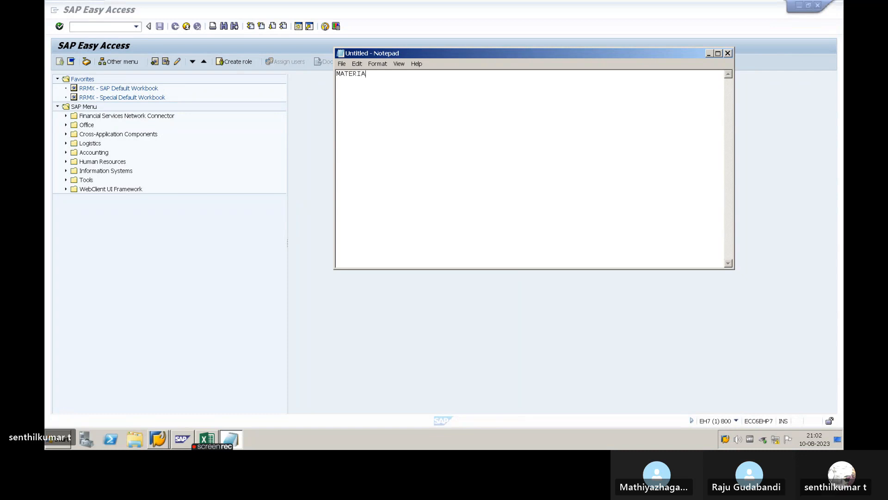
# - Overwrite the note's text with the heading MASTER DATA
pyautogui.write('L MASTER')
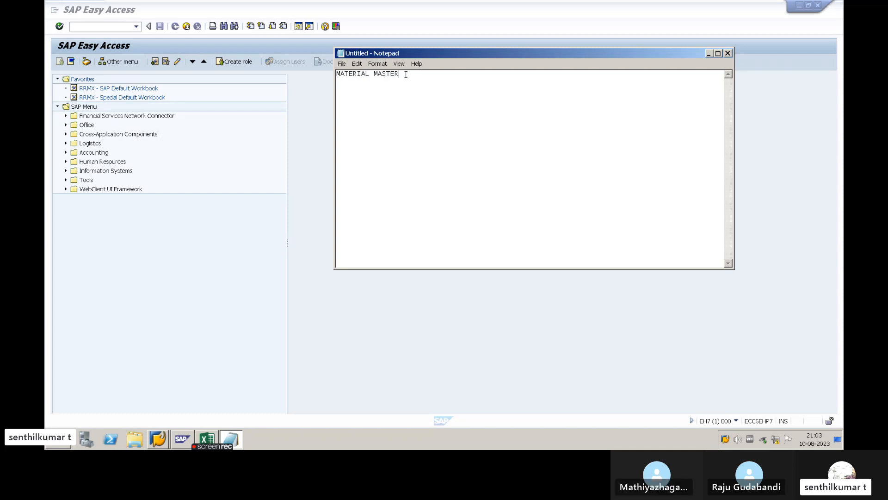
pyautogui.moveTo(405, 74); pyautogui.dragTo(337, 77)
pyautogui.click(421, 77)
pyautogui.moveTo(407, 53); pyautogui.dragTo(322, 88)
pyautogui.write('mASTER')
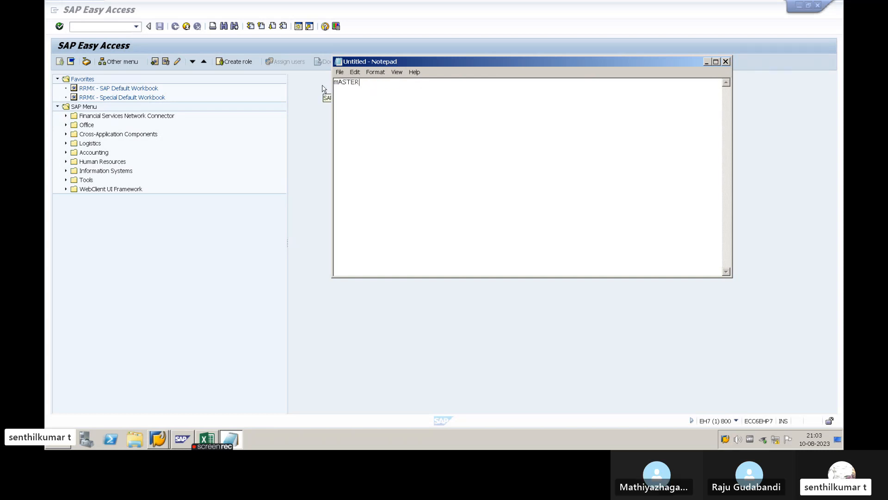
pyautogui.press('BackSpace')
pyautogui.press('BackSpace')
pyautogui.press('BackSpace')
pyautogui.press('BackSpace')
pyautogui.press('BackSpace')
pyautogui.write('MASTER DATA')
# - Add the line MATERIAL MASTER beneath the MASTER DATA heading, separated by a blank line
pyautogui.press('Return')
pyautogui.press('Return')
pyautogui.write('mATERI')
pyautogui.press('BackSpace')
pyautogui.press('BackSpace')
pyautogui.press('BackSpace')
pyautogui.press('BackSpace')
pyautogui.press('BackSpace')
pyautogui.press('BackSpace')
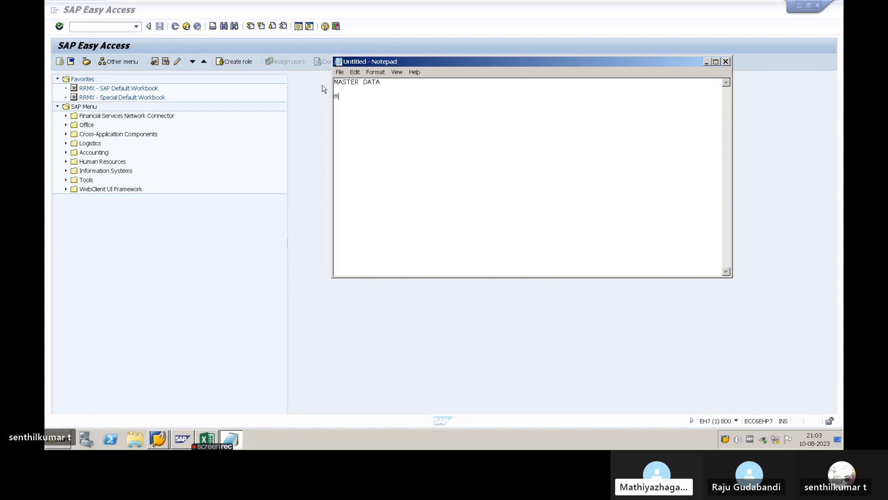
pyautogui.write('MATERIAL MASTER')
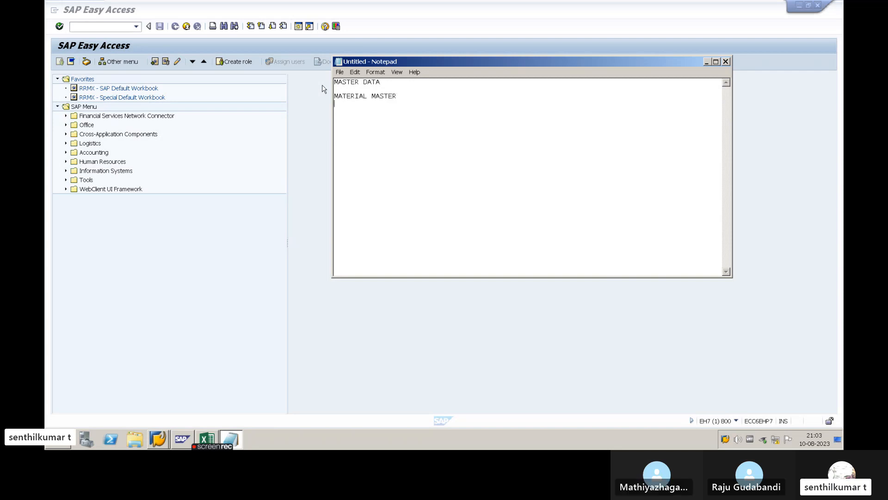
# - Add the line VENDOR MASTER below MATERIAL MASTER, separated by a blank line
pyautogui.press('Return')
pyautogui.write('VE')
pyautogui.press('Return')
pyautogui.write('VEBDOR M')
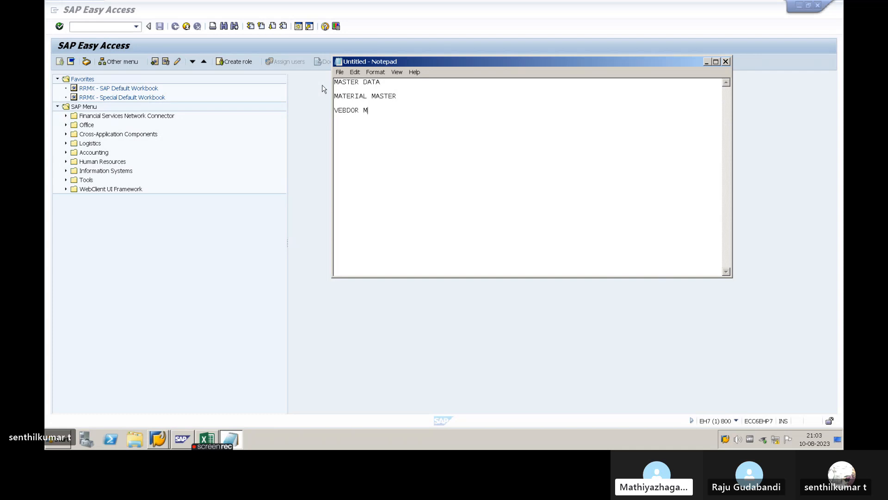
pyautogui.press('BackSpace')
pyautogui.press('BackSpace')
pyautogui.press('BackSpace')
pyautogui.press('BackSpace')
pyautogui.press('BackSpace')
pyautogui.press('BackSpace')
pyautogui.write('NDOR ,')
pyautogui.write('MASTER')
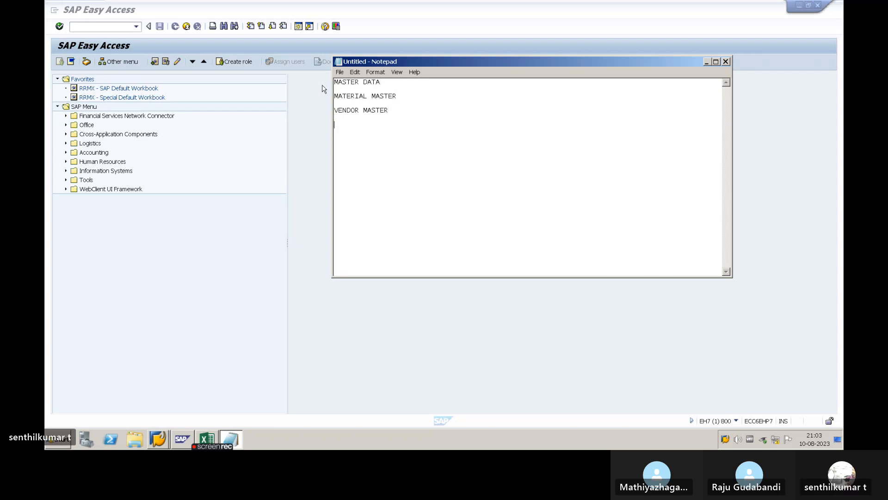
pyautogui.write('PURCHS')
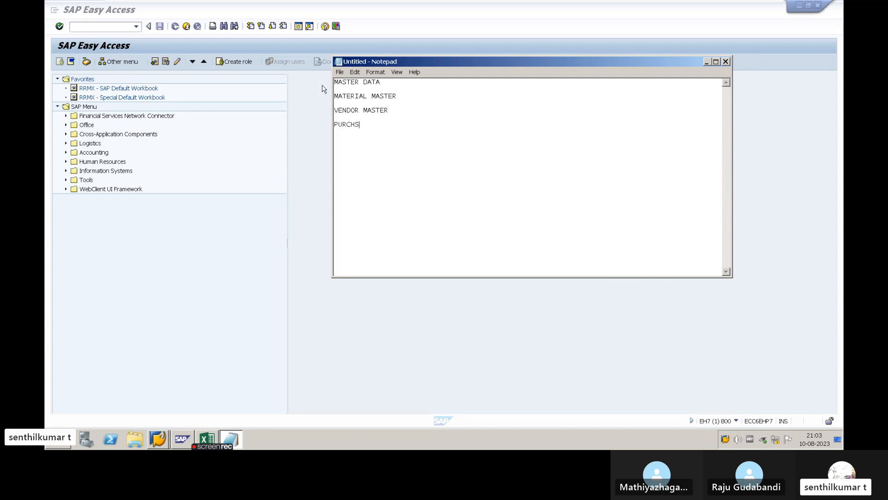
# - Add the line PURCHASE INFO RECORD to the master data list
pyautogui.press('BackSpace')
pyautogui.write('ASE INFO RECOD')
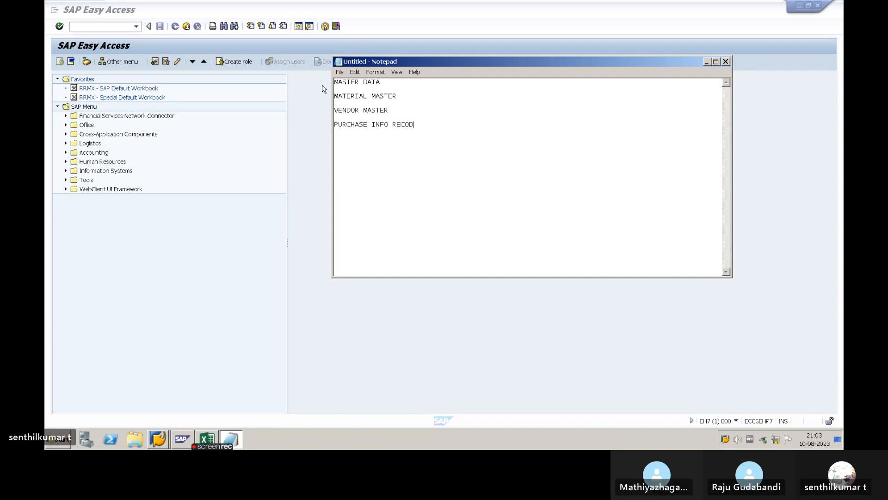
pyautogui.press('Return')
pyautogui.press('BackSpace')
pyautogui.press('BackSpace')
pyautogui.write('RD')
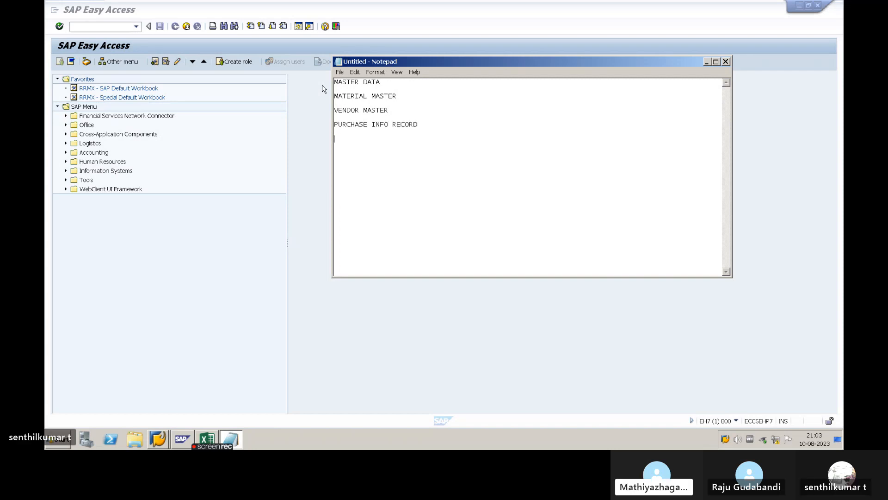
# - Add the lines SOURCE LIST and SERVICE MASTER to the end of the list, separated by blank lines
pyautogui.press('Return')
pyautogui.press('Return')
pyautogui.write('SOURCE ')
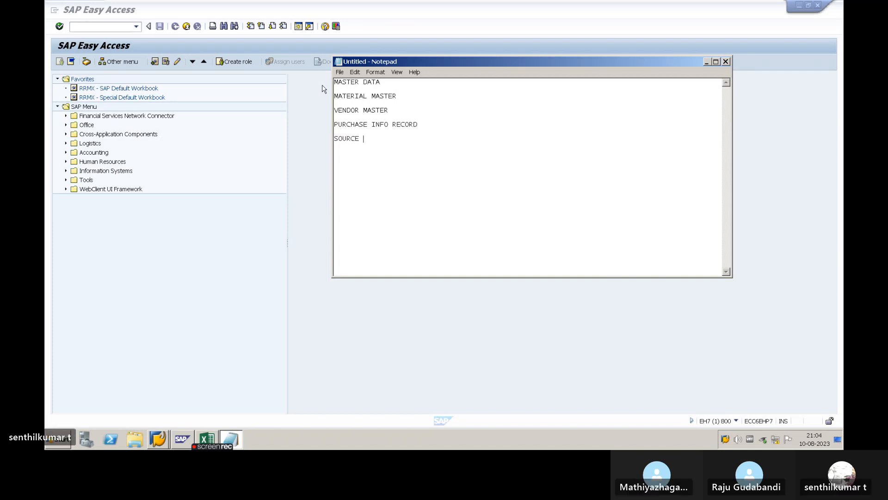
pyautogui.write('LIST')
pyautogui.press('Return')
pyautogui.press('Return')
pyautogui.write('S')
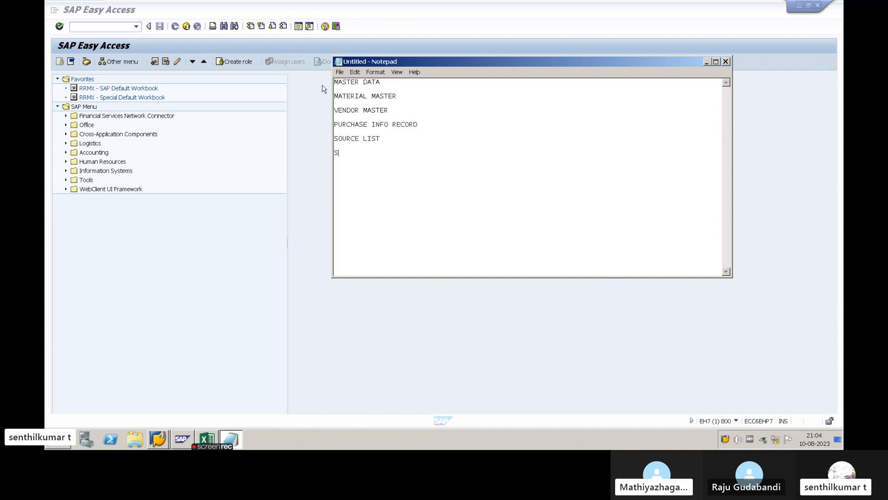
pyautogui.write('ERVICE MASTER')
pyautogui.moveTo(395, 151); pyautogui.dragTo(338, 124)
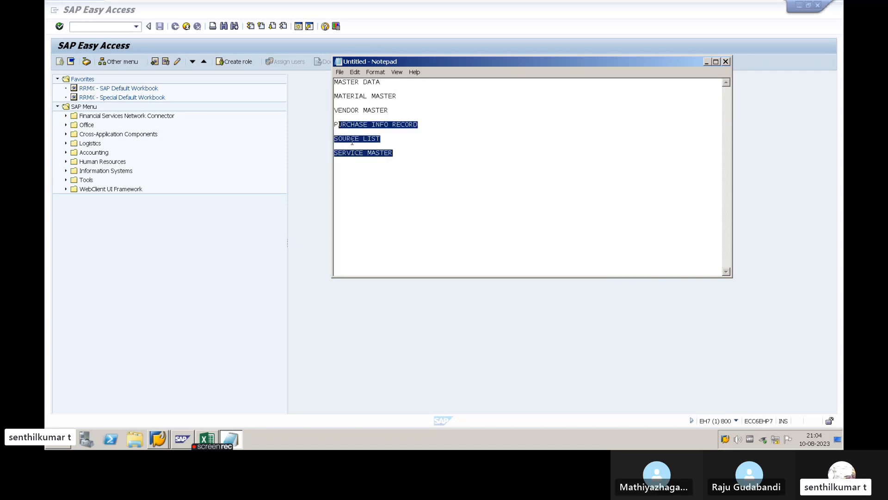
pyautogui.click(363, 144)
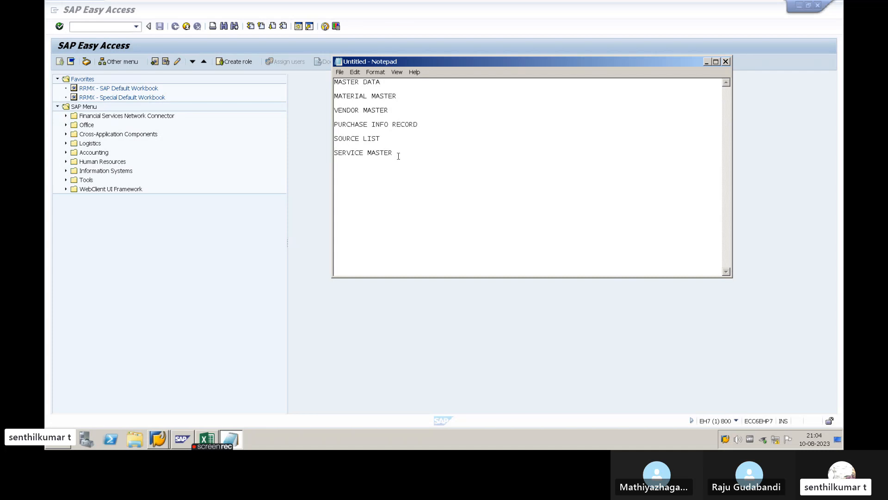
pyautogui.moveTo(398, 156); pyautogui.dragTo(335, 123)
pyautogui.click(358, 109)
pyautogui.moveTo(402, 96); pyautogui.dragTo(325, 95)
pyautogui.click(380, 96)
pyautogui.moveTo(392, 154); pyautogui.dragTo(338, 82)
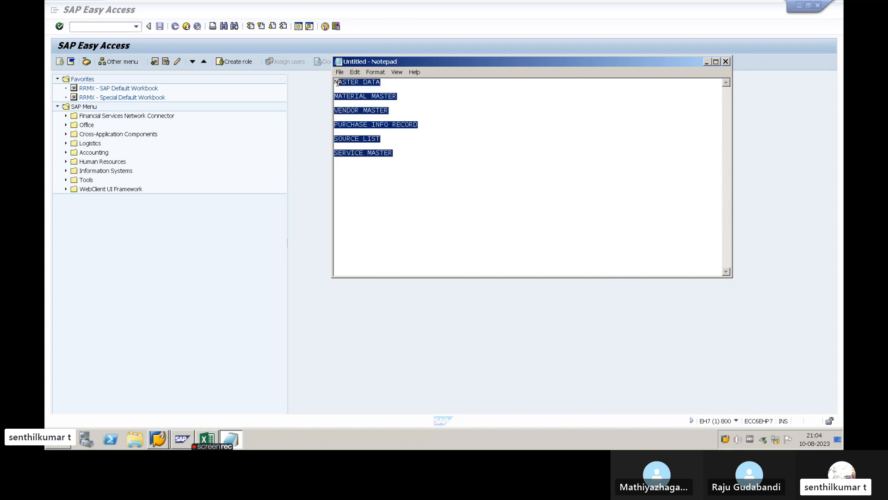
pyautogui.click(366, 89)
pyautogui.hotkey('alt', 'F4')
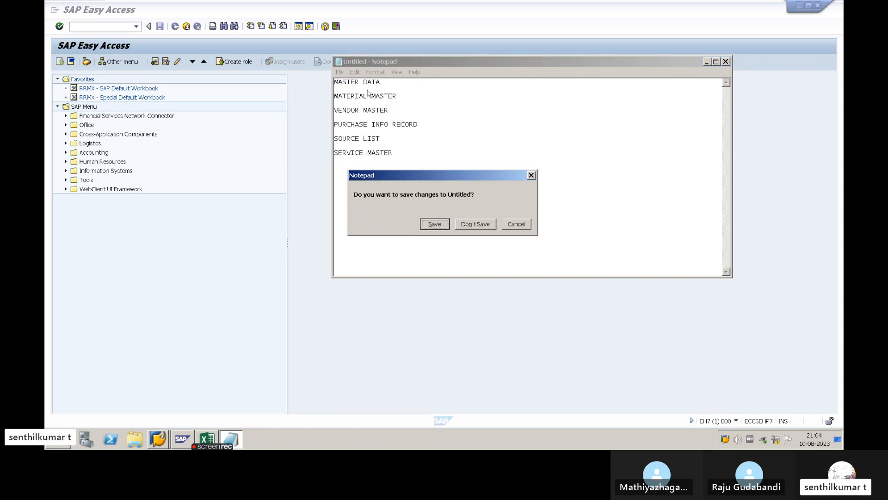
pyautogui.press('Escape')
# - Replace the whole master data list with the single heading MATERIAL MASTER
pyautogui.moveTo(400, 153); pyautogui.dragTo(334, 82)
pyautogui.write('MATERIA')
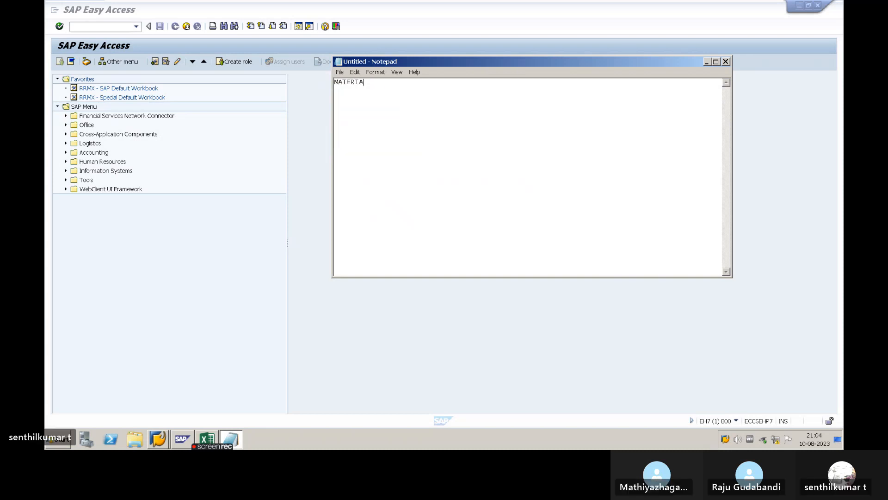
pyautogui.write('L MASTER')
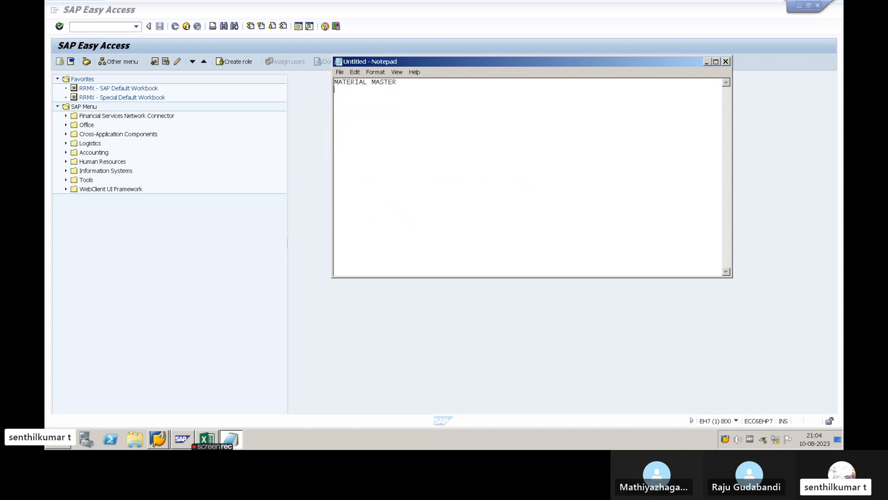
pyautogui.press('Return')
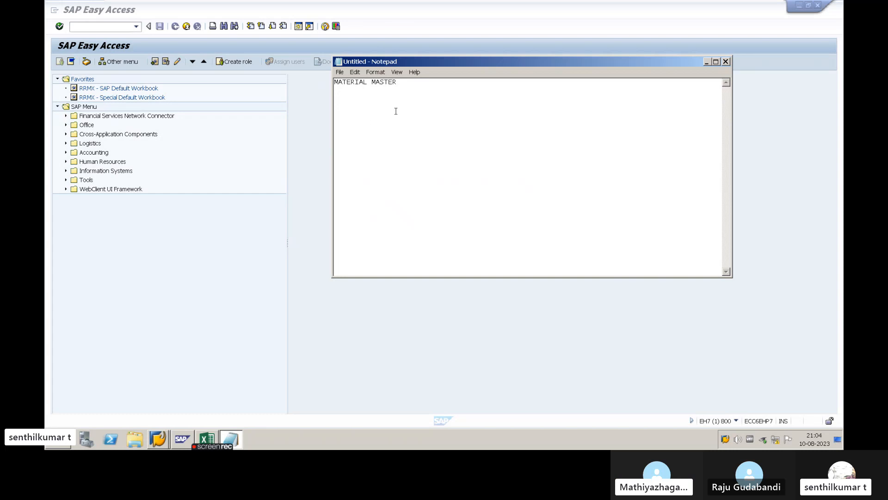
# - Switch to SAP and open the Create Material initial screen by its transaction code
pyautogui.click(707, 61)
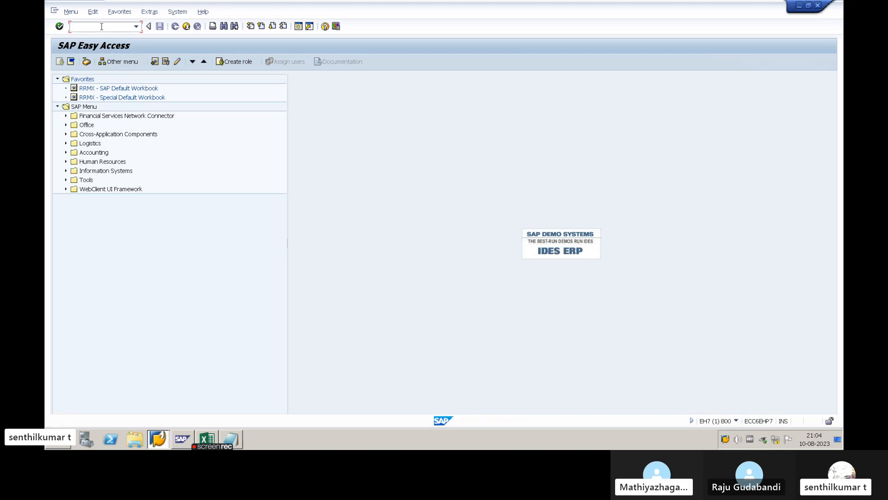
pyautogui.write('MM01')
pyautogui.press('Return')
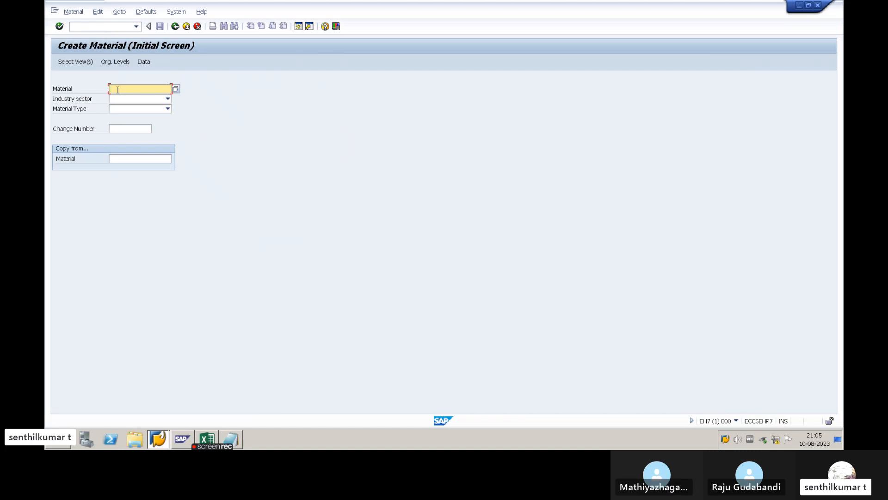
# - Switch back to Notepad and add the line "Number Range for Material" under the MATERIAL MASTER heading
pyautogui.hotkey('alt', 'Tab')
pyautogui.hotkey('alt', 'Tab')
pyautogui.hotkey('alt', 'Tab')
pyautogui.hotkey('alt', 'Tab')
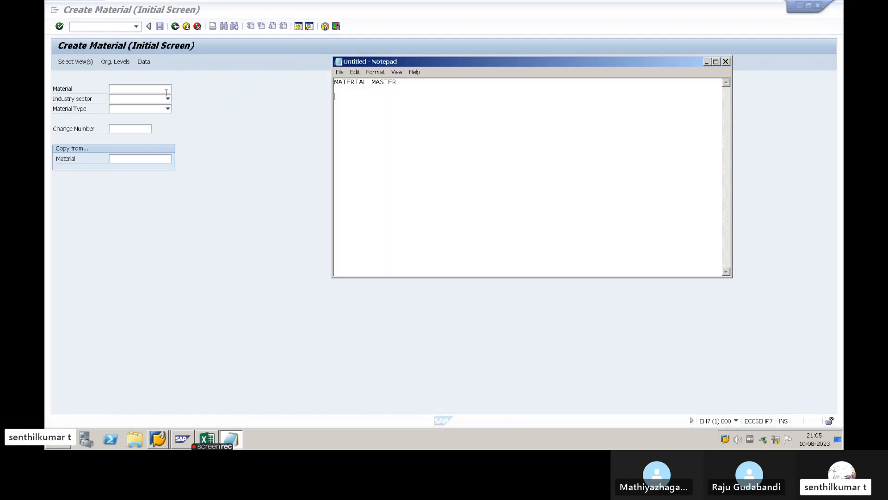
pyautogui.write('nUM')
pyautogui.press('BackSpace')
pyautogui.press('BackSpace')
pyautogui.press('BackSpace')
pyautogui.press('BackSpace')
pyautogui.write('umber R')
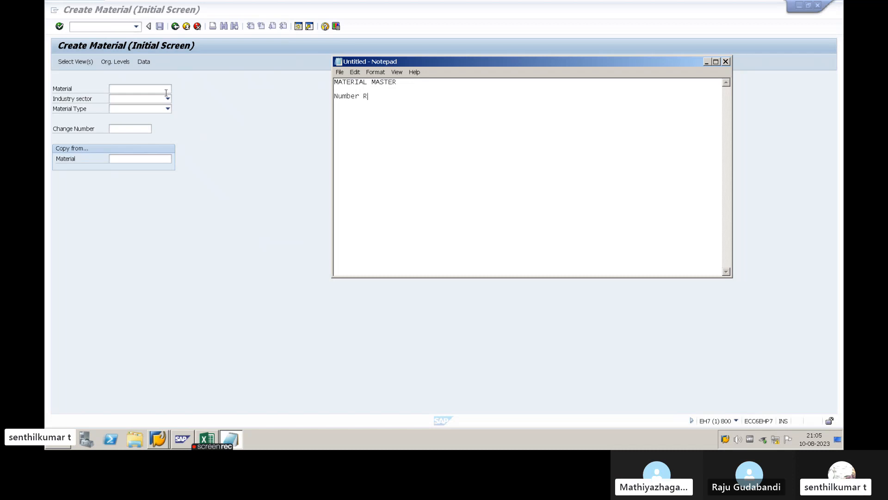
pyautogui.write('ange for M')
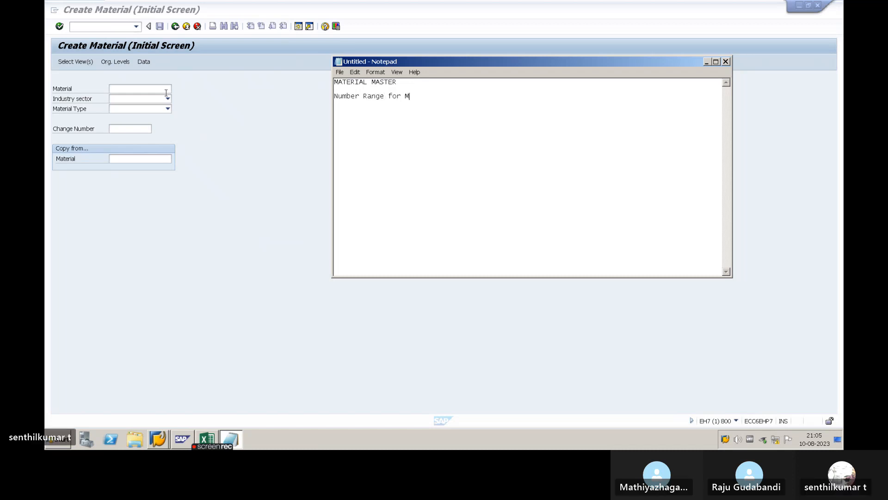
pyautogui.write('aterial')
# - Add the list item "1. Internal Number Range" below the number range line
pyautogui.press('Return')
pyautogui.write('1. ')
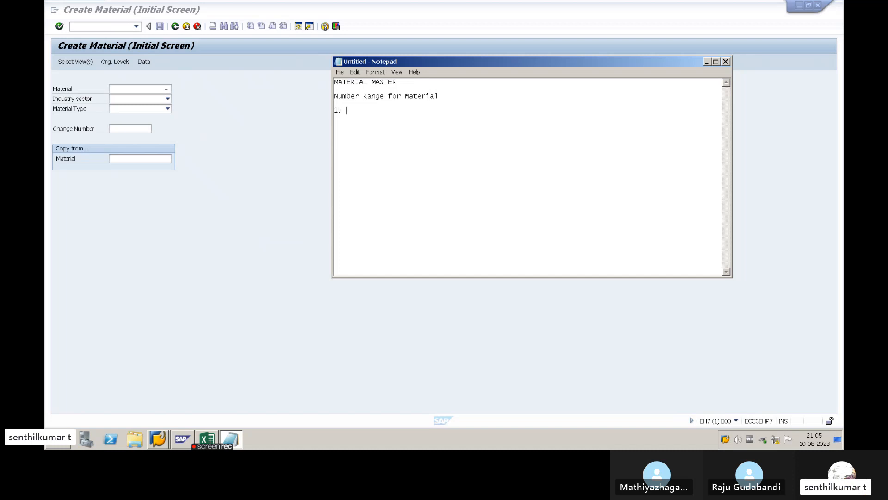
pyautogui.write('Internal Number ')
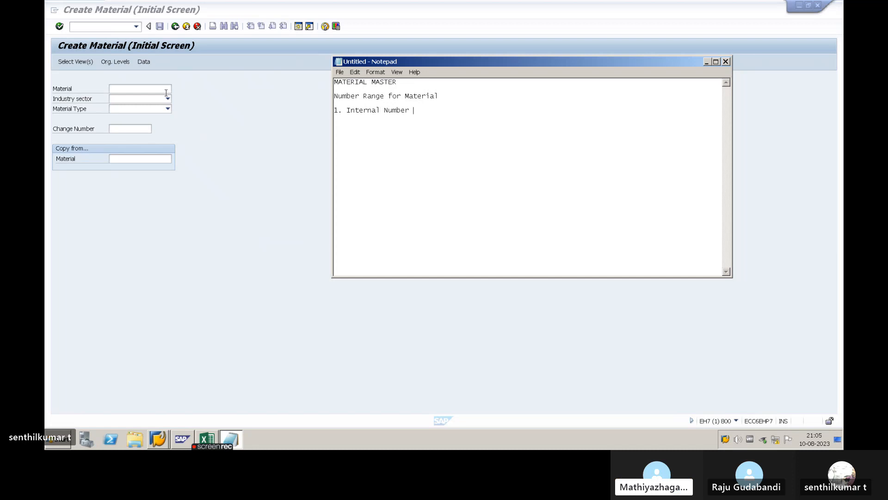
pyautogui.write('Range')
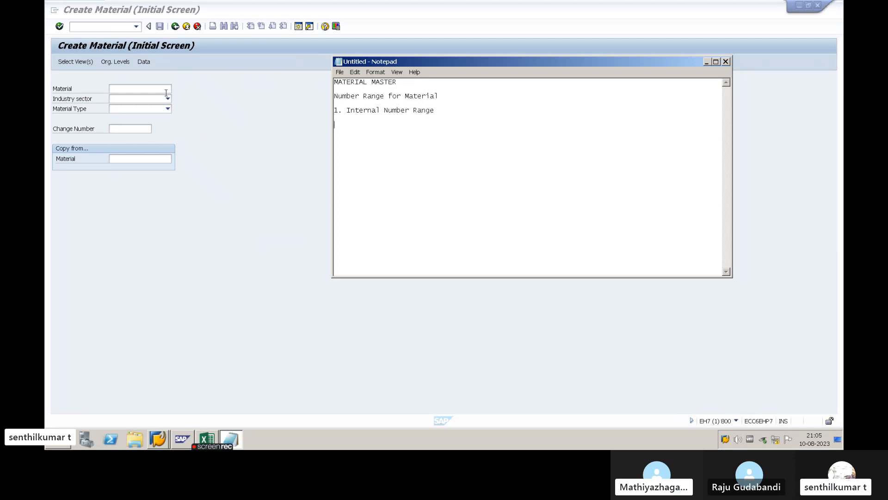
# - Add the list item "2. External Number Range" below the first item, separated by a blank line
pyautogui.press('Return')
pyautogui.press('Return')
pyautogui.write('2. Ext')
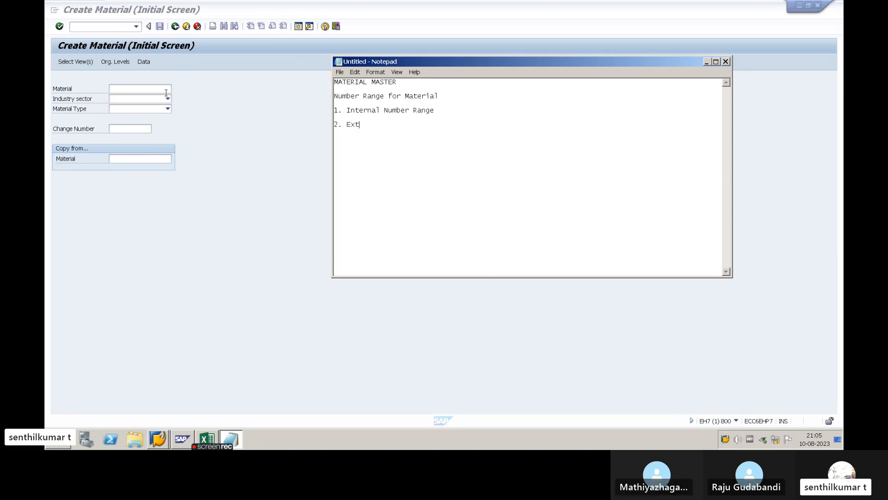
pyautogui.write('ernal Numb')
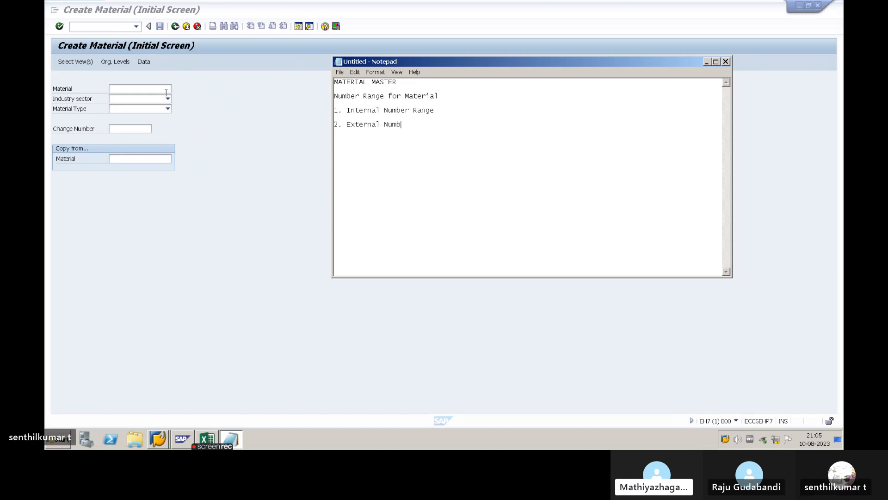
pyautogui.write('er Range')
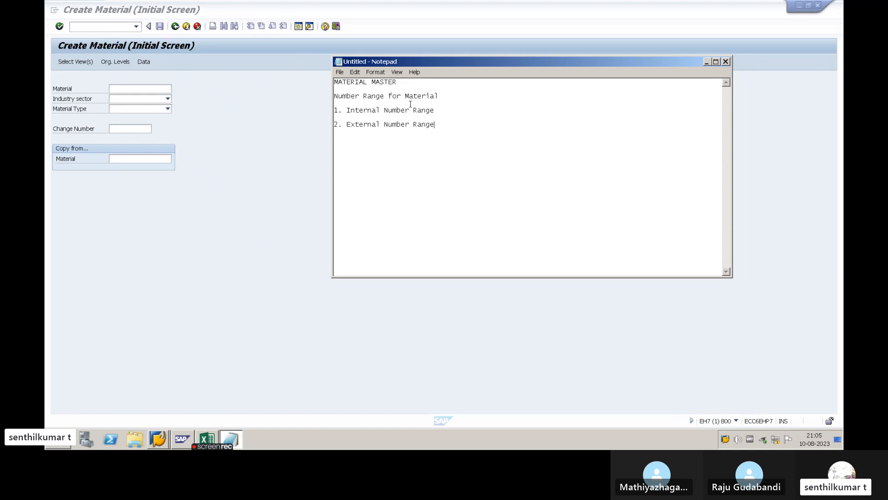
# - Switch to SAP, enter 10001 as a sample material number on the Create Material screen, and clear the field again
pyautogui.click(118, 88)
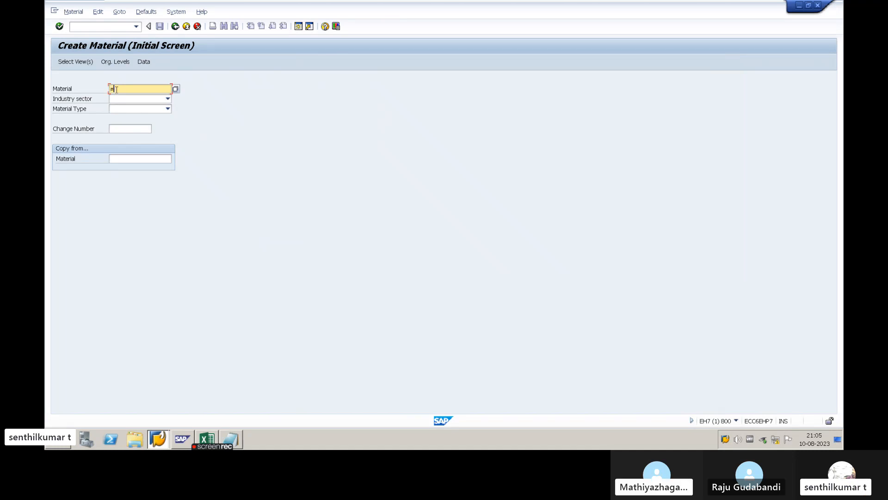
pyautogui.write('10001')
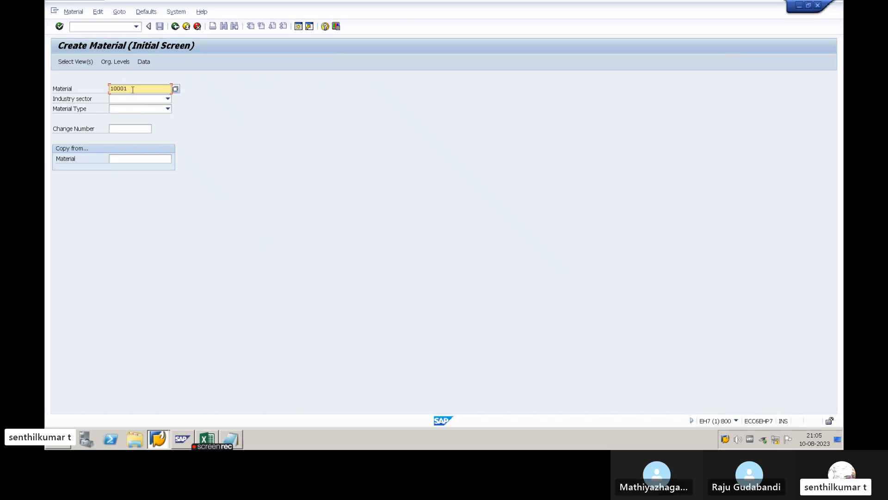
pyautogui.moveTo(133, 89); pyautogui.dragTo(103, 86)
pyautogui.click(132, 89)
pyautogui.moveTo(132, 88); pyautogui.dragTo(100, 91)
pyautogui.click(136, 89)
pyautogui.moveTo(136, 88); pyautogui.dragTo(113, 86)
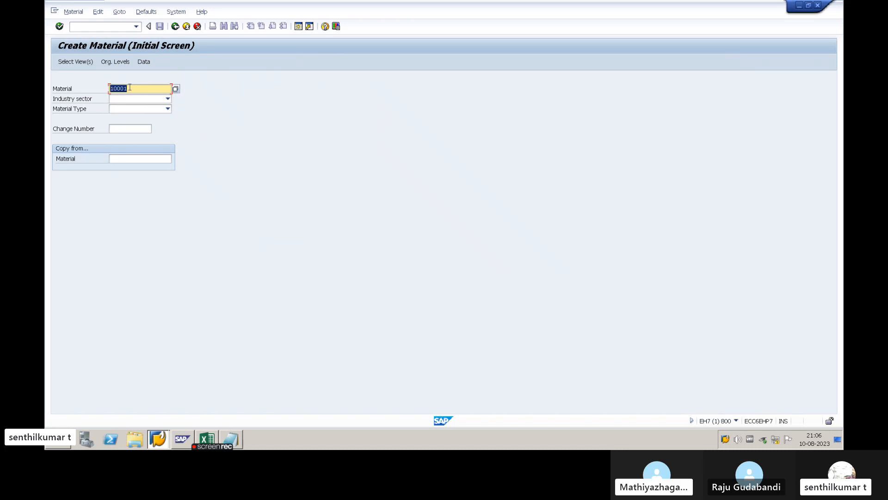
pyautogui.click(130, 88)
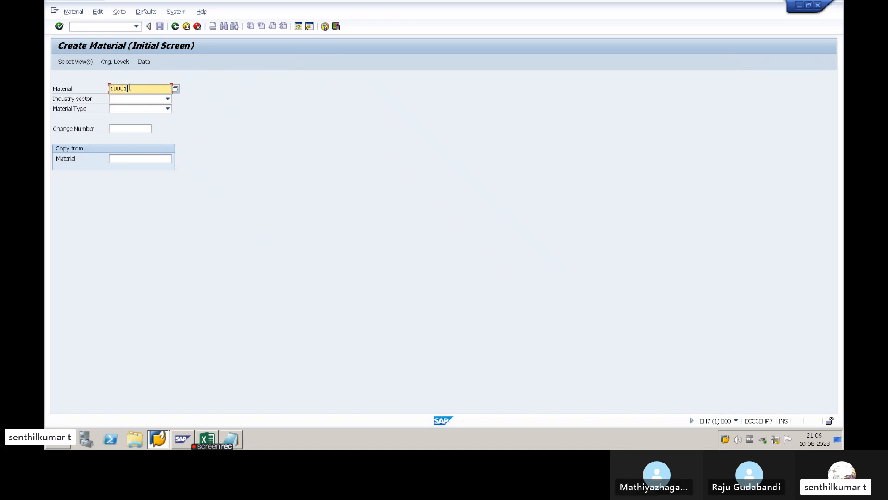
pyautogui.moveTo(137, 88); pyautogui.dragTo(94, 87)
pyautogui.press('Delete')
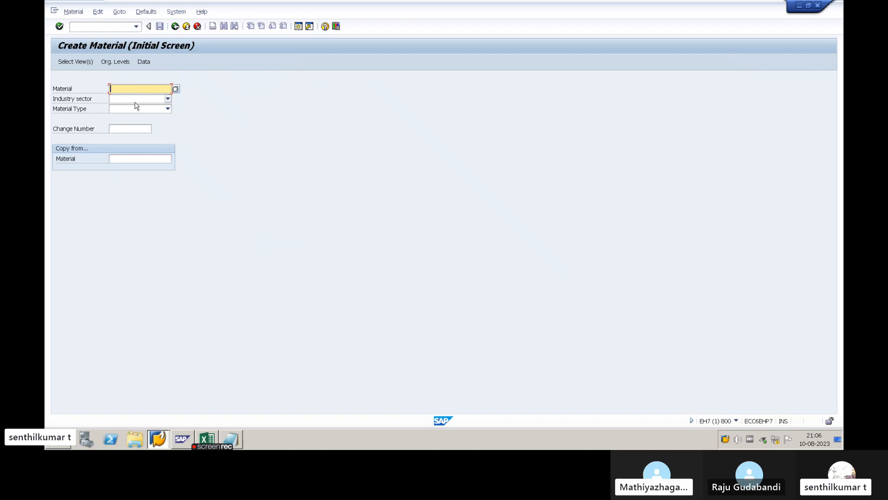
pyautogui.click(91, 99)
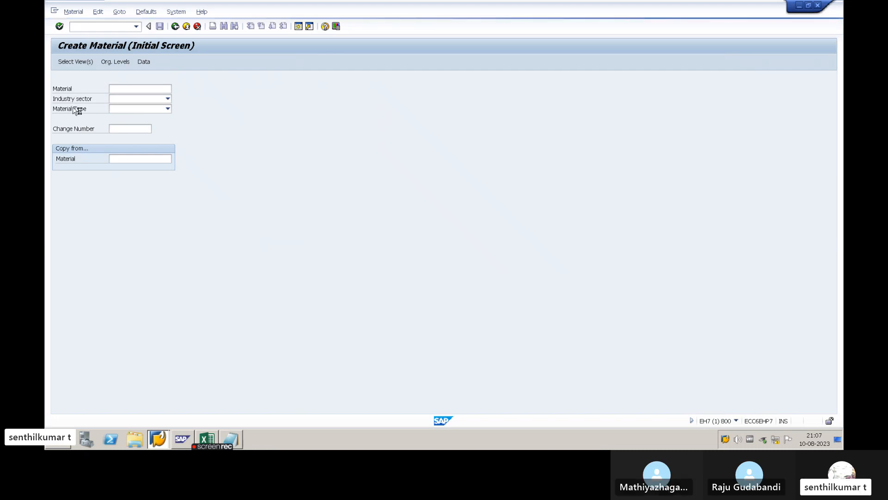
# - Display the field help for the material number, switch to Notepad, and add the line "F1" below the number range list
pyautogui.press('F1')
pyautogui.moveTo(116, 94); pyautogui.dragTo(255, 76)
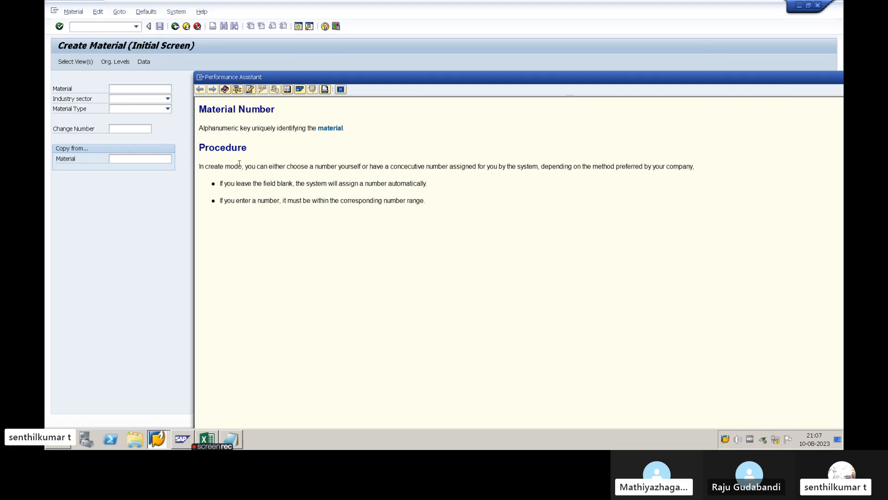
pyautogui.hotkey('alt', 'Tab')
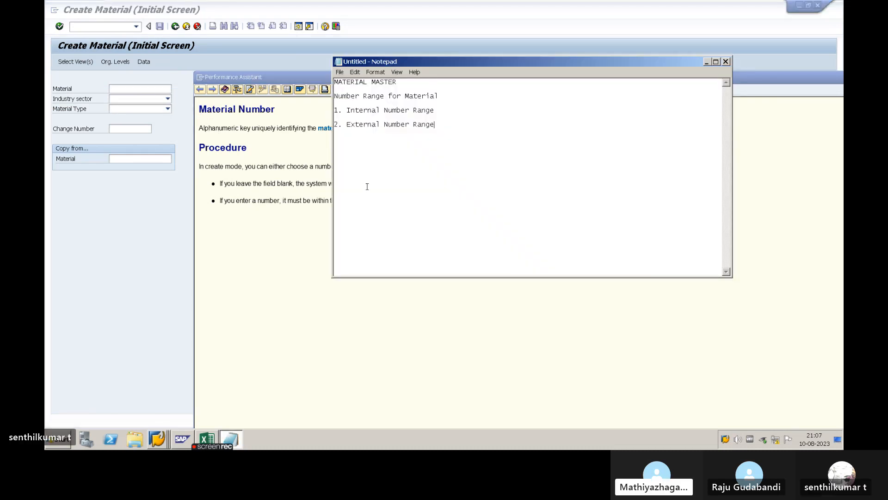
pyautogui.press('Return')
pyautogui.write('F1')
pyautogui.press('BackSpace')
pyautogui.press('BackSpace')
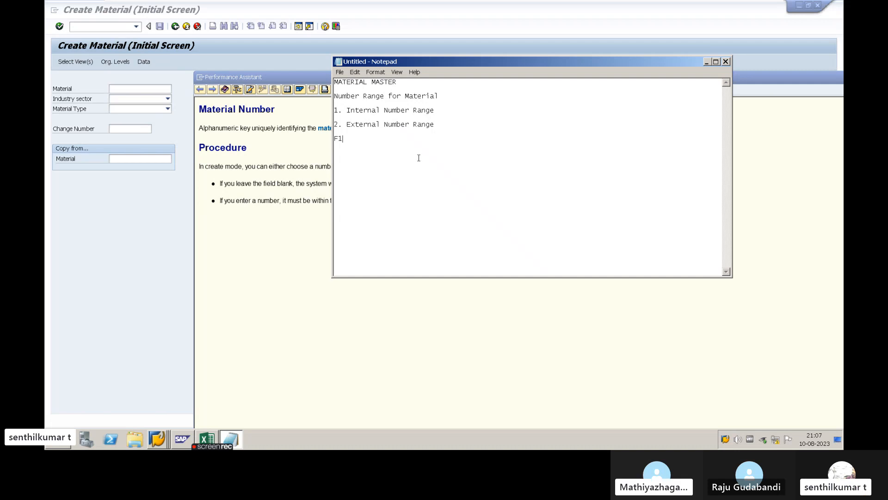
# - Highlight the "Internal Number Range" and "External Number Range" items in the notes in turn to compare them
pyautogui.moveTo(435, 125); pyautogui.dragTo(346, 125)
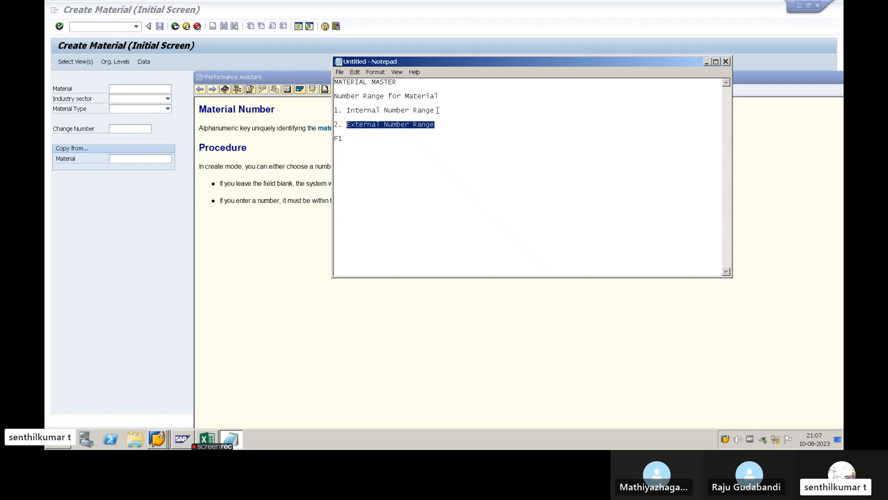
pyautogui.moveTo(437, 110); pyautogui.dragTo(347, 124)
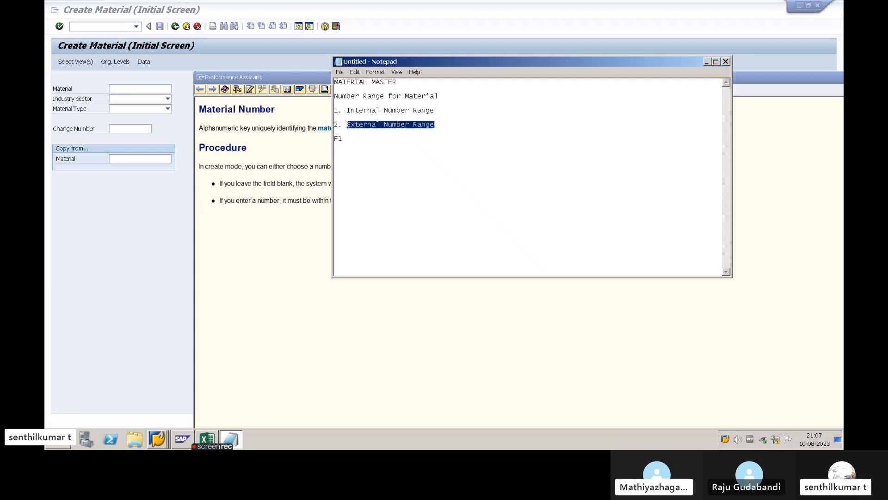
pyautogui.click(367, 124)
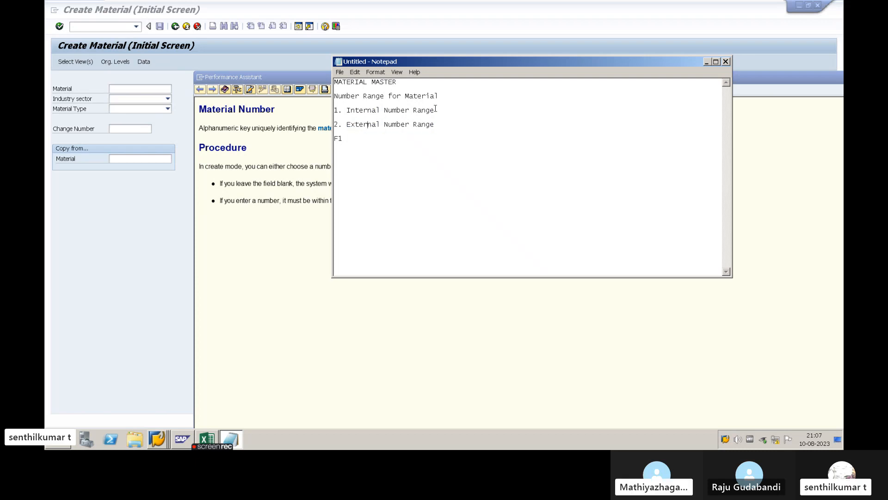
pyautogui.moveTo(436, 110); pyautogui.dragTo(344, 111)
pyautogui.click(349, 110)
pyautogui.moveTo(439, 111); pyautogui.dragTo(348, 108)
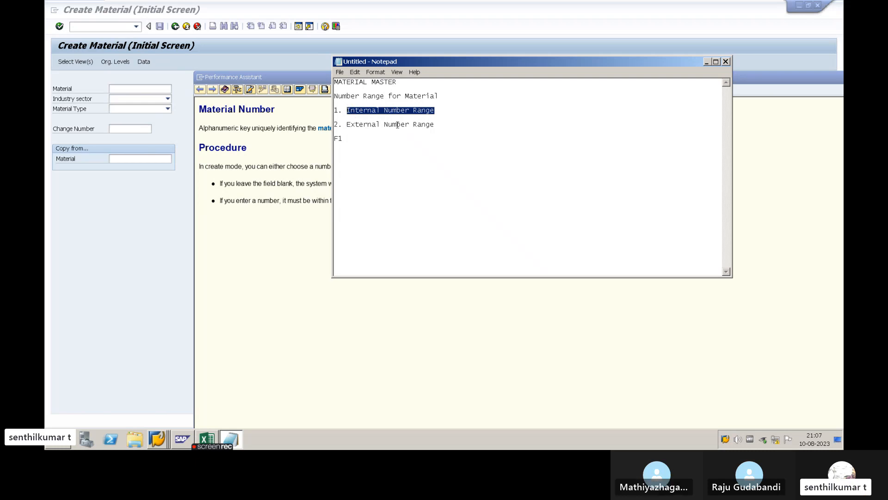
pyautogui.moveTo(437, 127); pyautogui.dragTo(341, 126)
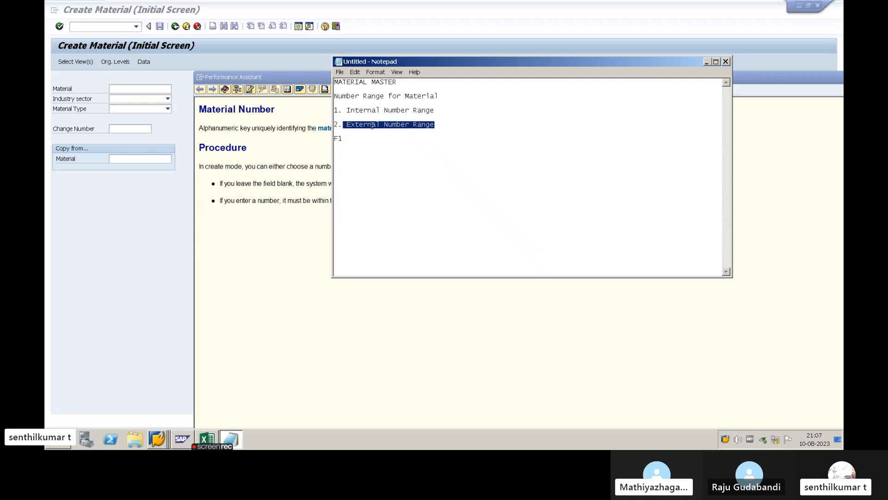
pyautogui.click(372, 125)
pyautogui.moveTo(435, 124); pyautogui.dragTo(346, 124)
pyautogui.click(346, 124)
pyautogui.moveTo(347, 124); pyautogui.dragTo(436, 125)
# - Switch to SAP, enter RAWMATERIAL1001 as a sample external material number, and clear the field again
pyautogui.click(125, 91)
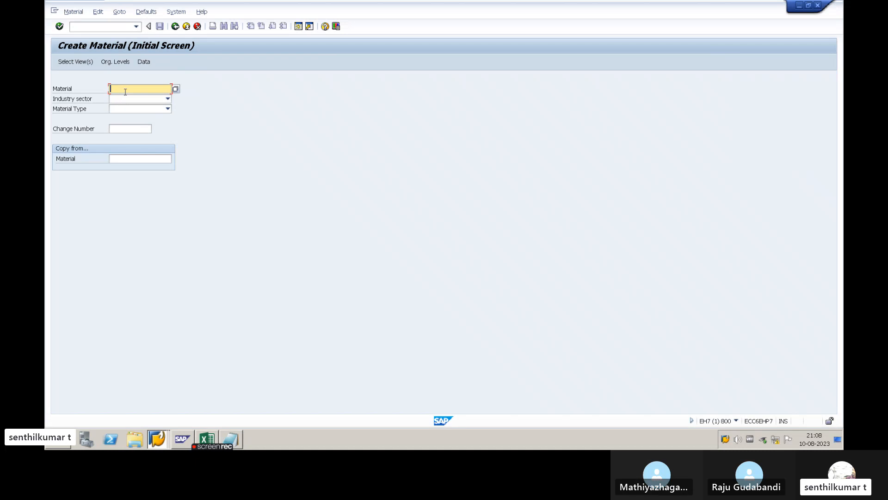
pyautogui.write('RR')
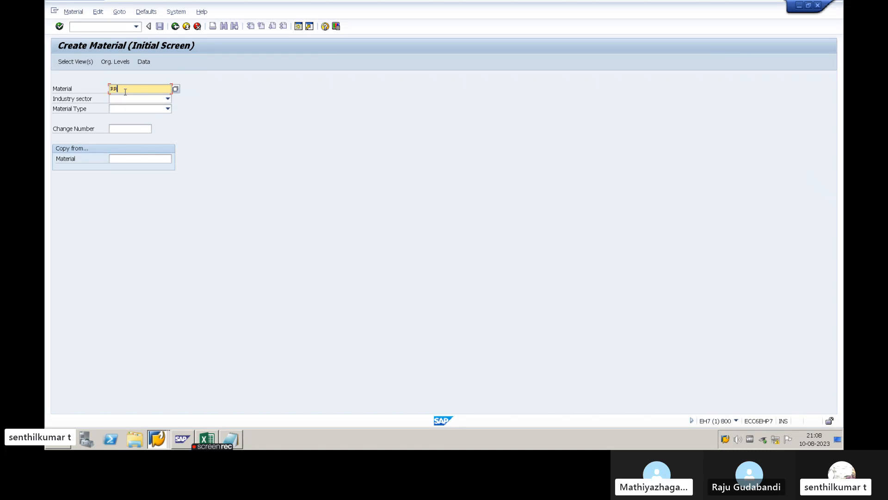
pyautogui.press('BackSpace')
pyautogui.write('AW')
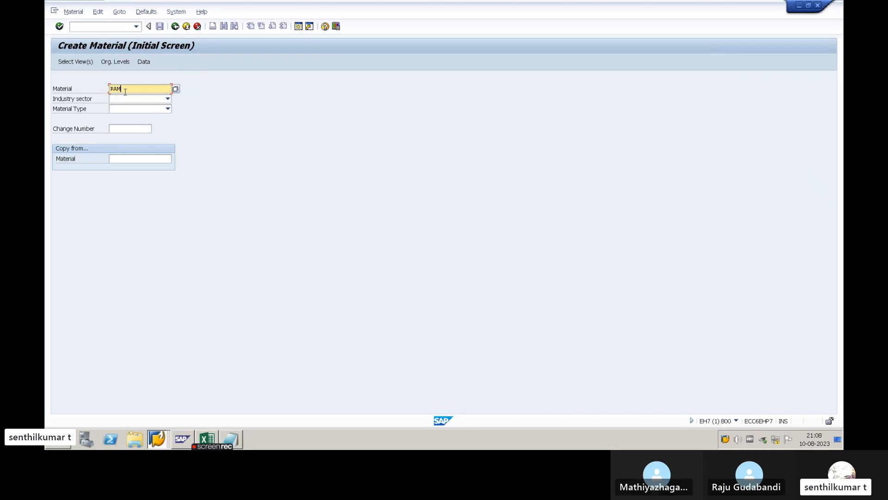
pyautogui.write('MATERIAL1001')
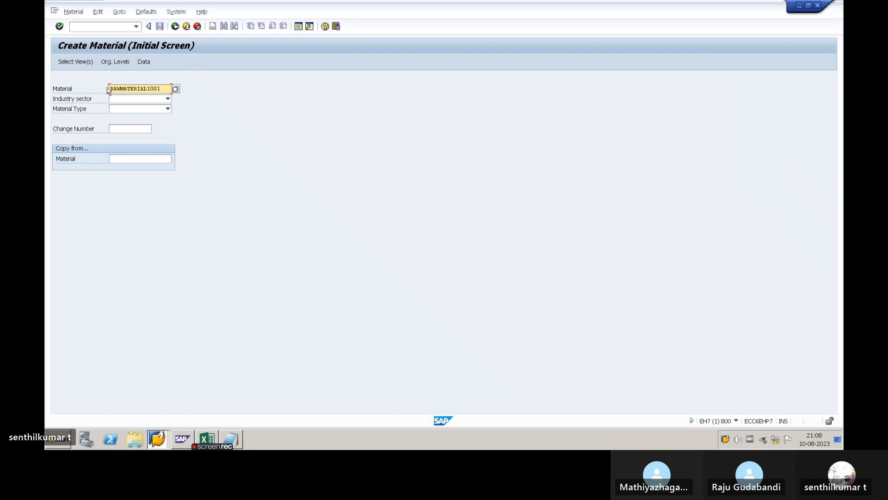
pyautogui.moveTo(164, 88); pyautogui.dragTo(110, 90)
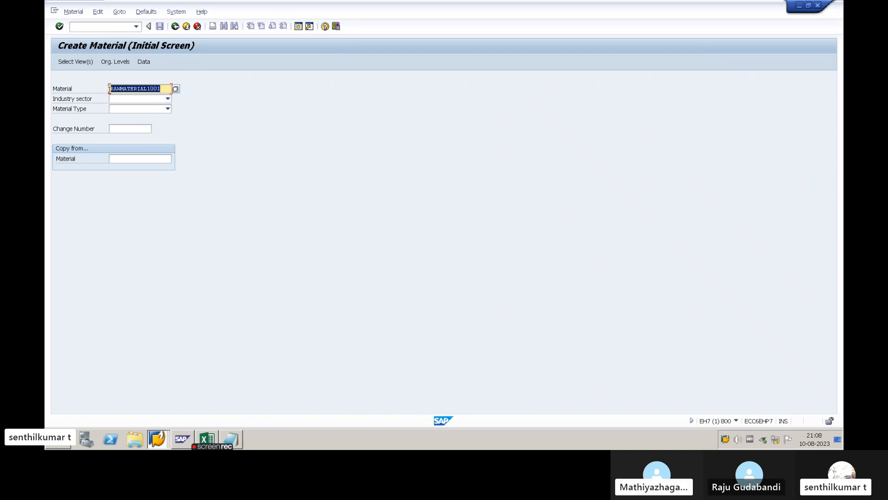
pyautogui.click(160, 88)
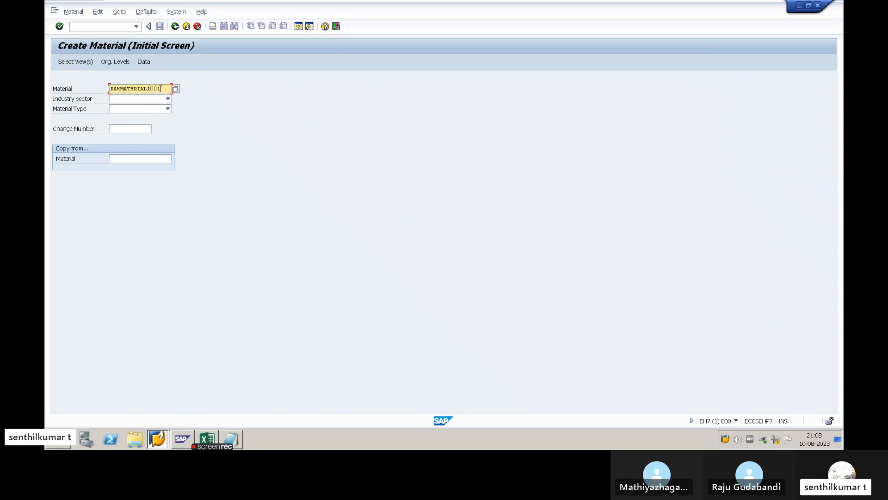
pyautogui.moveTo(162, 88); pyautogui.dragTo(107, 91)
pyautogui.press('BackSpace')
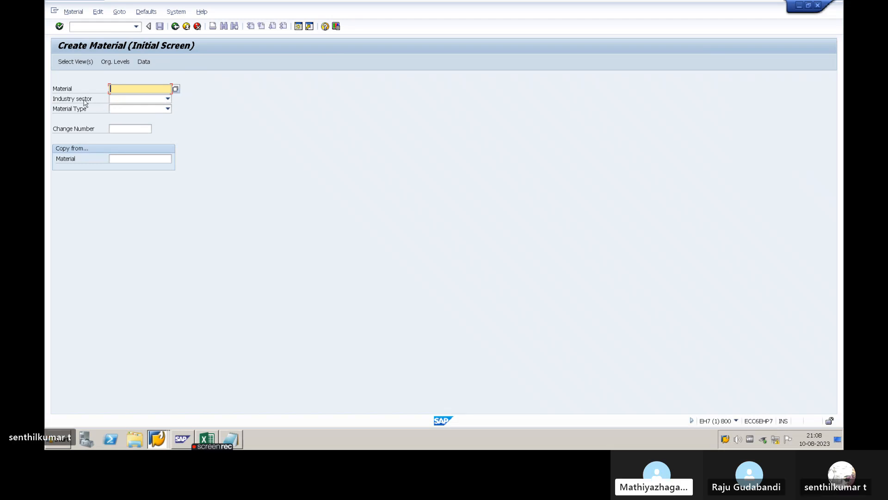
# - Close the Material Number help, and read and close the field help for Industry sector
pyautogui.hotkey('alt', 'Tab')
pyautogui.hotkey('alt', 'Tab')
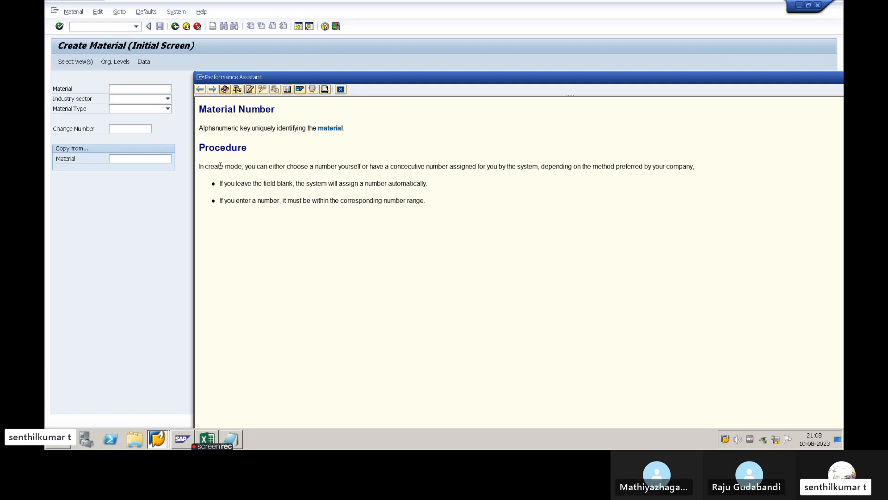
pyautogui.click(340, 90)
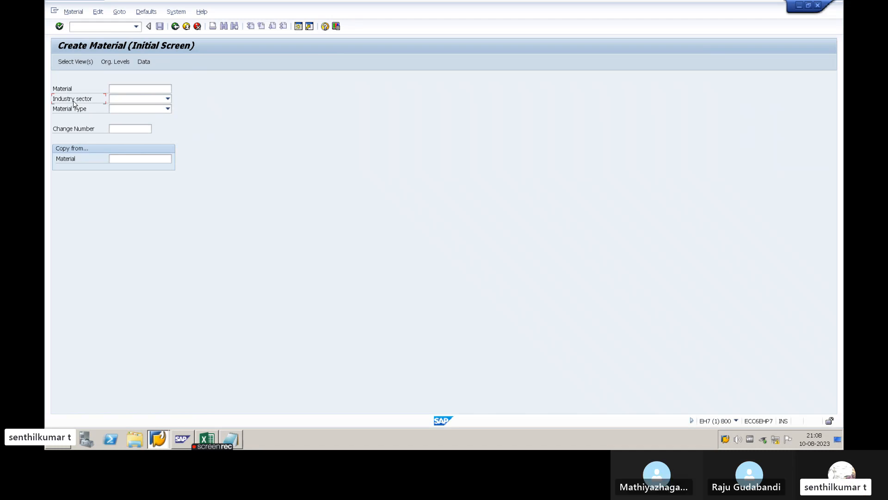
pyautogui.press('F1')
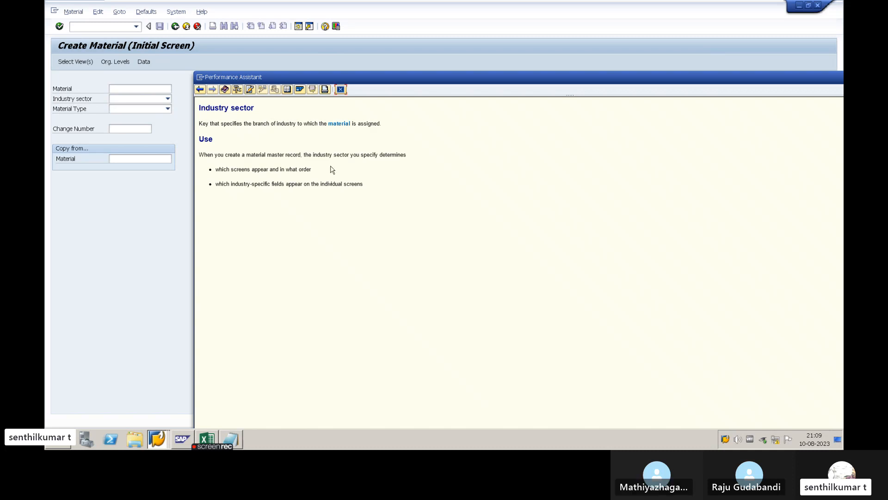
pyautogui.click(340, 90)
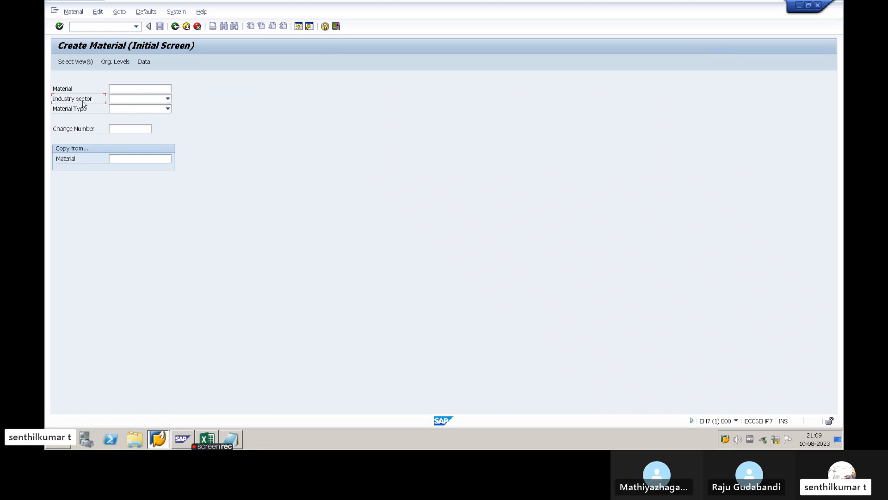
# - Review the available industry sectors and set the Industry sector to Mechanical Engineering
pyautogui.click(125, 100)
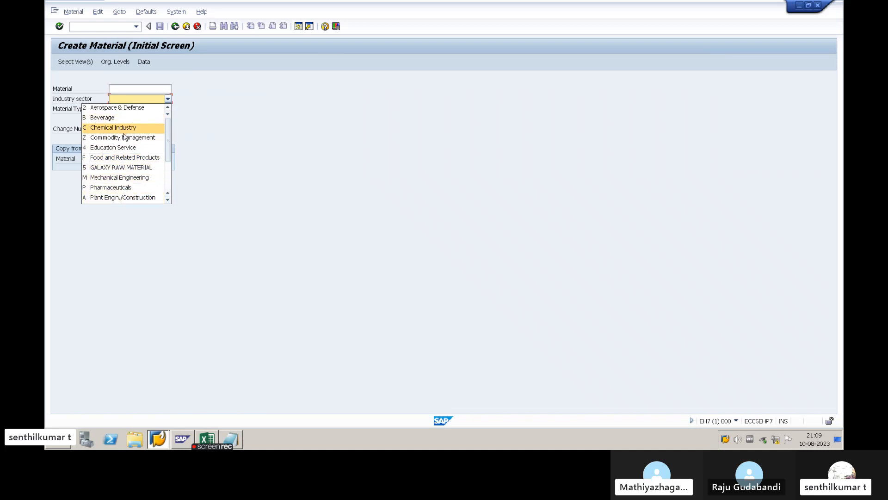
pyautogui.scroll(-3, 131, 169)
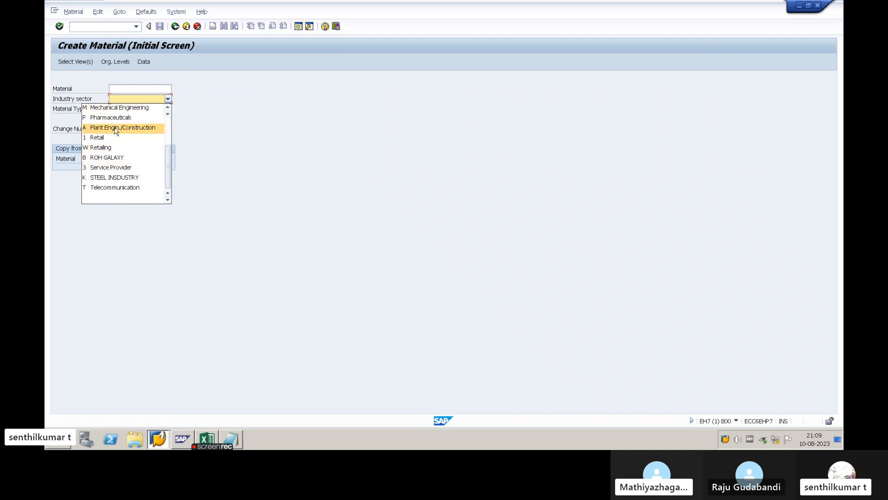
pyautogui.click(72, 101)
pyautogui.click(121, 100)
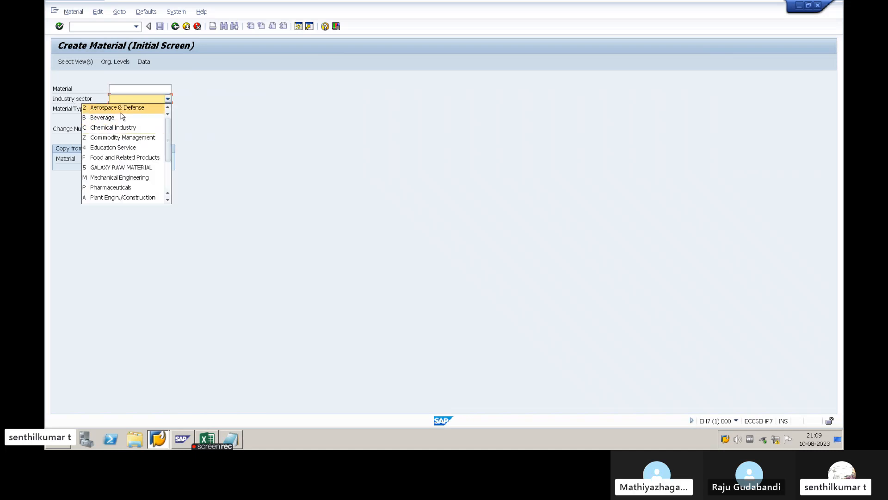
pyautogui.click(71, 102)
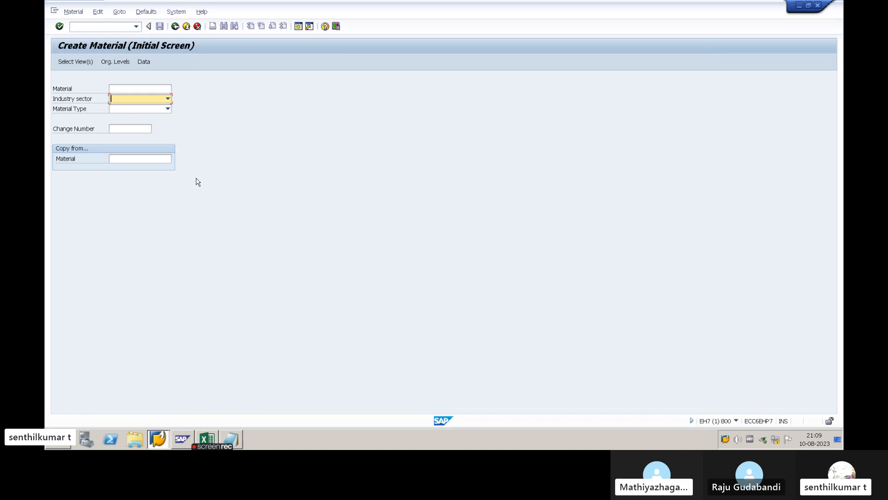
pyautogui.click(139, 103)
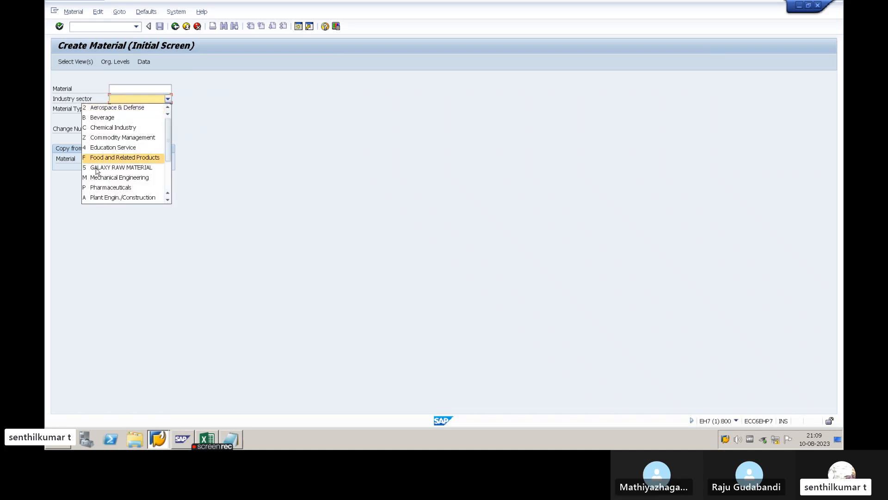
pyautogui.click(71, 95)
pyautogui.click(116, 102)
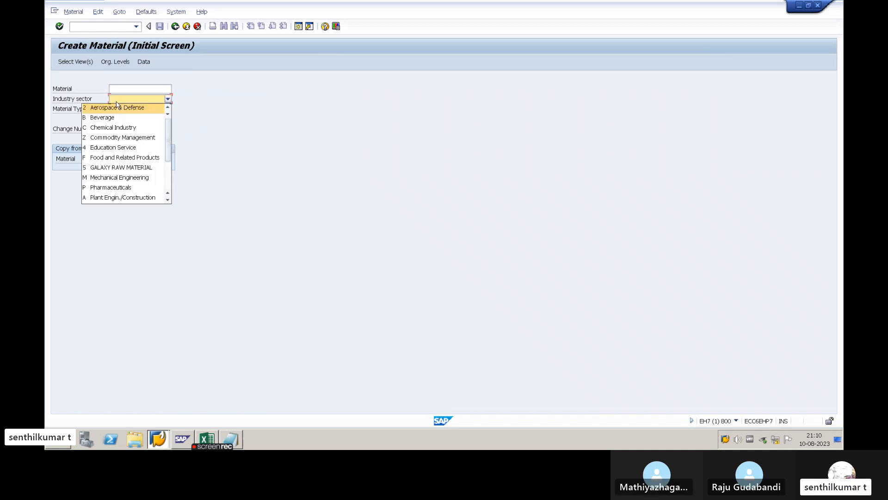
pyautogui.click(114, 180)
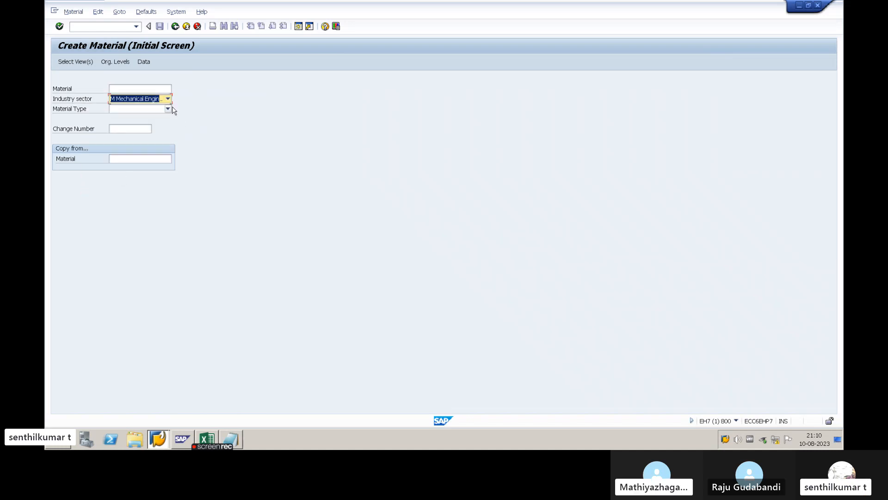
# - Read the field help for Material Type and close it
pyautogui.click(83, 110)
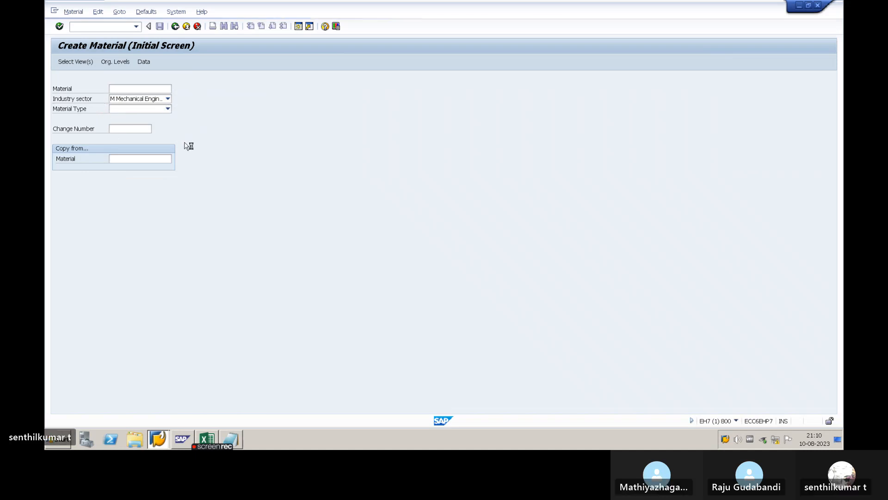
pyautogui.press('F1')
pyautogui.moveTo(231, 123); pyautogui.dragTo(233, 138)
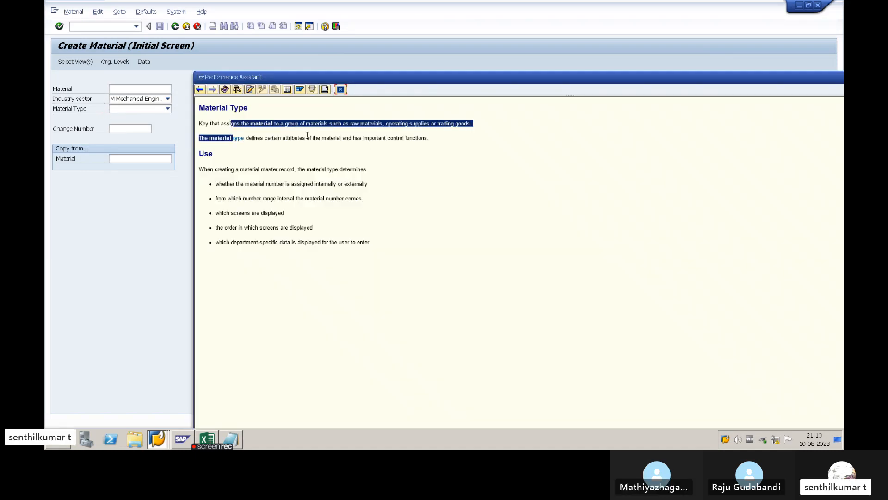
pyautogui.click(320, 146)
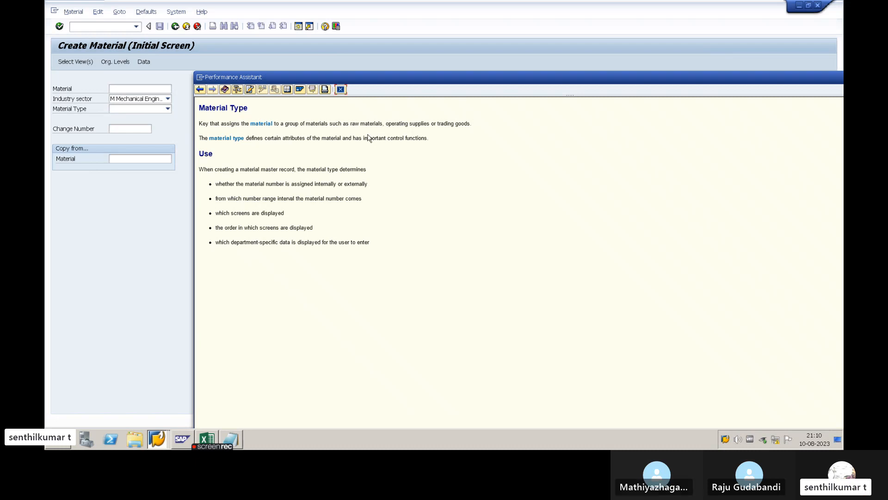
pyautogui.click(341, 89)
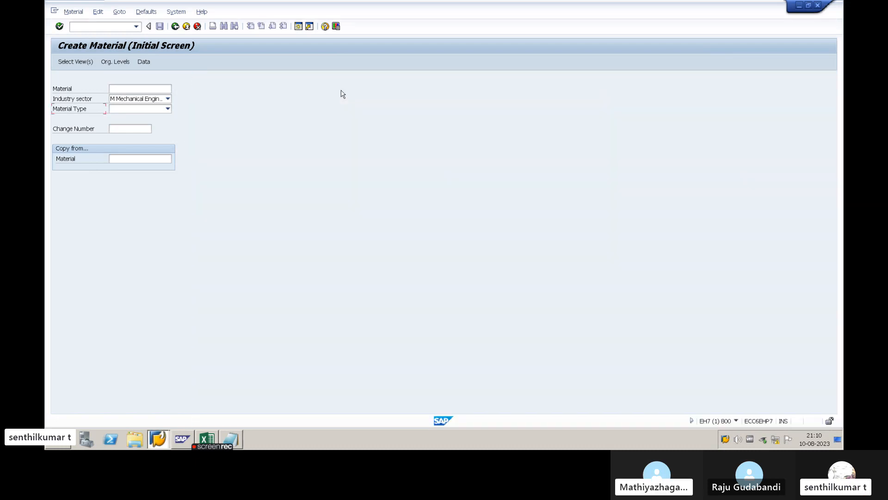
# - Review the available material types and set the Material Type to ROH Raw material
pyautogui.click(168, 109)
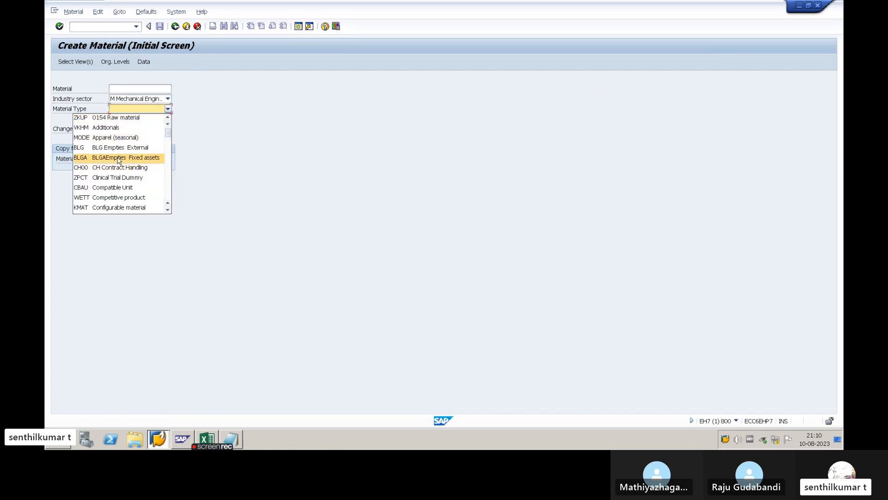
pyautogui.scroll(-2, 122, 172)
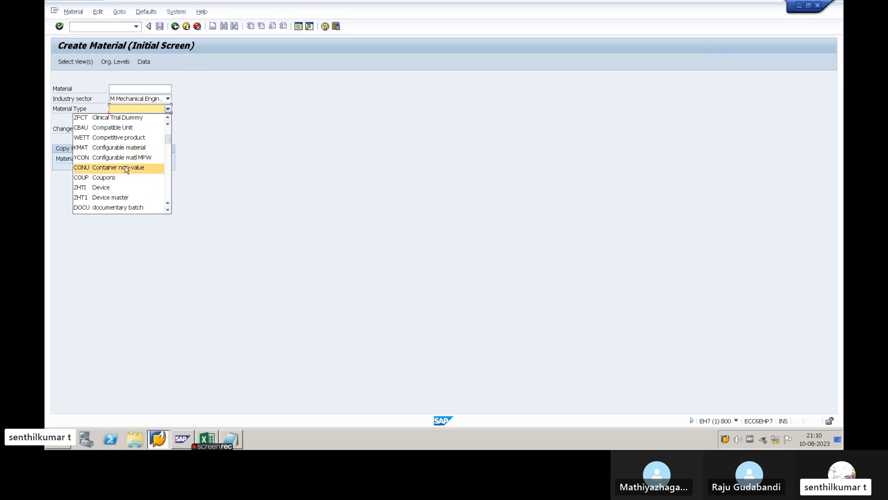
pyautogui.scroll(-3, 124, 168)
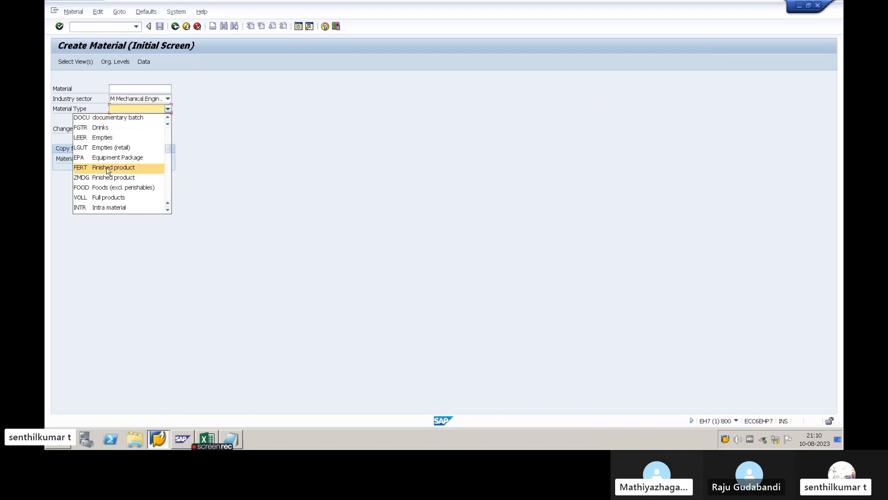
pyautogui.scroll(-1, 124, 181)
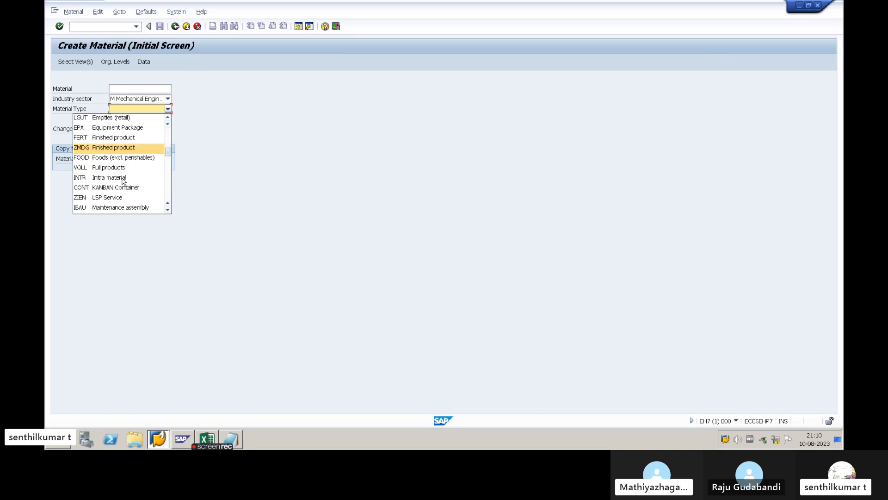
pyautogui.scroll(-1, 126, 190)
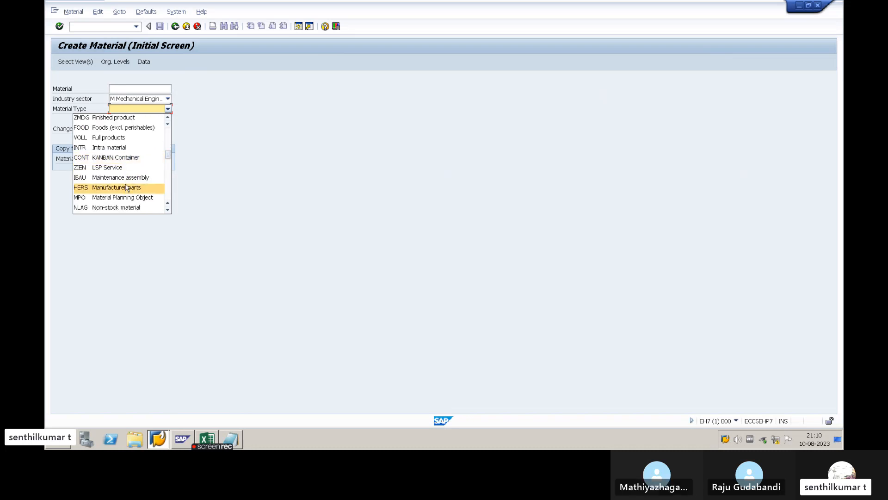
pyautogui.scroll(-8, 125, 164)
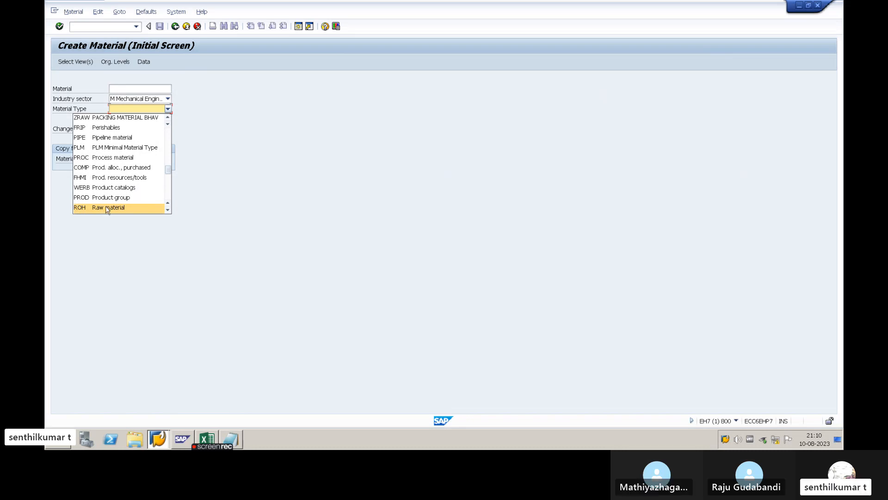
pyautogui.write('fe')
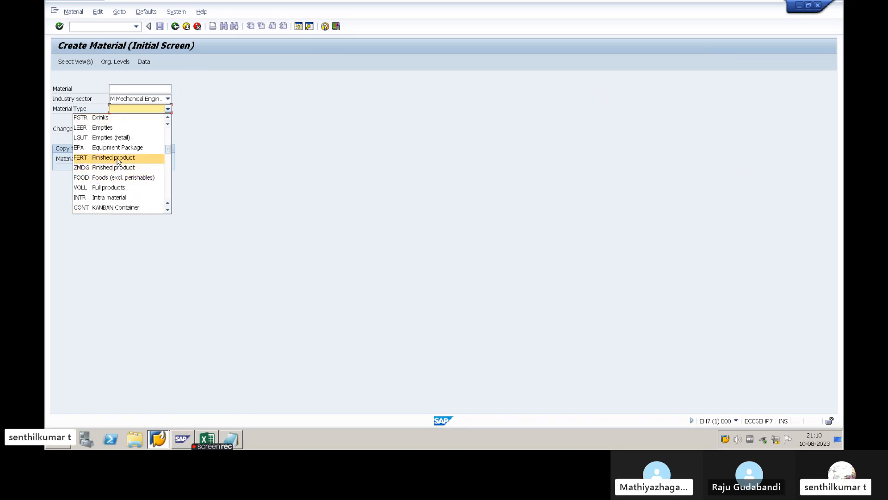
pyautogui.press('Down')
pyautogui.press('Down')
pyautogui.press('Down')
pyautogui.press('Down')
pyautogui.press('Down')
pyautogui.press('Down')
pyautogui.press('Down')
pyautogui.press('Down')
pyautogui.press('Down')
pyautogui.press('Down')
pyautogui.press('Down')
pyautogui.press('Down')
pyautogui.press('Down')
pyautogui.press('Down')
pyautogui.press('Down')
pyautogui.press('Down')
pyautogui.press('Down')
pyautogui.press('Down')
pyautogui.press('Down')
pyautogui.press('Down')
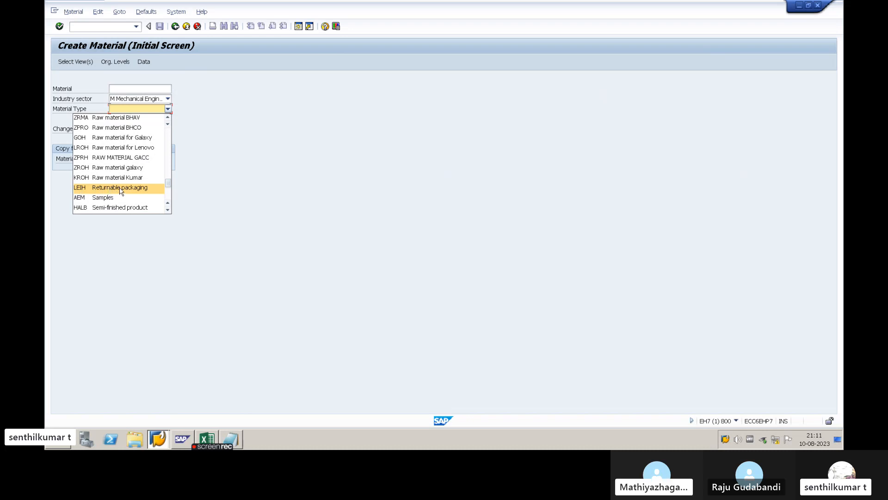
pyautogui.press('r')
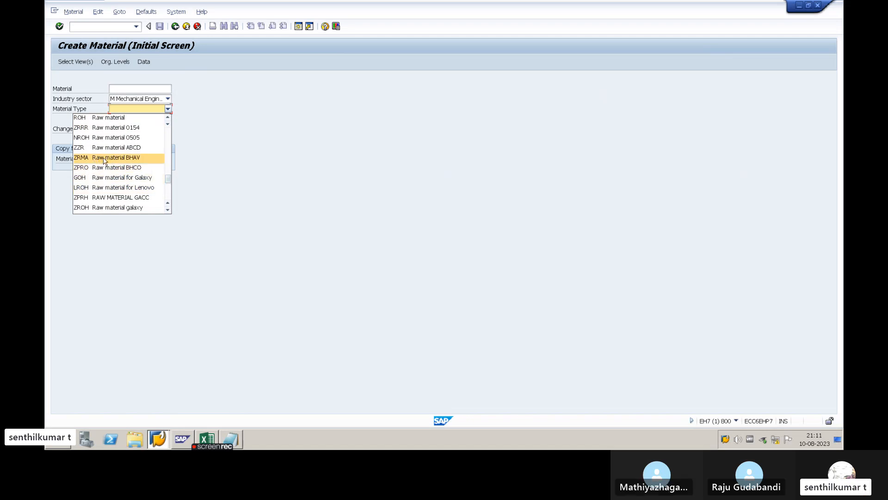
pyautogui.click(90, 119)
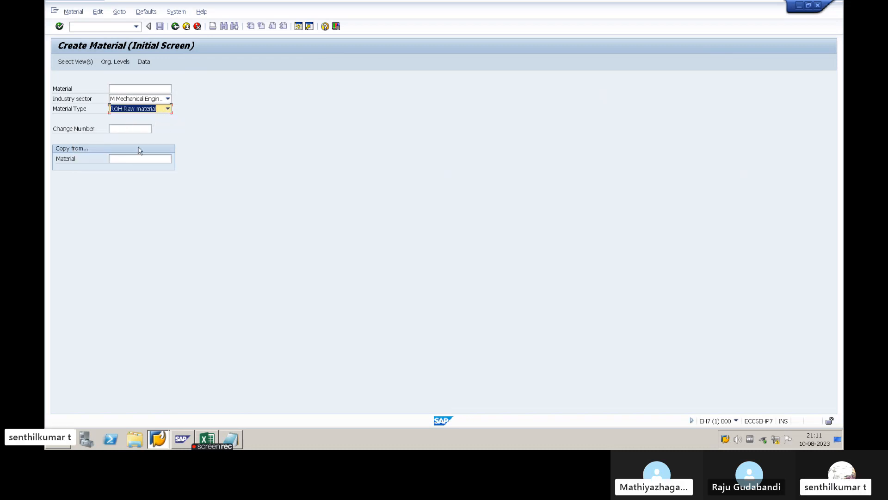
# - Open the view selection for the raw material and move the dialog clear of the initial screen's fields
pyautogui.press('Return')
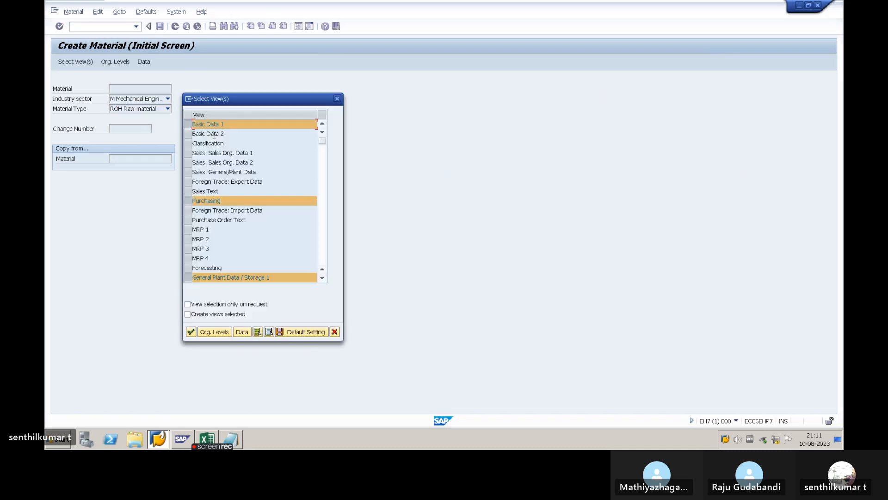
pyautogui.moveTo(228, 101); pyautogui.dragTo(278, 98)
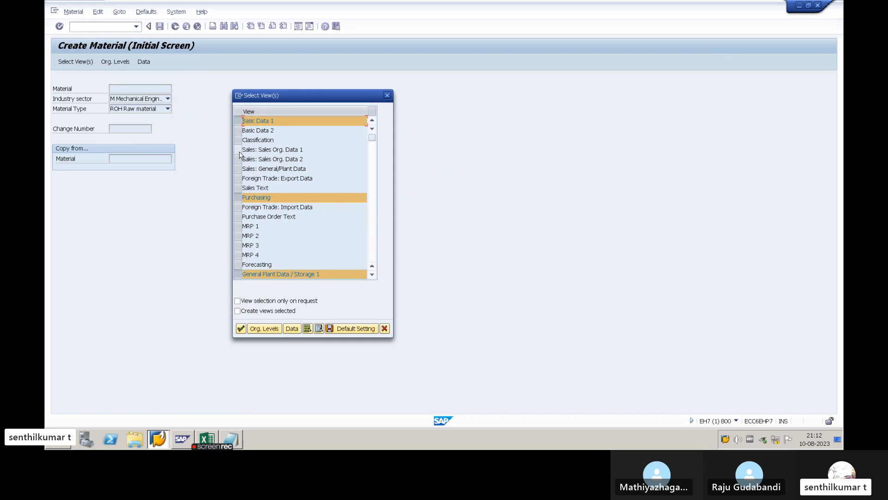
# - Mark the Sales Org. Data 1, Sales Org. Data 2 and Sales: General/Plant Data views, and unmark them again
pyautogui.moveTo(237, 149); pyautogui.dragTo(237, 158)
pyautogui.click(239, 169)
pyautogui.click(238, 159)
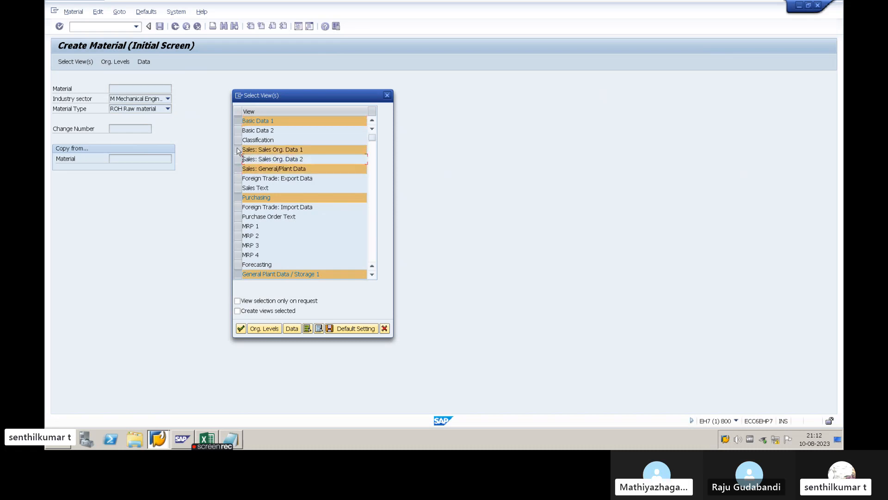
pyautogui.click(238, 149)
pyautogui.click(238, 169)
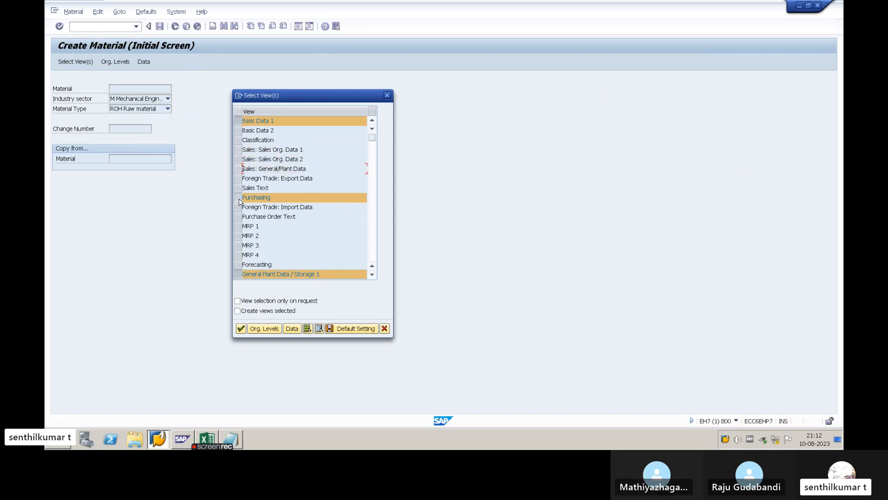
# - Mark the MRP 1 to MRP 4 views and unmark all four again
pyautogui.moveTo(237, 226); pyautogui.dragTo(238, 255)
pyautogui.click(238, 245)
pyautogui.click(238, 235)
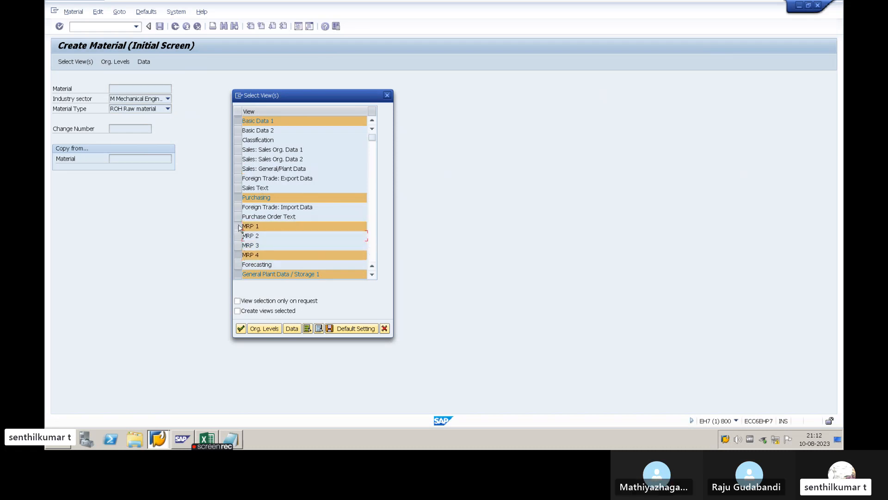
pyautogui.click(239, 227)
pyautogui.click(239, 254)
# - Toggle the Warehouse Management 1, Warehouse Management 2, Quality Management and Accounting 1 views and restore their original marking
pyautogui.scroll(-2, 265, 241)
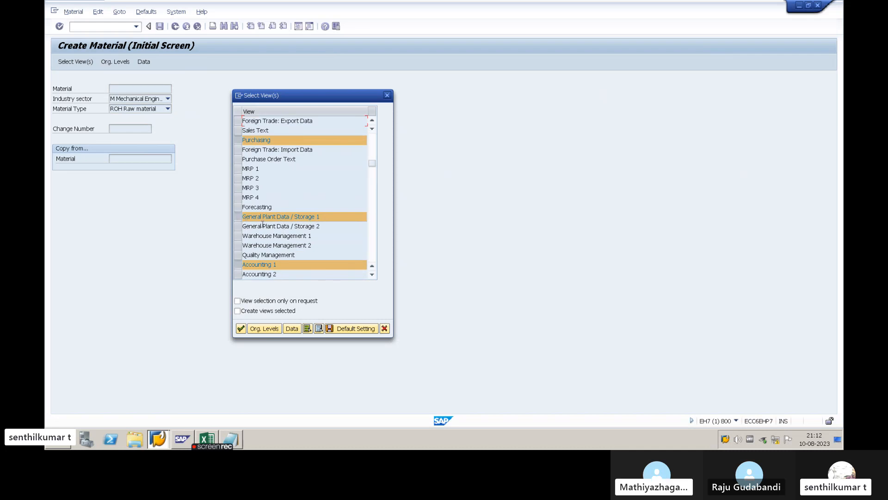
pyautogui.click(238, 236)
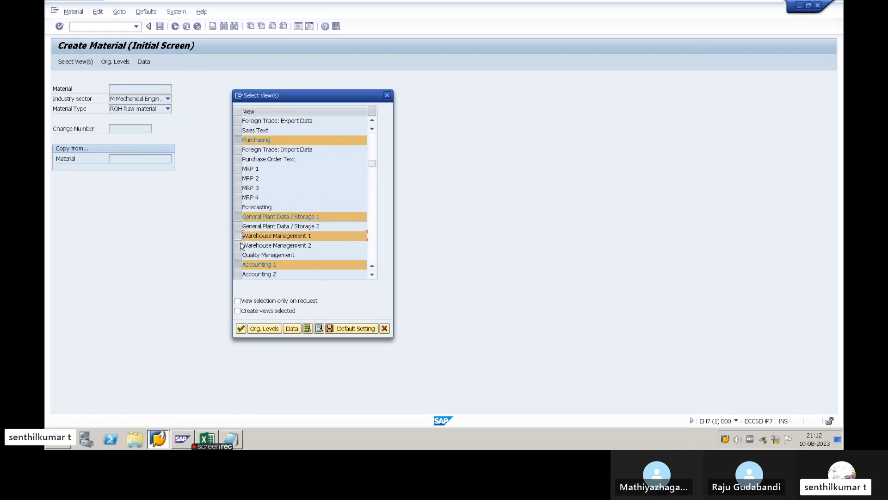
pyautogui.click(238, 245)
pyautogui.click(238, 236)
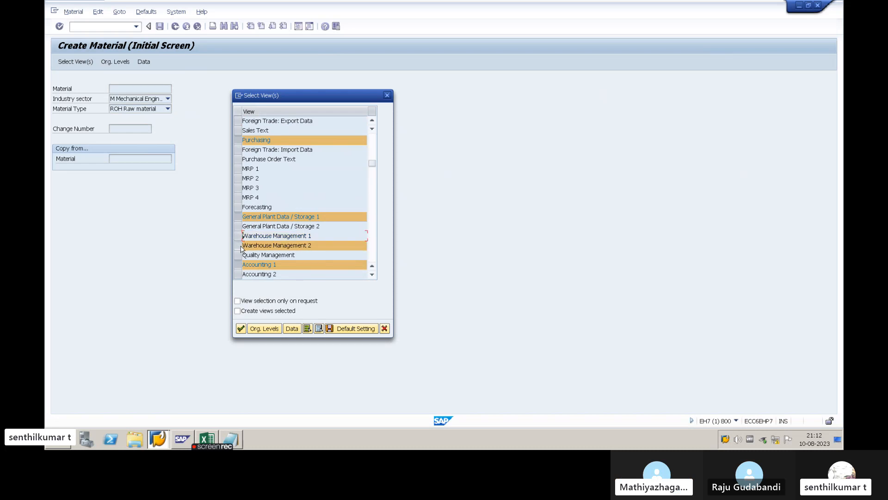
pyautogui.click(238, 245)
pyautogui.click(238, 255)
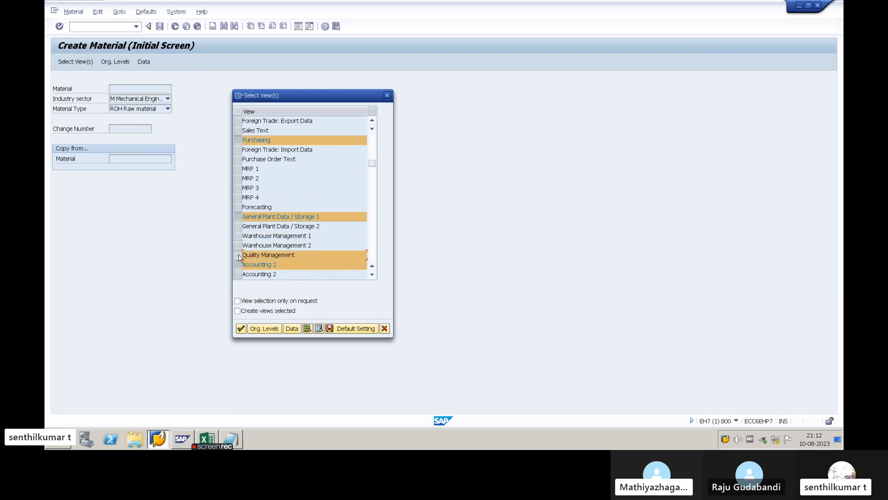
pyautogui.click(237, 254)
pyautogui.click(237, 265)
pyautogui.click(238, 264)
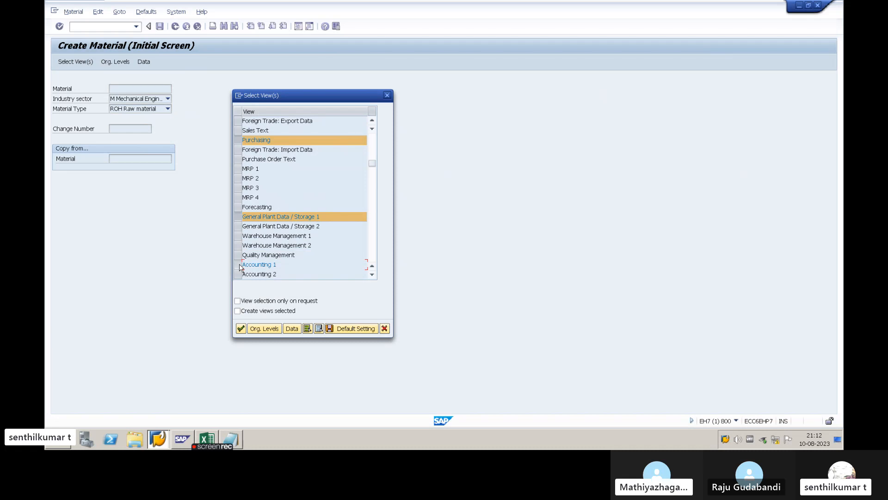
# - Mark and unmark the Costing 1 view, and review the whole list of material views
pyautogui.scroll(-3, 271, 158)
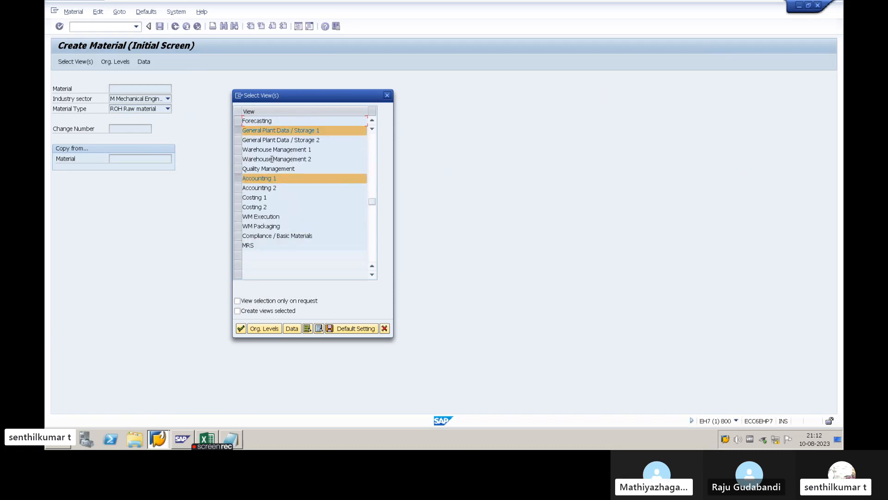
pyautogui.click(238, 198)
pyautogui.click(238, 199)
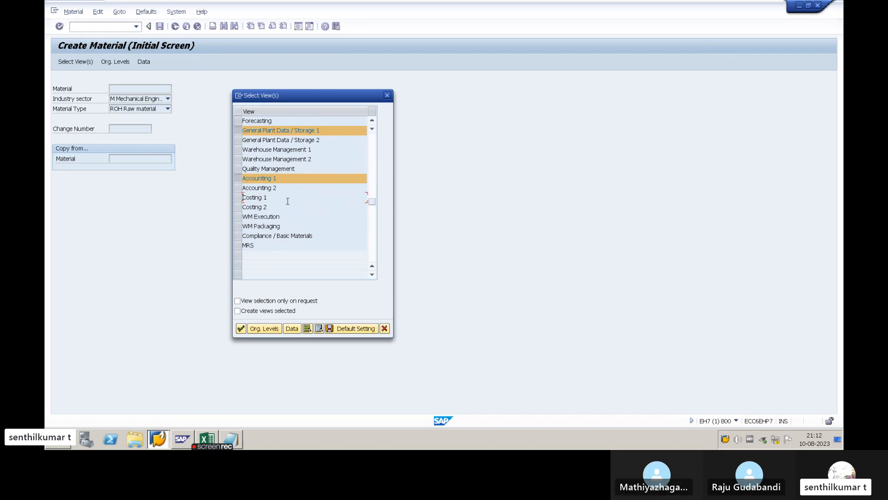
pyautogui.scroll(2, 286, 199)
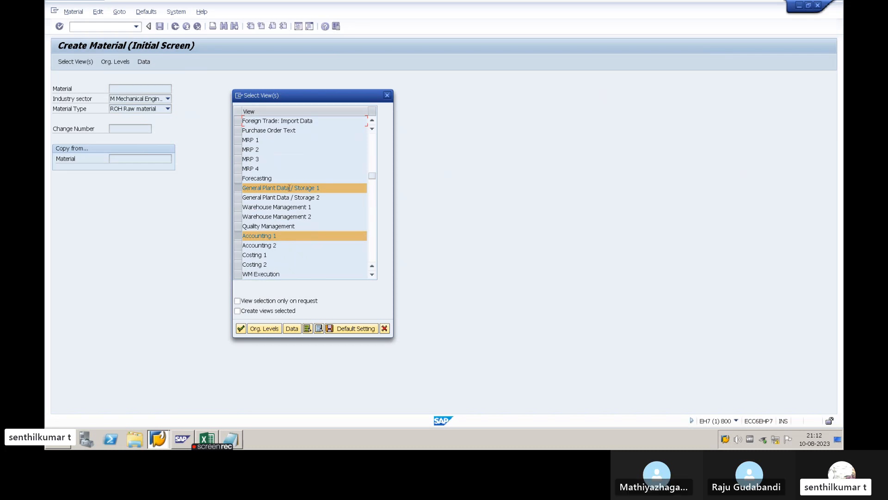
pyautogui.scroll(3, 289, 187)
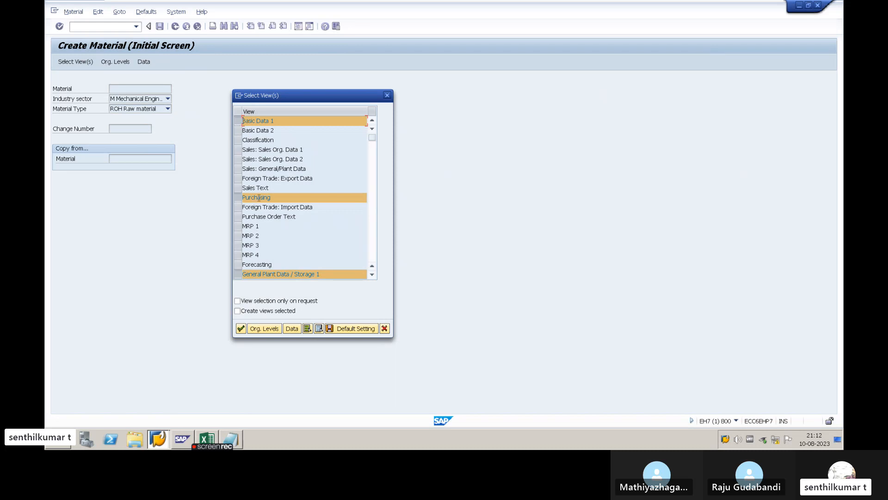
pyautogui.scroll(-2, 277, 208)
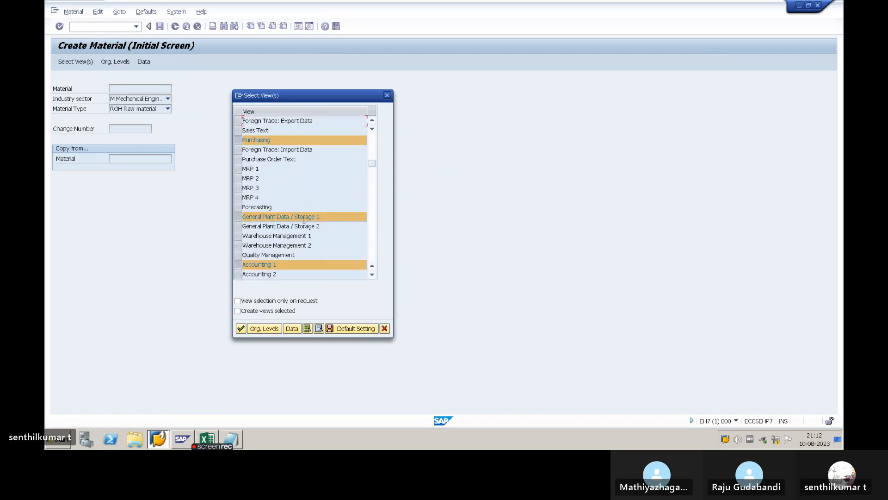
pyautogui.scroll(2, 274, 199)
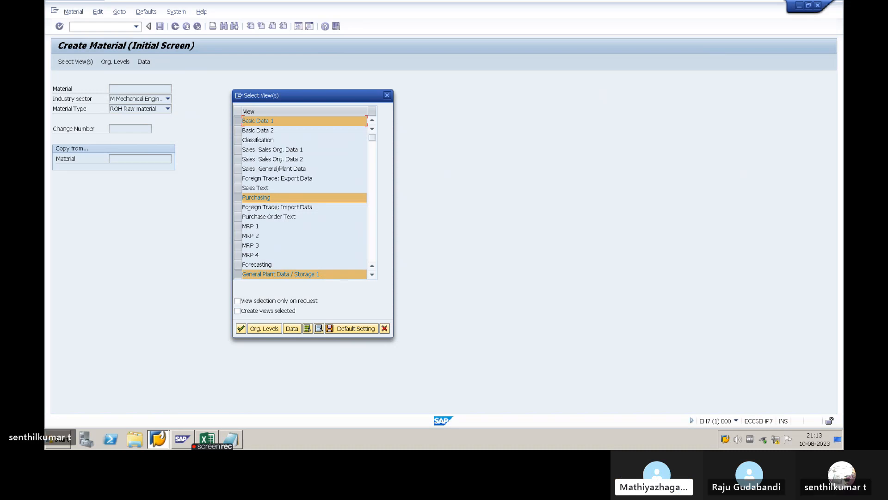
# - Unmark the Purchasing view and mark it again, repeating this once
pyautogui.click(239, 199)
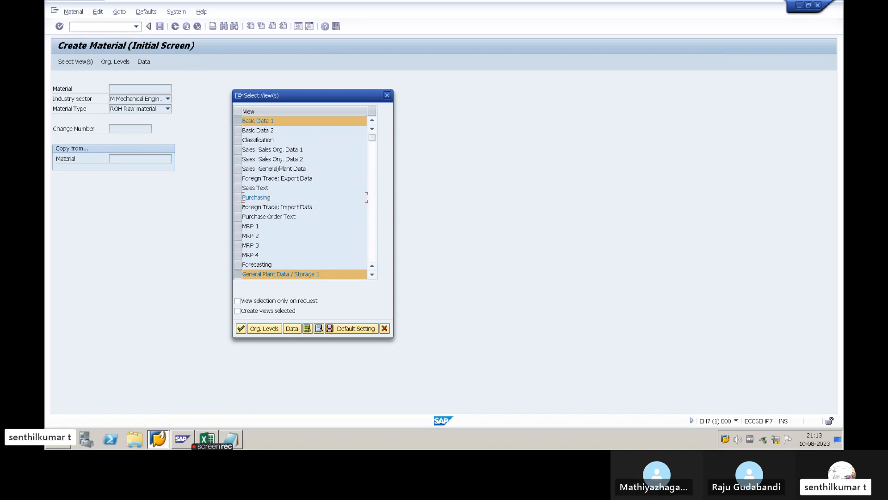
pyautogui.click(238, 201)
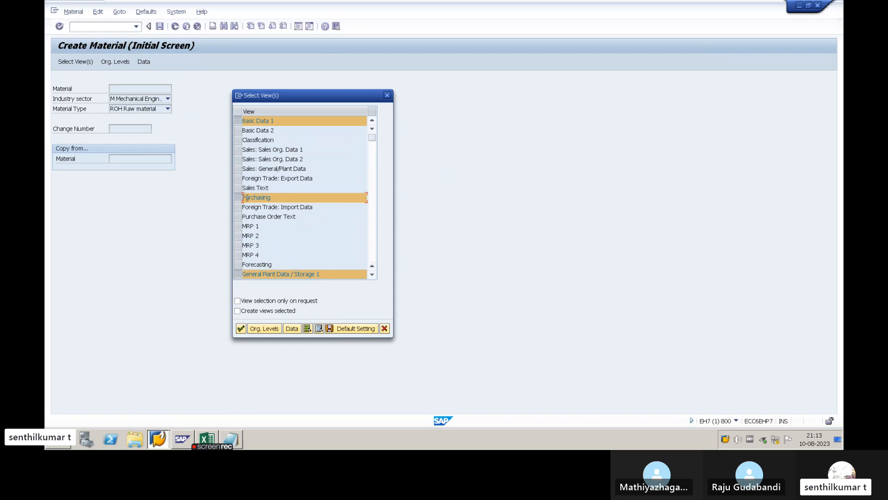
pyautogui.click(238, 198)
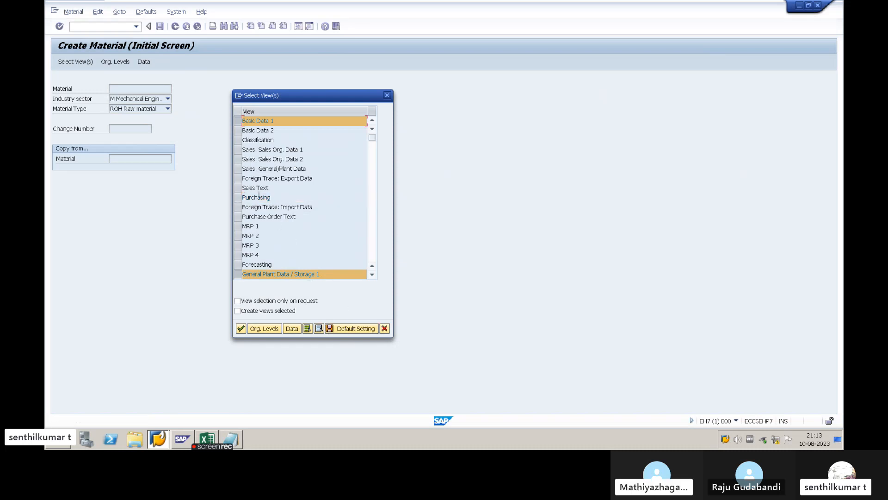
pyautogui.click(239, 199)
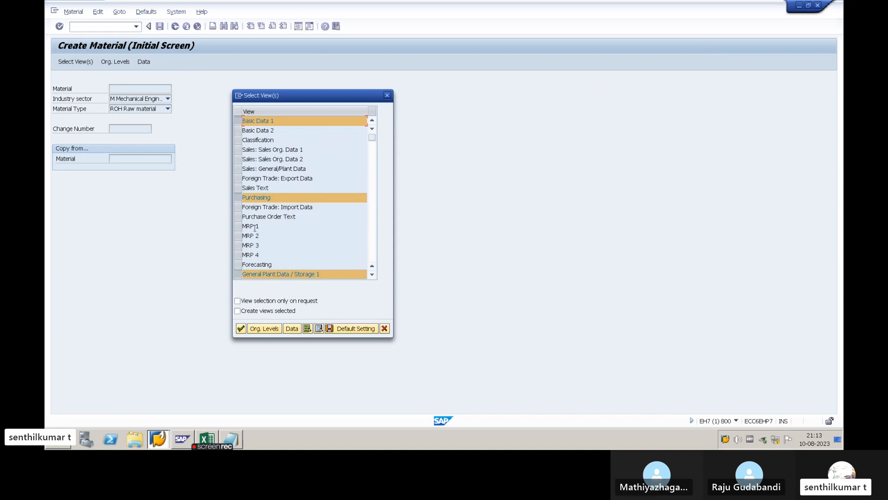
# - Accept the view selection with Basic Data 1, Purchasing, General Plant Data / Storage 1 and Accounting 1 marked
pyautogui.scroll(-2, 288, 222)
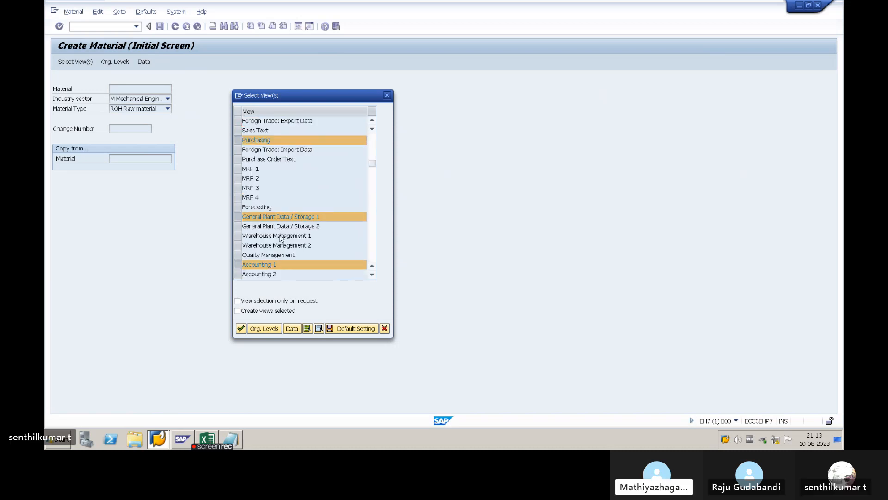
pyautogui.scroll(-2, 280, 234)
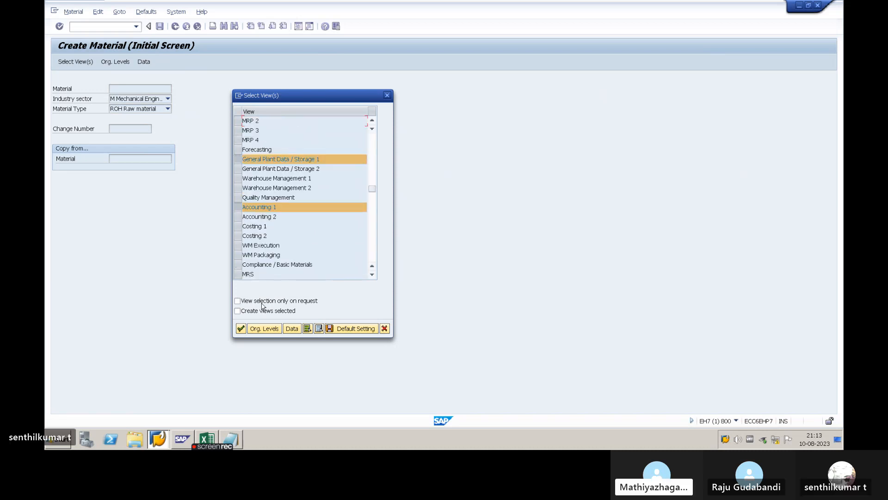
pyautogui.click(241, 328)
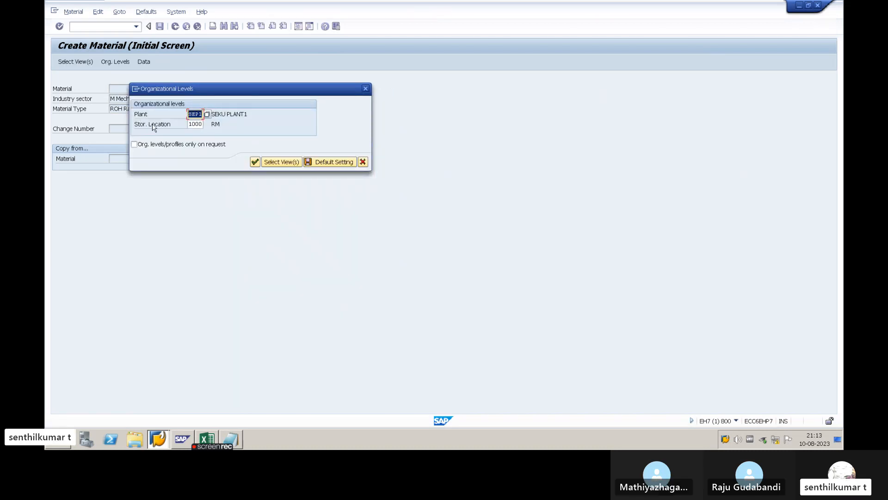
# - Copy plant code ABP1 from the SAP Setup workbook in Excel into the Plant field of the organizational levels
pyautogui.hotkey('alt', 'Tab')
pyautogui.hotkey('alt', 'Tab')
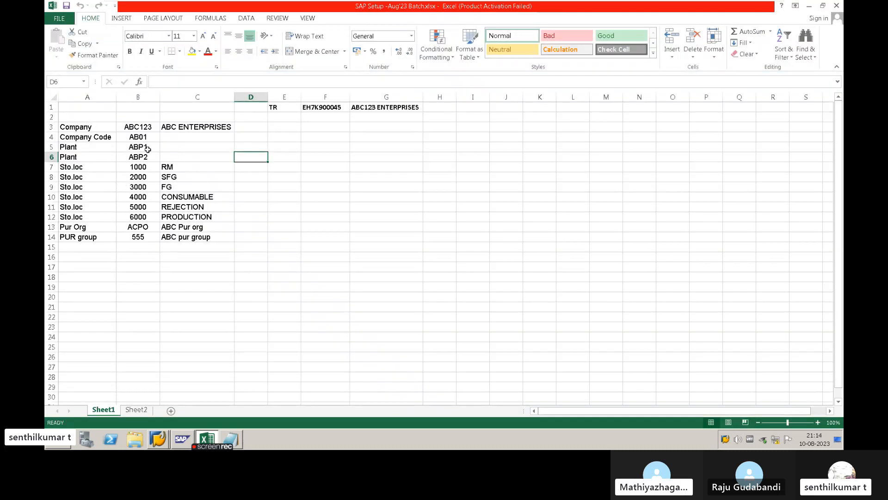
pyautogui.click(141, 147)
pyautogui.hotkey('ctrl', 'c')
pyautogui.hotkey('alt', 'Tab')
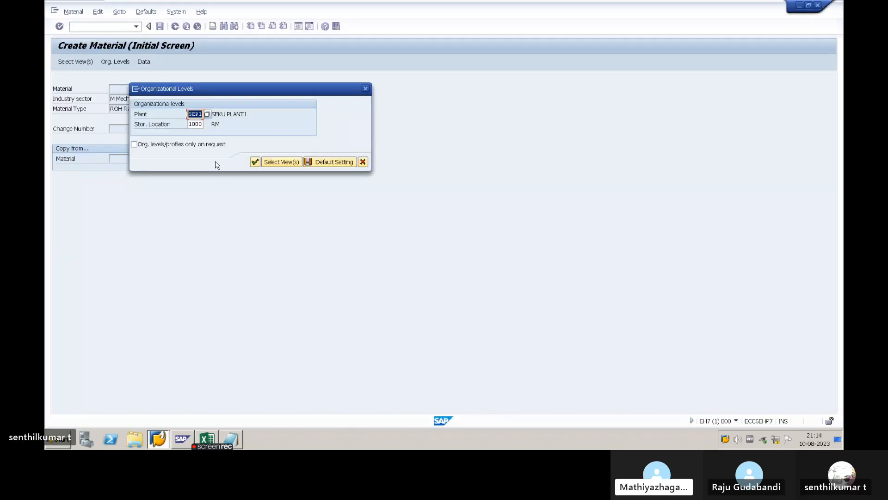
pyautogui.hotkey('ctrl', 'v')
pyautogui.press('Tab')
# - Copy storage location 1000 from the Excel workbook and accept the organizational levels as the default setting
pyautogui.hotkey('alt', 'Tab')
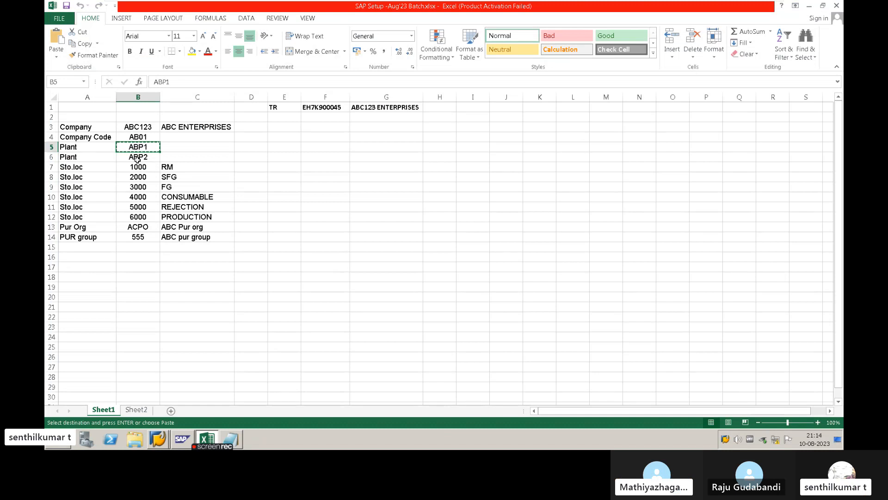
pyautogui.click(139, 167)
pyautogui.hotkey('ctrl', 'c')
pyautogui.hotkey('alt', 'Tab')
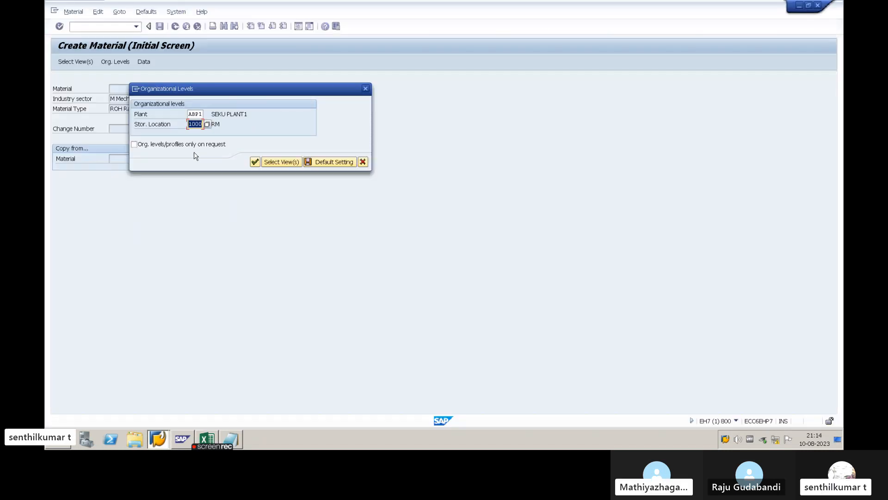
pyautogui.hotkey('ctrl', 'v')
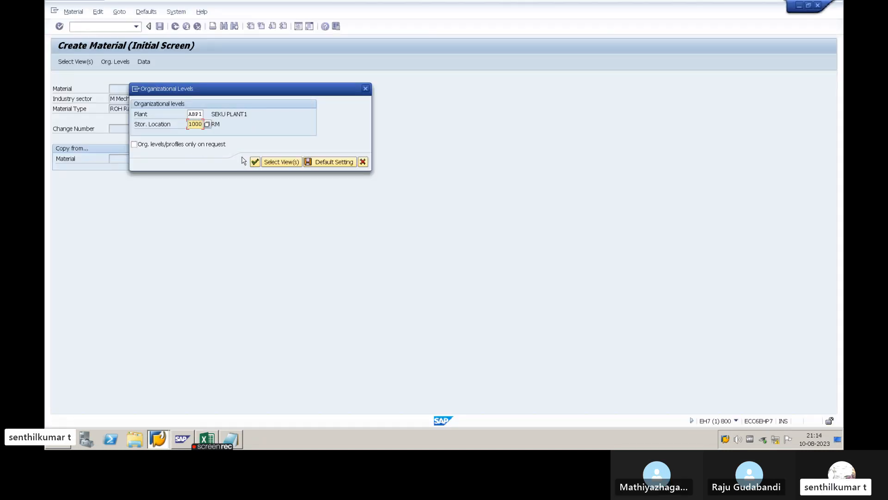
pyautogui.click(319, 162)
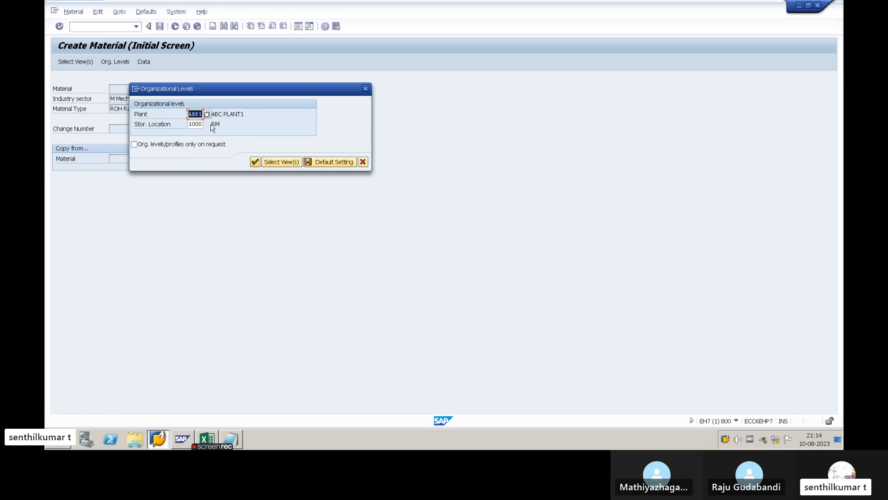
pyautogui.click(254, 163)
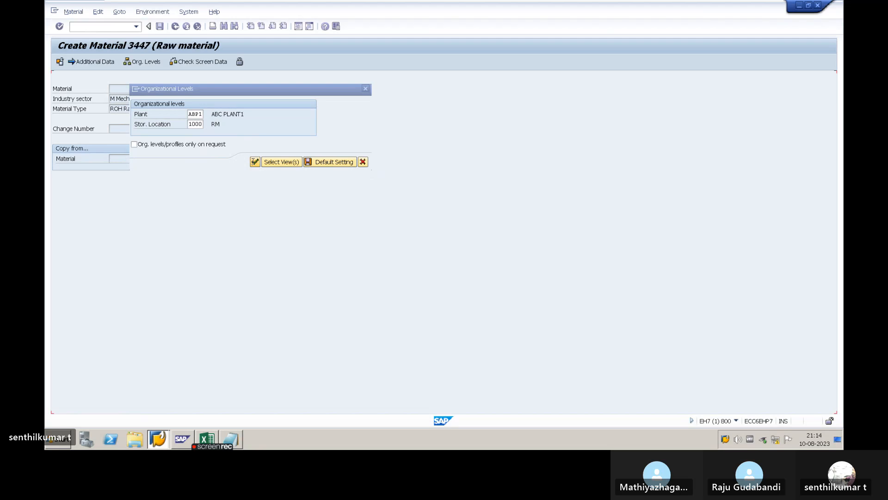
# - Go through the material number and the mandatory description, Base Unit of Measure and Material Group fields in Basic Data 1
pyautogui.moveTo(110, 99); pyautogui.dragTo(92, 98)
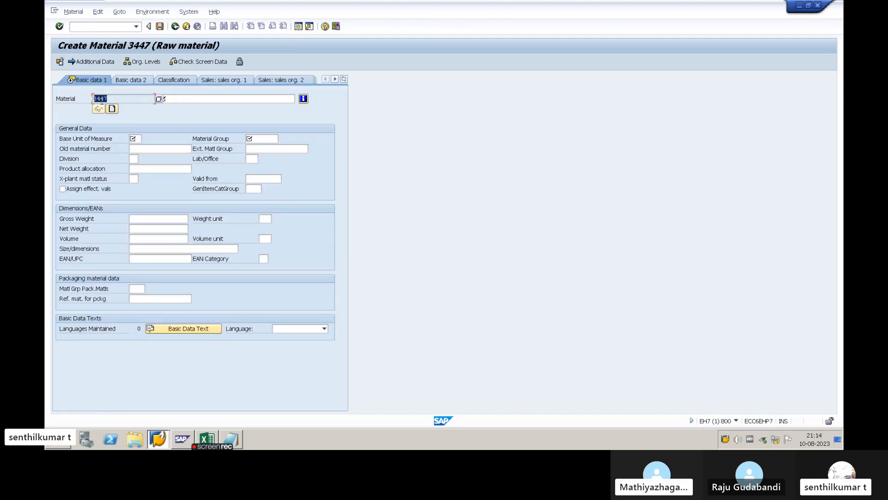
pyautogui.click(112, 99)
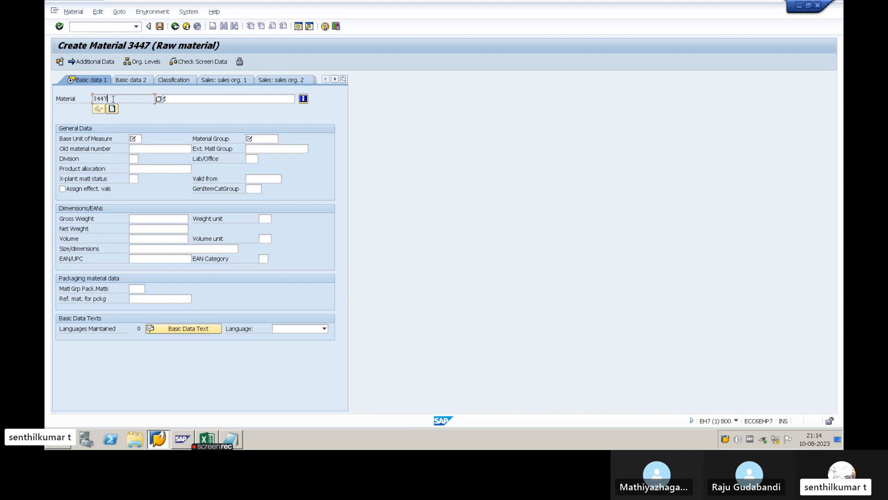
pyautogui.click(197, 98)
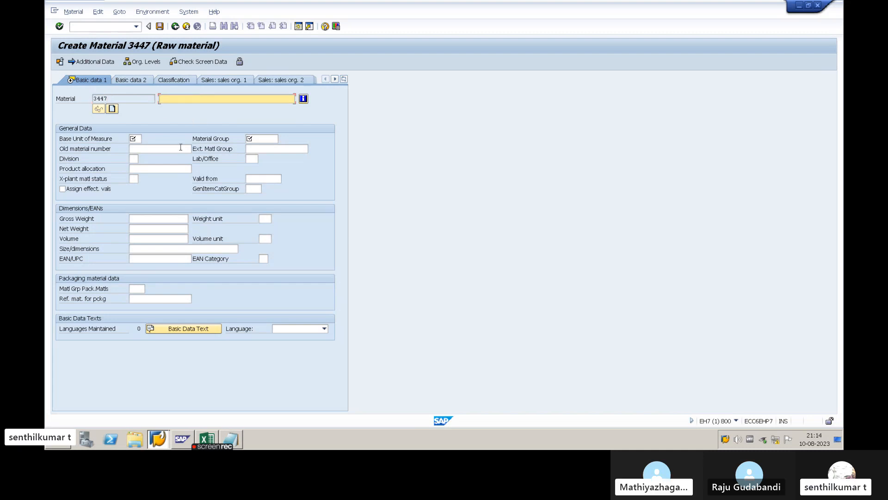
pyautogui.click(138, 138)
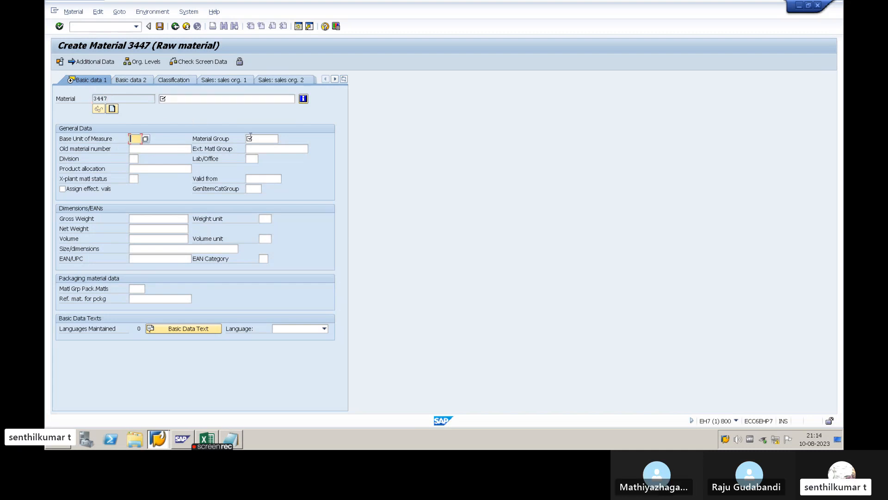
pyautogui.click(257, 139)
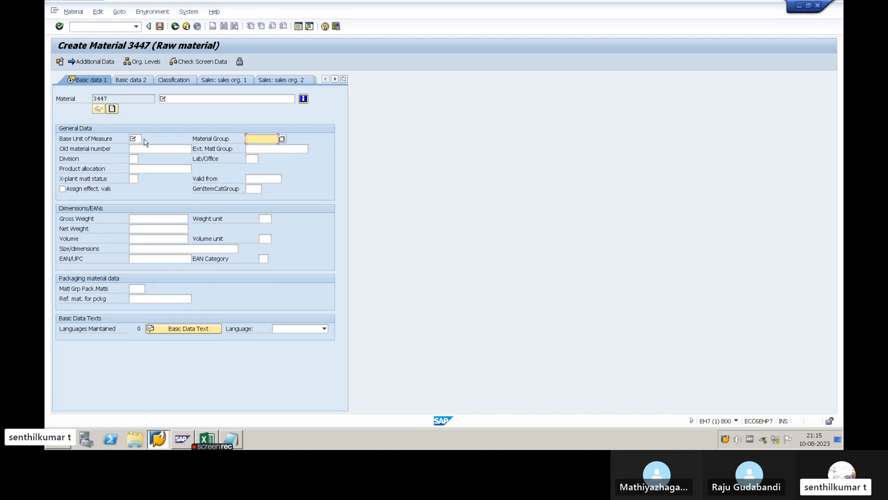
pyautogui.click(178, 96)
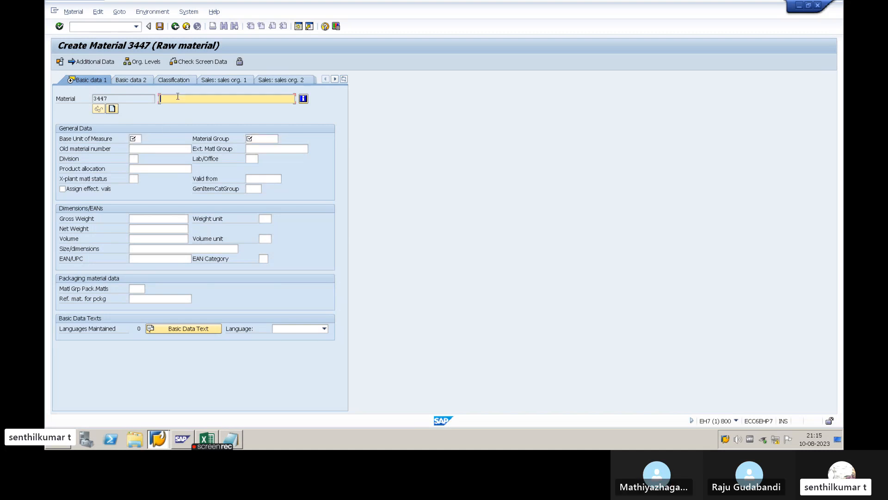
pyautogui.click(140, 139)
pyautogui.click(263, 139)
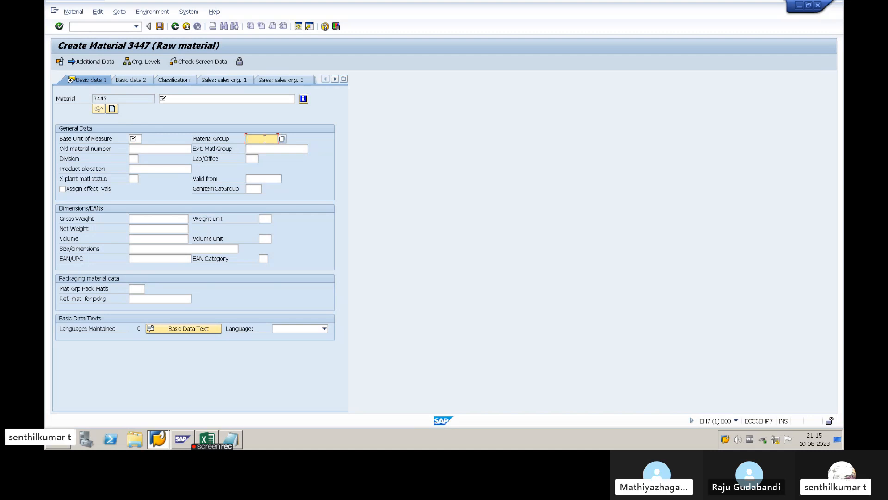
# - Enter MATERIAL01 as the material description
pyautogui.click(187, 99)
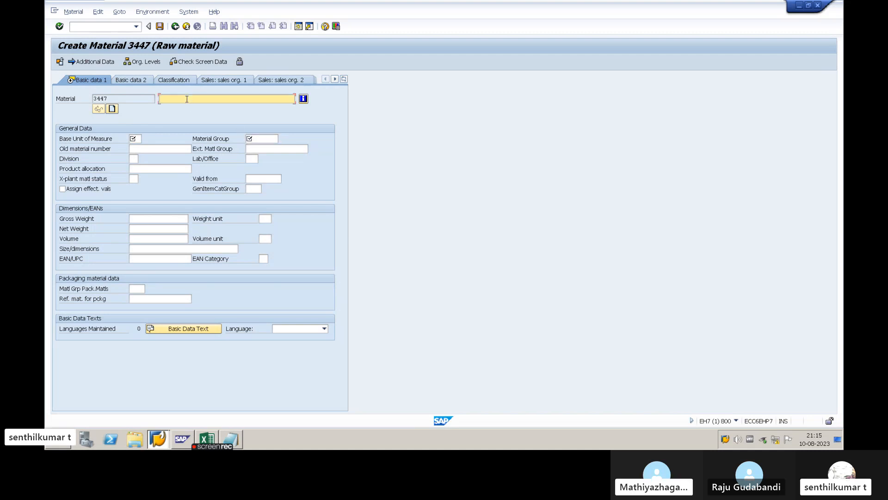
pyautogui.write('MATER')
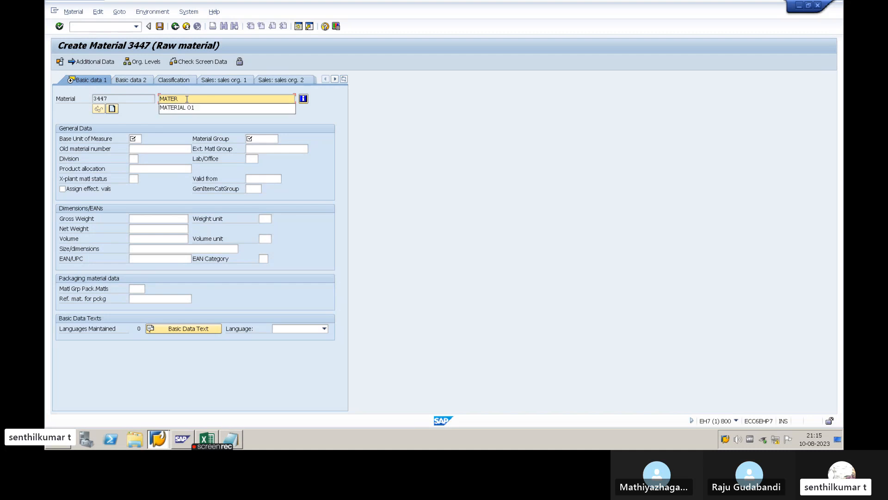
pyautogui.press('Down')
pyautogui.write('IAL 0')
pyautogui.write('01')
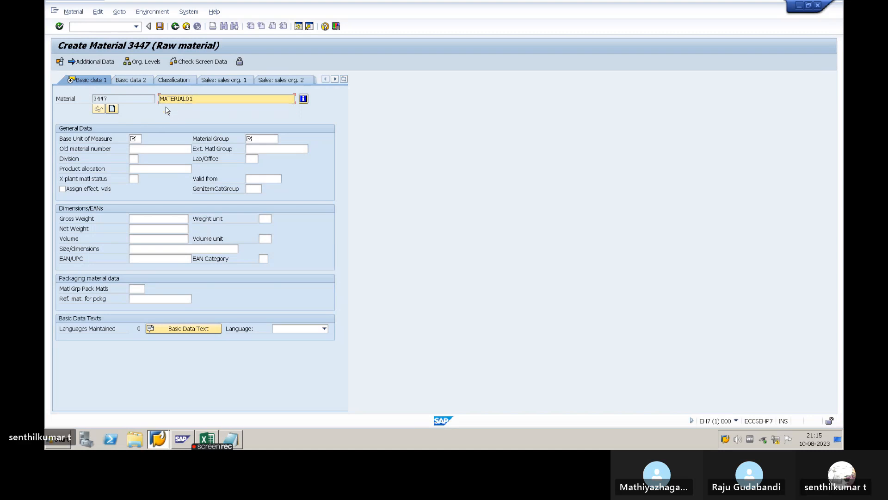
pyautogui.press('BackSpace')
pyautogui.press('BackSpace')
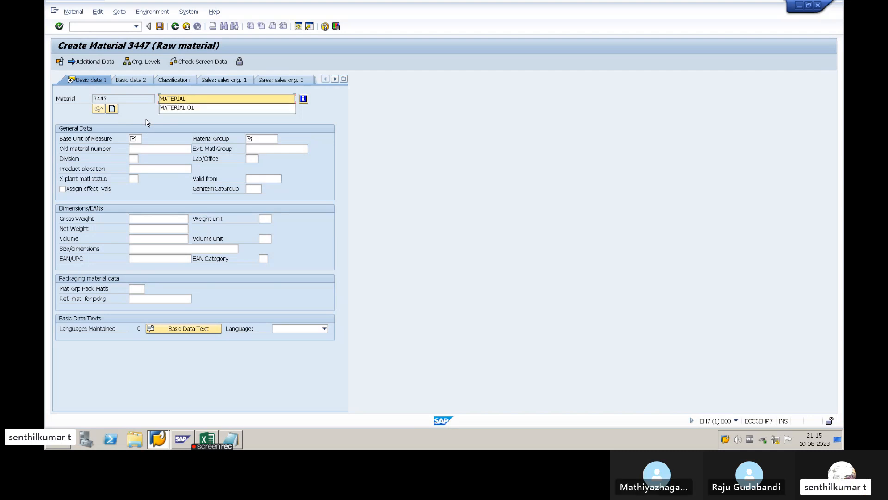
pyautogui.write('01')
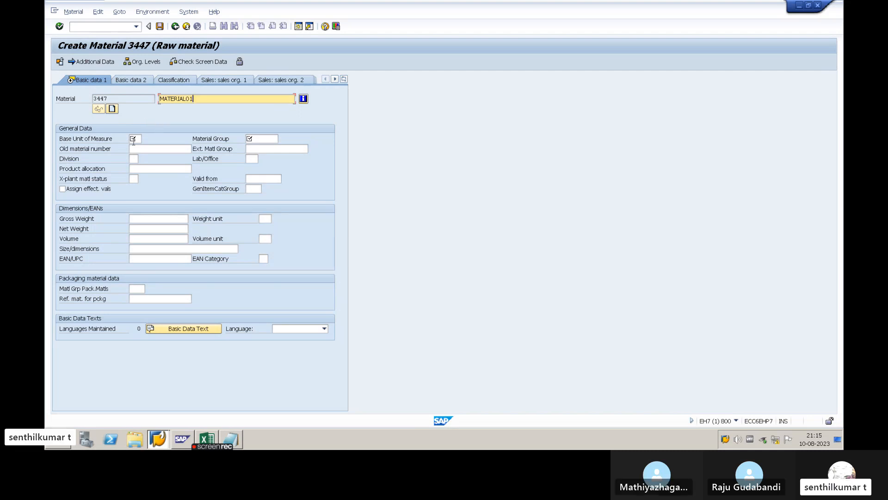
# - Browse the list of measurement units and set the Base Unit of Measure to EA
pyautogui.click(133, 141)
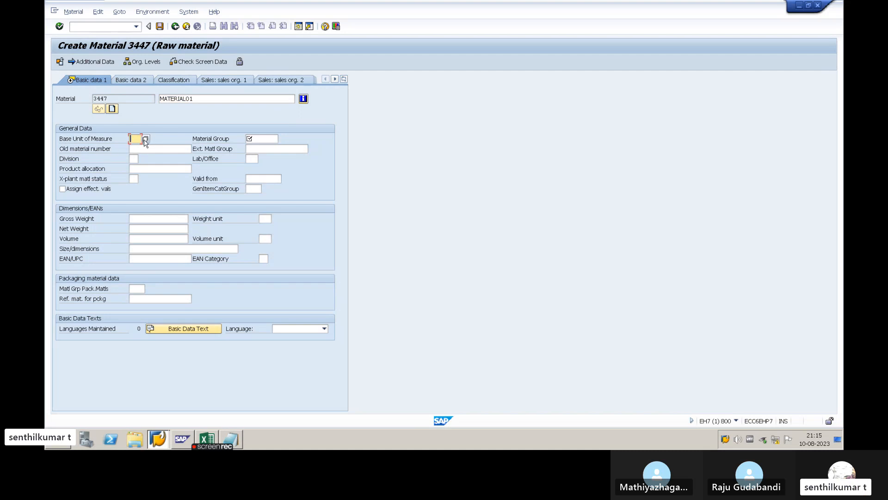
pyautogui.click(147, 139)
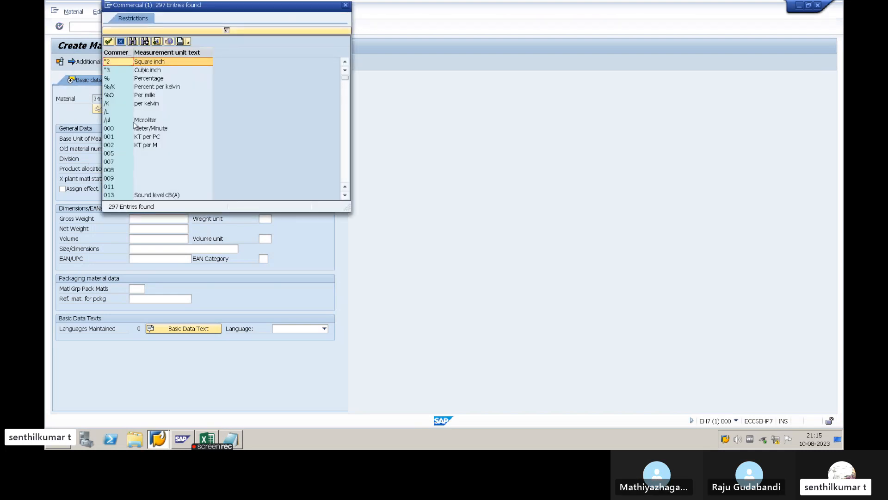
pyautogui.scroll(-10, 153, 160)
pyautogui.scroll(-12, 153, 160)
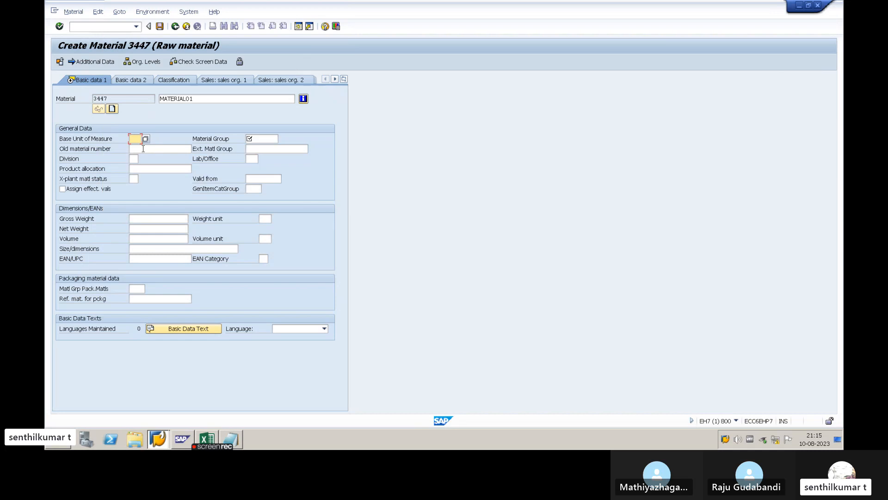
pyautogui.write('EA')
# - Set the Material Group to 00101 (Steels) from the list of possible entries
pyautogui.click(264, 138)
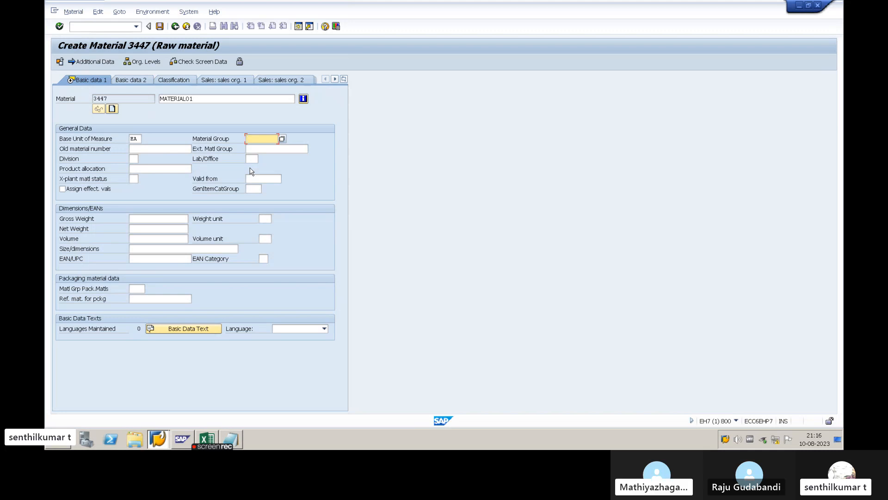
pyautogui.click(282, 139)
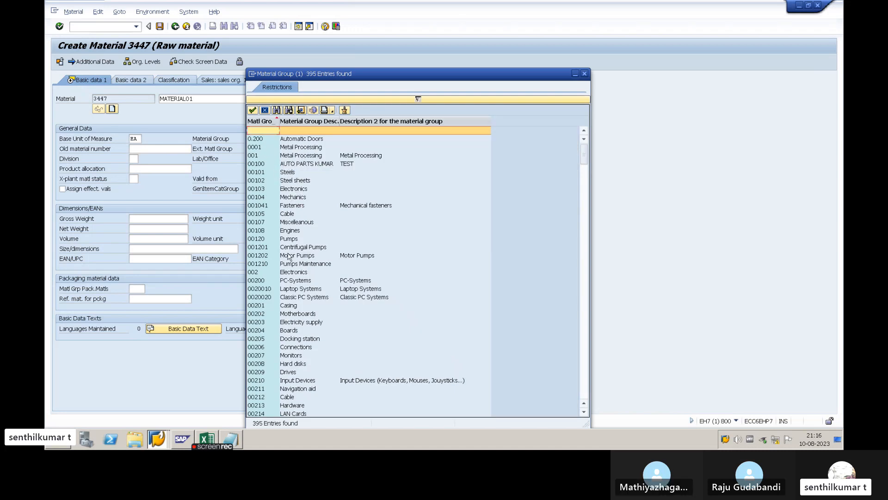
pyautogui.click(287, 173)
pyautogui.doubleClick(287, 173)
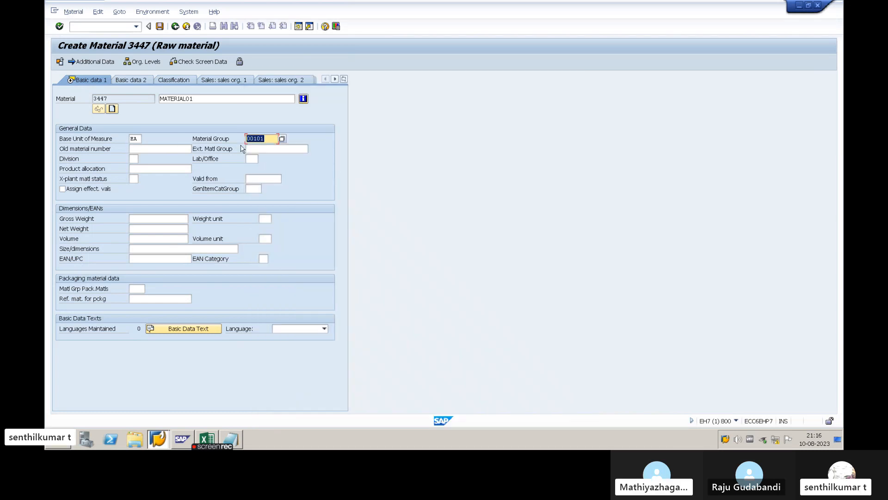
# - Read the field help for Base Unit of Measure and close it
pyautogui.click(94, 153)
pyautogui.click(85, 141)
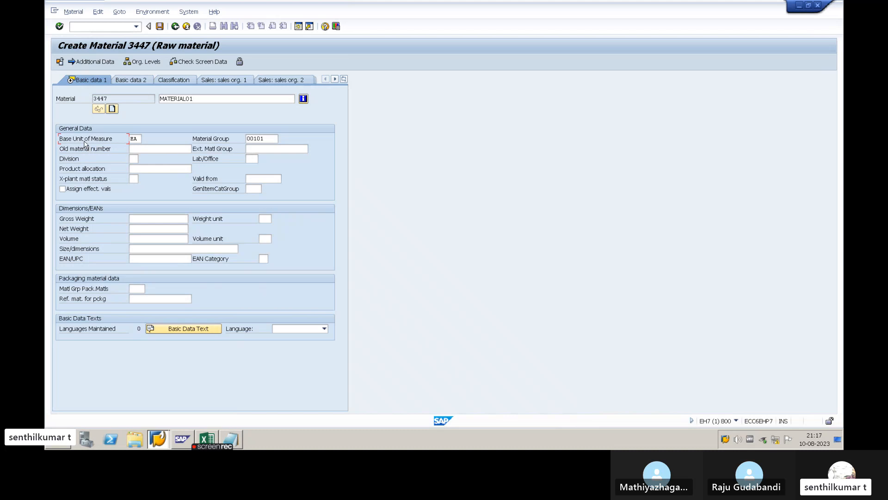
pyautogui.press('F1')
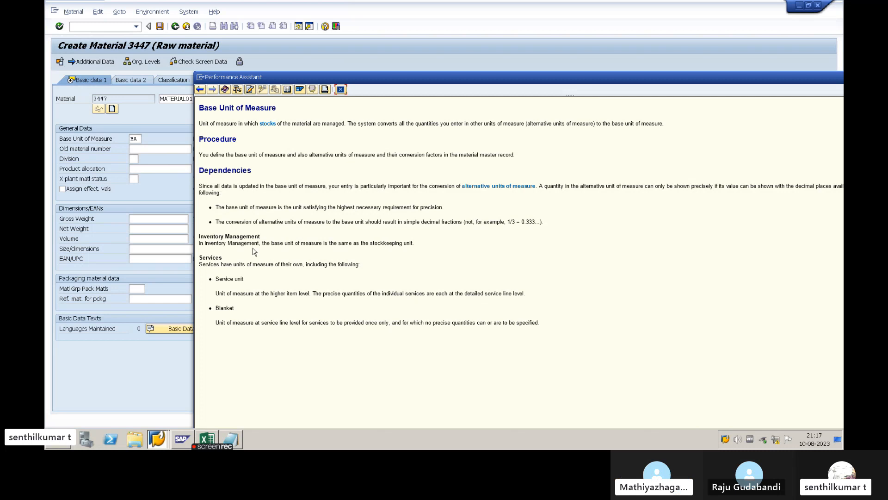
pyautogui.click(341, 90)
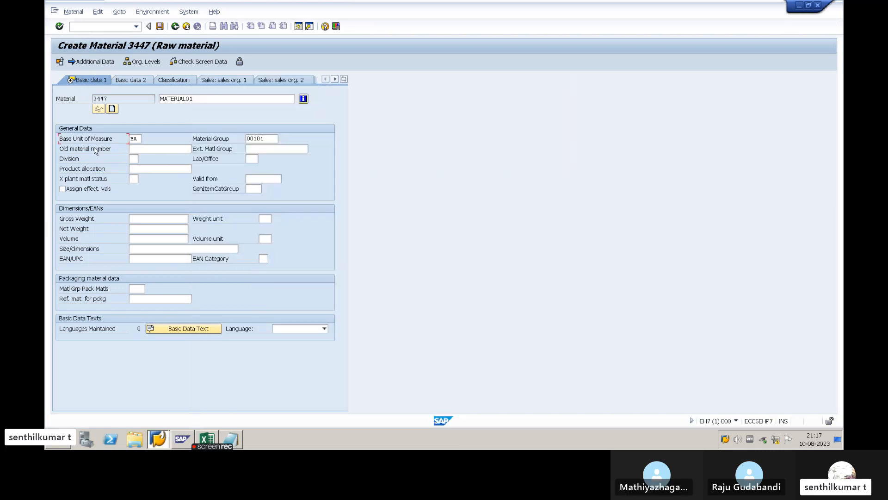
# - Review the Old material number field against the material number, and the Gross Weight and Net Weight fields
pyautogui.click(138, 150)
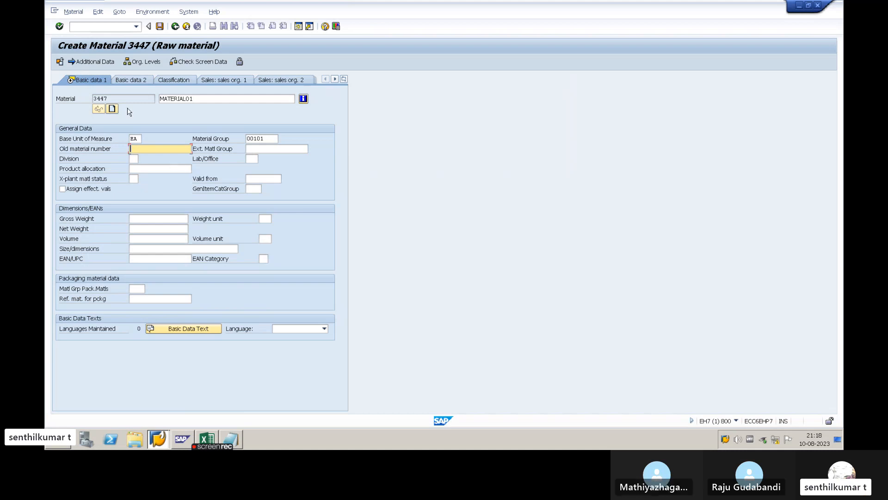
pyautogui.moveTo(113, 98); pyautogui.dragTo(94, 99)
pyautogui.click(153, 148)
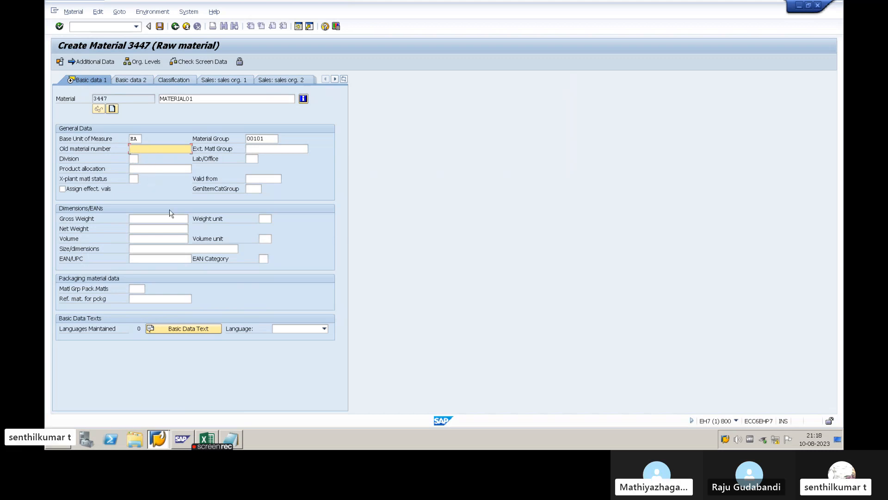
pyautogui.click(140, 218)
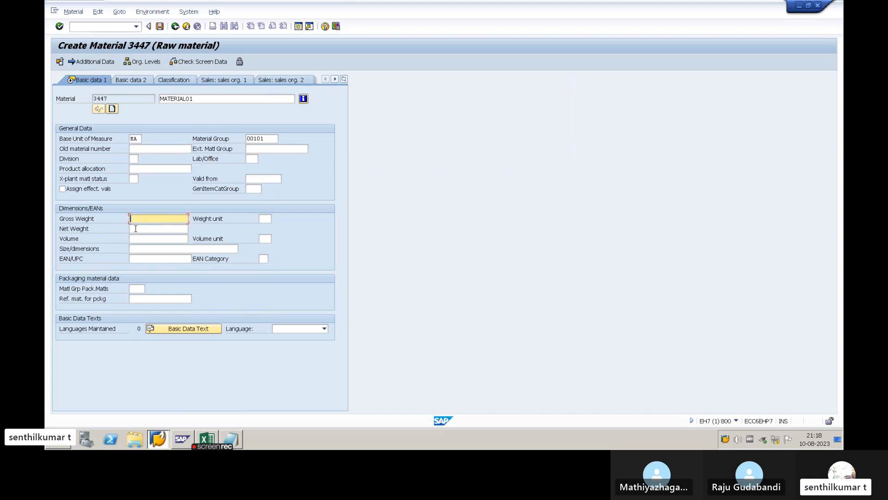
pyautogui.click(135, 229)
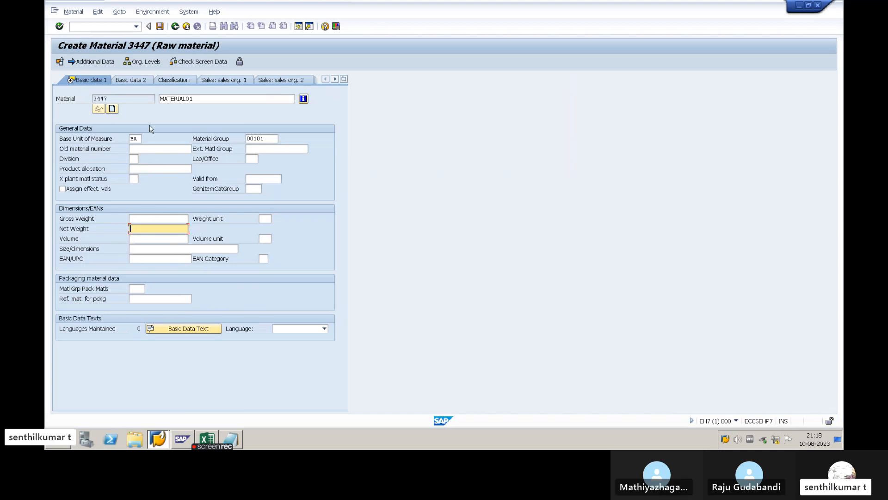
# - Open the units of measure in the material's additional data and examine the existing EA row
pyautogui.click(101, 64)
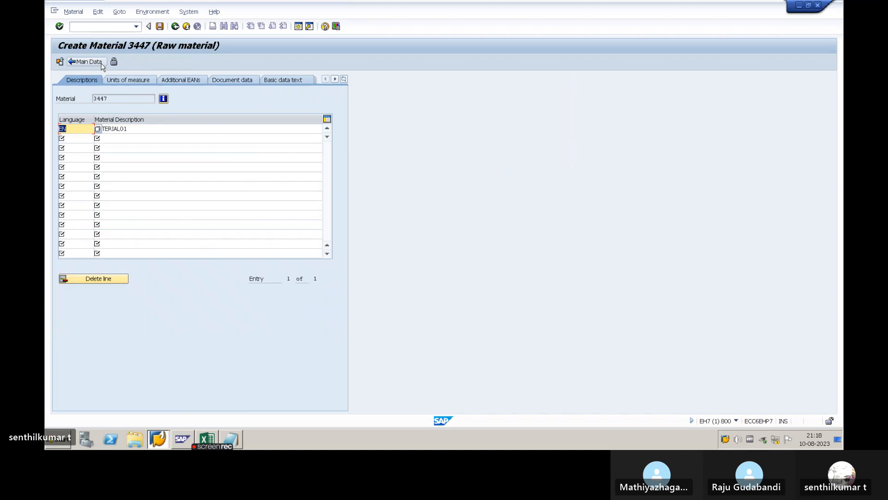
pyautogui.click(134, 81)
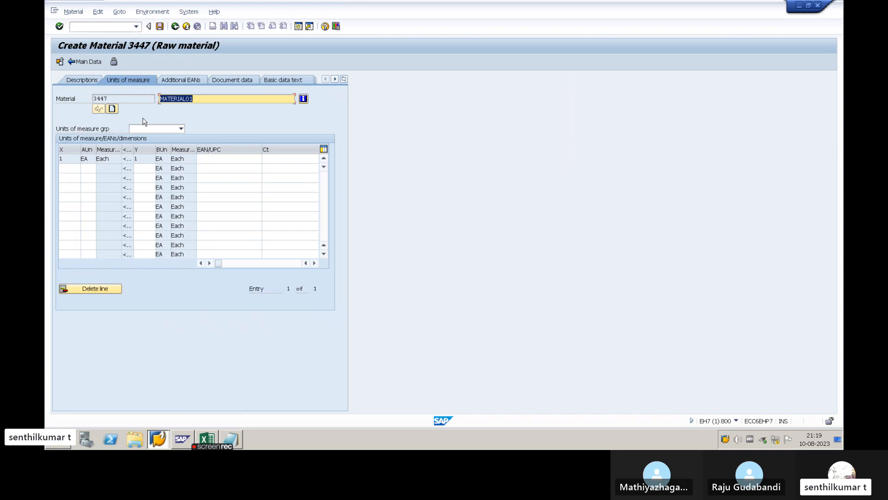
pyautogui.doubleClick(86, 158)
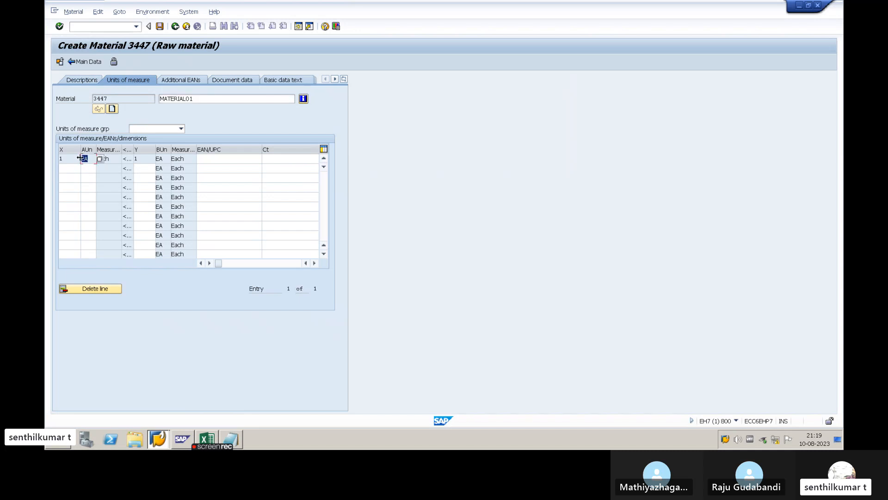
pyautogui.click(88, 158)
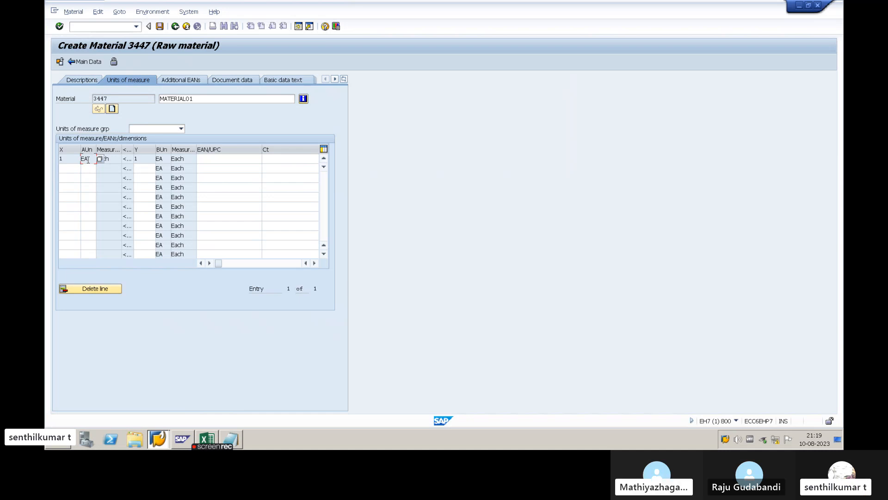
pyautogui.moveTo(88, 160); pyautogui.dragTo(81, 160)
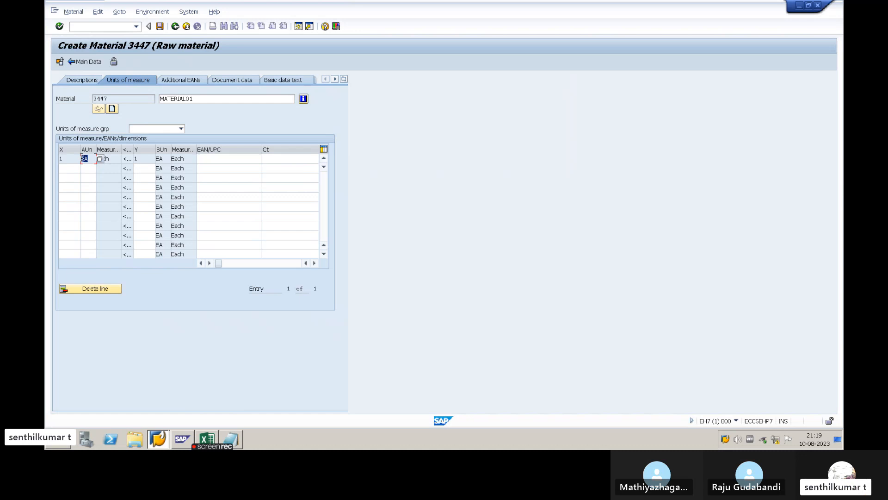
# - Add a conversion row to the units of measure with 1 CAR equal to 10 EA
pyautogui.click(88, 168)
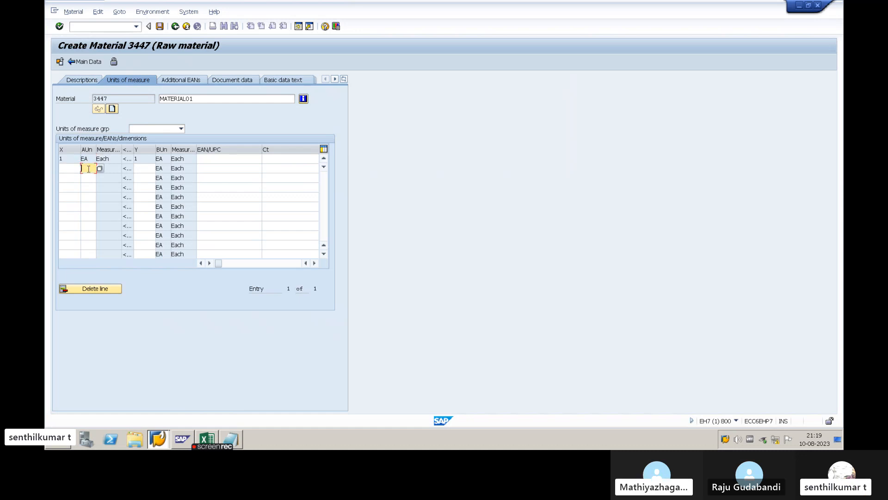
pyautogui.click(74, 170)
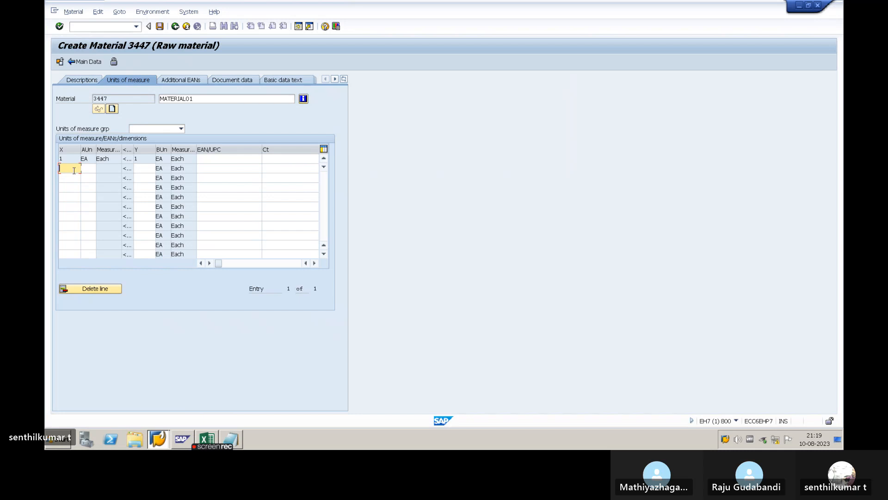
pyautogui.write('1')
pyautogui.press('Tab')
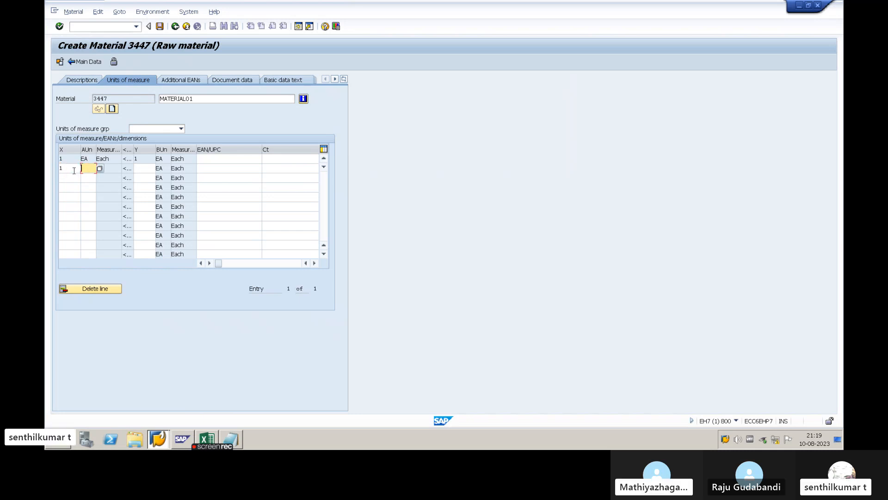
pyautogui.write('CAR')
pyautogui.press('Tab')
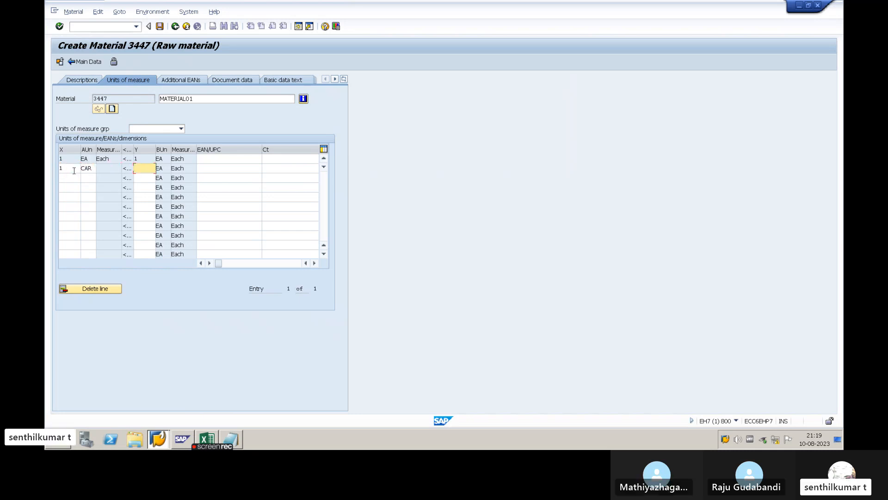
pyautogui.write('10')
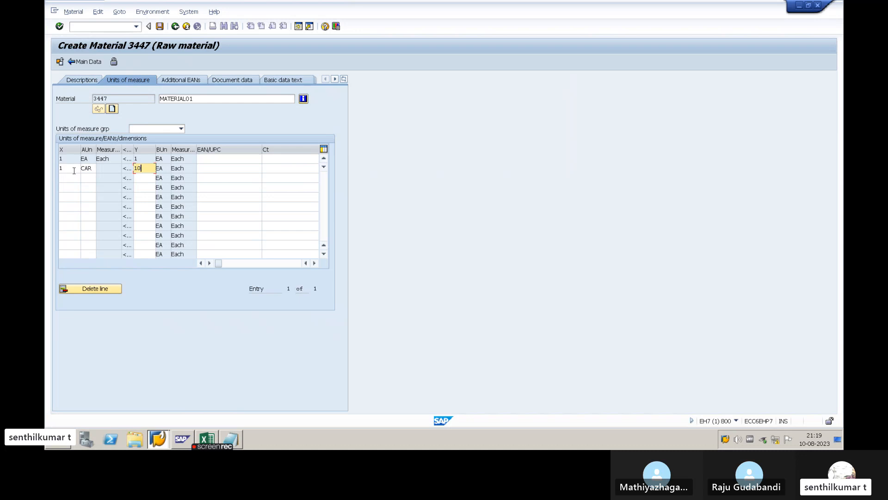
# - Check the quantities and units of the CAR row against the EA row and confirm the new conversion
pyautogui.click(144, 158)
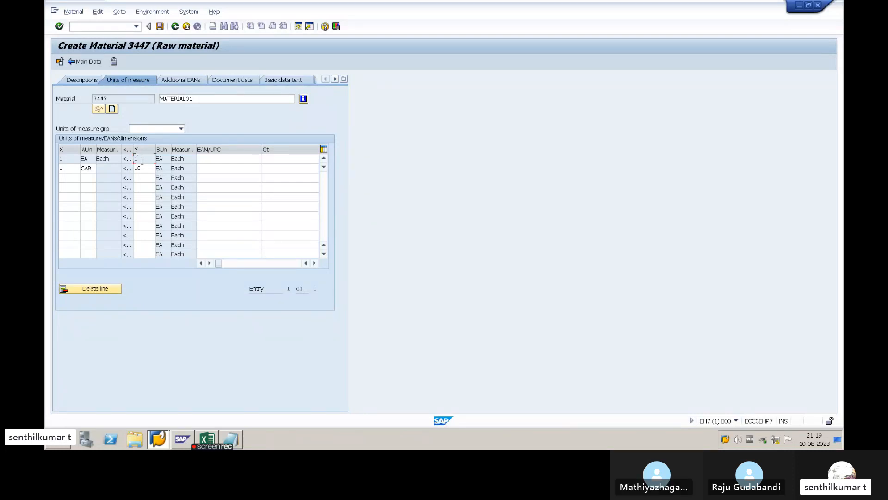
pyautogui.click(72, 170)
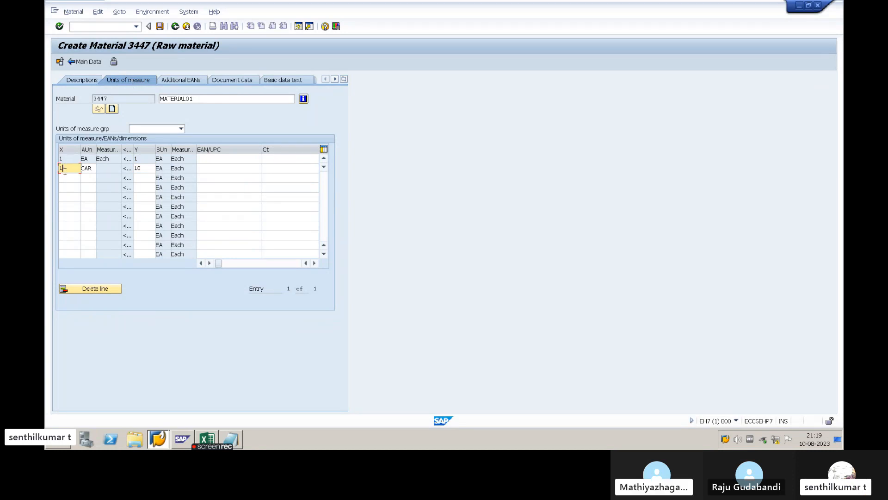
pyautogui.click(86, 169)
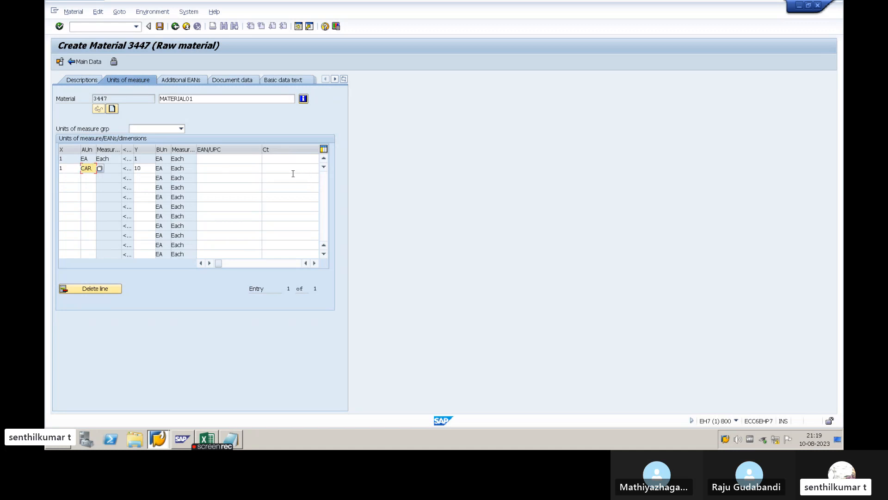
pyautogui.click(71, 168)
pyautogui.click(89, 168)
pyautogui.click(74, 171)
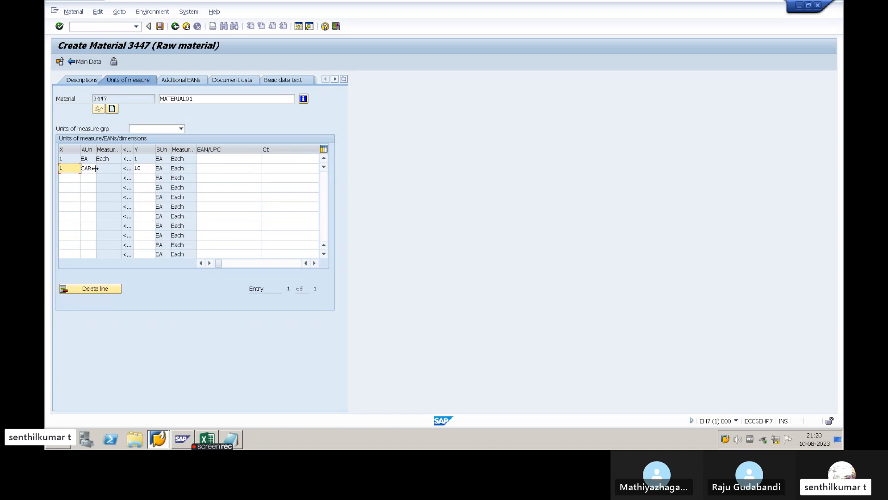
pyautogui.doubleClick(87, 169)
pyautogui.click(86, 168)
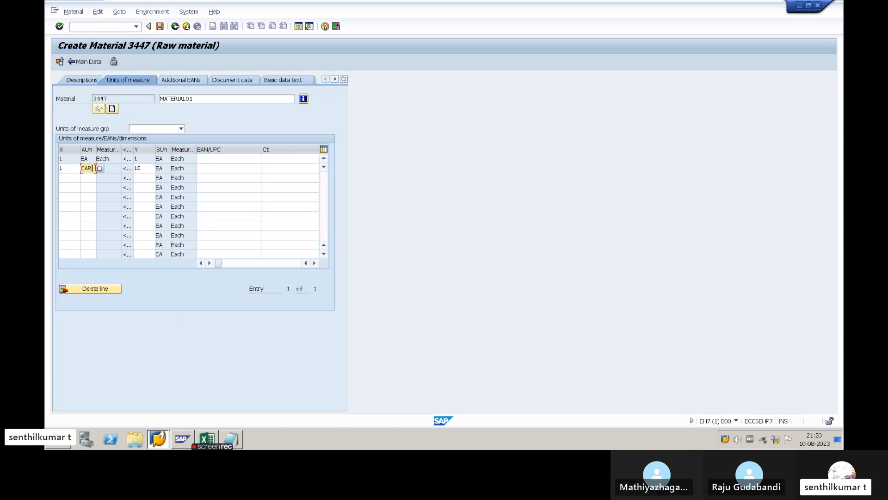
pyautogui.click(142, 169)
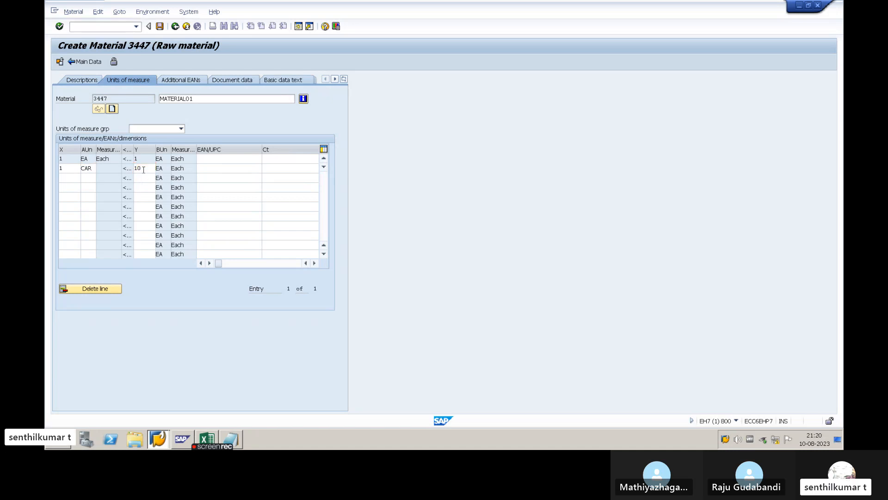
pyautogui.press('Return')
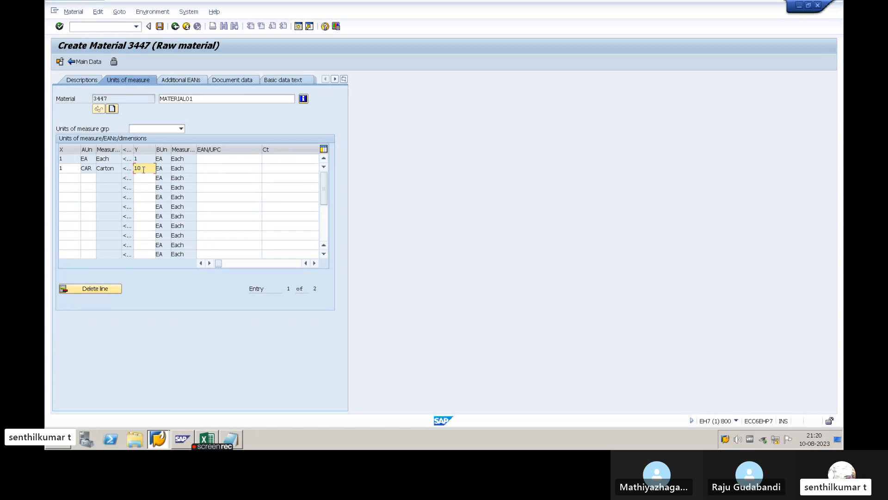
# - Compare the Carton row's alternative unit and quantities with the base unit row
pyautogui.press('Up')
pyautogui.click(93, 169)
pyautogui.click(144, 170)
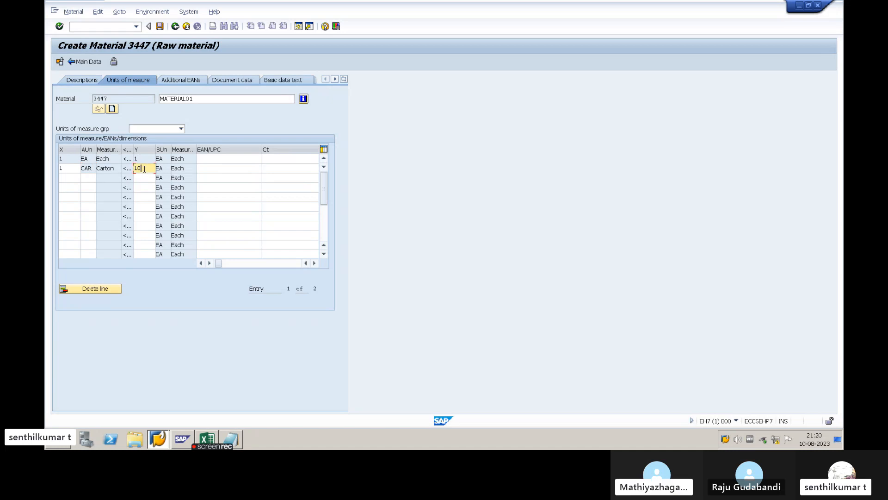
pyautogui.doubleClick(65, 169)
pyautogui.click(86, 169)
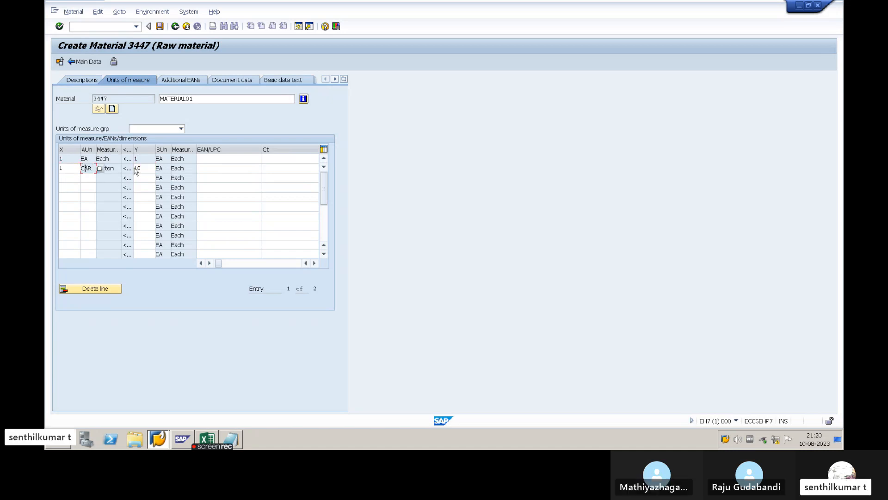
pyautogui.click(145, 168)
pyautogui.click(87, 169)
# - Return to the main data and open the Purchasing view of the material
pyautogui.click(86, 64)
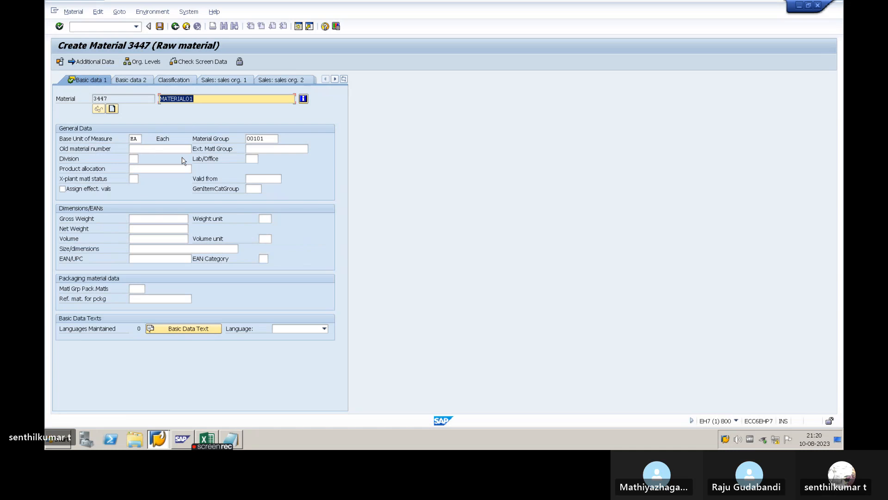
pyautogui.press('Return')
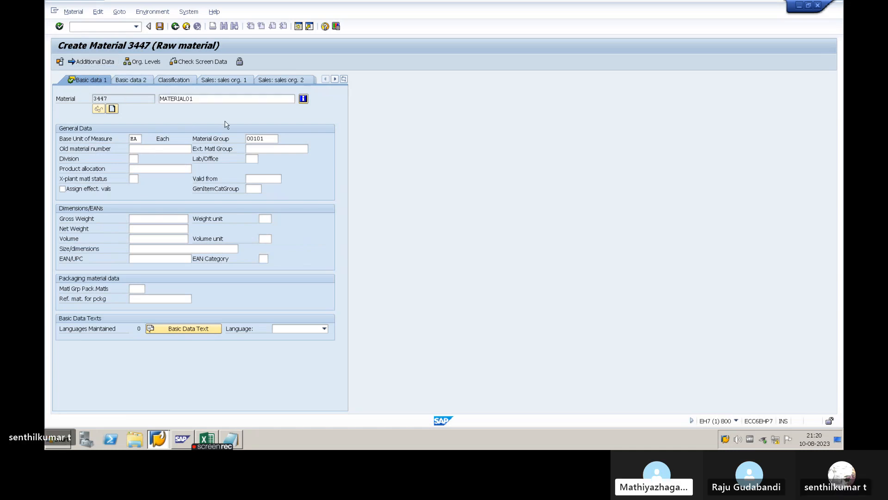
pyautogui.click(344, 80)
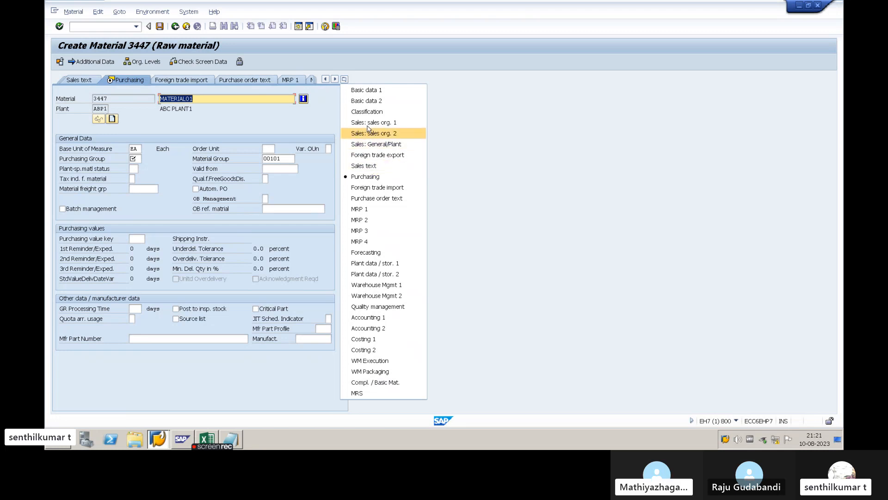
pyautogui.click(274, 123)
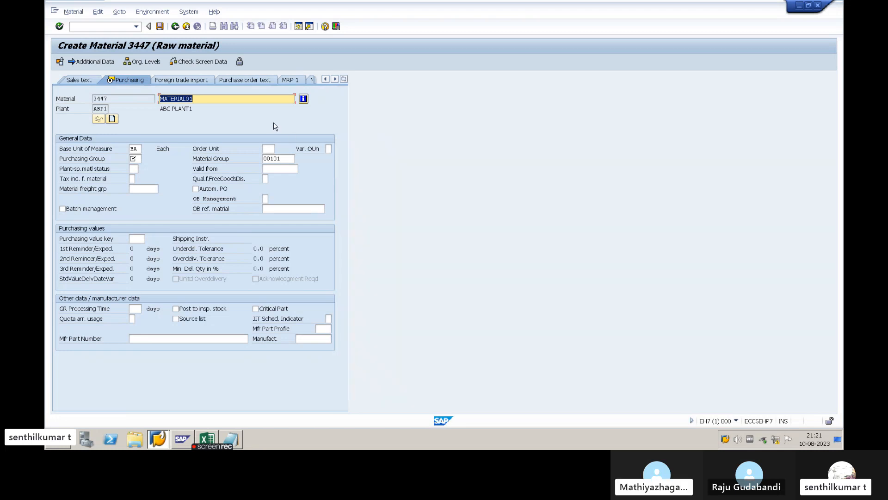
# - Set the Purchasing Group to 555, copying the PUR group value from the SAP Setup workbook in Excel
pyautogui.click(138, 158)
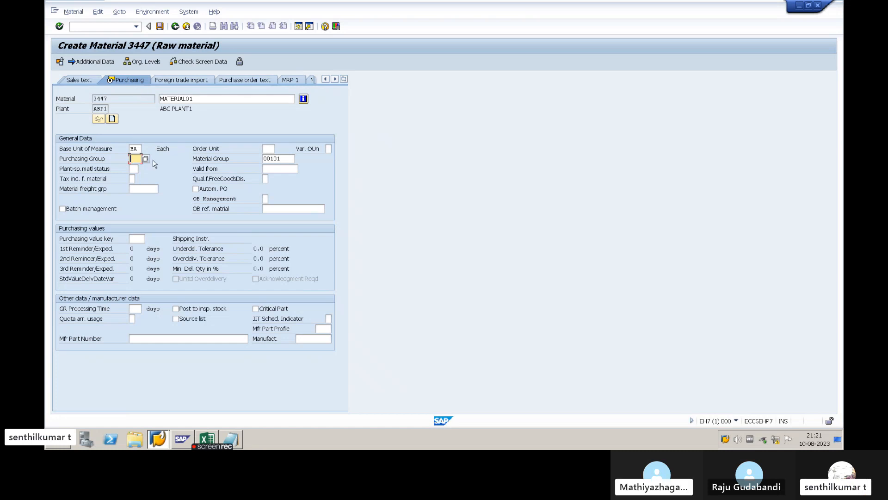
pyautogui.hotkey('alt', 'Tab')
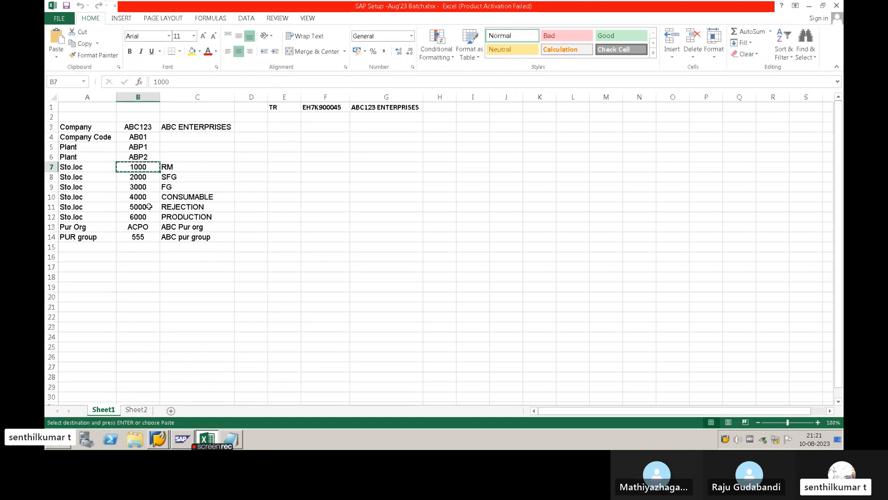
pyautogui.click(144, 235)
pyautogui.hotkey('ctrl', 'c')
pyautogui.hotkey('alt', 'Tab')
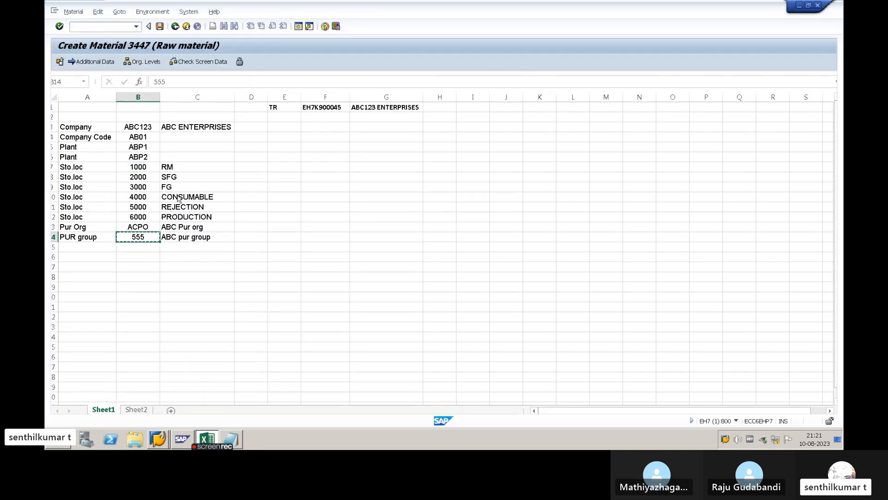
pyautogui.hotkey('ctrl', 'v')
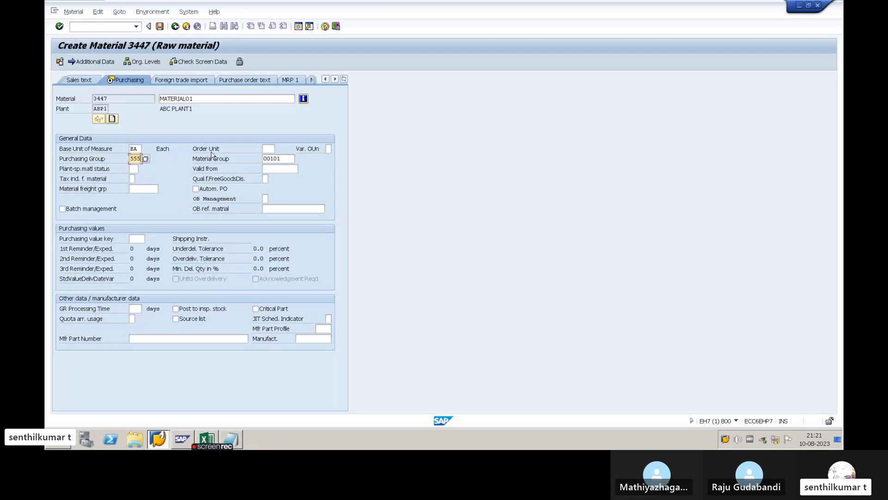
# - Review the Order Unit field against the Base Unit of Measure in the purchasing general data
pyautogui.click(269, 149)
pyautogui.doubleClick(138, 149)
pyautogui.click(194, 151)
pyautogui.click(269, 149)
pyautogui.doubleClick(135, 148)
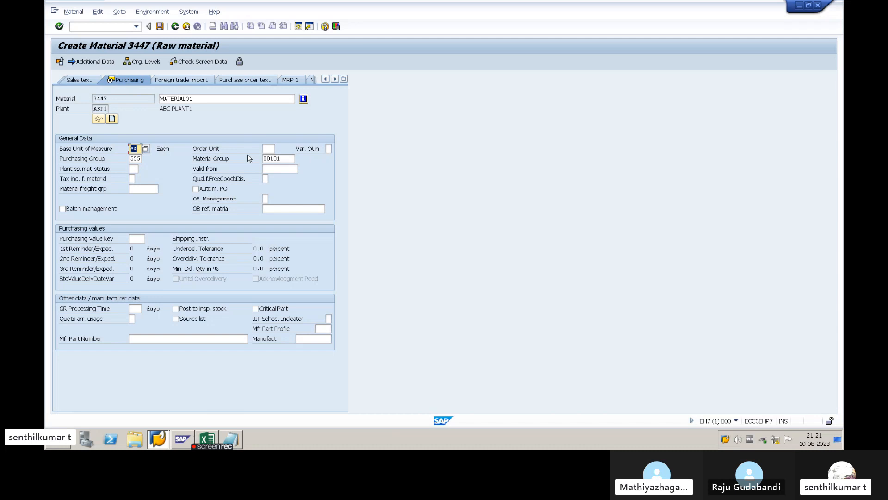
pyautogui.click(266, 149)
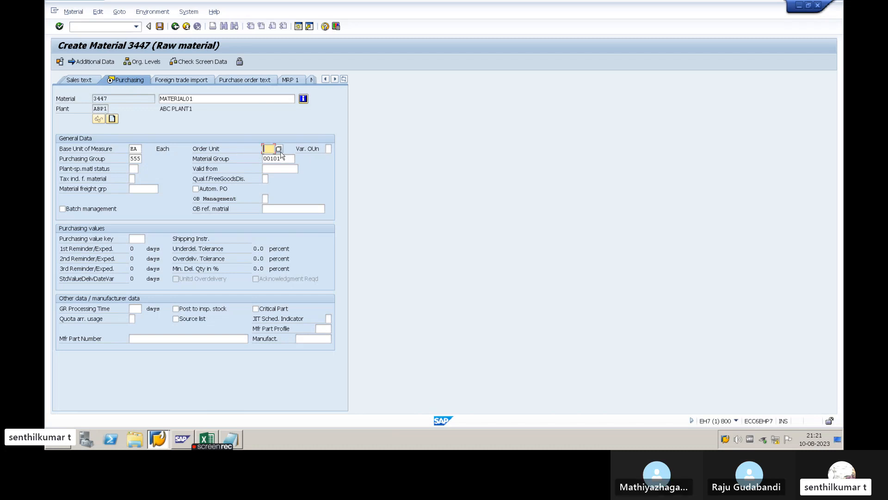
pyautogui.click(206, 150)
pyautogui.click(264, 149)
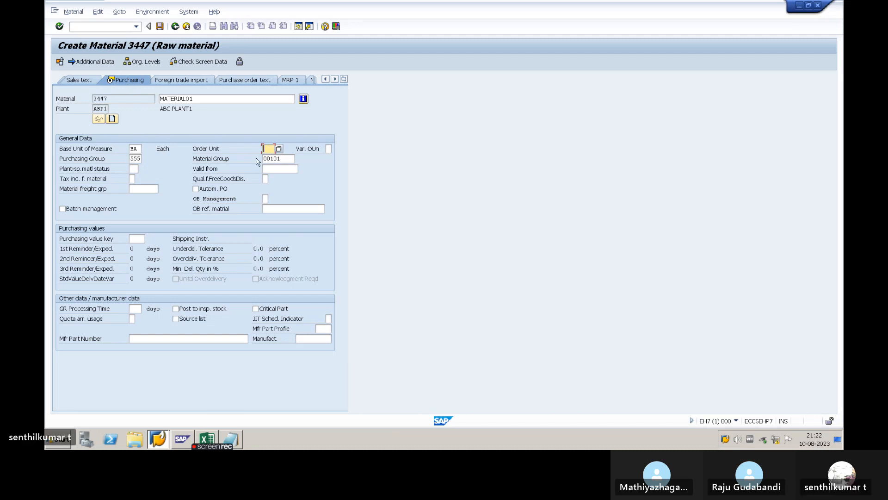
# - Check the Material Group field and turn Batch management on and off again
pyautogui.click(278, 160)
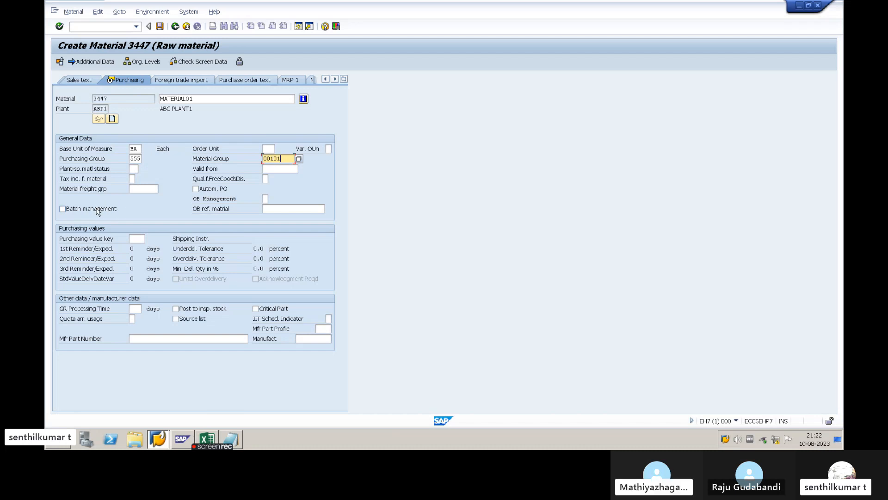
pyautogui.click(97, 211)
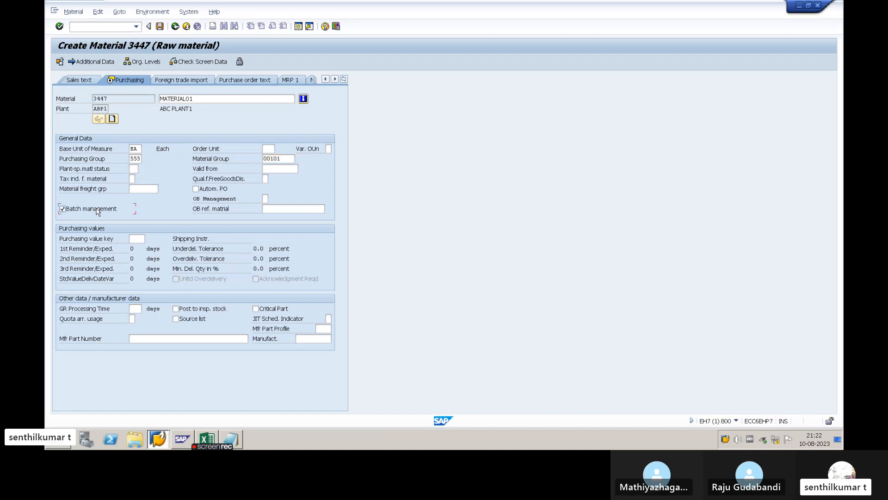
pyautogui.click(65, 209)
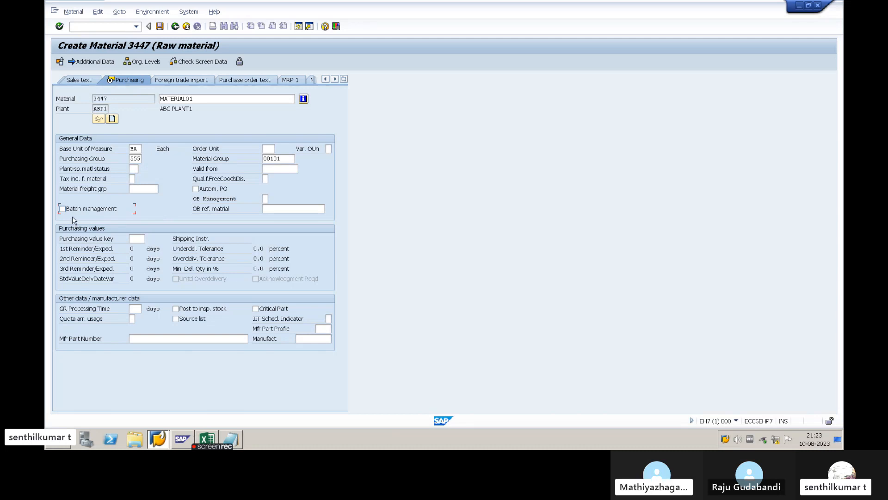
# - Examine the reminder days, delivery tolerances and minimum quantities of the available Purchasing value keys without choosing one
pyautogui.click(139, 239)
pyautogui.click(148, 239)
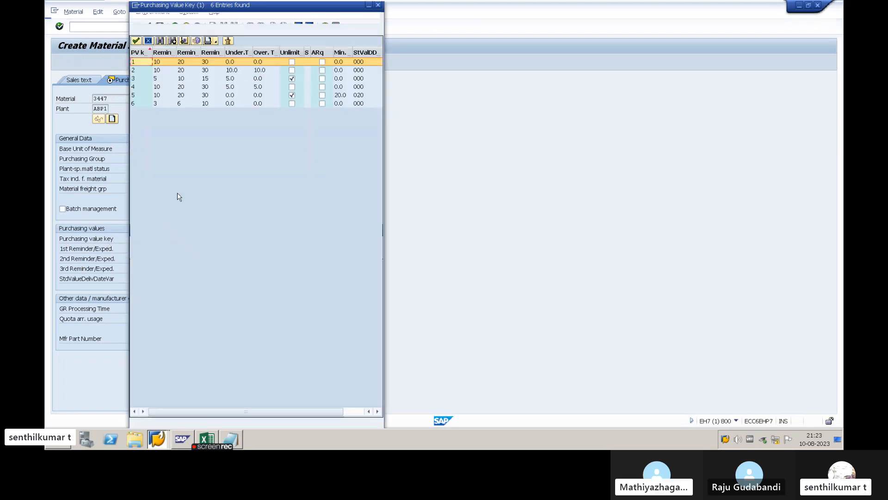
pyautogui.moveTo(202, 3); pyautogui.dragTo(351, 25)
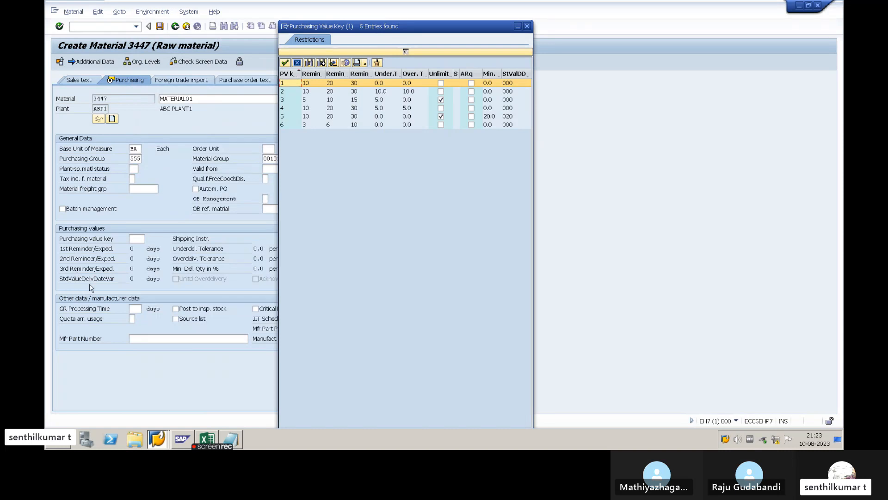
pyautogui.moveTo(397, 23); pyautogui.dragTo(456, 28)
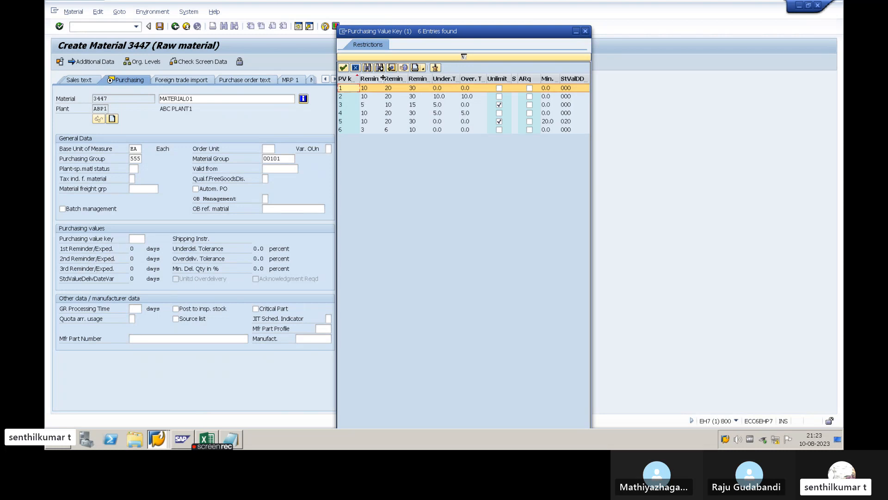
pyautogui.moveTo(382, 78); pyautogui.dragTo(388, 78)
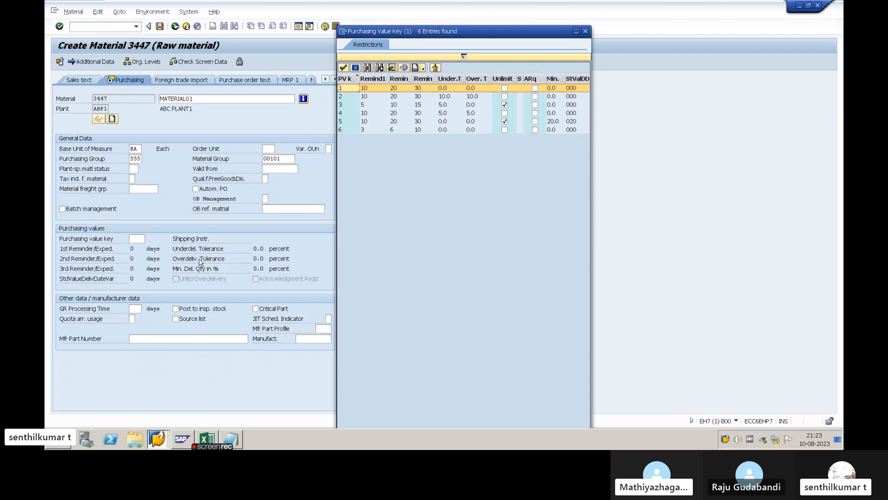
pyautogui.click(585, 31)
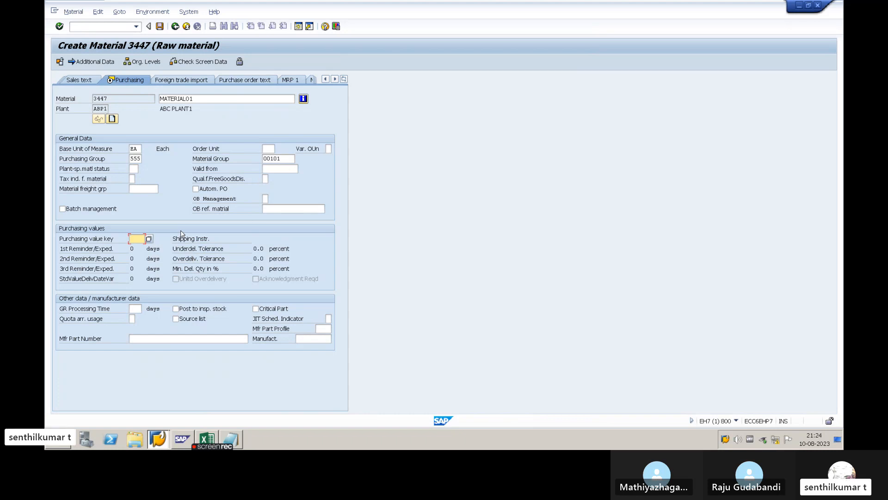
# - Proceed from the Purchasing view through Plant data / stor. 1 to the Accounting 1 view
pyautogui.press('Return')
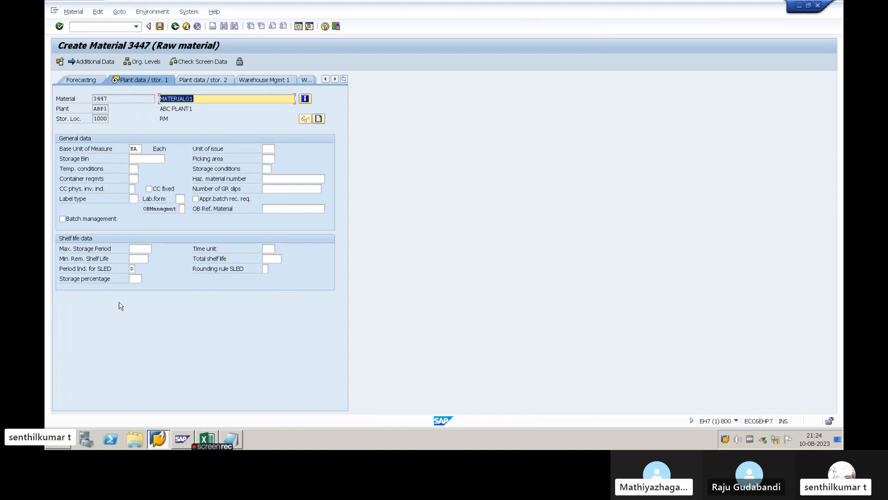
pyautogui.click(203, 117)
pyautogui.press('Return')
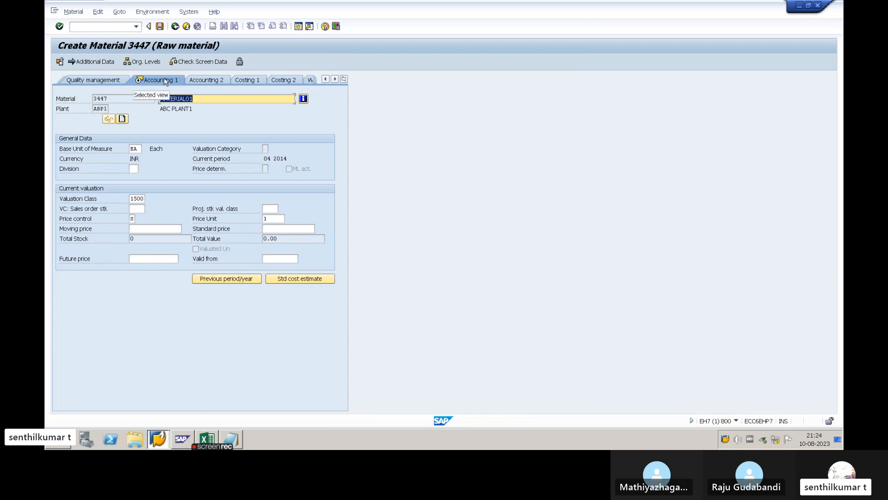
# - Choose valuation class 1500, ABC RM Valuation class, from the possible entries in the current valuation data
pyautogui.click(204, 99)
pyautogui.click(141, 199)
pyautogui.click(148, 199)
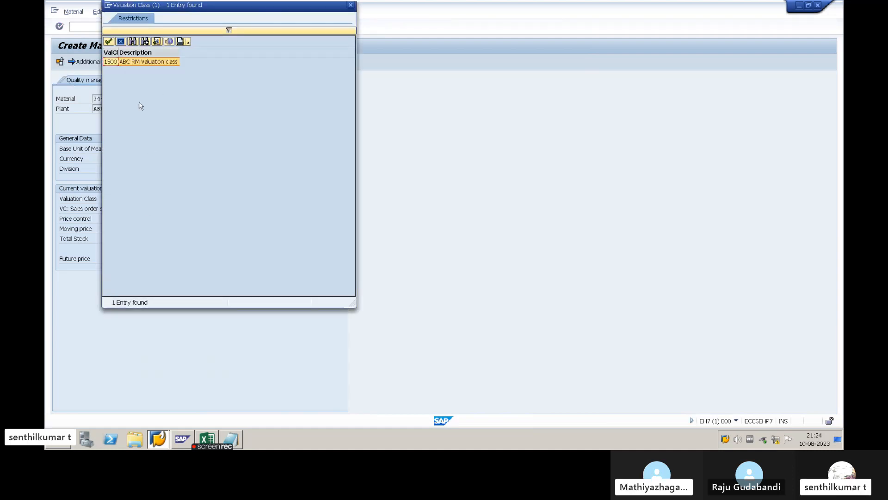
pyautogui.click(149, 63)
pyautogui.doubleClick(147, 63)
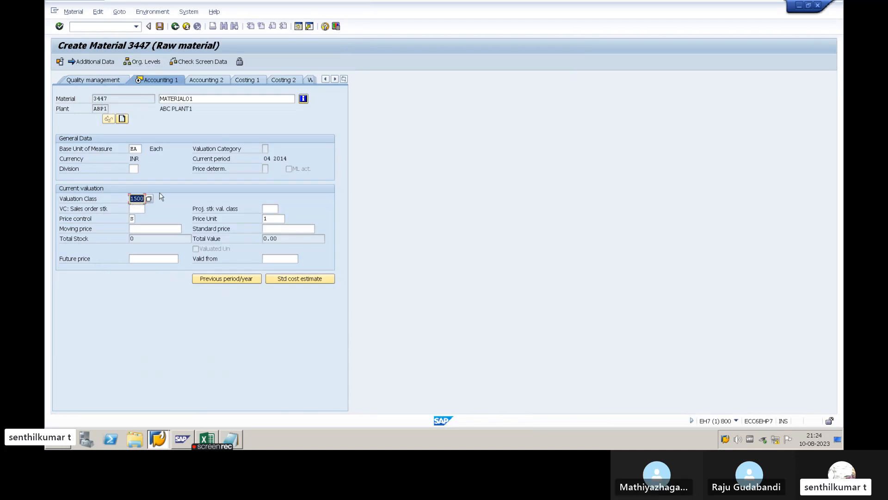
pyautogui.click(141, 199)
# - Compare price control indicators S and V, and set Price control to V, Moving average price/periodic unit price
pyautogui.click(81, 221)
pyautogui.click(134, 220)
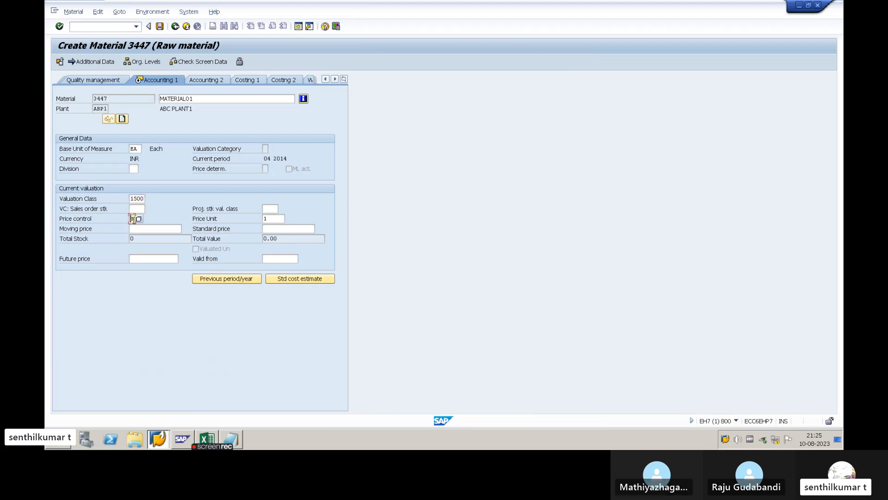
pyautogui.click(140, 220)
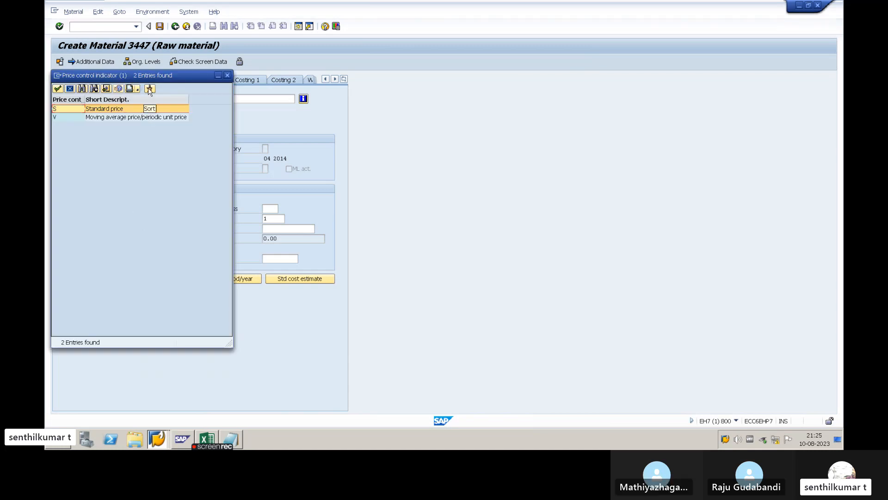
pyautogui.moveTo(155, 79); pyautogui.dragTo(450, 102)
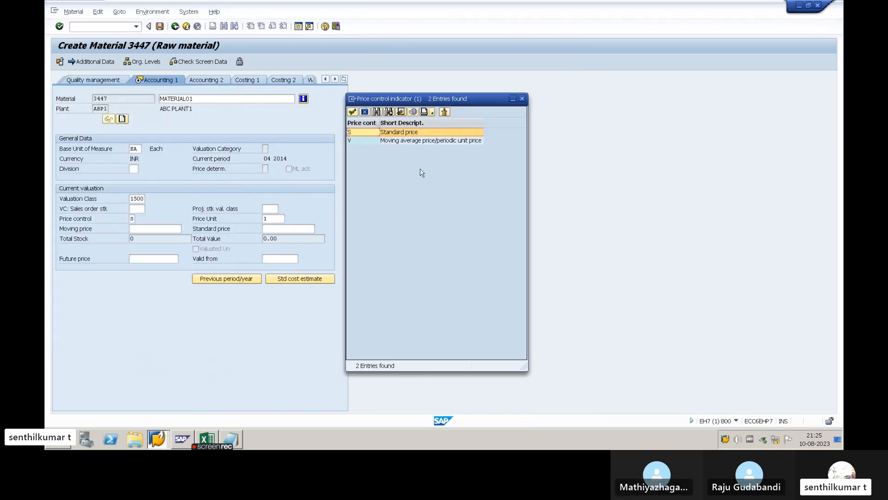
pyautogui.click(393, 134)
pyautogui.click(397, 141)
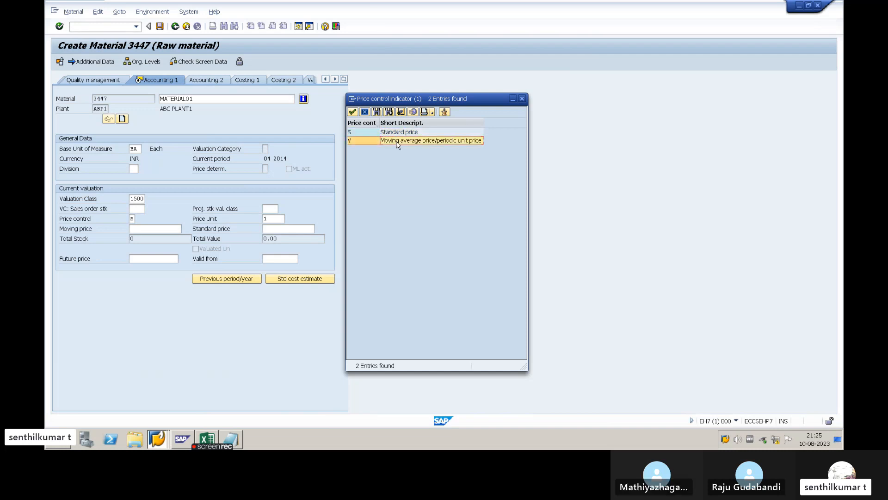
pyautogui.click(391, 134)
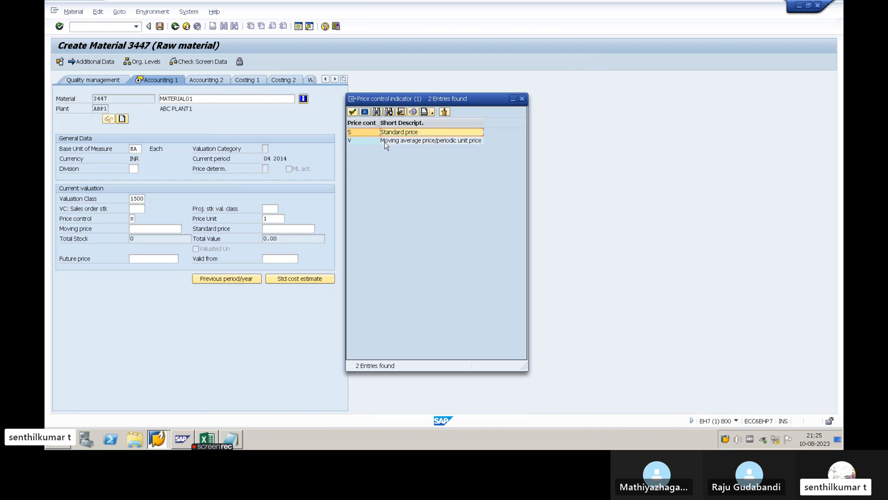
pyautogui.click(387, 141)
pyautogui.click(386, 133)
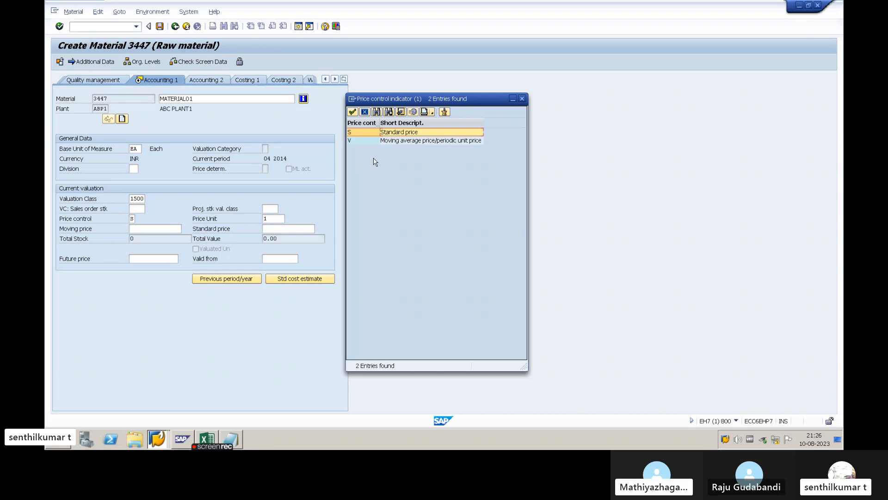
pyautogui.click(358, 141)
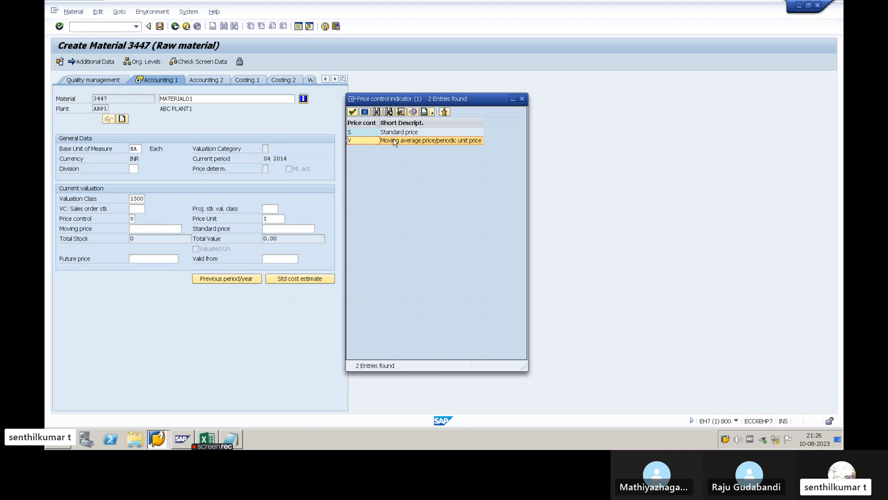
pyautogui.click(363, 135)
pyautogui.click(363, 140)
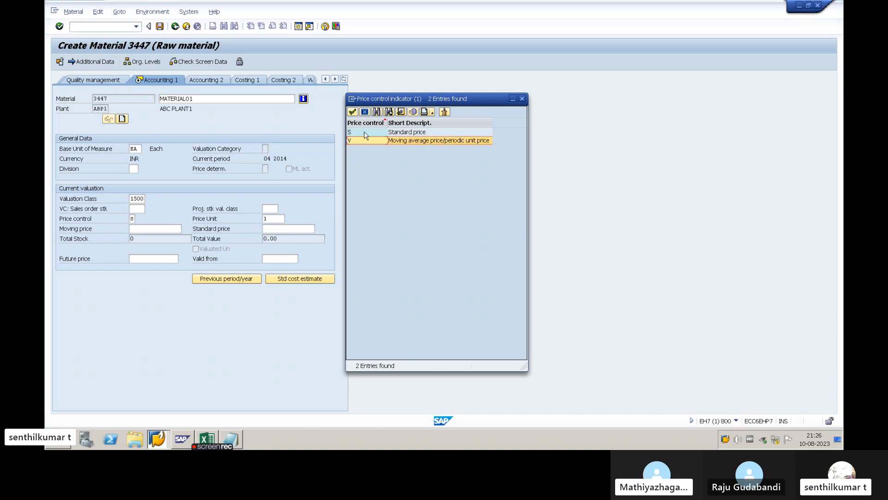
pyautogui.click(364, 132)
pyautogui.click(365, 140)
pyautogui.doubleClick(373, 139)
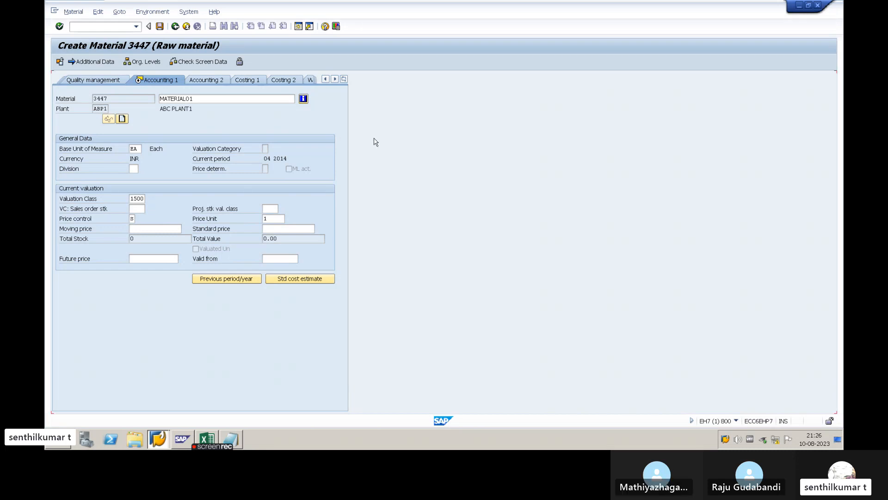
# - Review the Moving price and Standard price fields in relation to the Price control setting
pyautogui.click(147, 228)
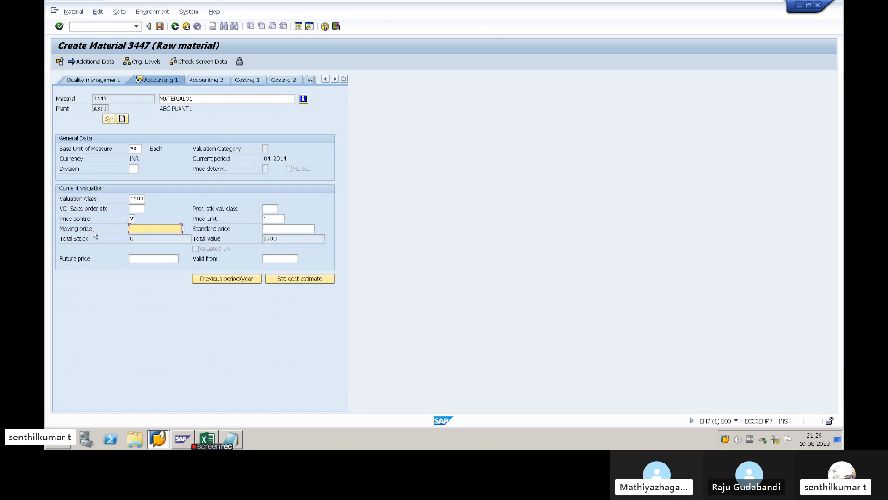
pyautogui.click(71, 231)
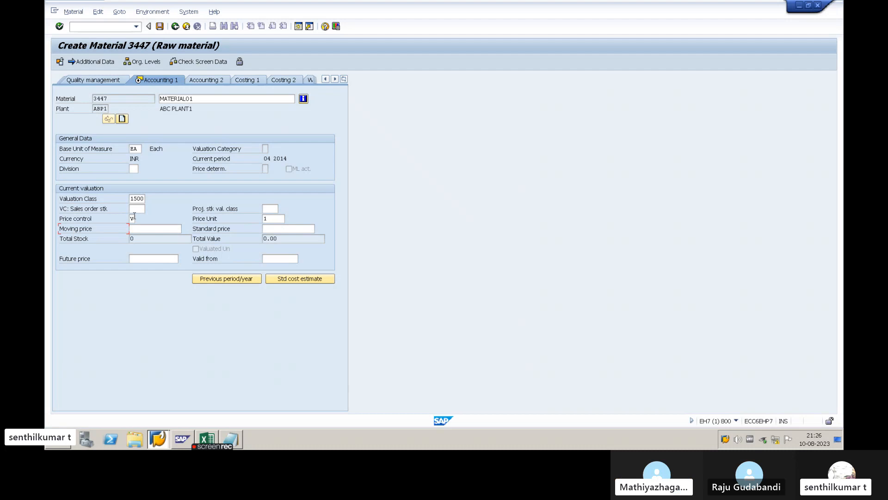
pyautogui.click(143, 227)
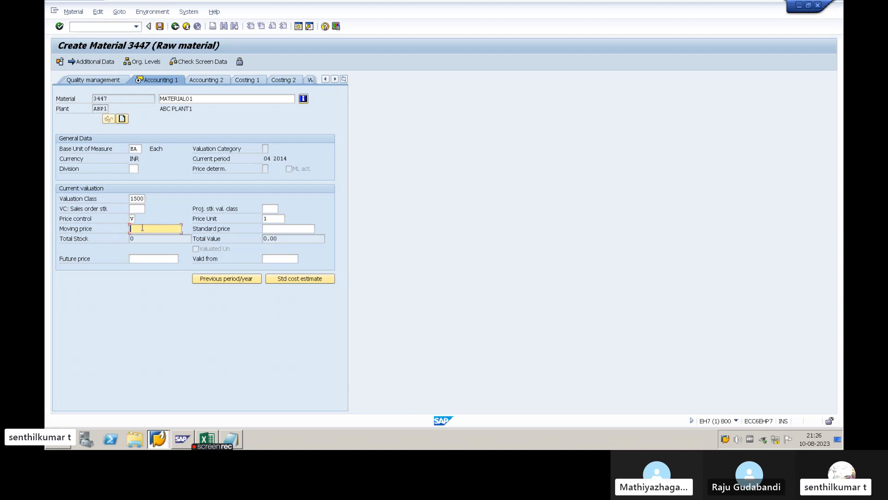
pyautogui.click(271, 228)
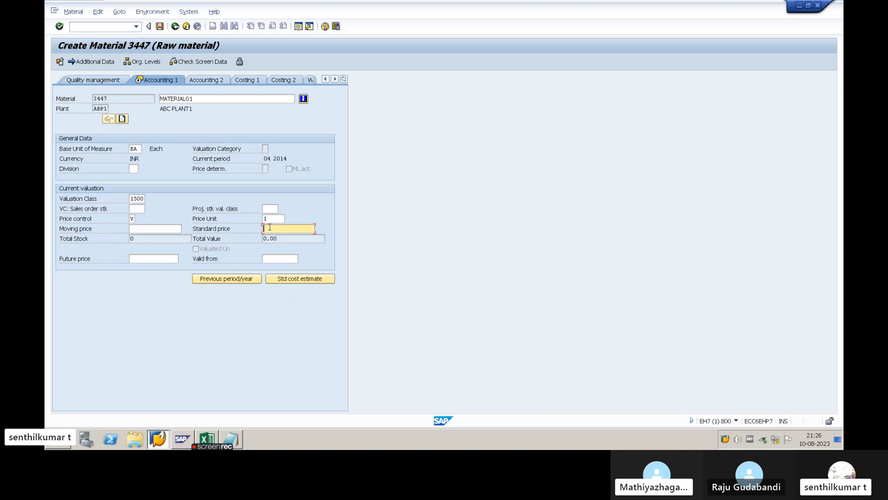
pyautogui.click(132, 218)
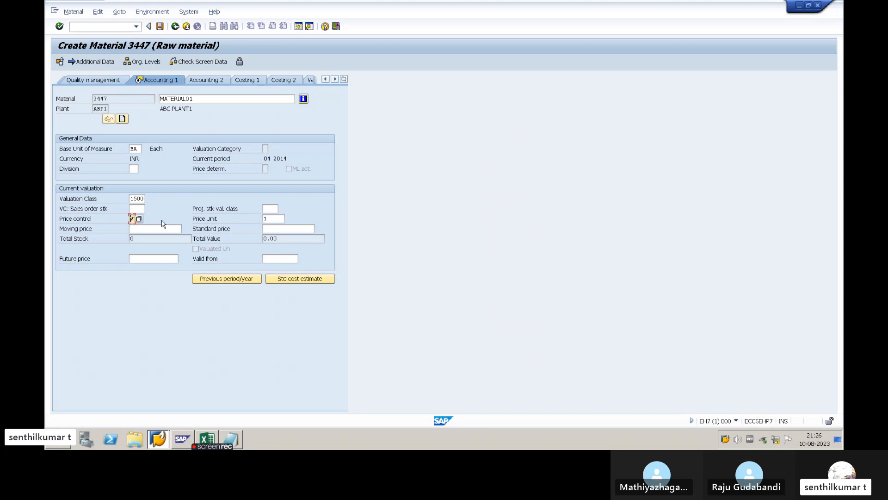
pyautogui.click(269, 229)
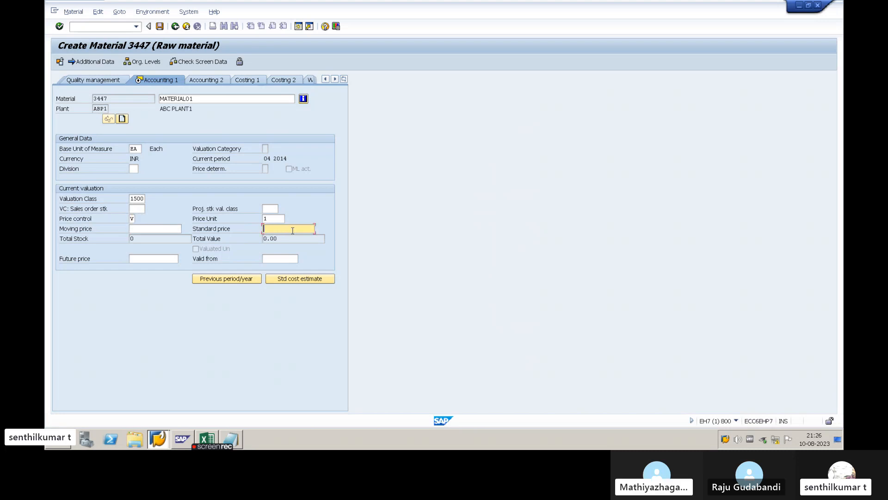
pyautogui.click(132, 219)
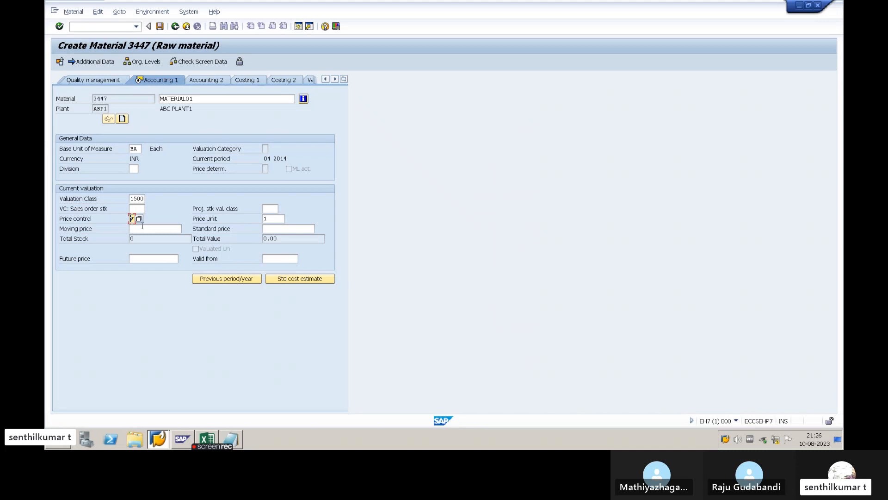
# - Confirm the Accounting 1 data with the Moving price left blank and continue past the last data screen
pyautogui.click(145, 228)
pyautogui.press('Return')
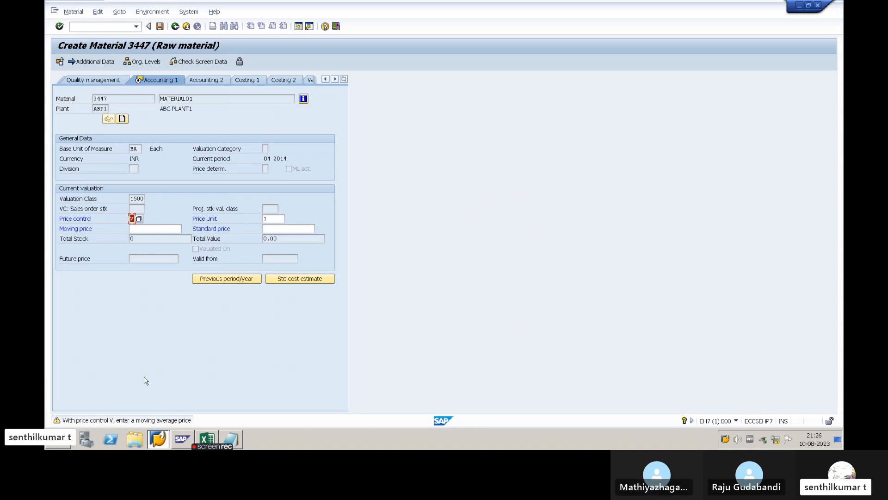
pyautogui.click(145, 229)
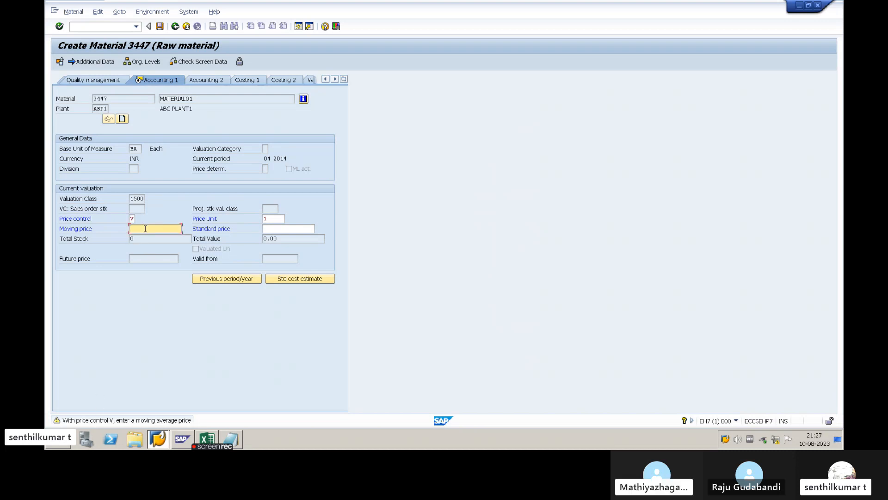
pyautogui.press('Return')
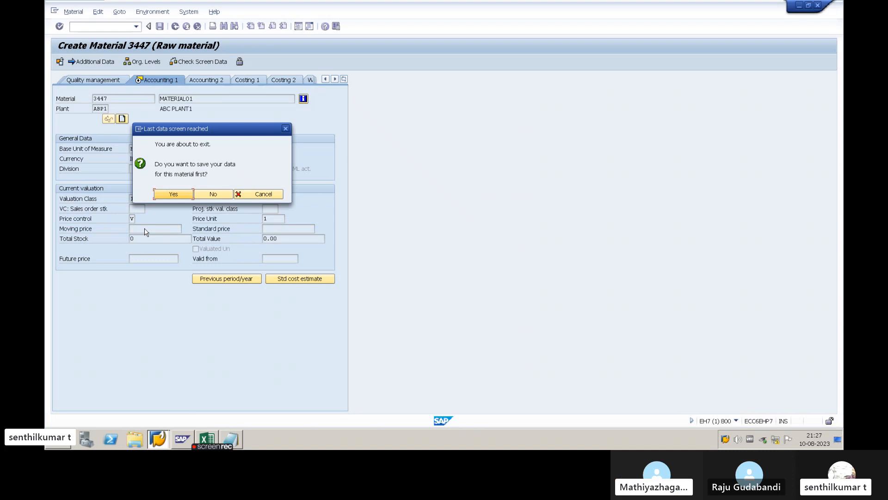
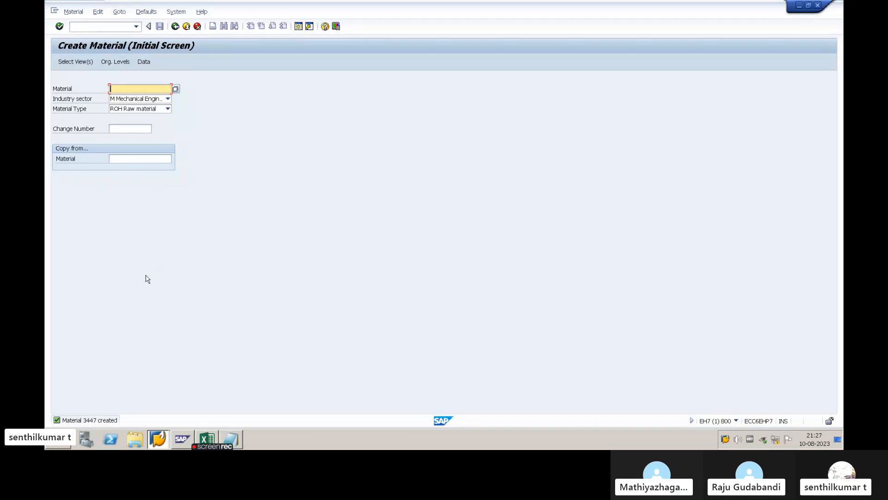
# - Copy the new material's number from the detailed text of the creation message and close that text
pyautogui.hotkey('alt', 'Tab')
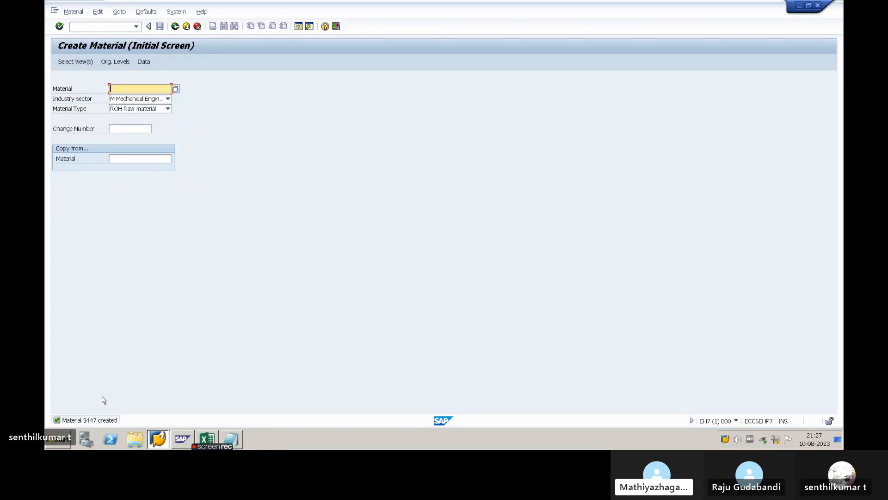
pyautogui.doubleClick(89, 421)
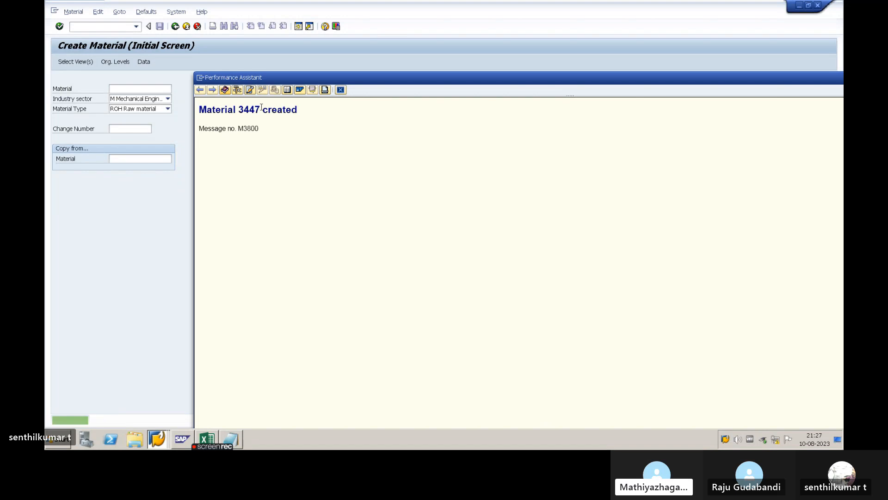
pyautogui.moveTo(260, 109); pyautogui.dragTo(237, 109)
pyautogui.hotkey('ctrl', 'c')
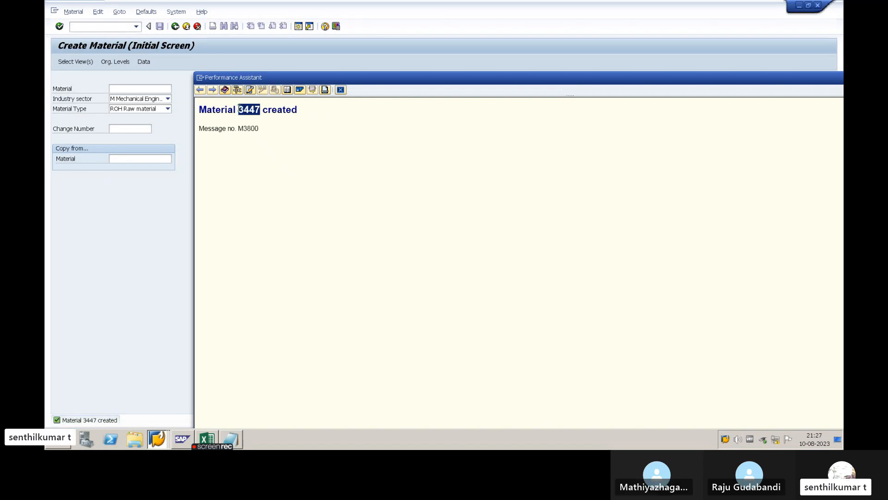
pyautogui.click(340, 90)
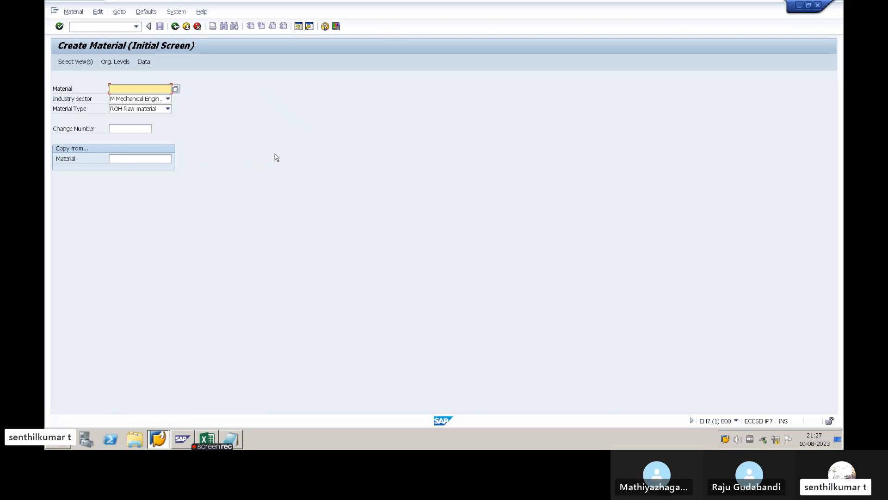
# - Switch to the SAP Setup workbook in Excel and record MATERIAL with the copied number 3447 in cells A15 and B15
pyautogui.hotkey('alt', 'Tab')
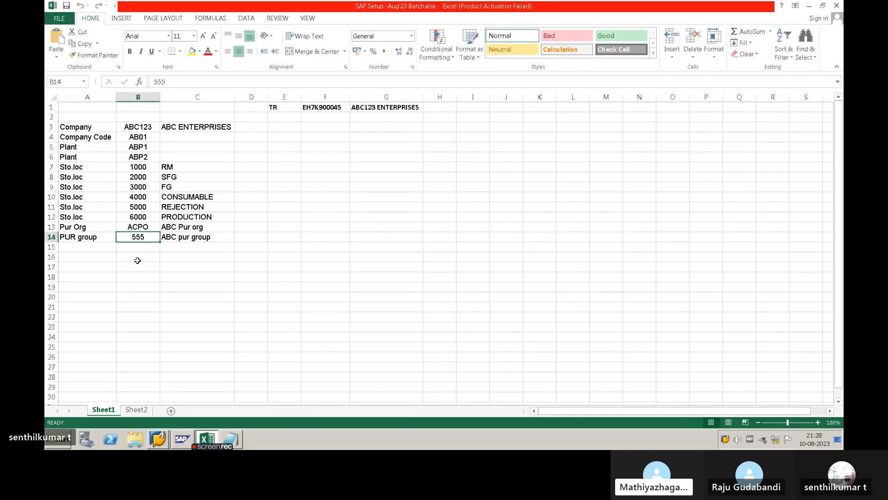
pyautogui.click(99, 249)
pyautogui.write('MATERIA')
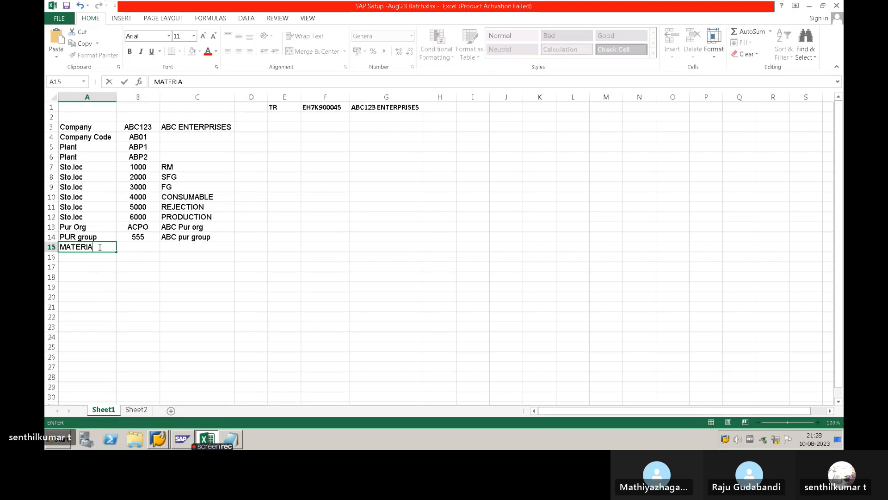
pyautogui.press('BackSpace')
pyautogui.press('BackSpace')
pyautogui.press('BackSpace')
pyautogui.write('RI')
pyautogui.press('Tab')
pyautogui.hotkey('ctrl', 'v')
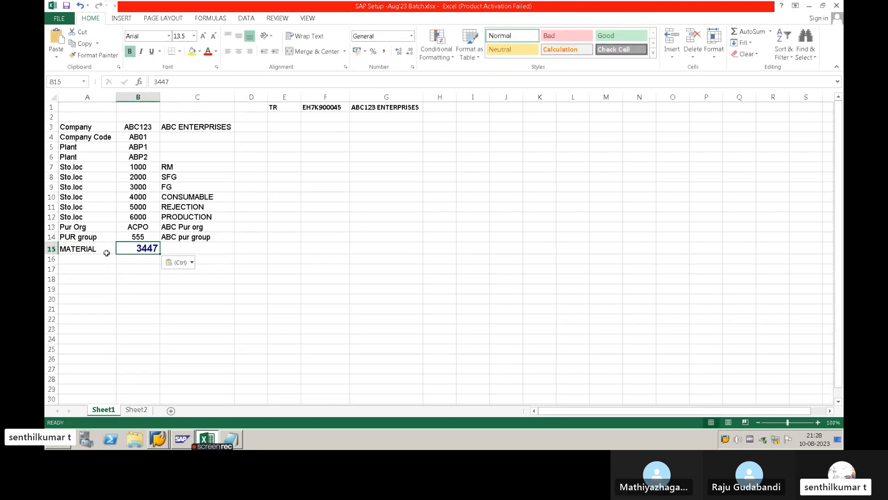
# - Copy the formatting of the purchasing group value in B14 onto the material number in B15
pyautogui.click(139, 238)
pyautogui.click(95, 55)
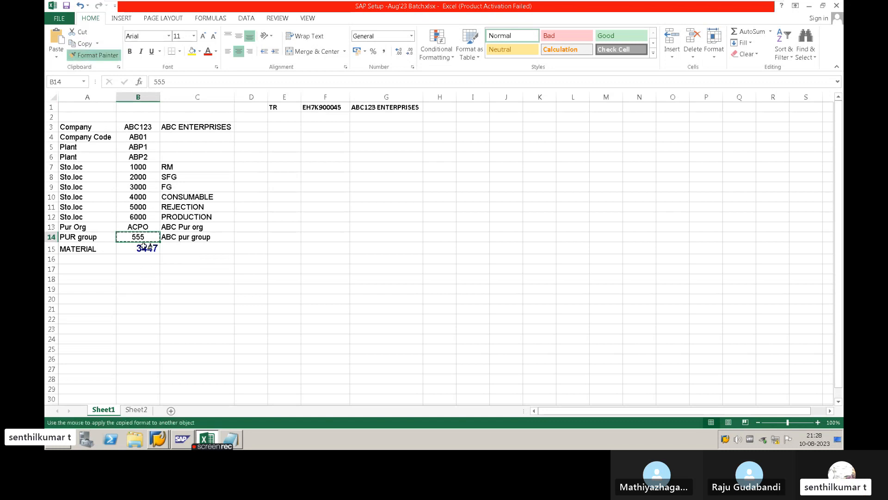
pyautogui.click(141, 248)
# - Switch to the Notepad notes and add the line "1. MATERIAL CREATION" below F1
pyautogui.hotkey('alt', 'Tab')
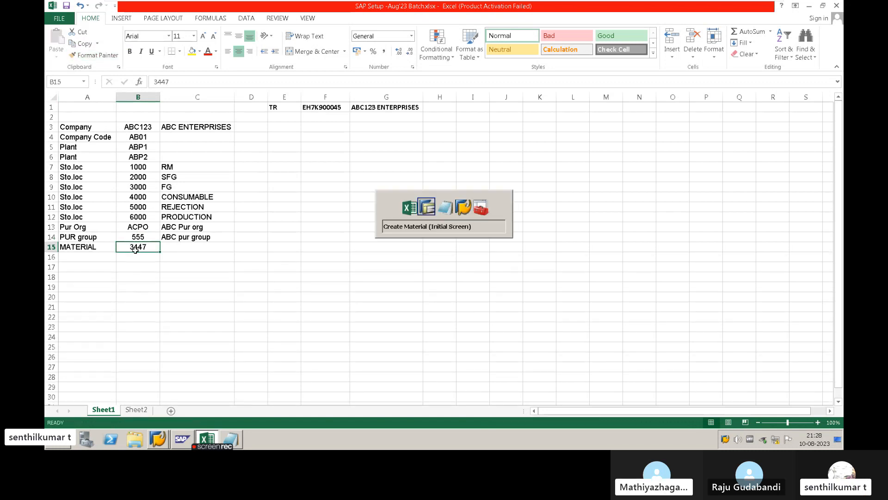
pyautogui.hotkey('alt', 'Tab')
pyautogui.press('Tab')
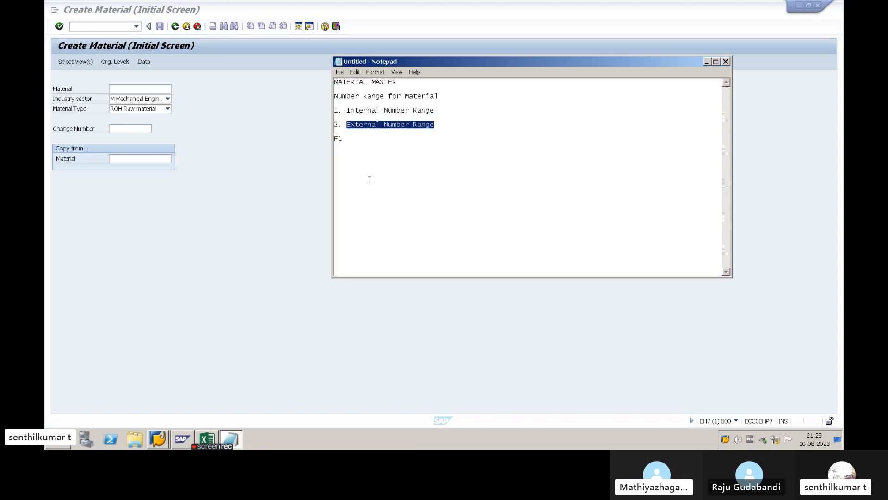
pyautogui.click(379, 175)
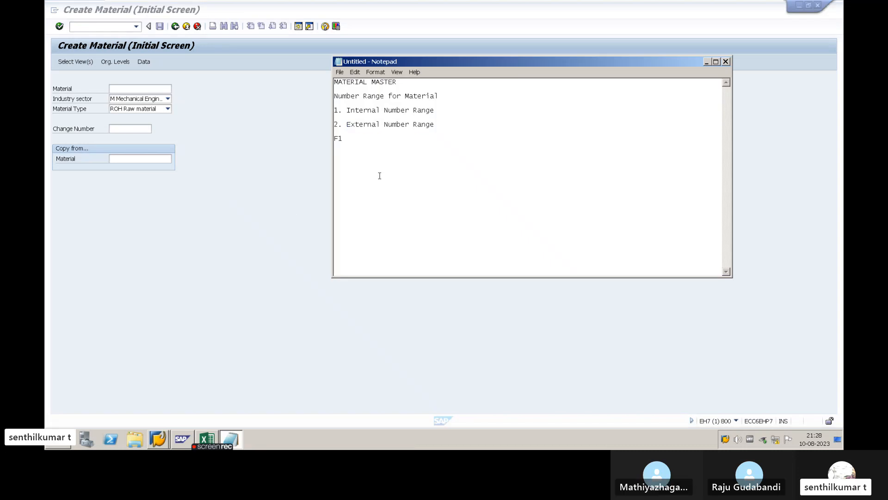
pyautogui.press('Return')
pyautogui.press('Return')
pyautogui.write('MATERIAL ')
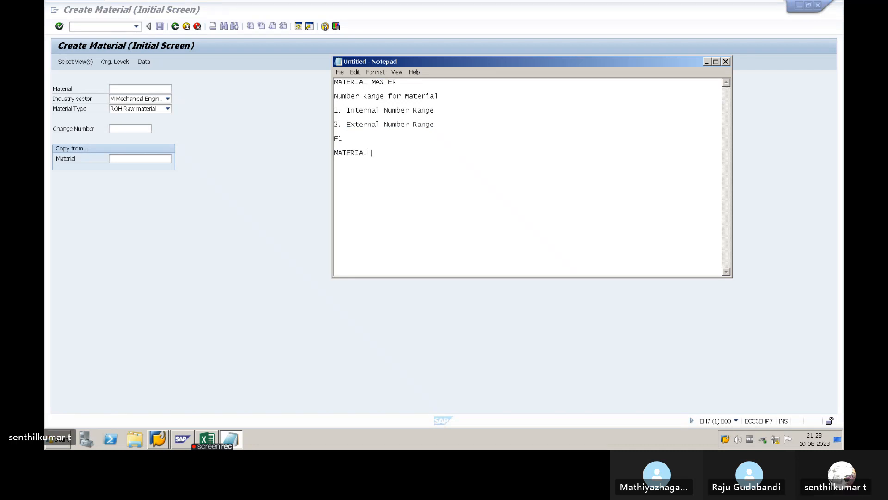
pyautogui.write('CREATION')
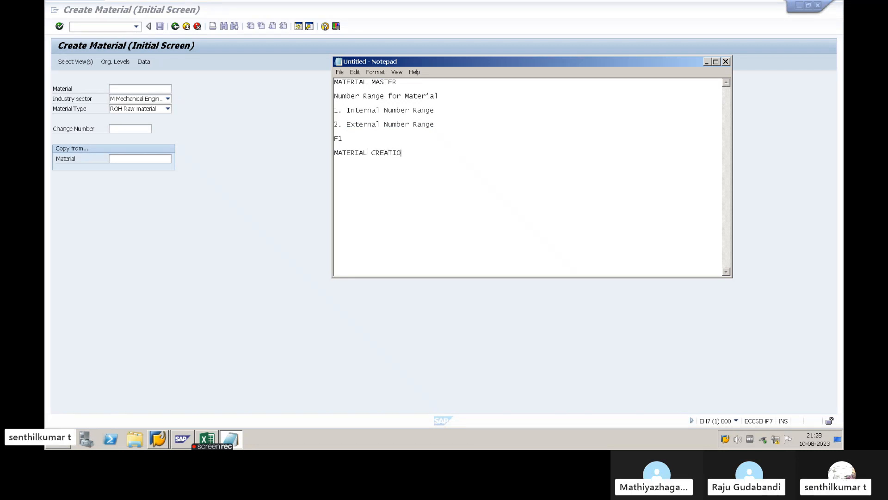
pyautogui.click(335, 153)
pyautogui.write('1.')
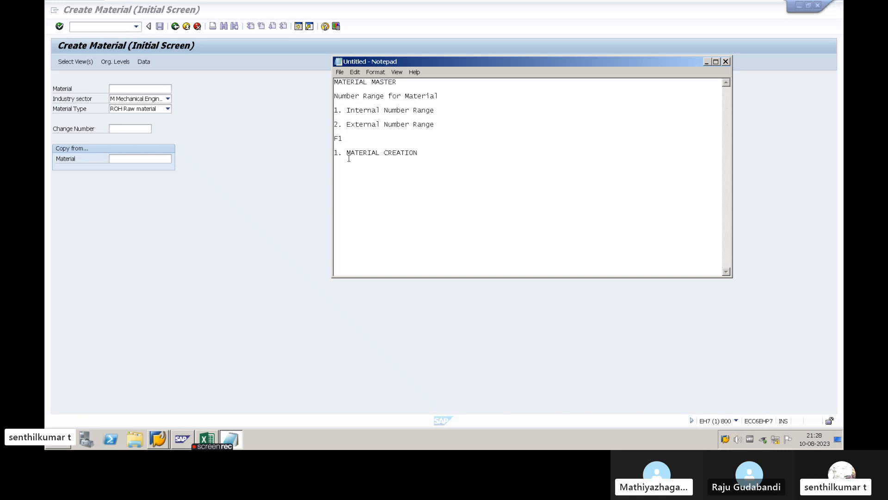
# - Return to SAP, leave material creation and start transaction MM02 for changing a material
pyautogui.hotkey('alt', 'Tab')
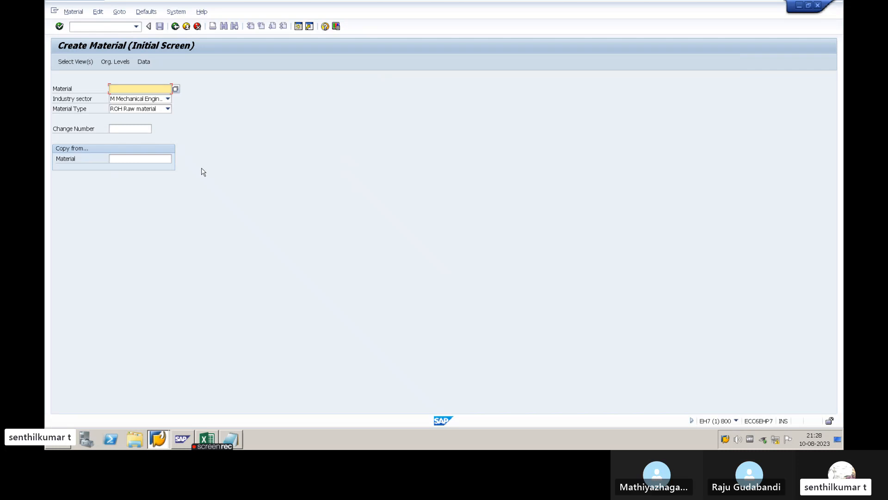
pyautogui.click(174, 27)
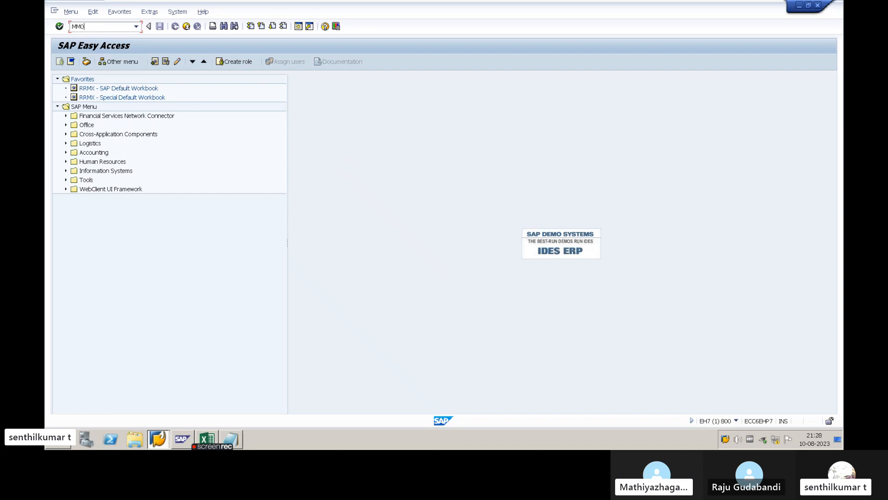
pyautogui.write('2')
pyautogui.press('Return')
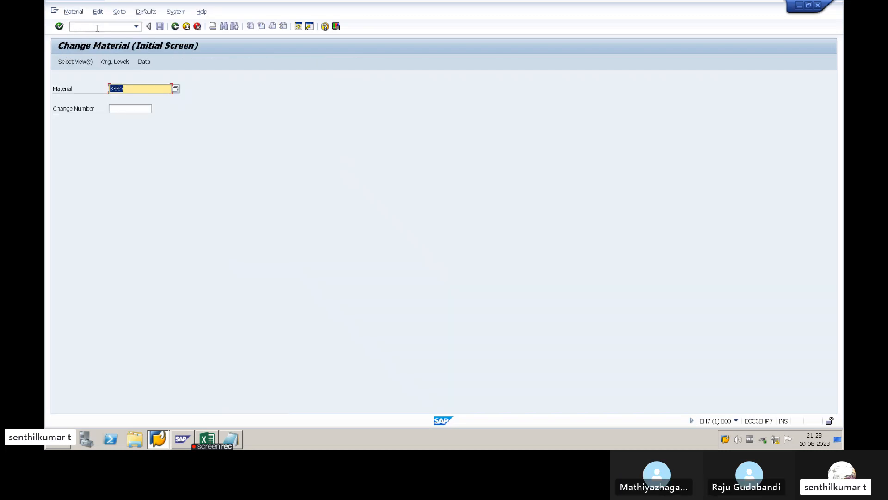
# - Append the transaction code "- MM01" to the MATERIAL CREATION line in the Notepad notes
pyautogui.hotkey('alt', 'Tab')
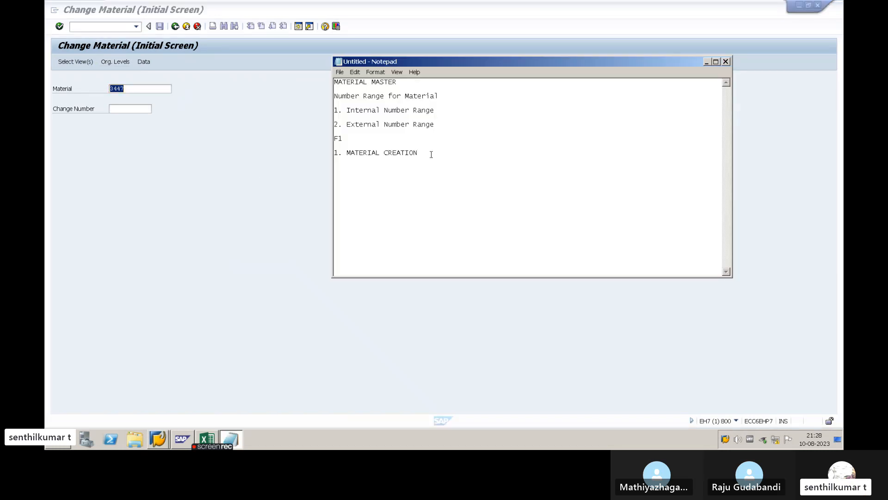
pyautogui.write('M')
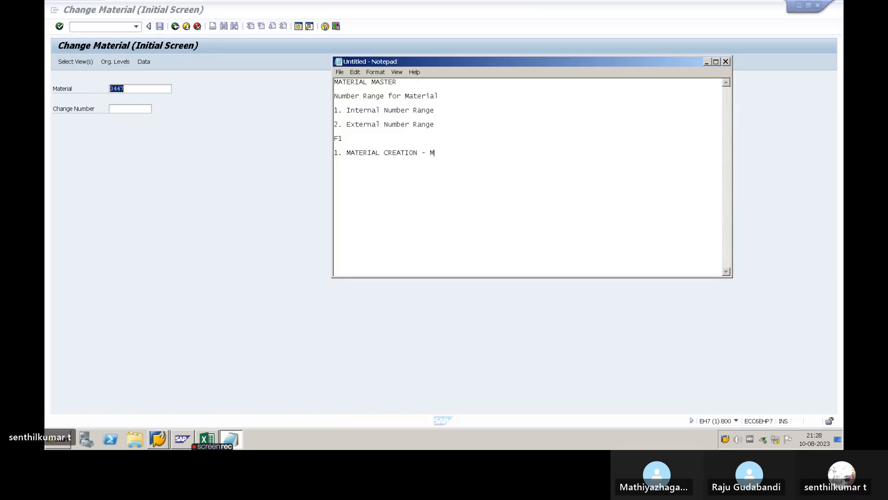
pyautogui.write('M01')
pyautogui.press('Return')
pyautogui.hotkey('alt', 'Tab')
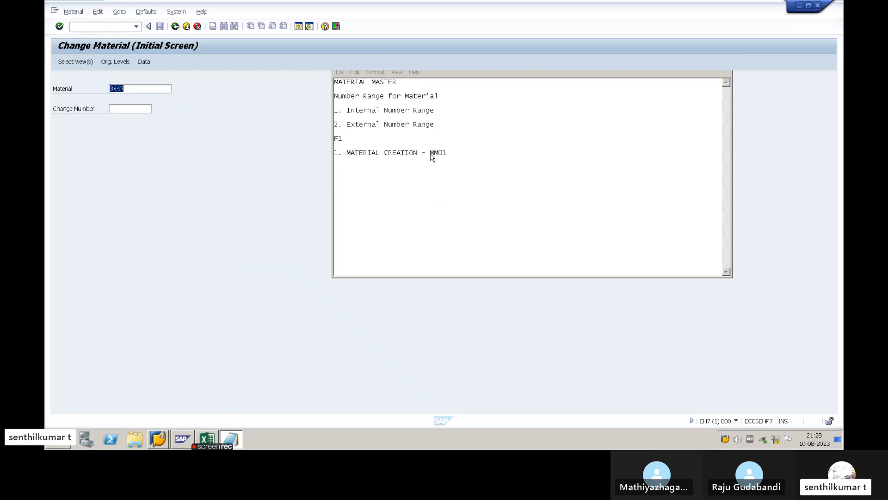
# - Add the line "2. MATERIAL CHANGE -" below the MM01 entry in the Notepad notes
pyautogui.hotkey('alt', 'Tab')
pyautogui.write('2.')
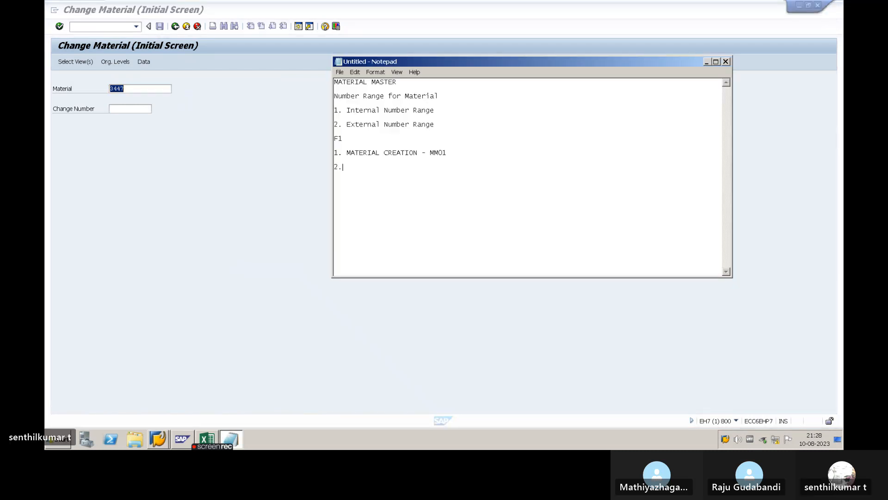
pyautogui.write(' MATERIAL C')
pyautogui.write('HNAG')
pyautogui.press('BackSpace')
pyautogui.press('BackSpace')
pyautogui.press('BackSpace')
pyautogui.write('ANGE - MM02')
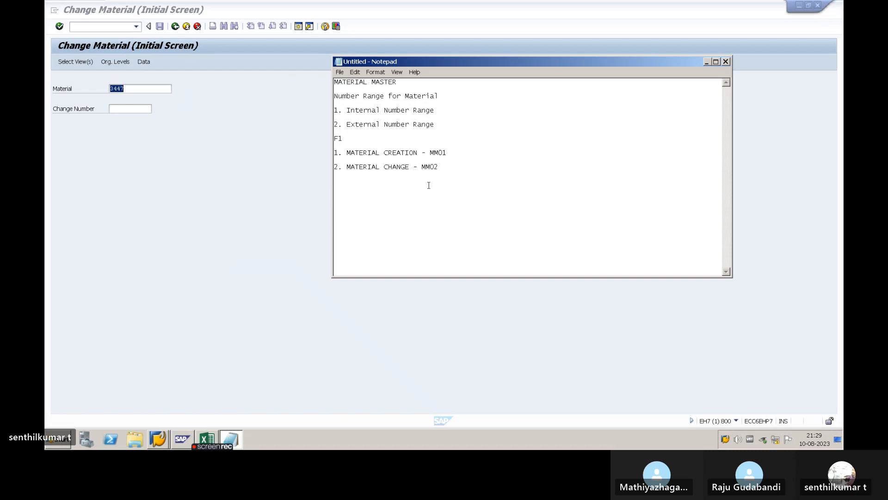
# - Open material 3447 in SAP for change with the preselected views, plant ABP1 and storage location 1000
pyautogui.hotkey('alt', 'Tab')
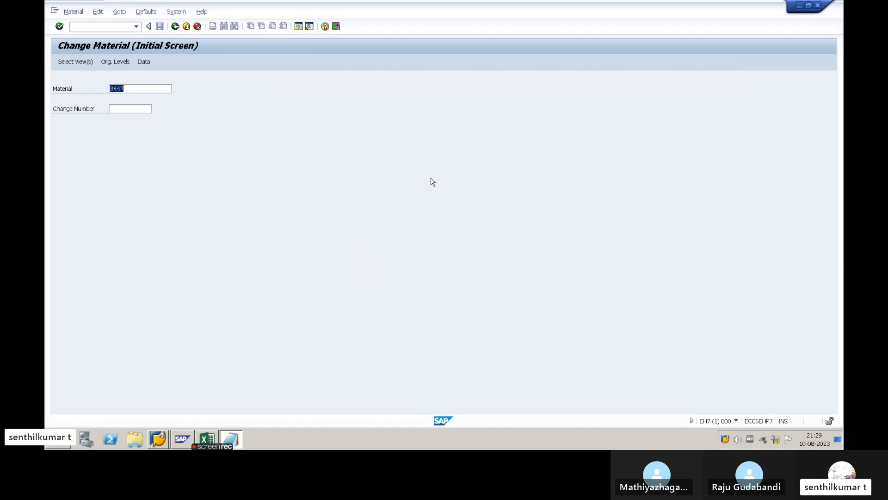
pyautogui.click(126, 89)
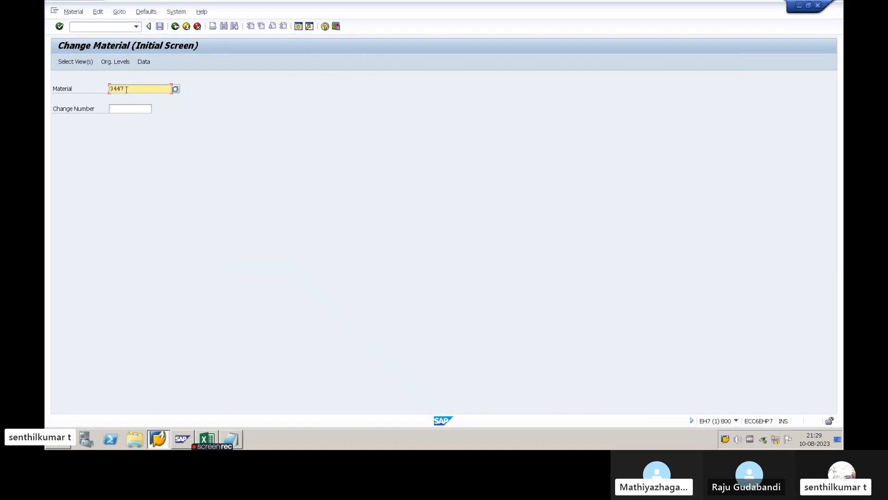
pyautogui.press('Return')
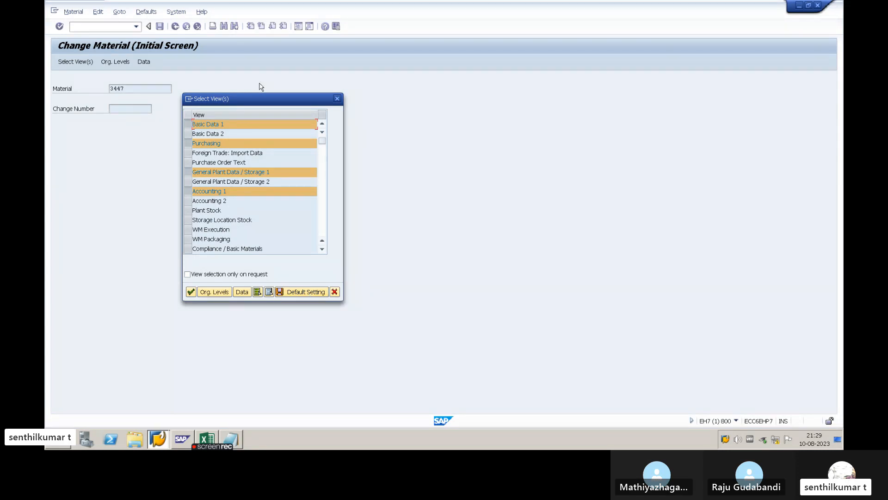
pyautogui.click(191, 291)
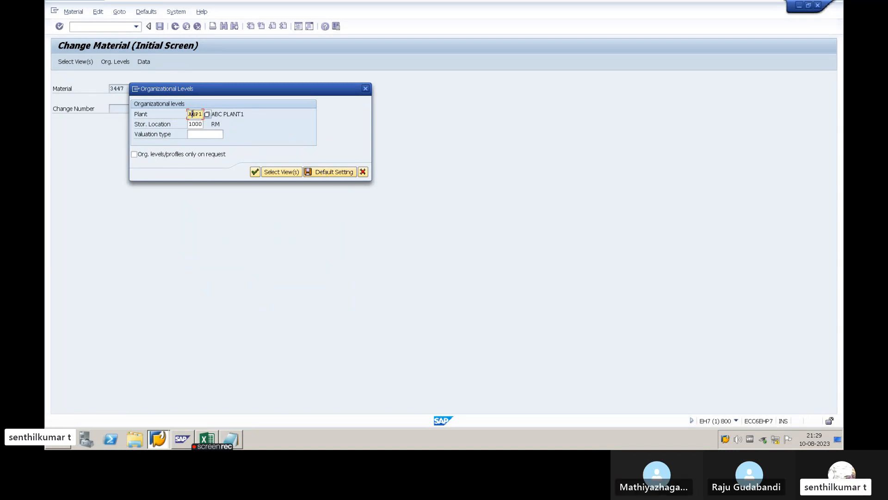
pyautogui.click(197, 124)
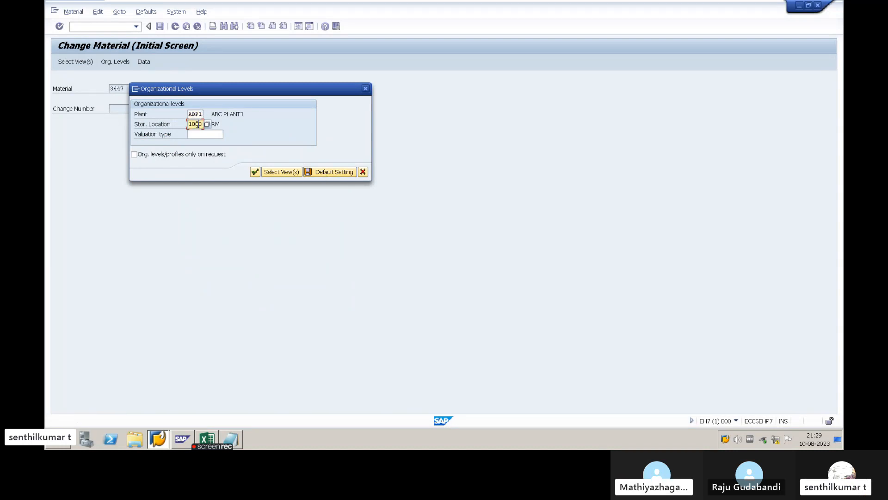
pyautogui.click(255, 172)
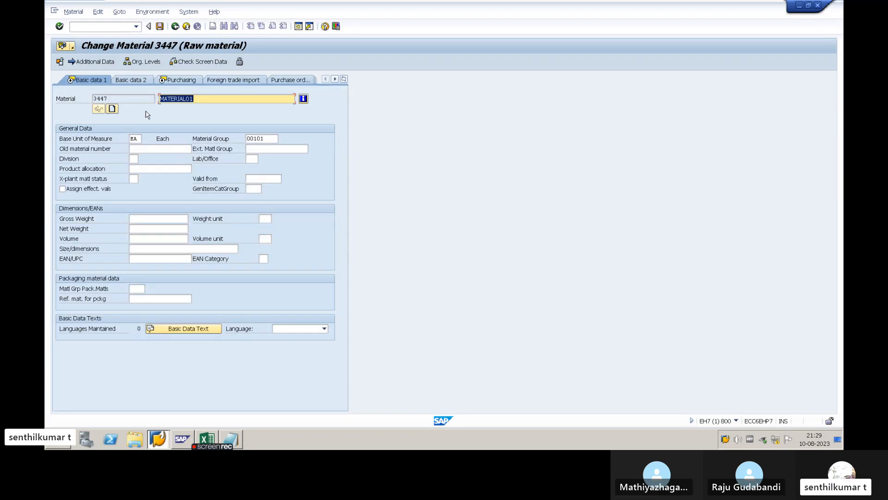
# - Change the material description in Basic data 1 to RAW MATERIAL 01
pyautogui.click(202, 99)
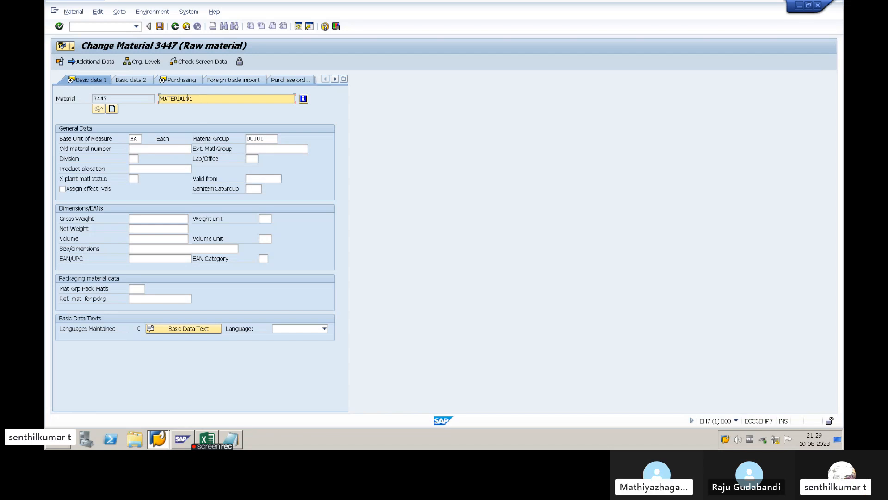
pyautogui.moveTo(193, 99); pyautogui.dragTo(161, 99)
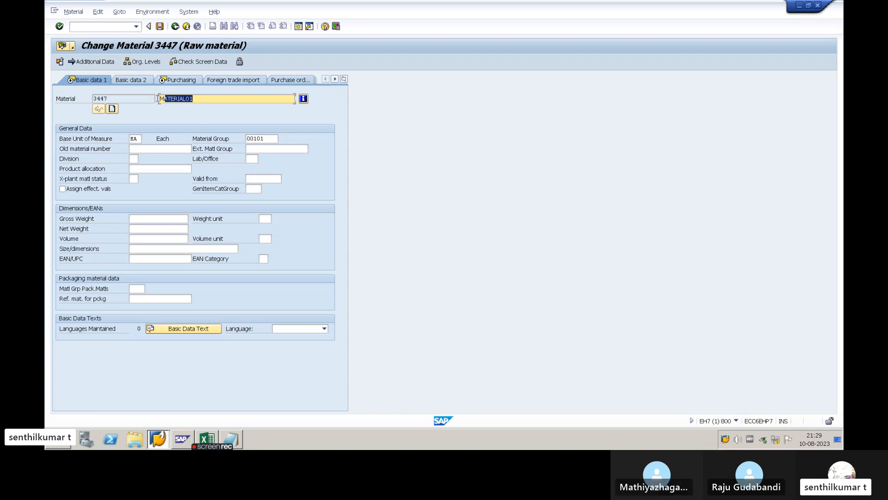
pyautogui.write('RA')
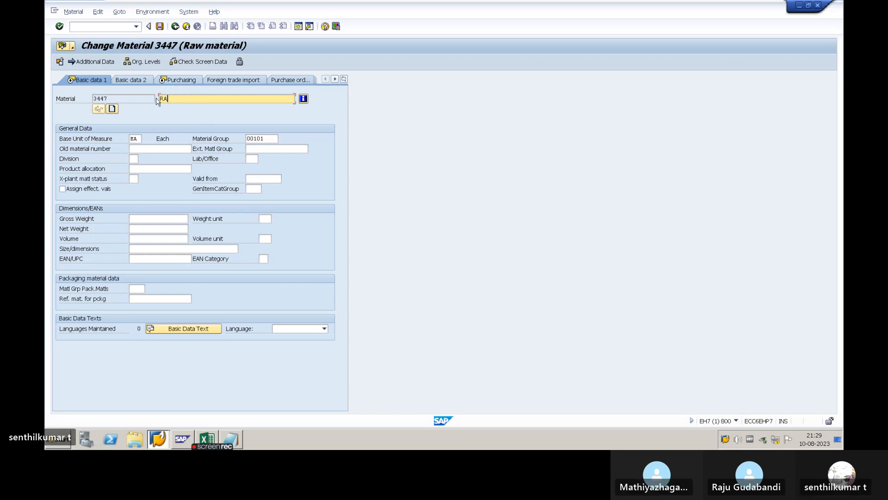
pyautogui.write('W MATER')
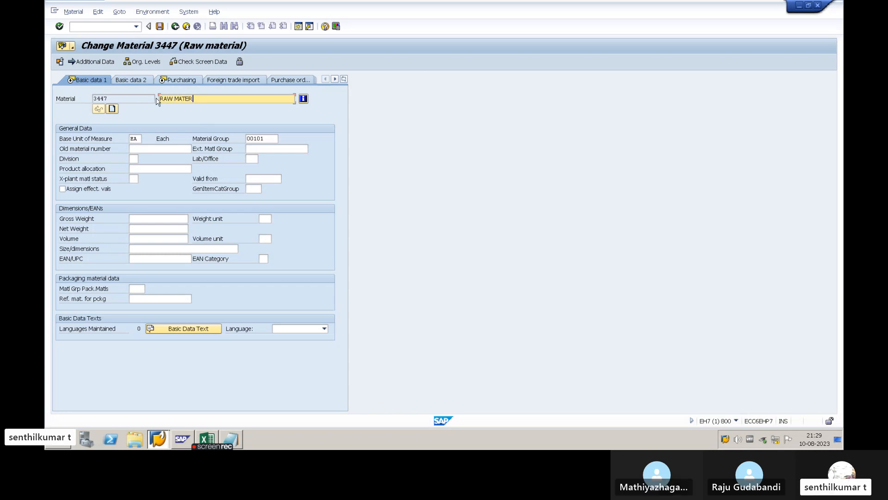
pyautogui.write('IAL 01')
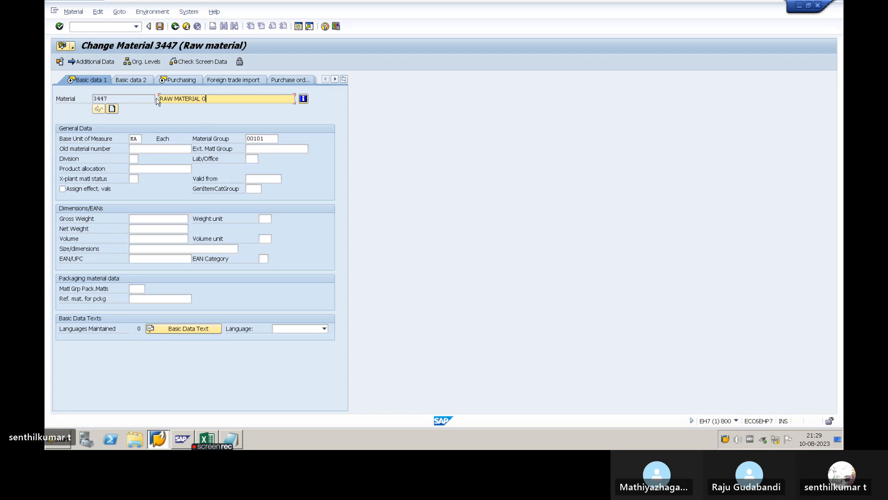
# - Review the description, Base Unit of Measure and Material Group fields in Basic data 1
pyautogui.moveTo(212, 100); pyautogui.dragTo(156, 100)
pyautogui.click(223, 99)
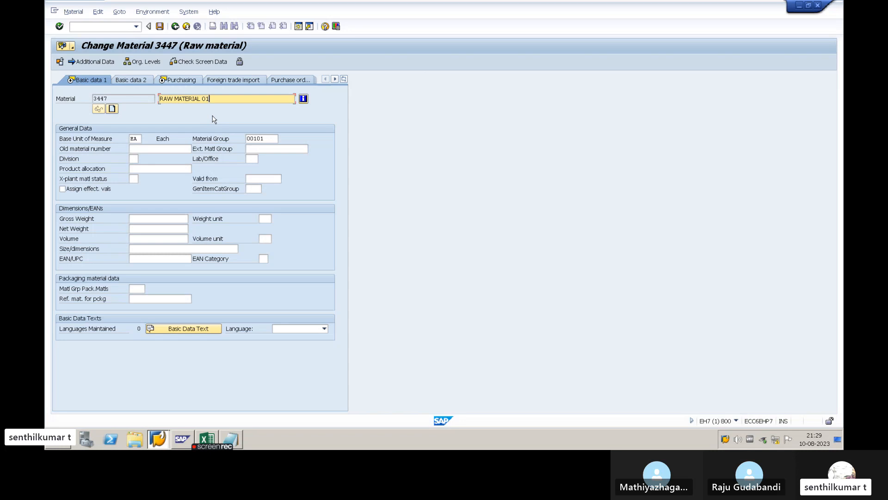
pyautogui.click(136, 139)
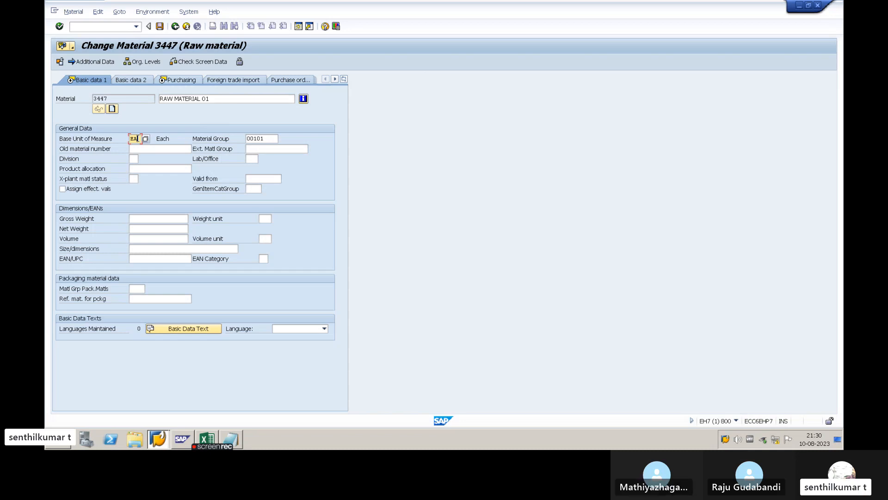
pyautogui.click(227, 98)
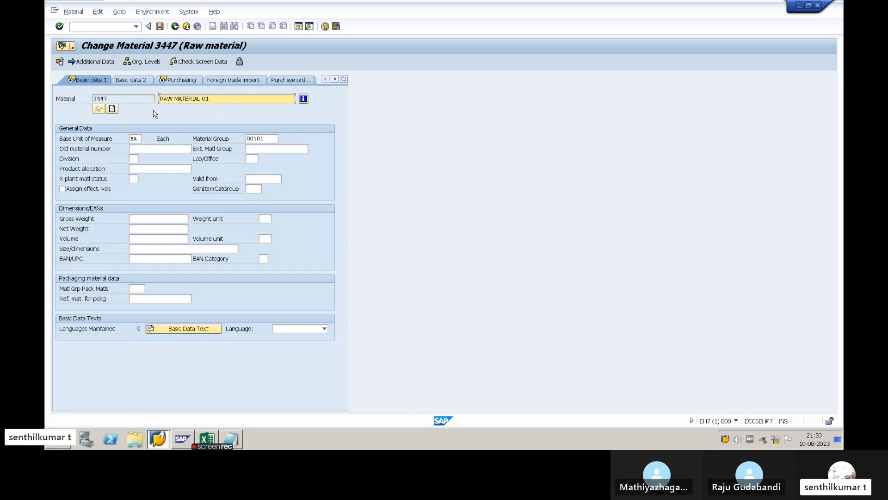
pyautogui.click(267, 139)
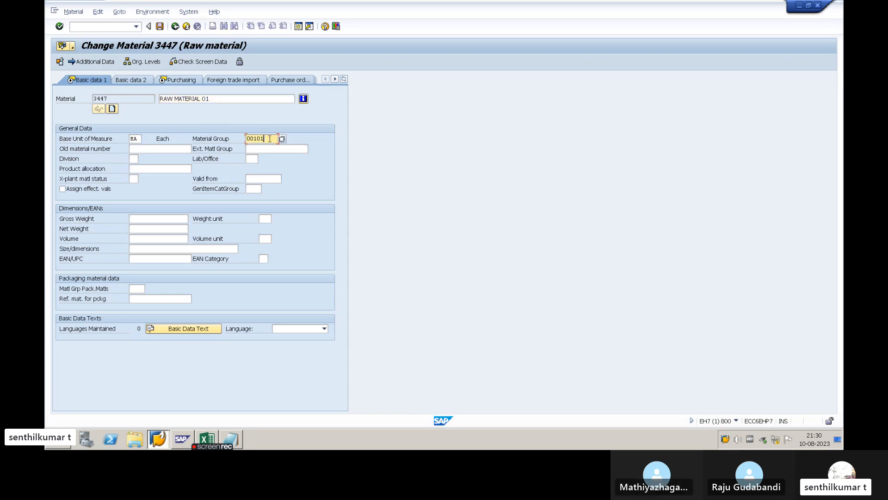
# - Go through the Purchasing, Plant data / stor. 1 and Accounting 1 views of material 3447 and save the changed material
pyautogui.click(226, 99)
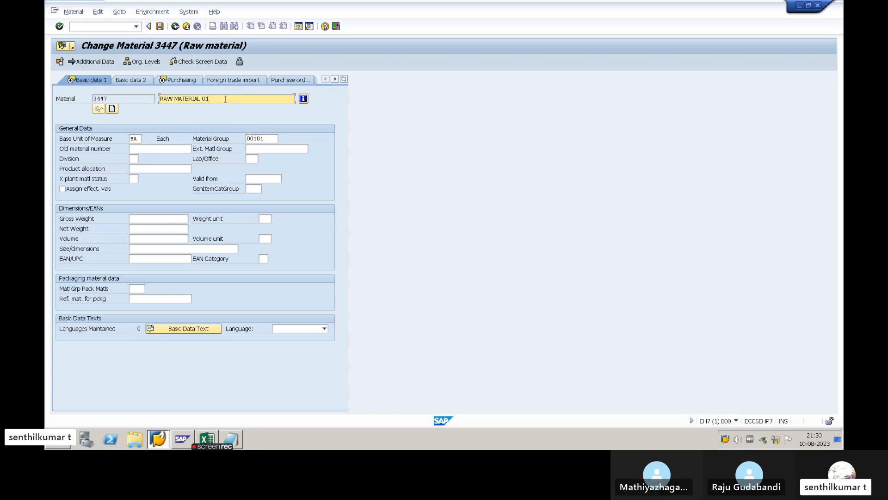
pyautogui.click(137, 138)
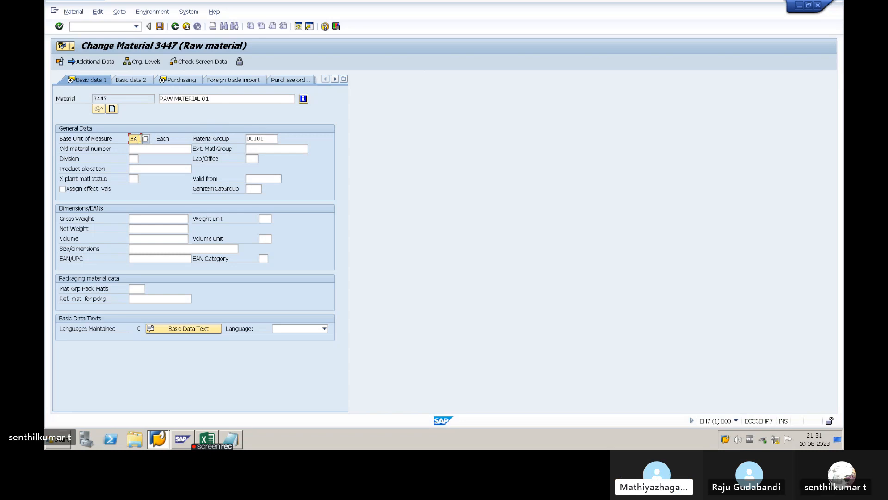
pyautogui.press('Return')
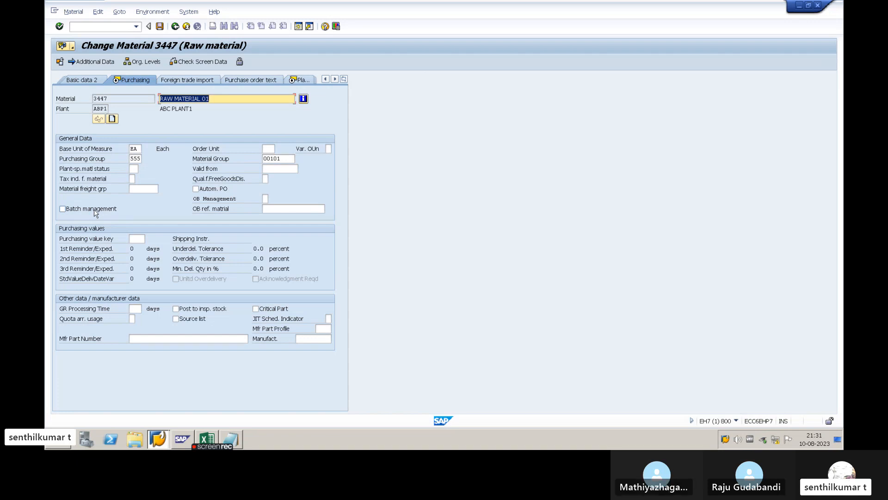
pyautogui.click(209, 99)
pyautogui.press('Return')
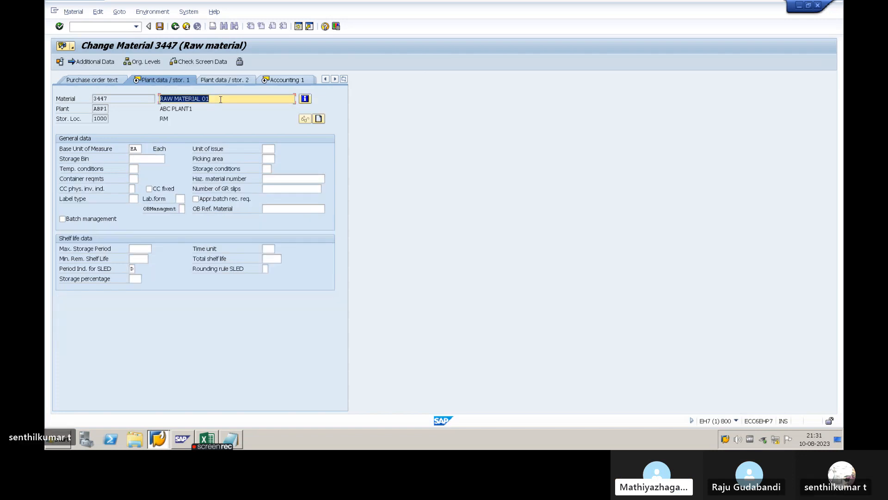
pyautogui.press('Return')
pyautogui.press('Return')
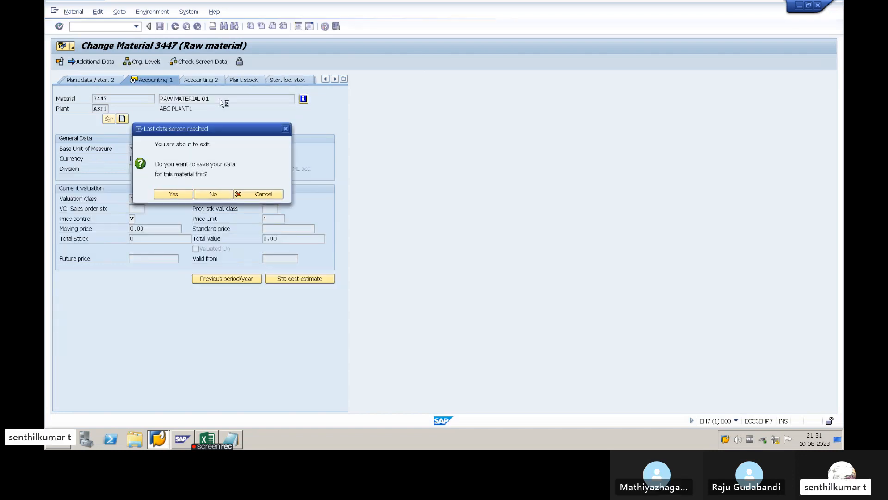
pyautogui.click(158, 194)
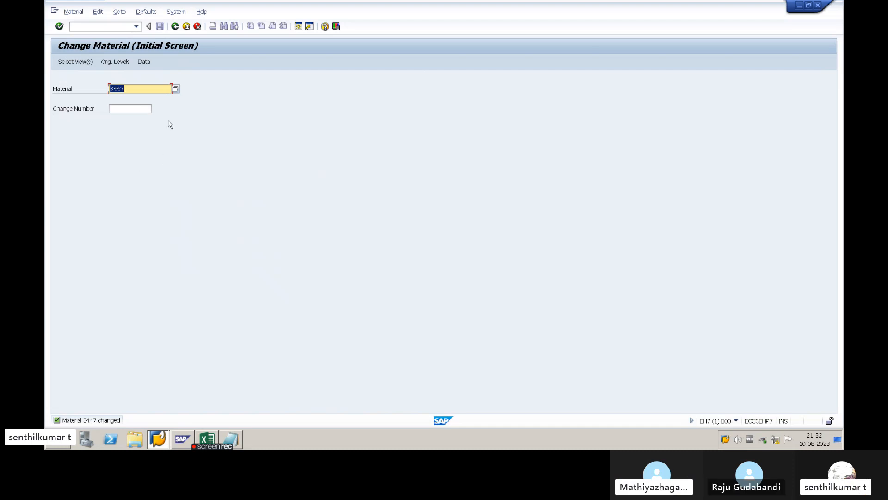
# - Switch to the Notepad notes and add the line "3. MATERIAL DISPLAY - MM03" below the MM02 entry
pyautogui.hotkey('alt', 'Tab')
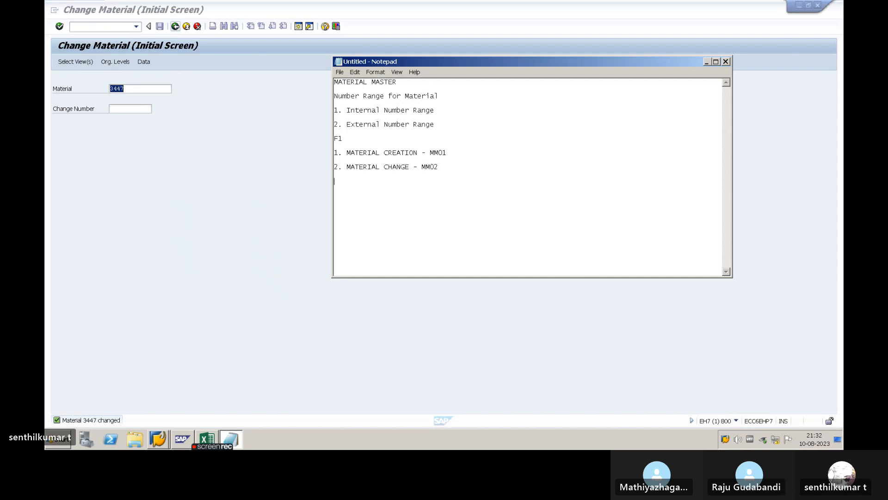
pyautogui.press('Return')
pyautogui.write('3. ')
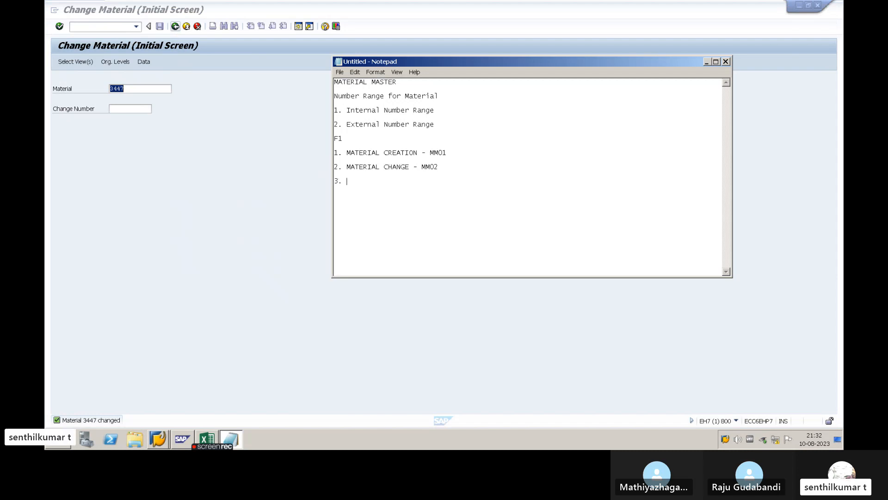
pyautogui.write('MATERI')
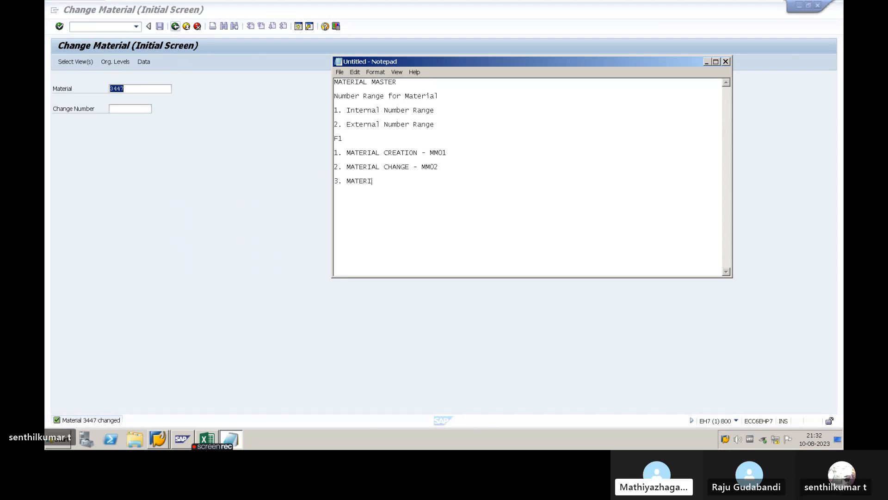
pyautogui.write('AL DISPLAY')
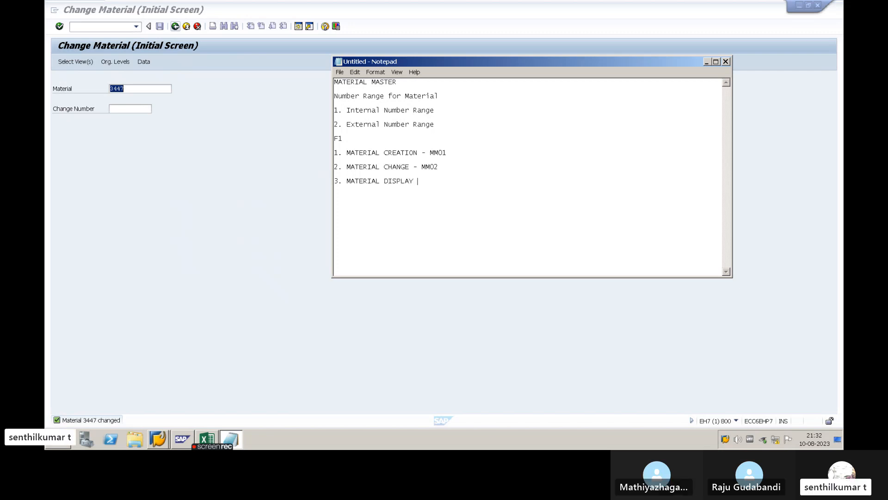
pyautogui.write(' - MM03')
# - Switch back to SAP and display material 3447 with MM03, using the preselected views, plant ABP1 and storage location 1000
pyautogui.hotkey('alt', 'Tab')
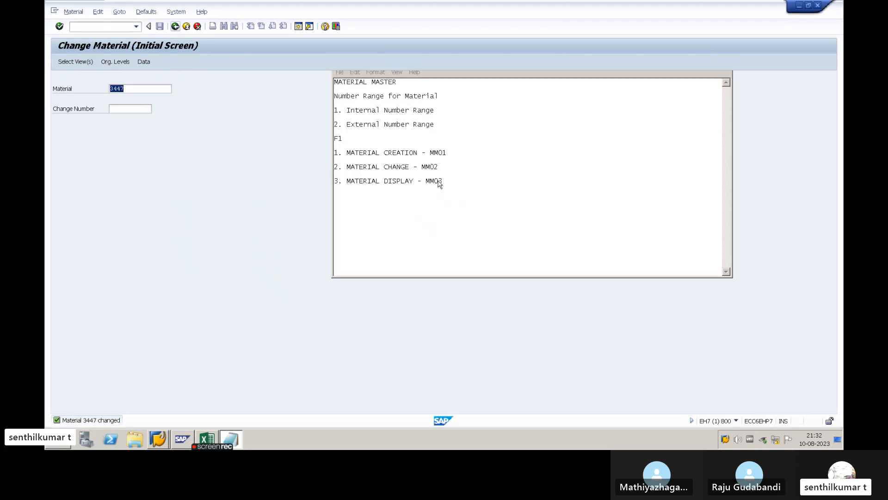
pyautogui.press('F3')
pyautogui.write('MM03')
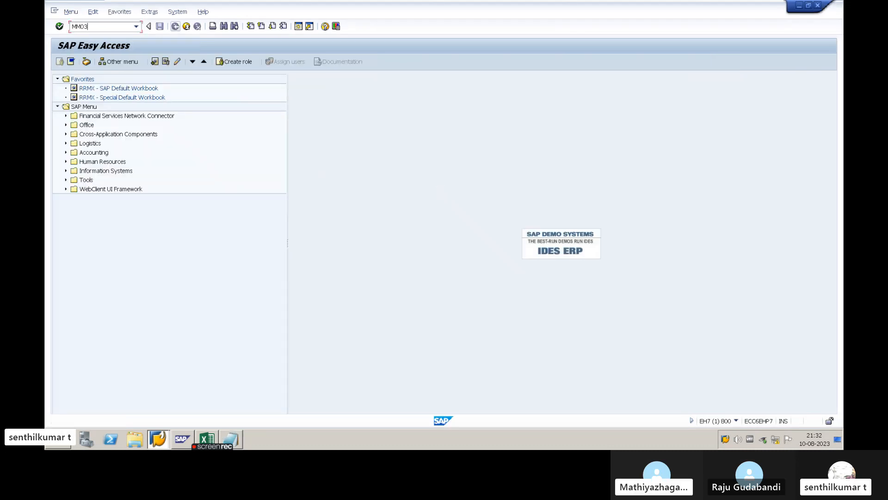
pyautogui.press('Return')
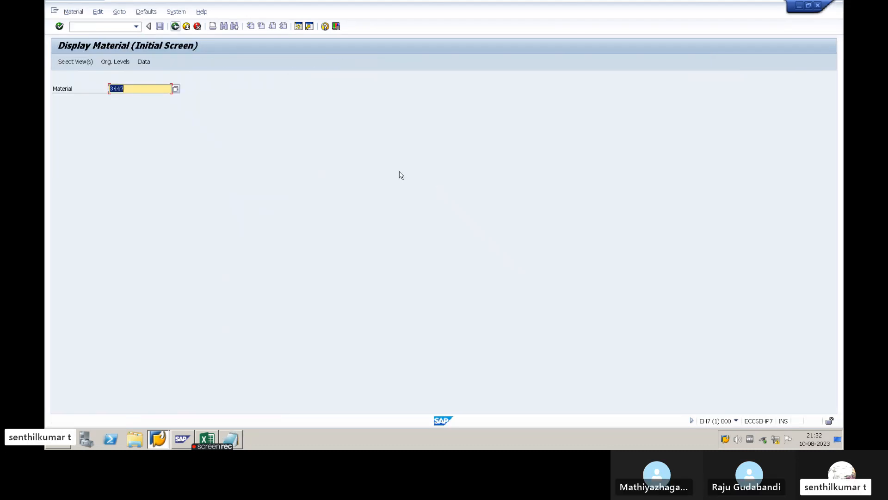
pyautogui.press('Return')
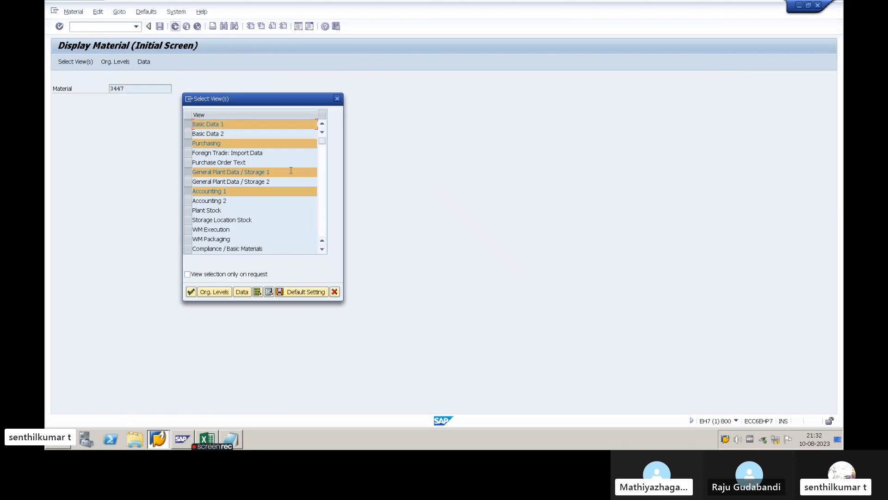
pyautogui.press('Return')
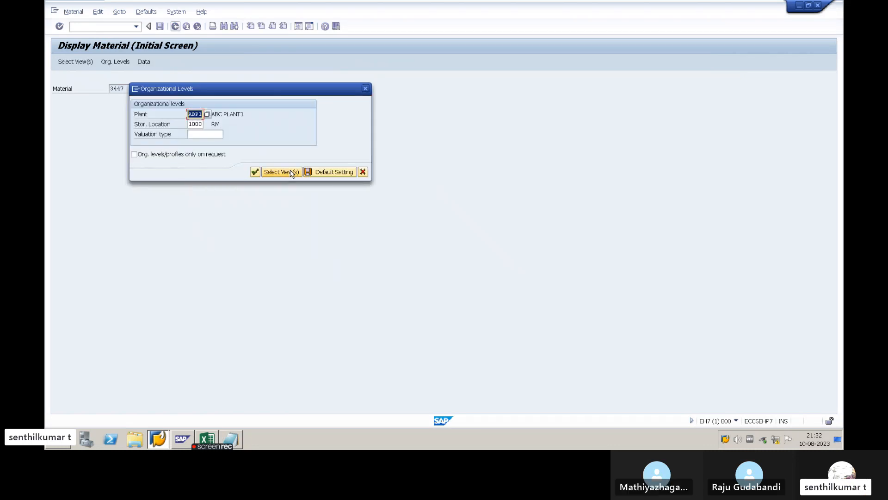
pyautogui.click(254, 172)
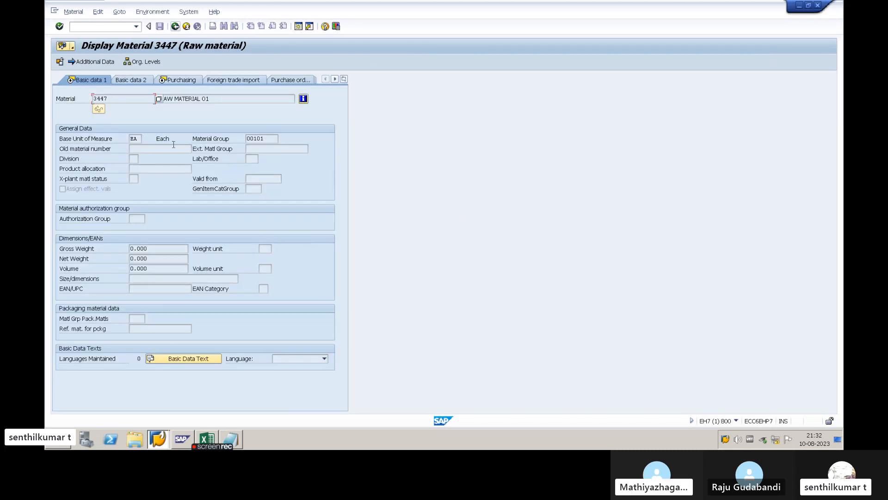
# - Check the Base Unit of Measure and Material Group in Basic data 1, and the base unit in the Purchasing view
pyautogui.click(132, 139)
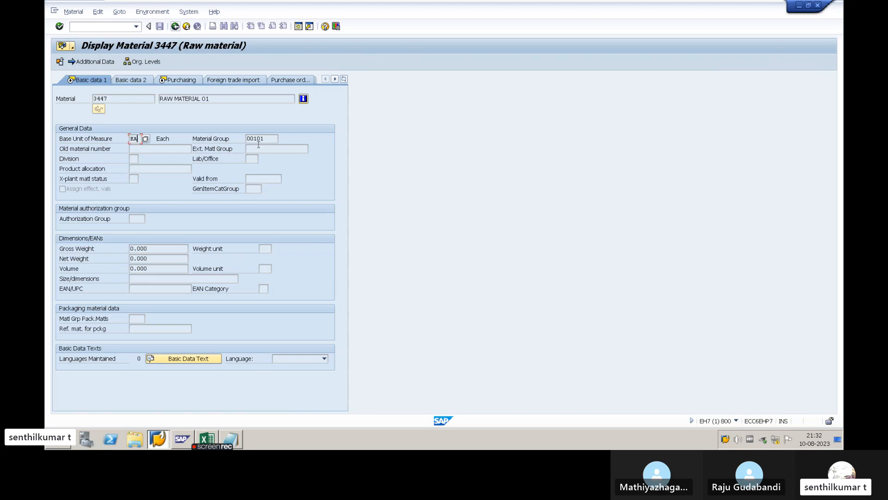
pyautogui.click(262, 140)
pyautogui.press('Return')
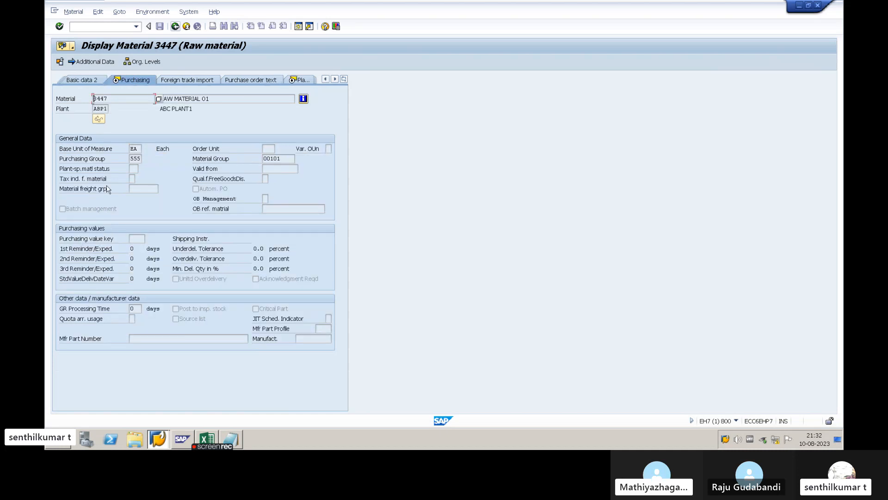
pyautogui.click(138, 149)
# - Check the carton conversion under Units of measure in the material's additional data, and return to the Purchasing view
pyautogui.click(93, 61)
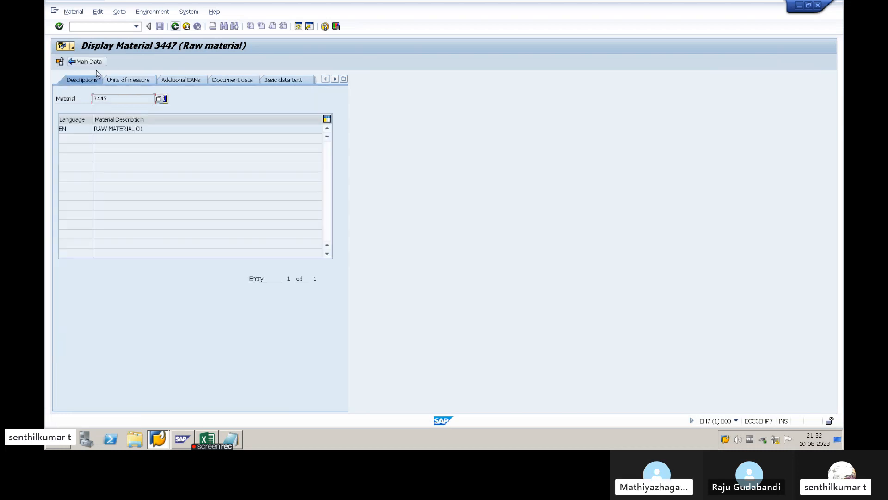
pyautogui.click(128, 80)
pyautogui.click(113, 159)
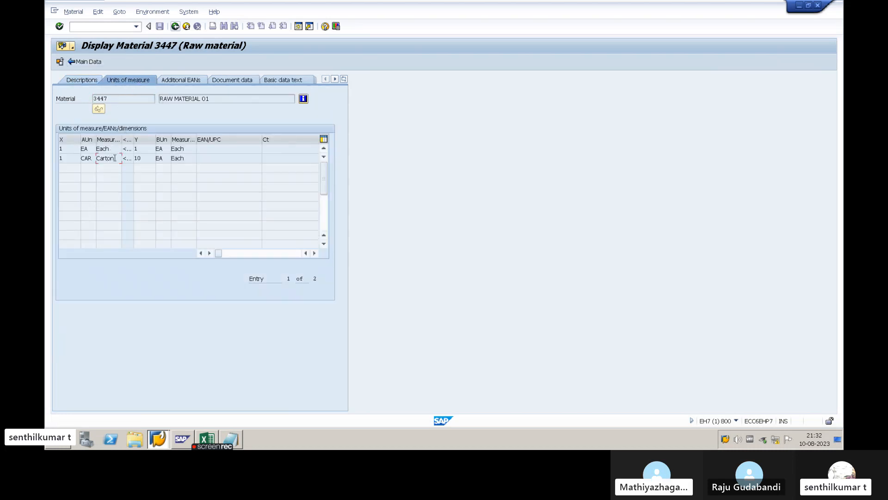
pyautogui.press('F3')
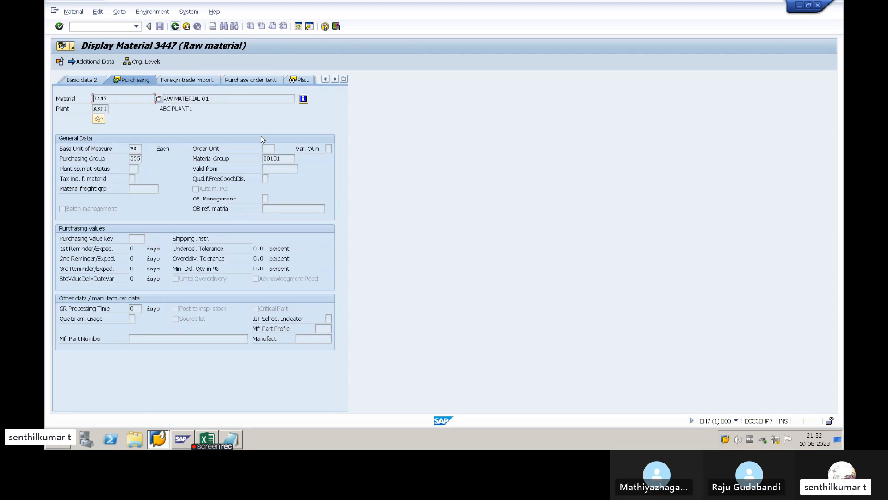
# - Go through Plant data / stor. 1 to Accounting 1 and display the change documents for material 3447
pyautogui.press('Return')
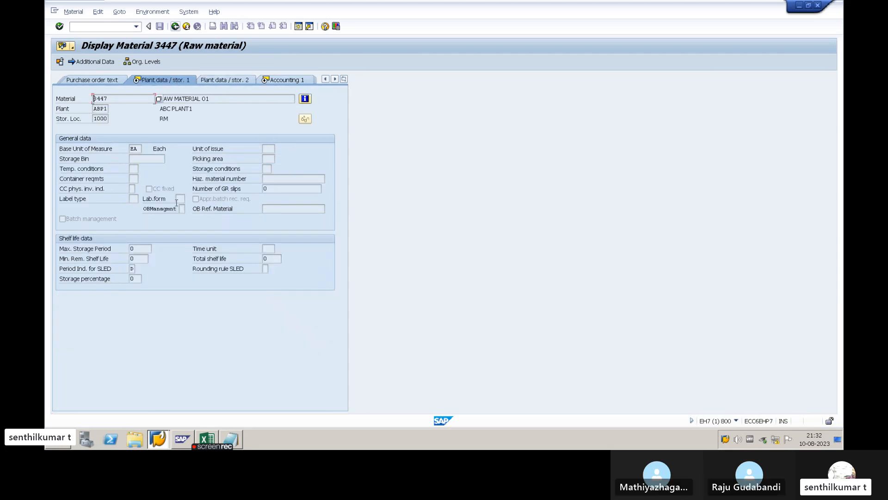
pyautogui.press('Return')
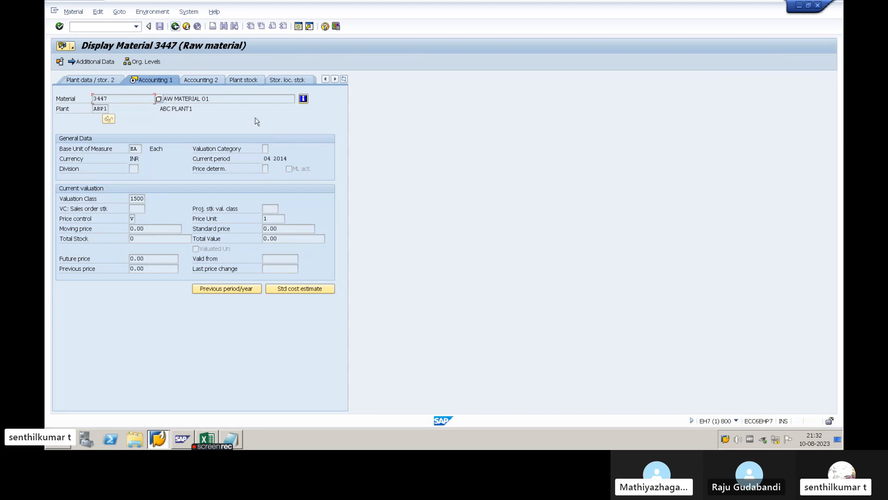
pyautogui.click(151, 13)
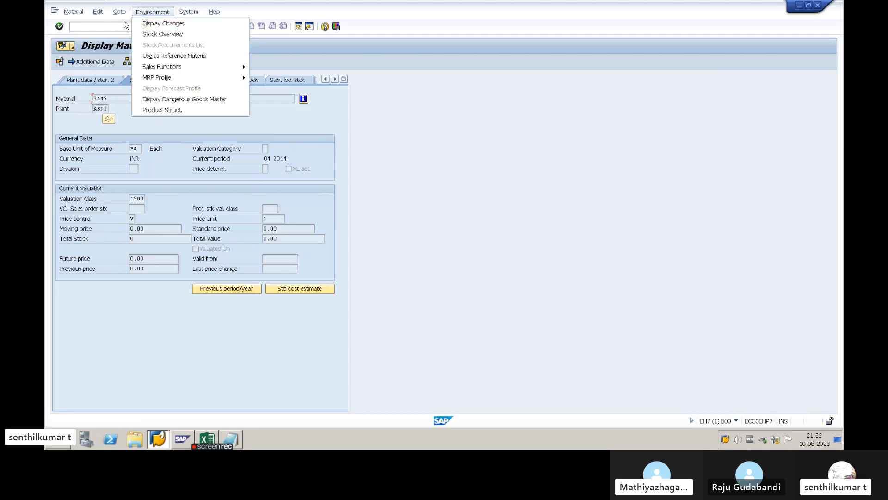
pyautogui.click(163, 24)
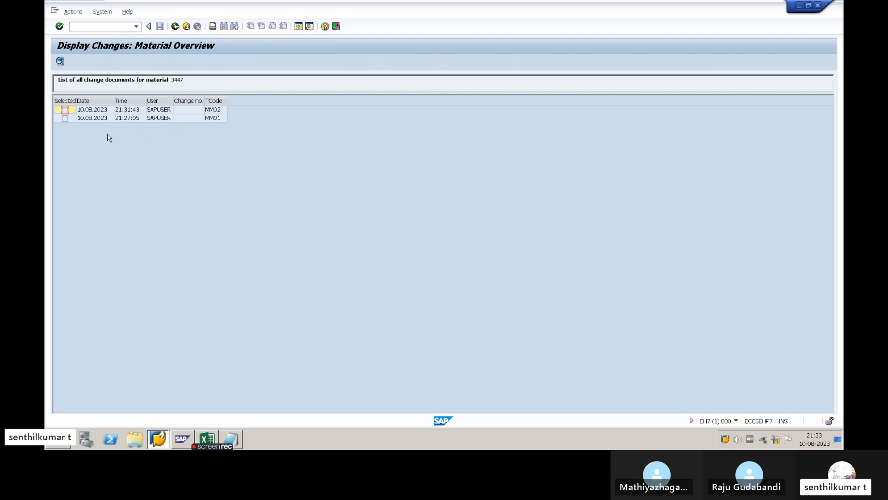
# - Examine the date, time and transaction code of the MM01 and MM02 entries in the change document list
pyautogui.click(93, 119)
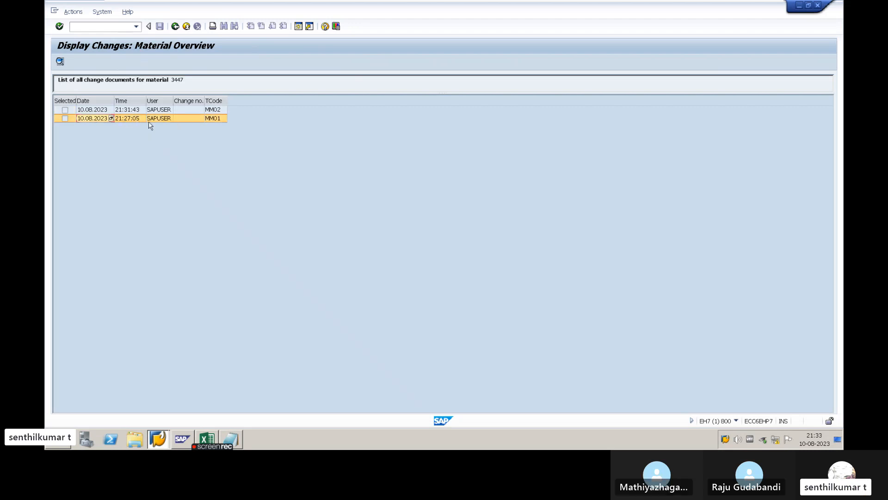
pyautogui.click(214, 119)
pyautogui.click(101, 113)
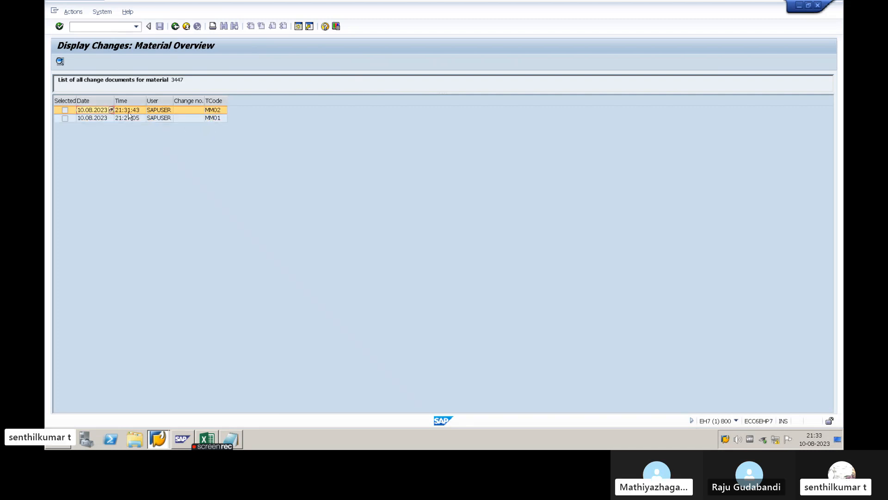
pyautogui.click(130, 113)
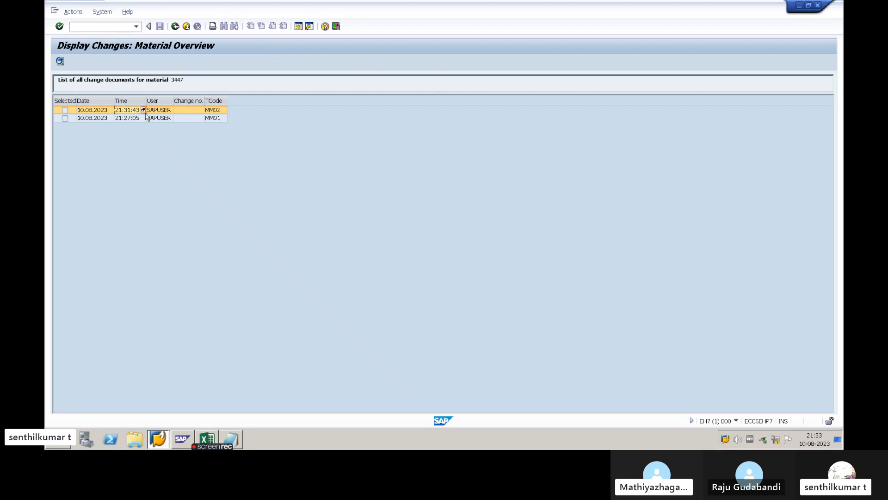
pyautogui.click(210, 112)
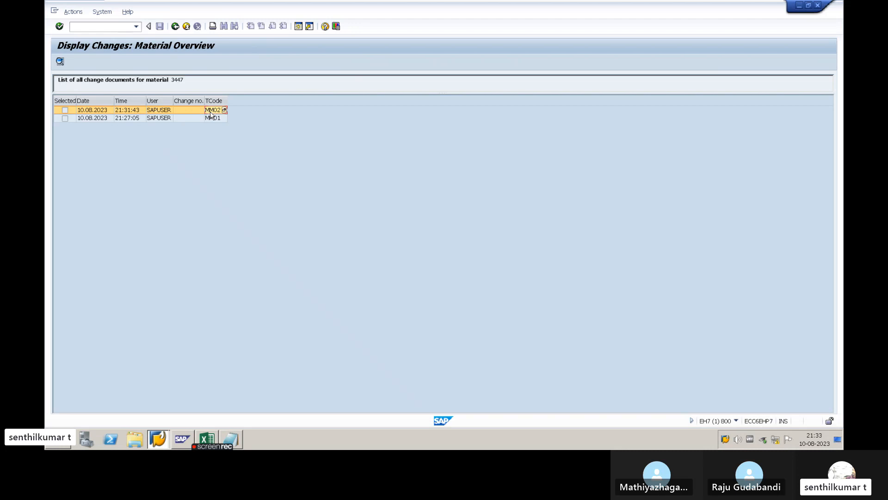
# - Open the MM02 change document and examine its header details, change time and changed field description
pyautogui.doubleClick(101, 113)
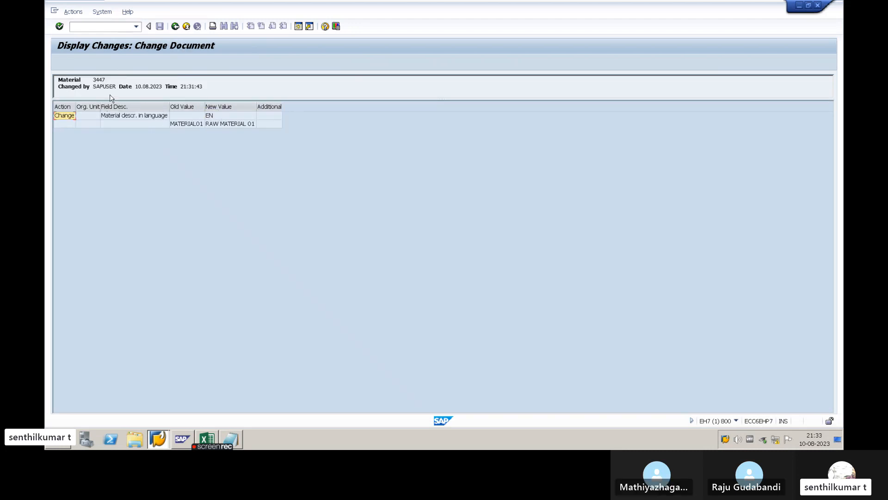
pyautogui.moveTo(92, 81); pyautogui.dragTo(206, 87)
pyautogui.click(184, 87)
pyautogui.click(134, 119)
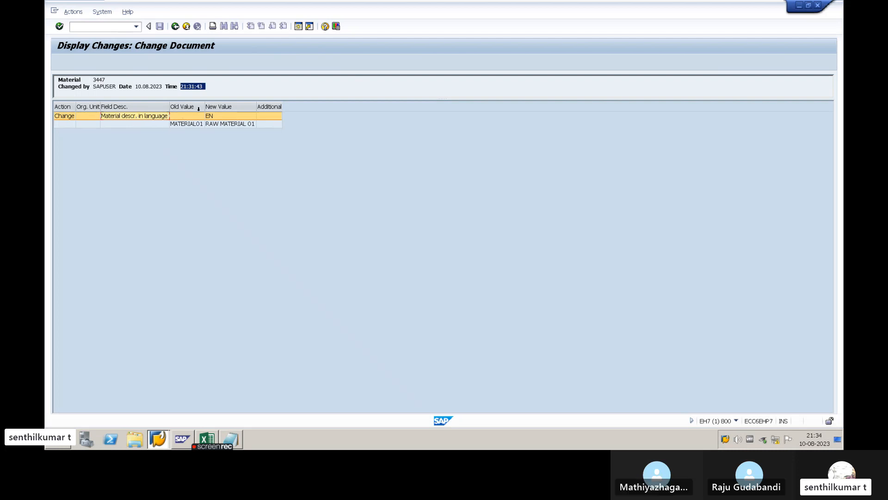
# - Widen the Old Value column and compare the old and new values of the material description
pyautogui.moveTo(205, 106); pyautogui.dragTo(210, 106)
pyautogui.click(187, 125)
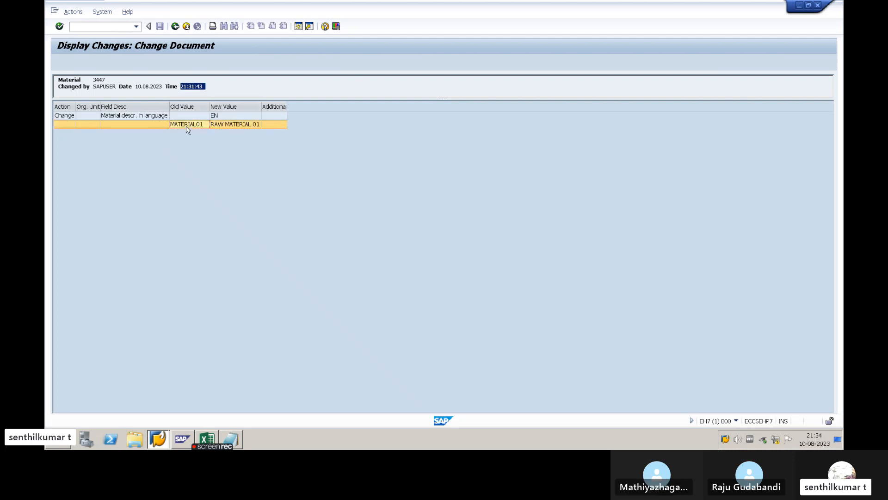
pyautogui.click(223, 125)
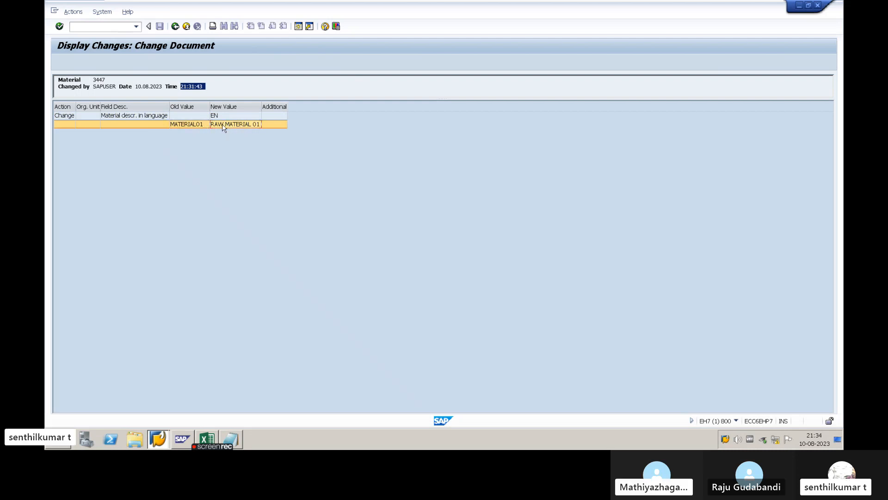
pyautogui.click(198, 126)
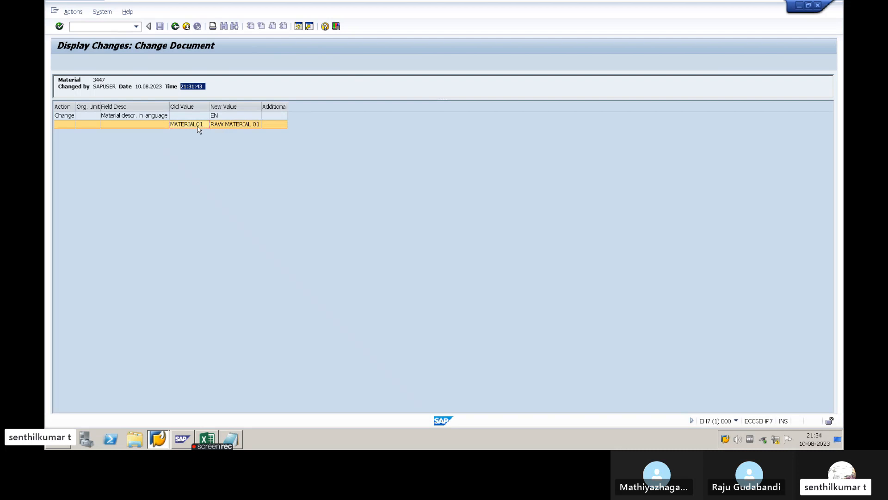
pyautogui.click(218, 127)
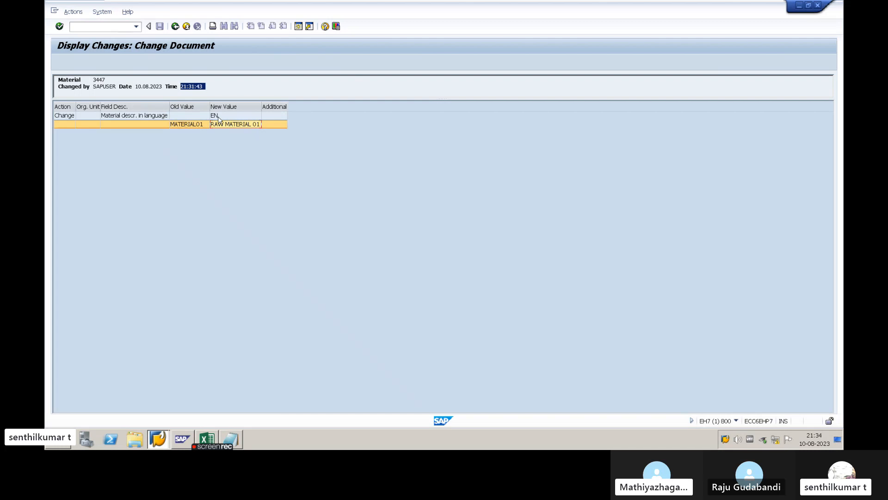
pyautogui.click(192, 126)
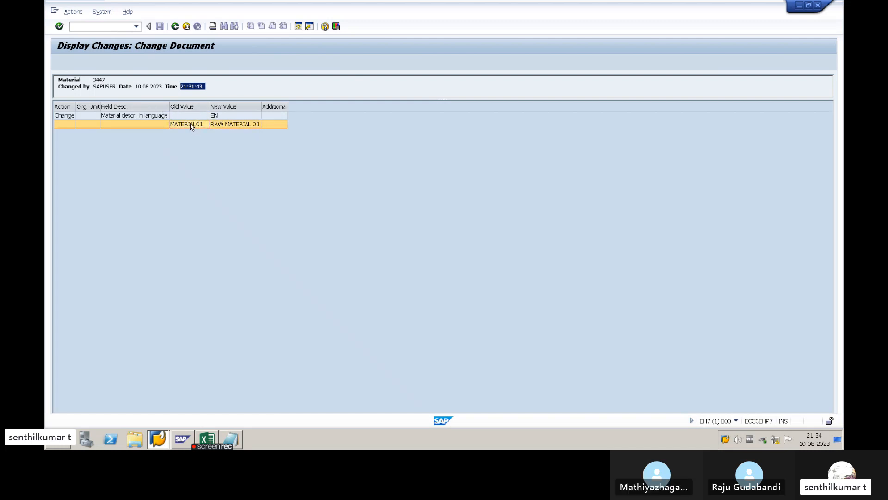
# - Leave the change document and the display of material 3447 and return to the SAP Easy Access screen
pyautogui.click(175, 26)
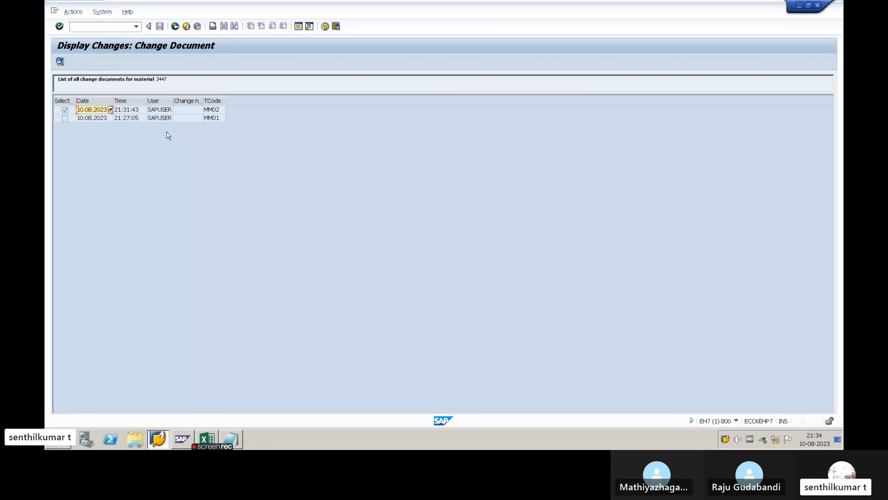
pyautogui.click(175, 27)
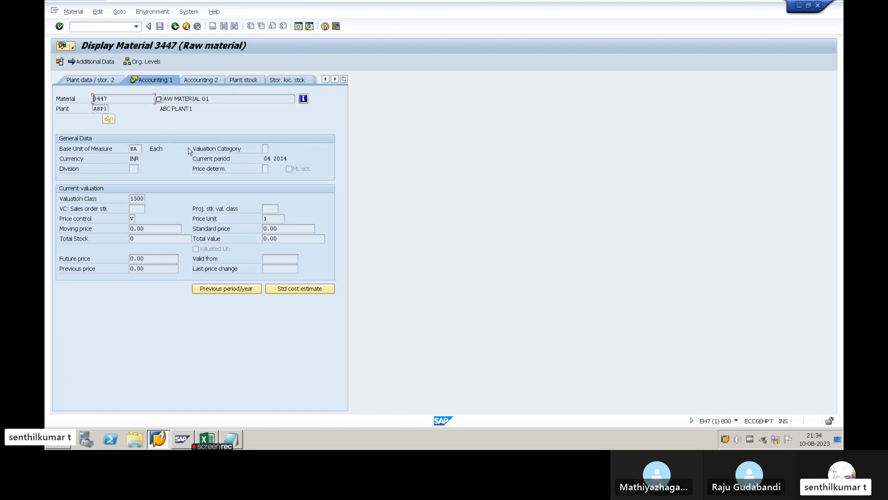
pyautogui.click(175, 26)
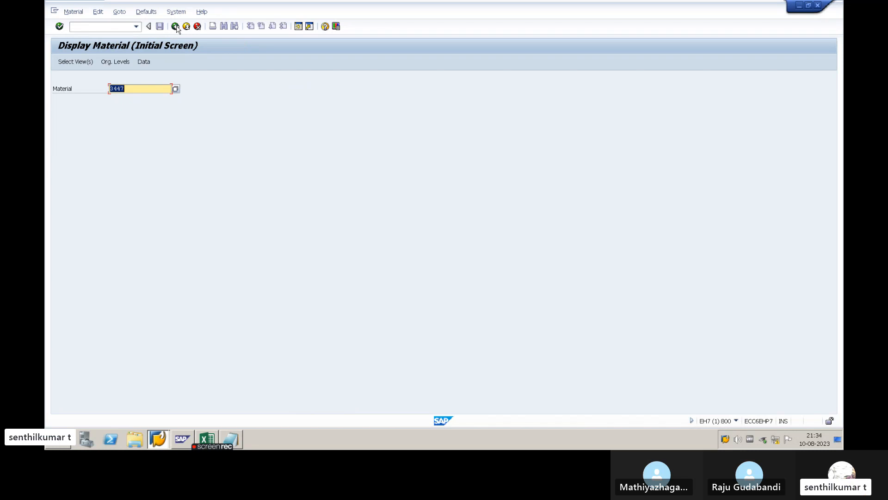
pyautogui.click(175, 26)
# - Switch to Notepad and add the line "4. DISPLAY CHANGES - MM04" to the transaction code notes
pyautogui.hotkey('alt', 'Tab')
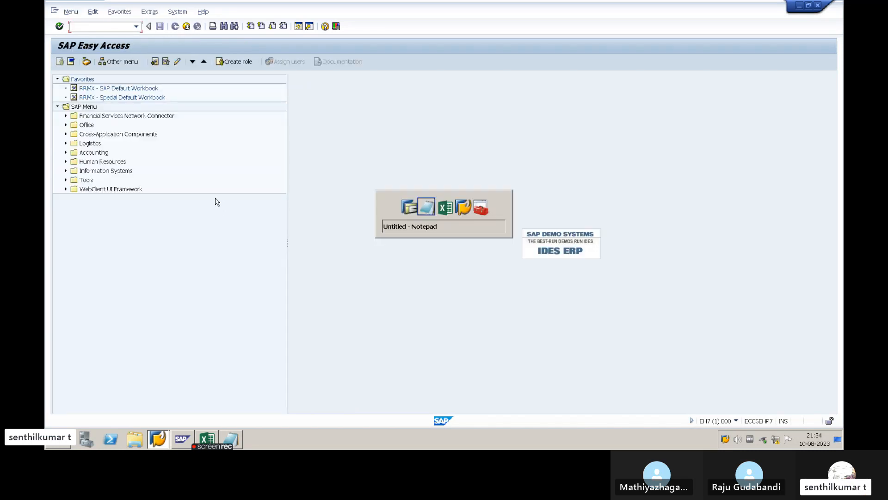
pyautogui.press('Return')
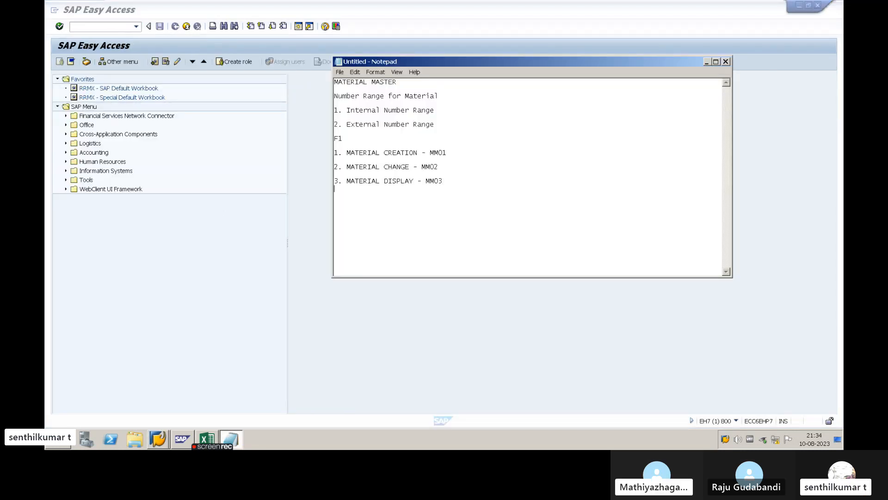
pyautogui.write('4. D')
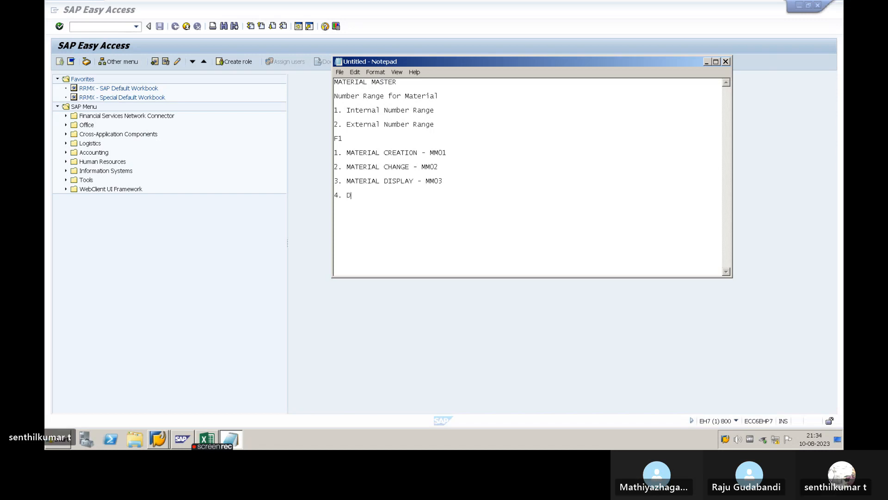
pyautogui.write('ISPLAY C')
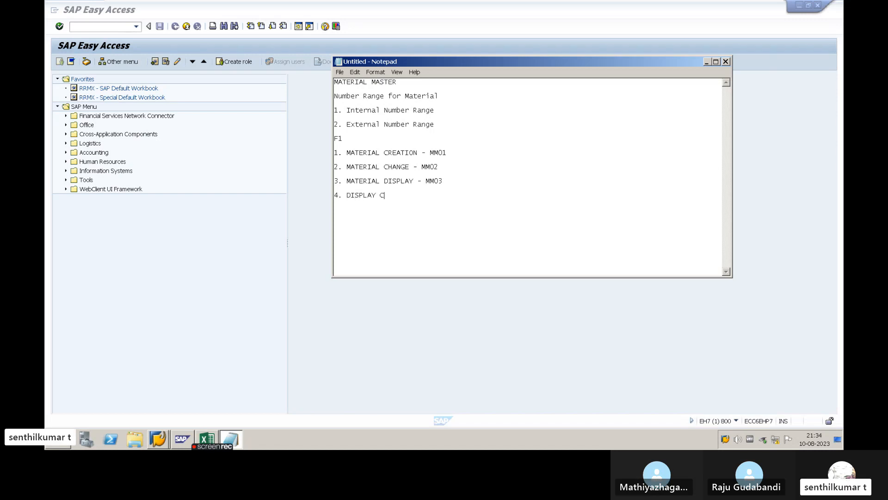
pyautogui.write('HNA')
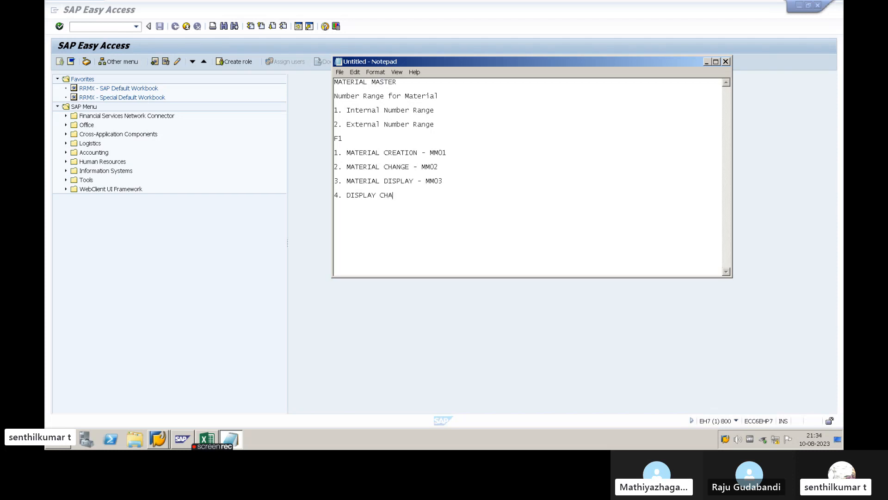
pyautogui.write('NGES -')
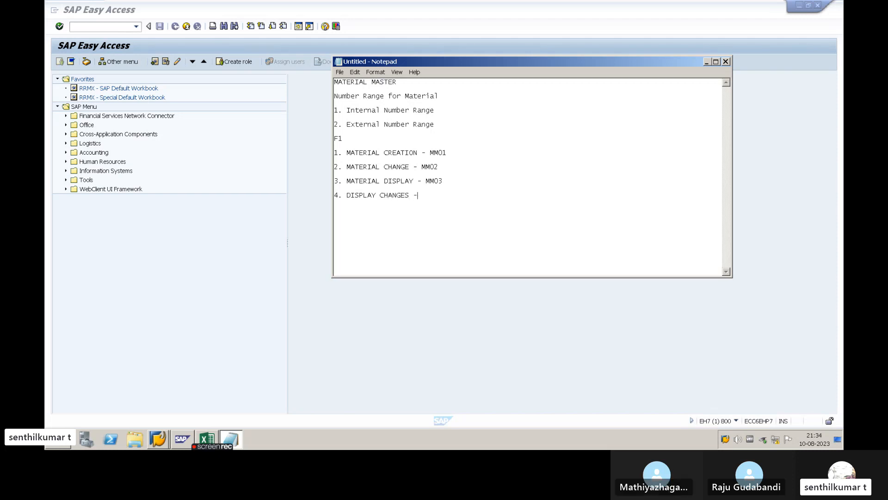
pyautogui.write(' MMO4')
# - Run SAP transaction MM04 for material 3447 in plant ABP1, view the MM02 change document, and return to SAP Easy Access
pyautogui.click(401, 223)
pyautogui.write('MM04')
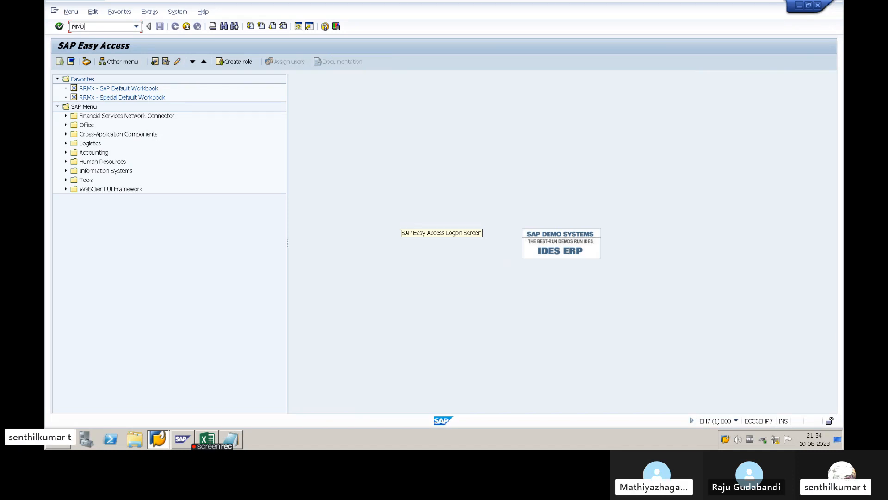
pyautogui.press('Return')
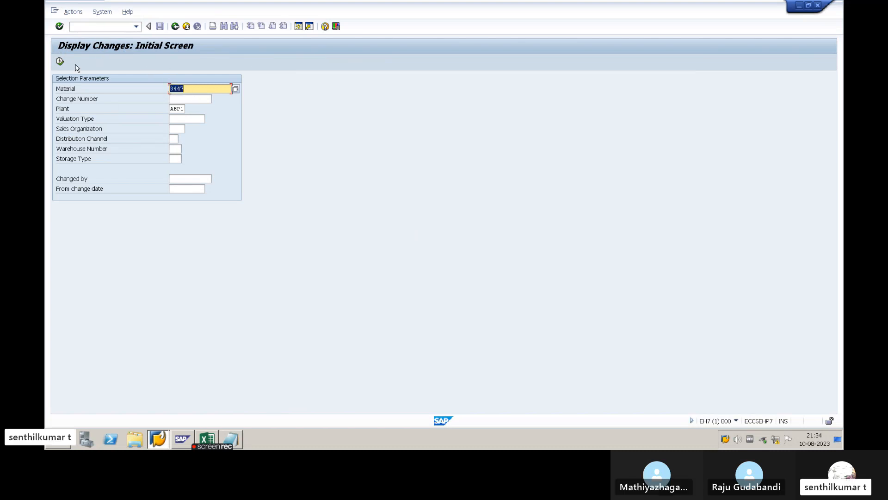
pyautogui.click(59, 61)
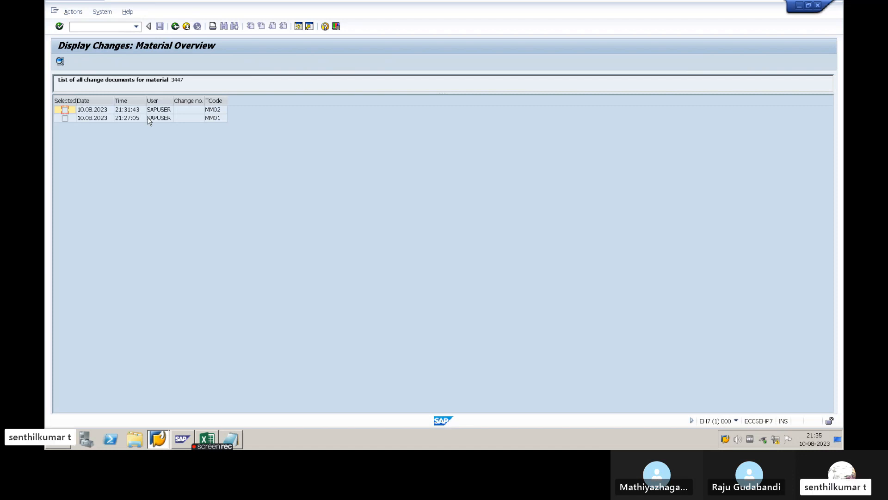
pyautogui.moveTo(174, 101); pyautogui.dragTo(177, 102)
pyautogui.doubleClick(126, 109)
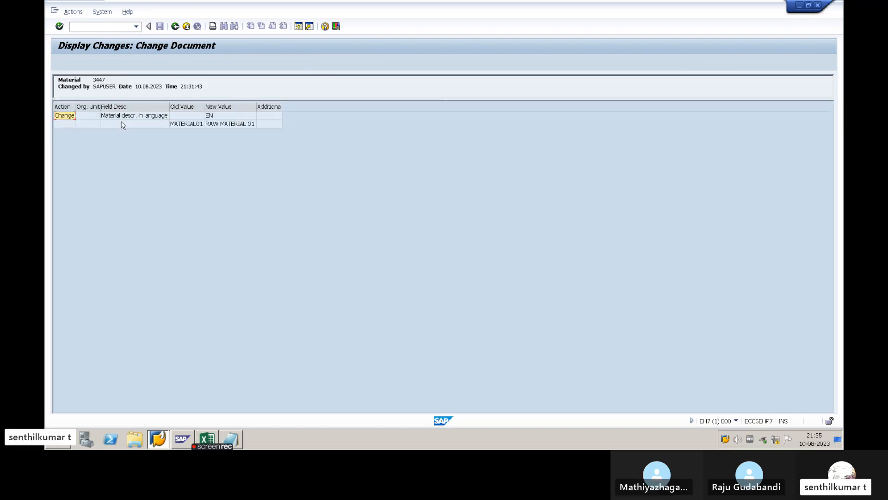
pyautogui.click(175, 26)
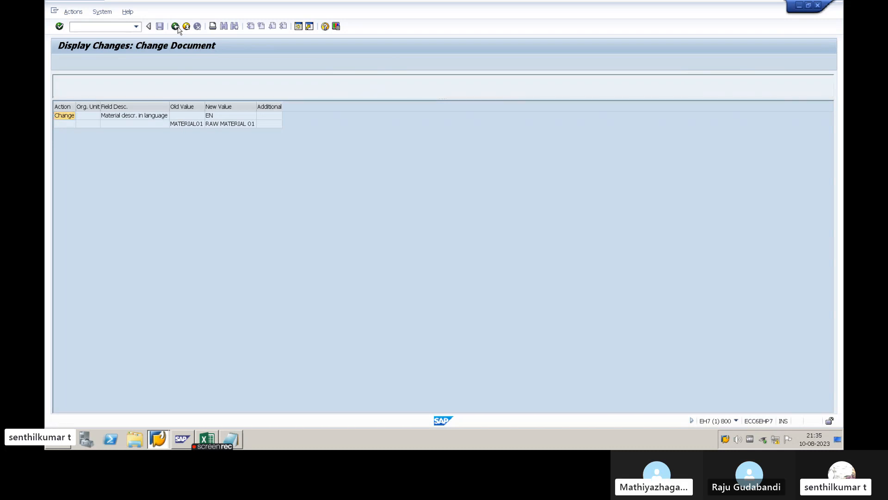
pyautogui.click(175, 26)
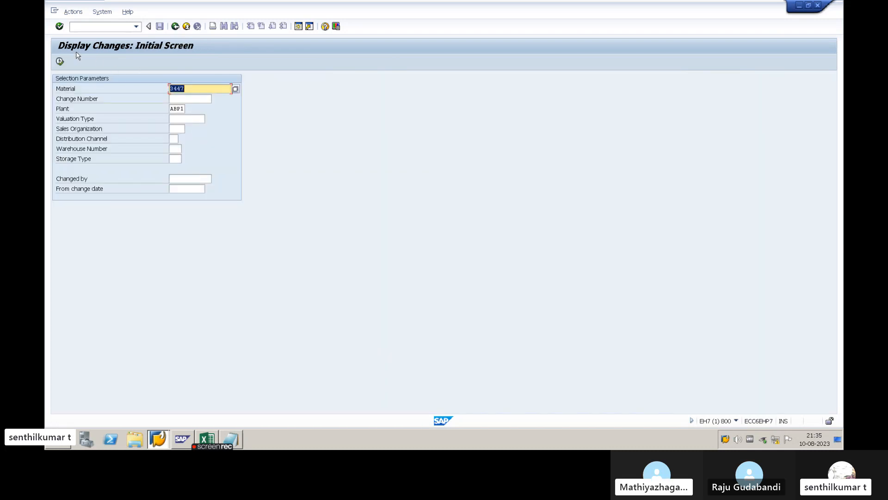
pyautogui.click(175, 27)
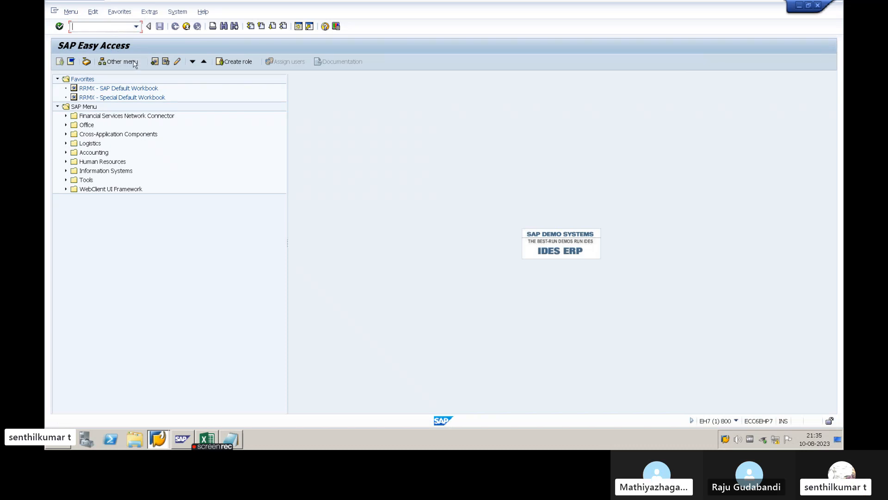
# - Switch to Notepad and add the line "5. MATERIAL LIST - MM60" below the MM04 entry
pyautogui.hotkey('alt', 'Tab')
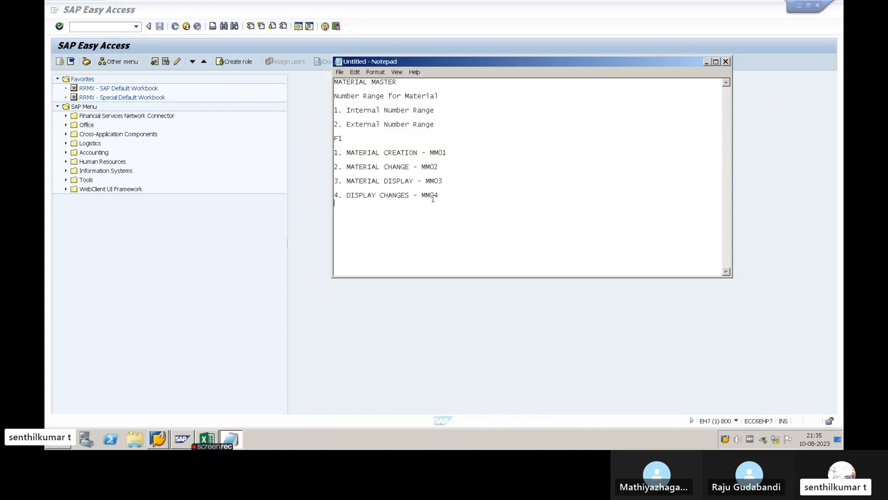
pyautogui.hotkey('alt', 'Tab')
pyautogui.hotkey('alt', 'Tab')
pyautogui.write('T')
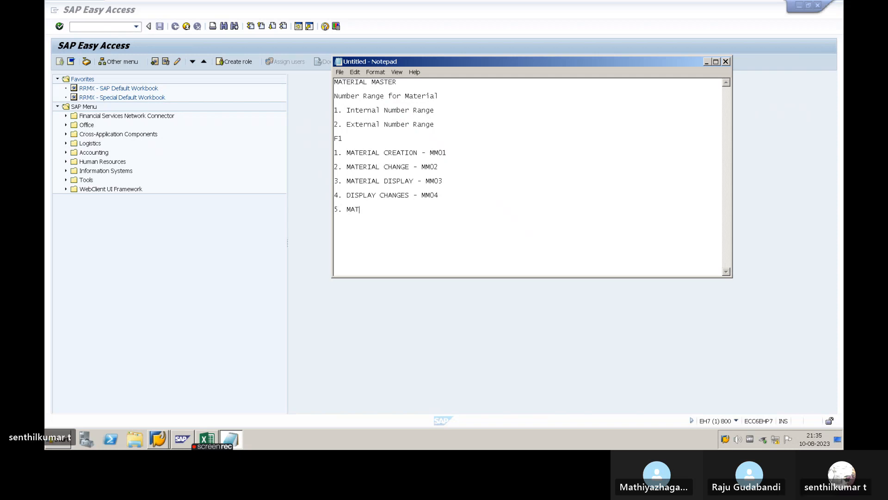
pyautogui.write('ERIAL LIST')
pyautogui.press('Return')
pyautogui.press('BackSpace')
pyautogui.write('- MM60')
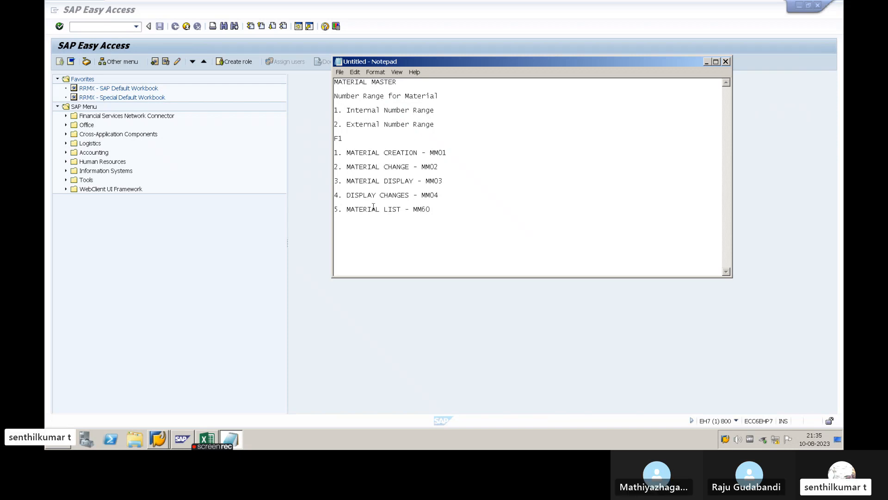
# - Switch back to SAP and open the Materials List transaction MM60
pyautogui.hotkey('alt', 'Tab')
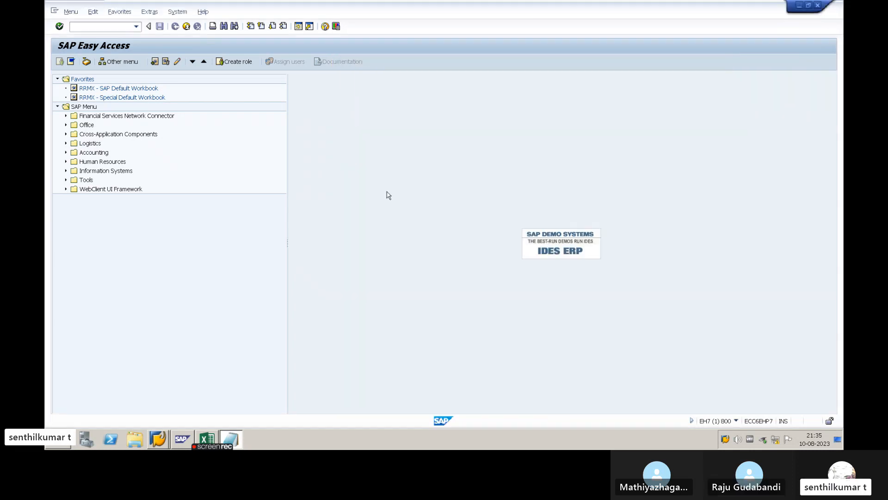
pyautogui.write('MM60')
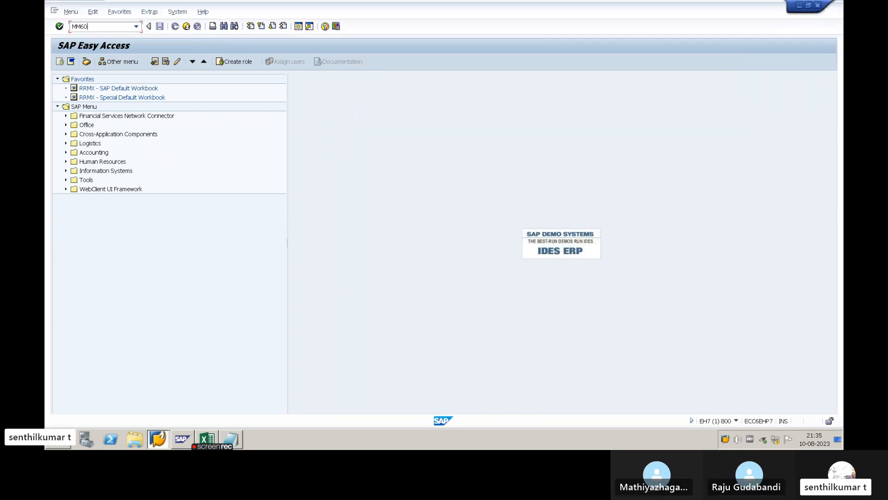
pyautogui.press('Return')
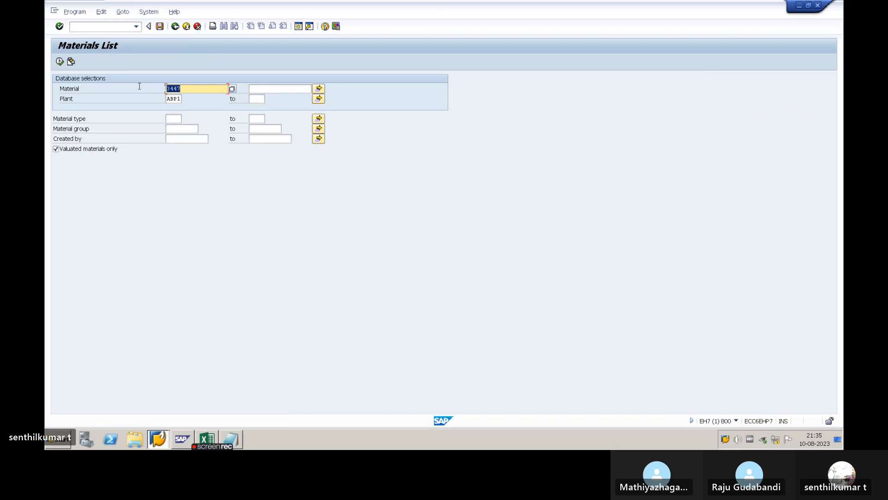
# - Set the material selection to 3437
pyautogui.press('BackSpace')
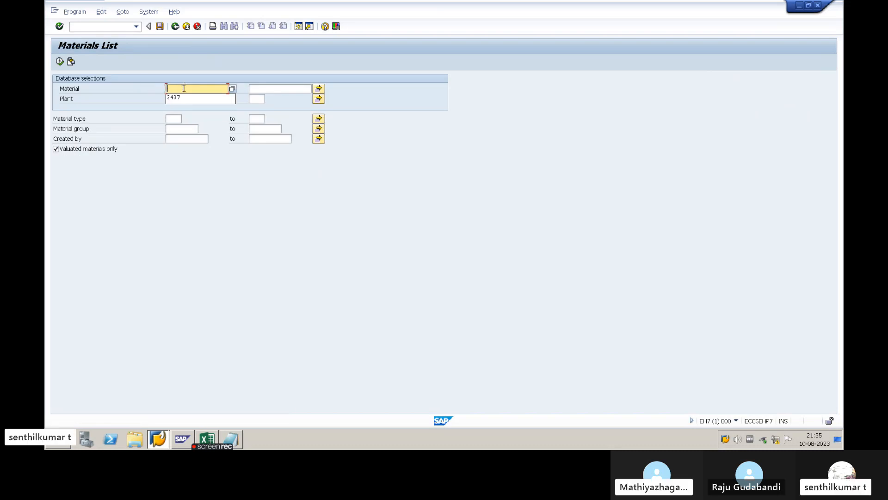
pyautogui.click(184, 98)
pyautogui.press('Tab')
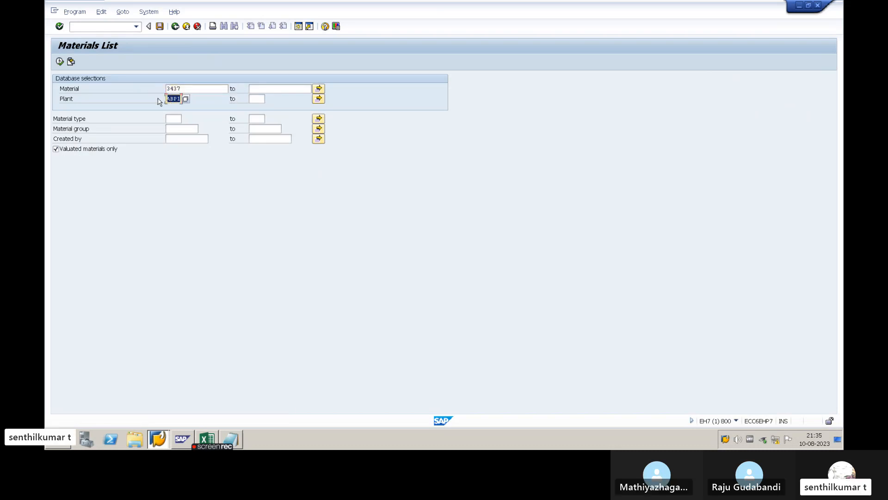
# - Go through the plant, material type, material group and created-by selection fields of the materials list
pyautogui.click(175, 119)
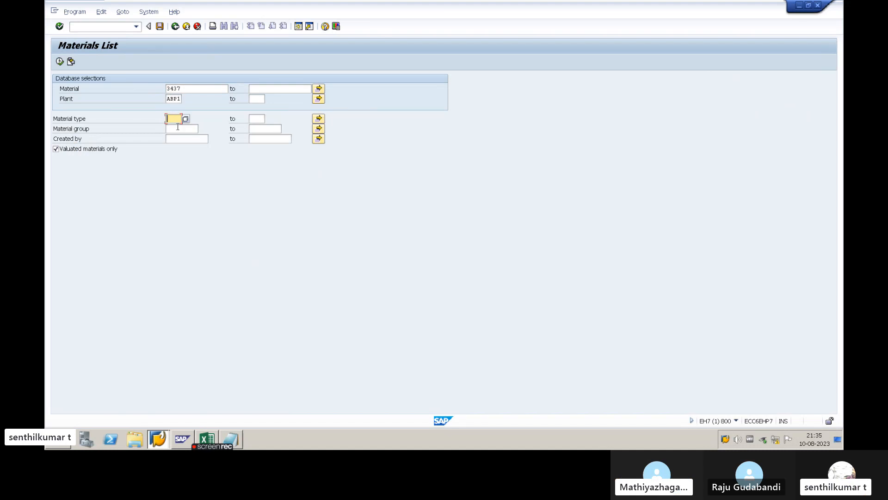
pyautogui.click(178, 128)
pyautogui.click(180, 139)
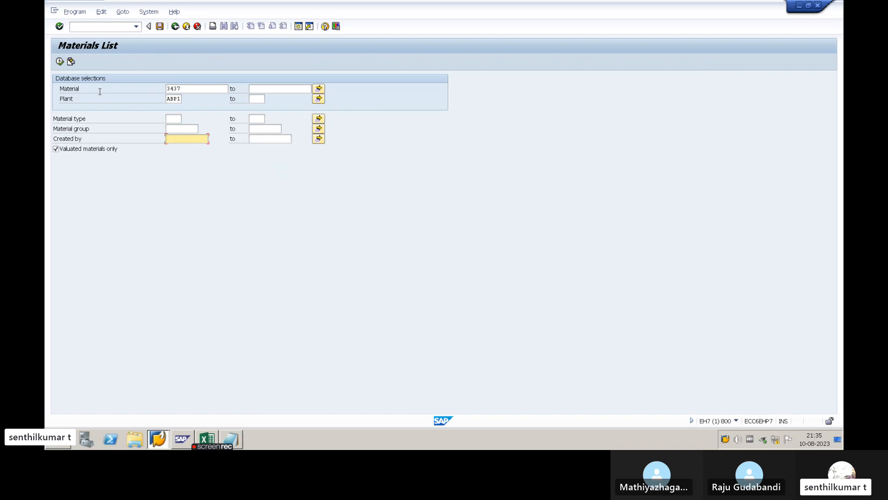
pyautogui.click(177, 101)
pyautogui.click(178, 119)
pyautogui.click(182, 129)
pyautogui.click(187, 139)
# - Clear the material selection and run the materials list for plant ABP1 only
pyautogui.moveTo(183, 90); pyautogui.dragTo(163, 89)
pyautogui.press('Delete')
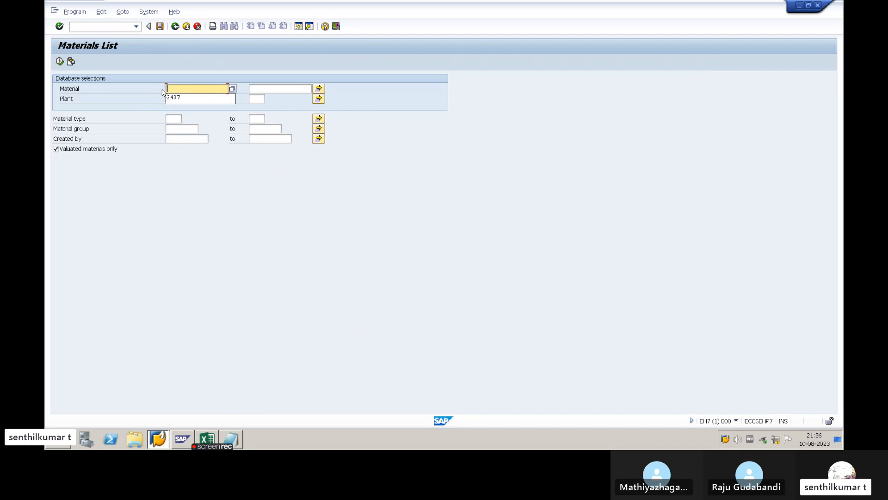
pyautogui.click(168, 98)
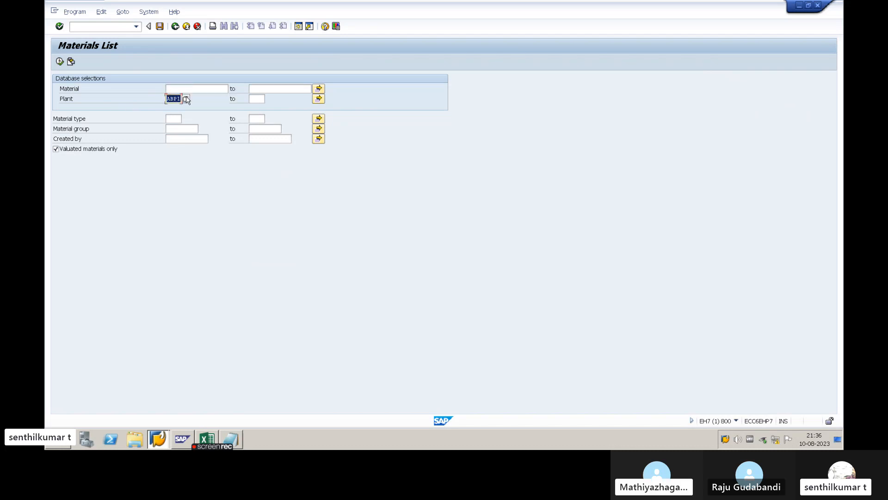
pyautogui.click(60, 62)
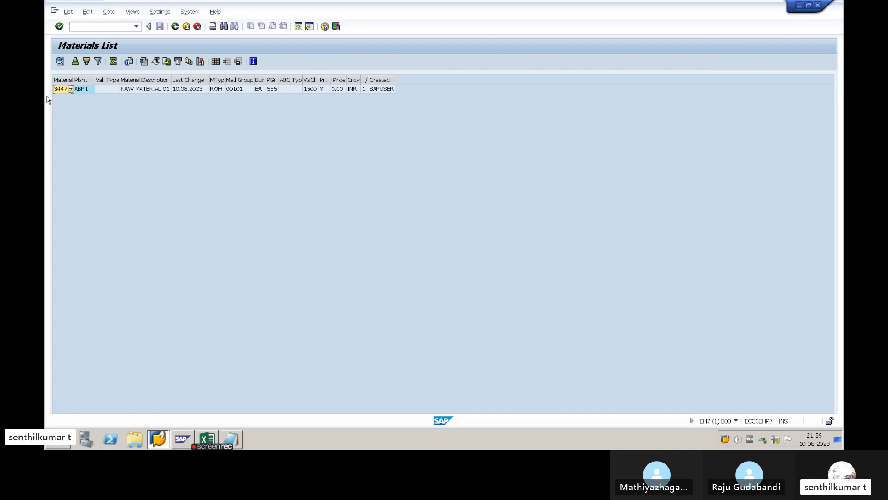
# - Widen the narrow columns and go through the listed material's plant, description, last change, type, group, base unit, purchasing group and valuation class
pyautogui.moveTo(73, 80); pyautogui.dragTo(81, 80)
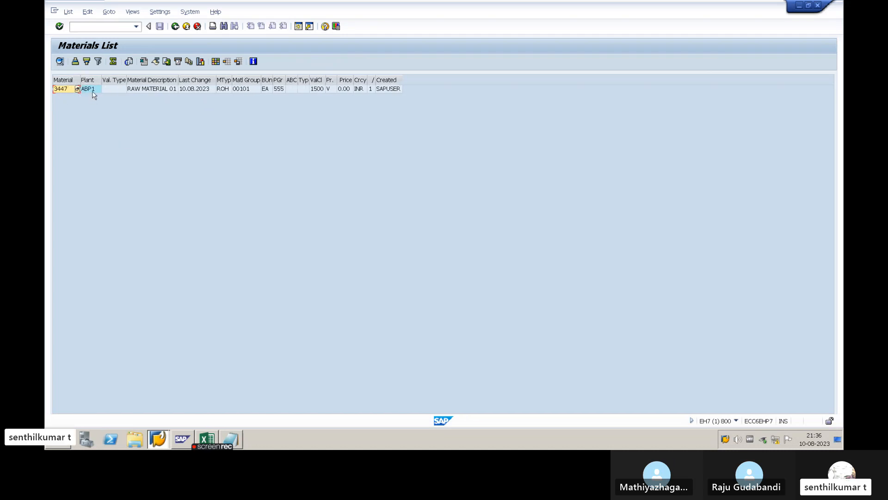
pyautogui.click(92, 92)
pyautogui.click(153, 89)
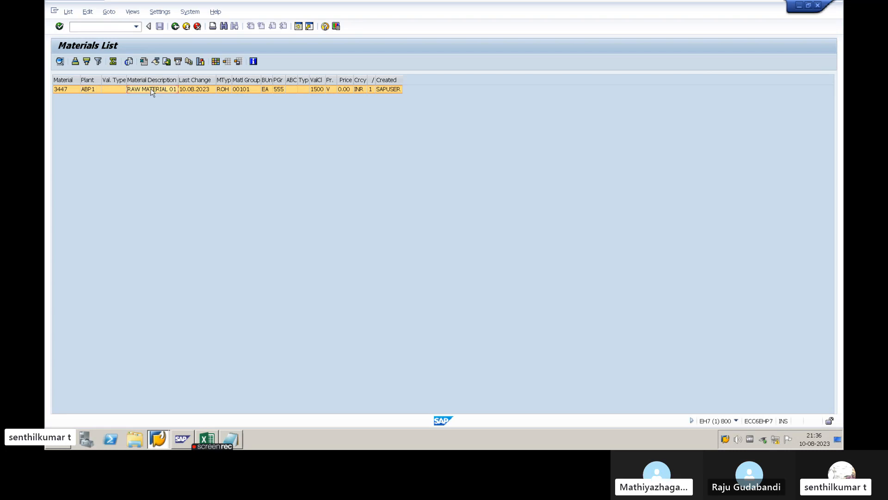
pyautogui.click(193, 89)
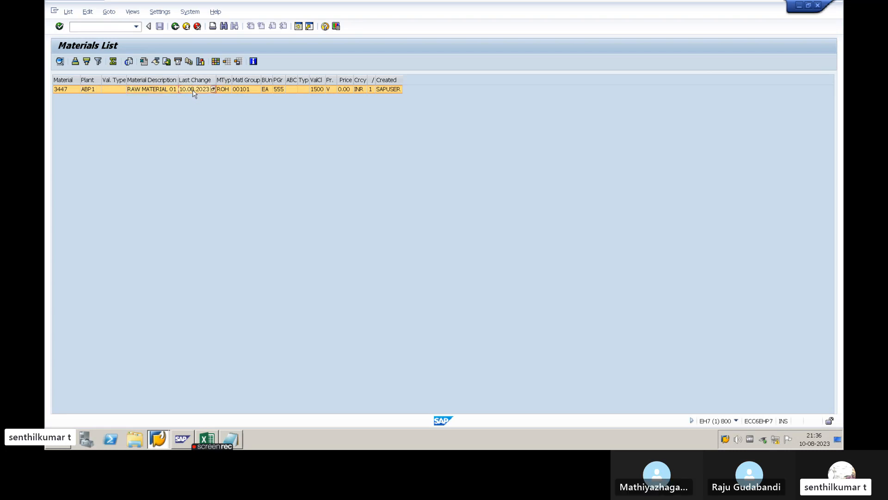
pyautogui.click(233, 90)
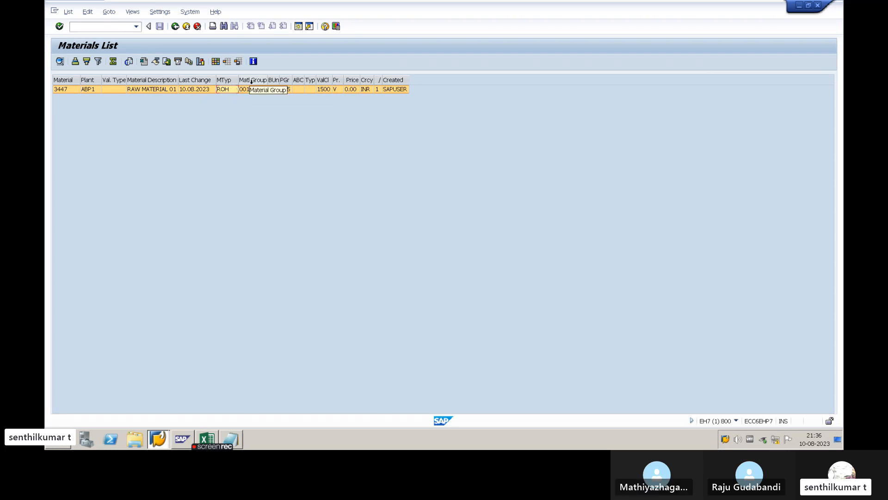
pyautogui.click(252, 90)
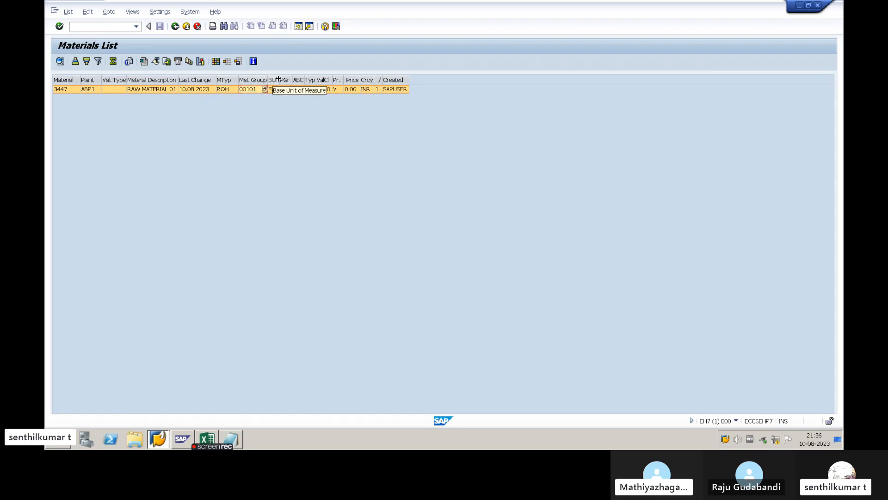
pyautogui.click(273, 90)
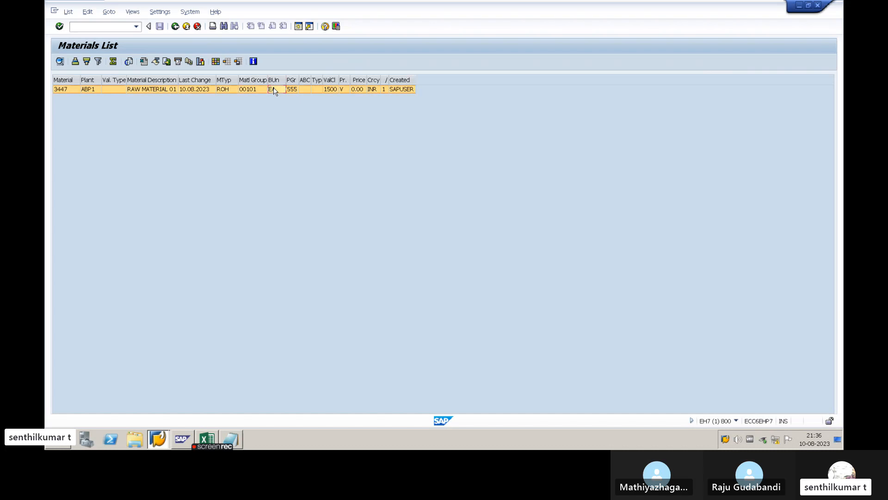
pyautogui.click(293, 90)
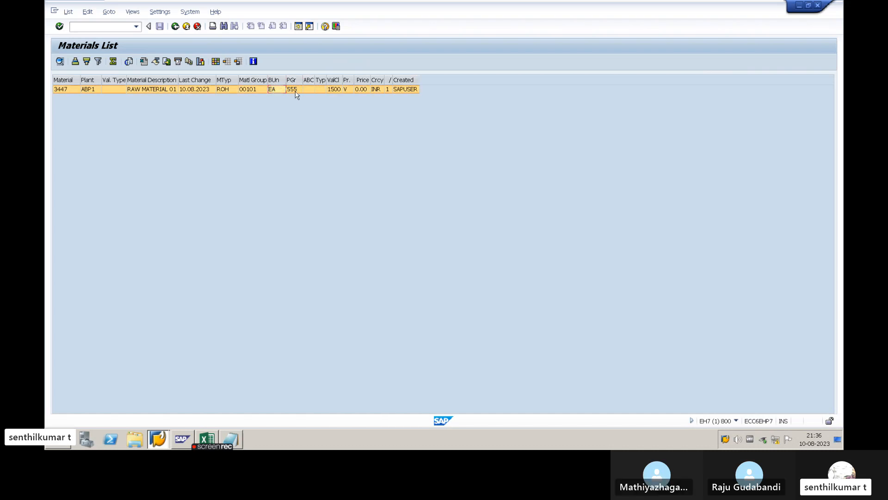
pyautogui.click(335, 90)
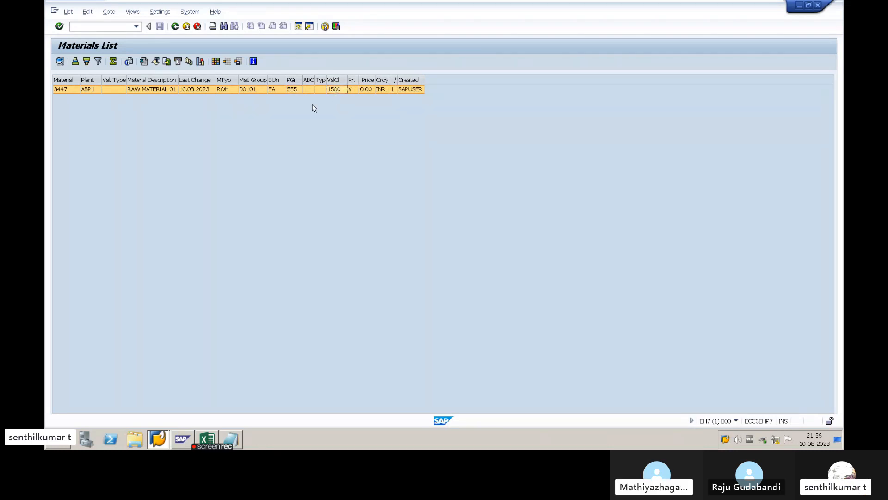
# - Look up the possible entries for the listed material's price control indicator, then close the value list
pyautogui.click(351, 89)
pyautogui.press('F4')
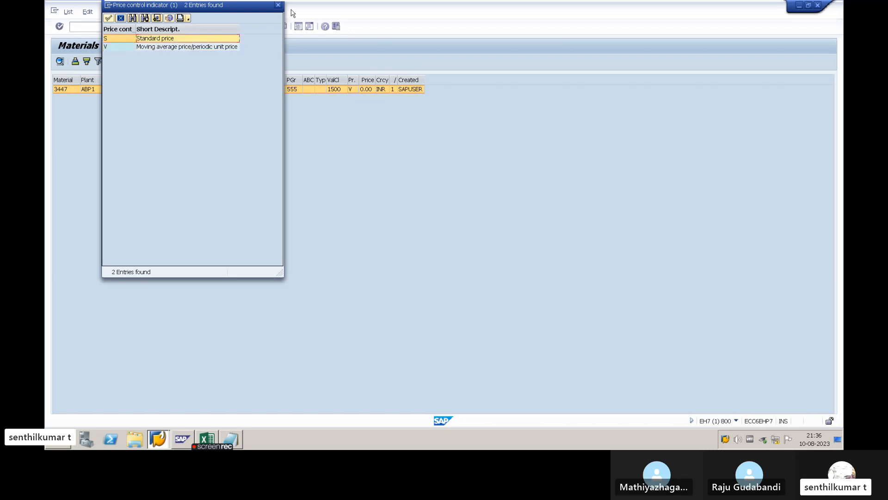
pyautogui.click(277, 5)
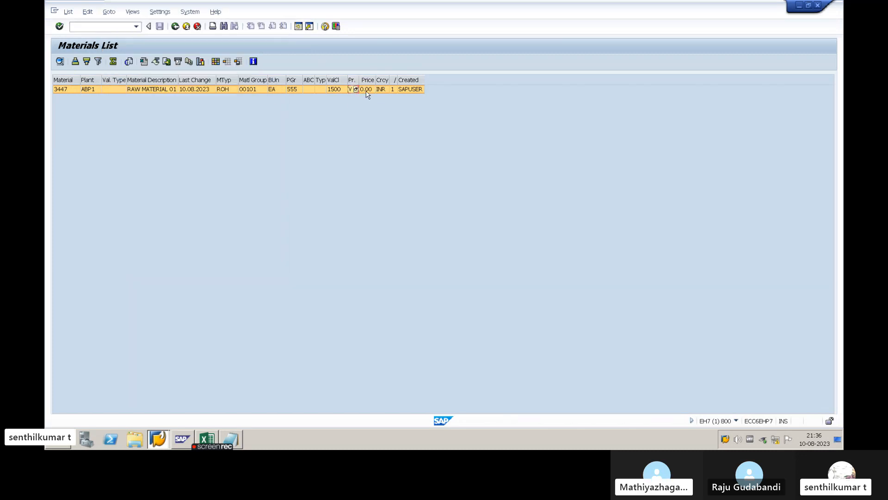
# - Widen the price unit column and check the listed material's price and price unit
pyautogui.click(368, 92)
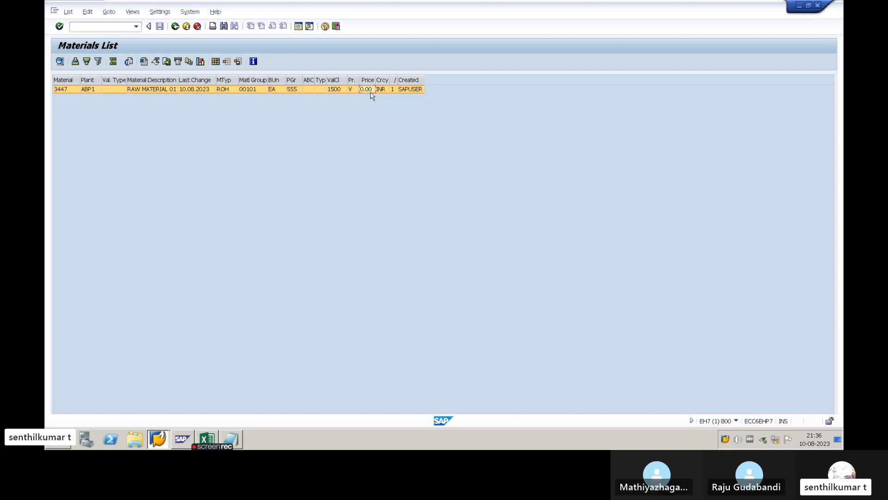
pyautogui.doubleClick(388, 80)
pyautogui.click(401, 90)
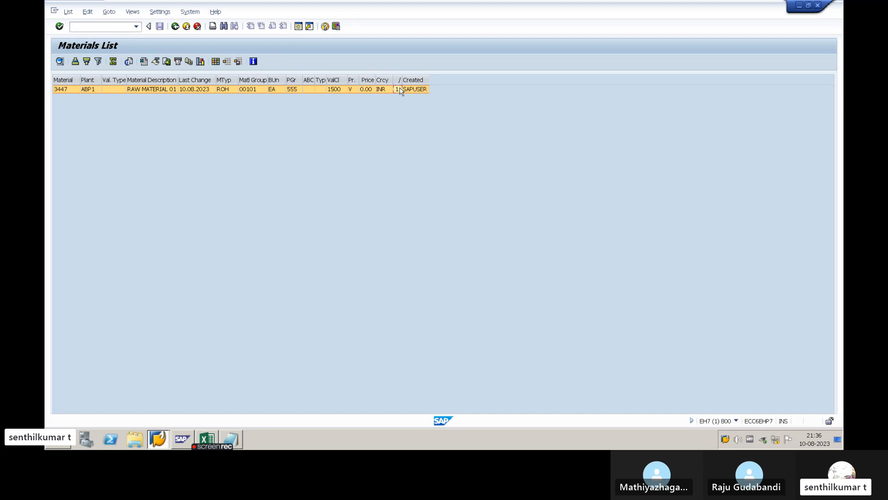
pyautogui.click(366, 92)
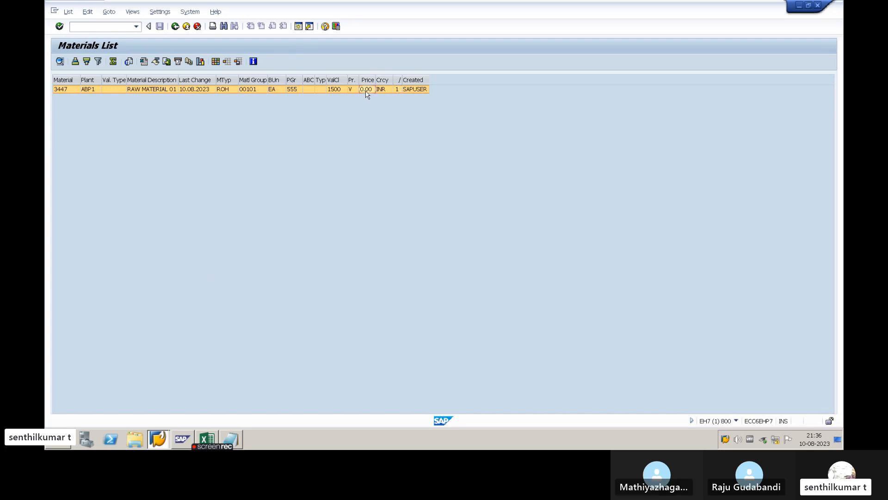
pyautogui.click(397, 90)
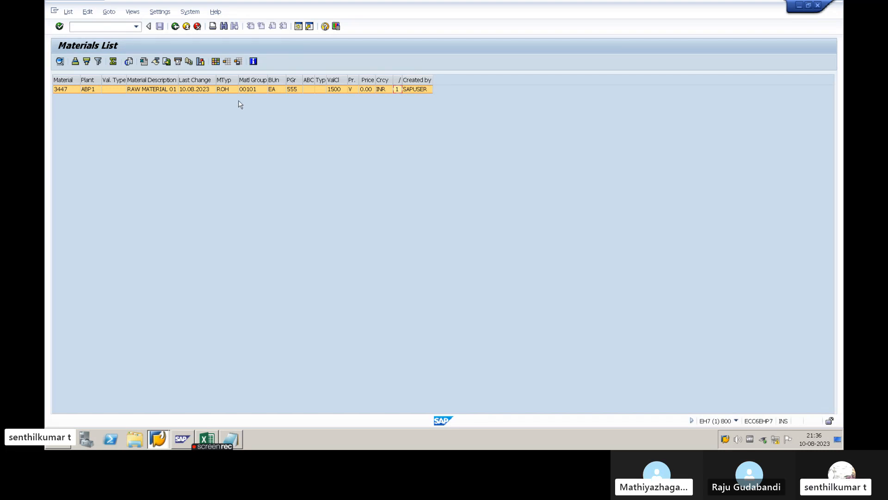
# - Return to the selection screen, set the material to 3437, clear the plant and run the materials list
pyautogui.click(177, 28)
pyautogui.click(167, 99)
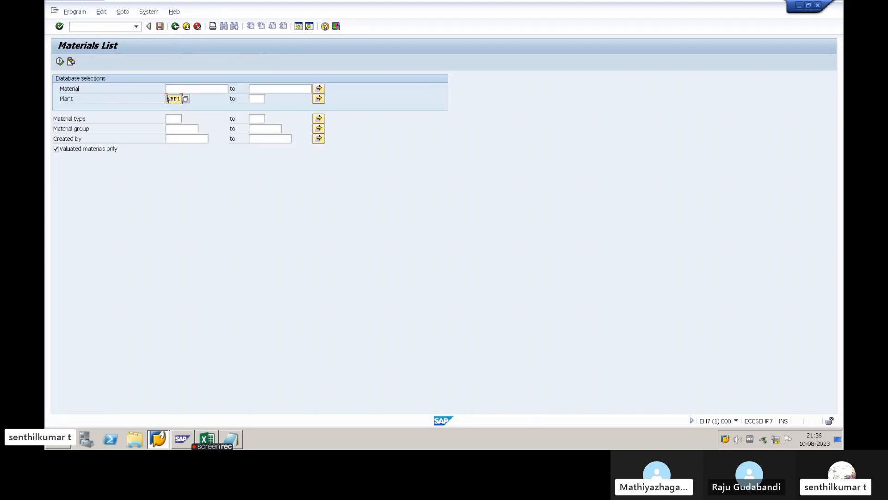
pyautogui.press('Up')
pyautogui.write('3437')
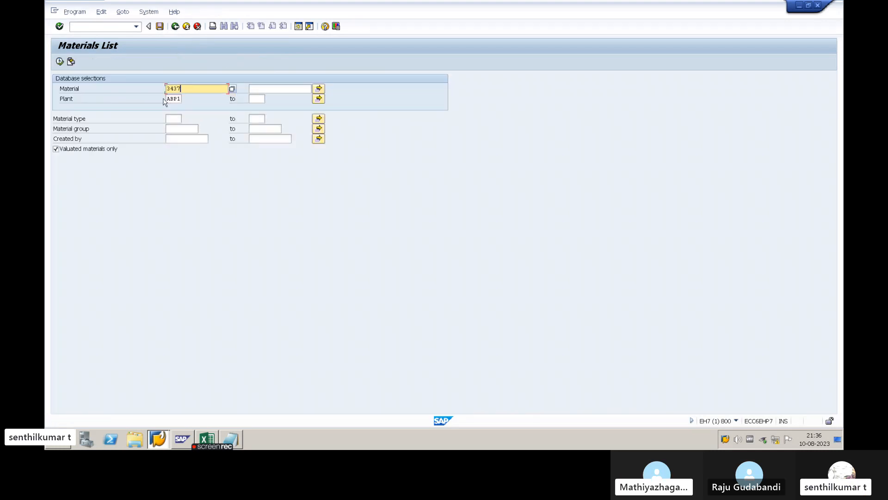
pyautogui.moveTo(167, 99); pyautogui.dragTo(196, 105)
pyautogui.press('BackSpace')
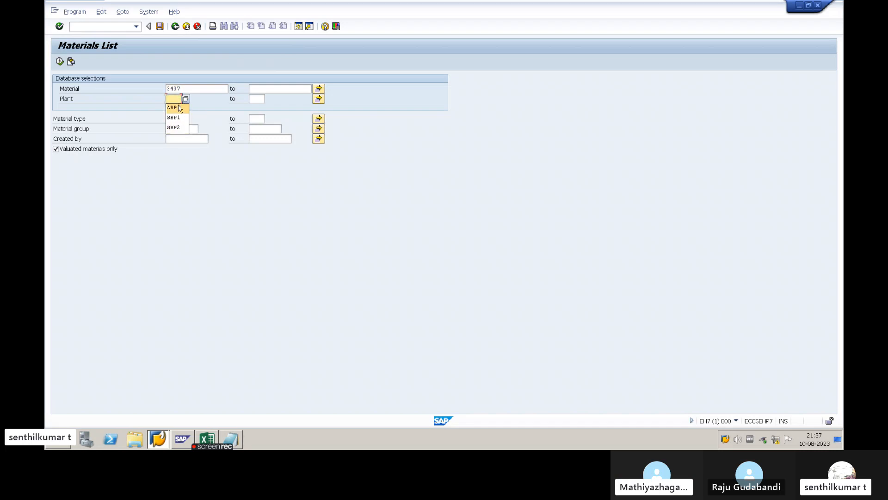
pyautogui.click(203, 111)
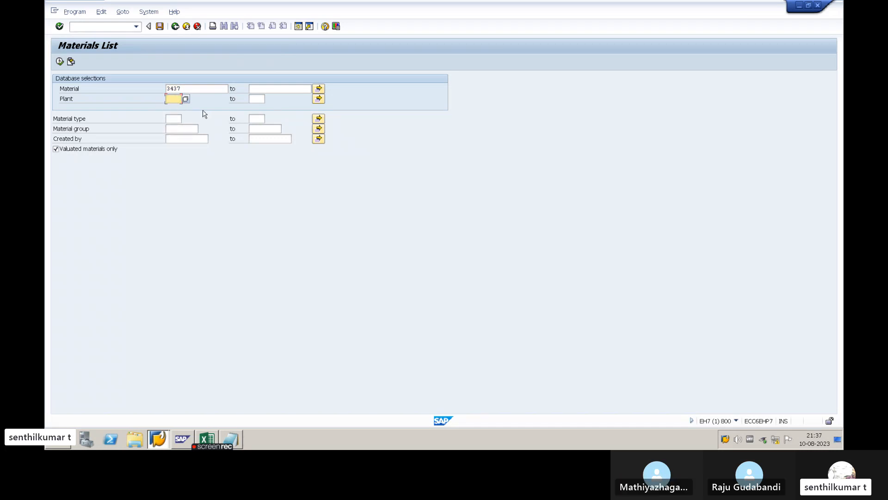
pyautogui.moveTo(194, 89); pyautogui.dragTo(155, 92)
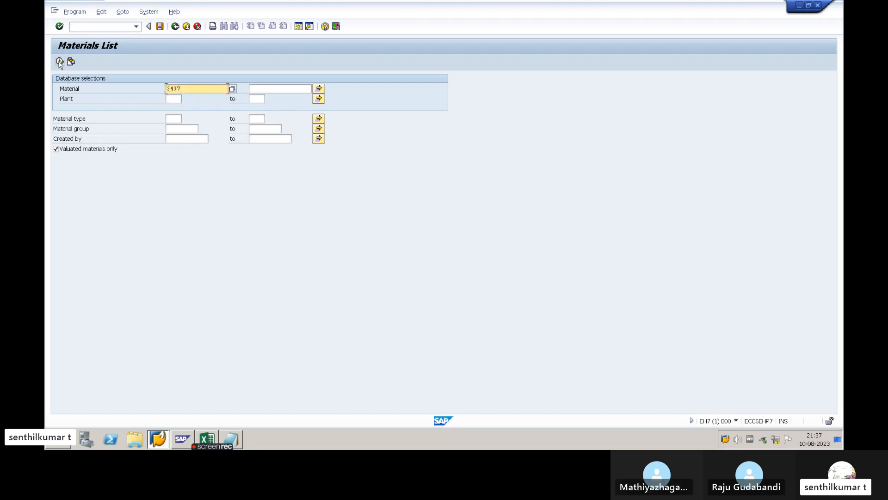
pyautogui.click(63, 97)
pyautogui.press('F8')
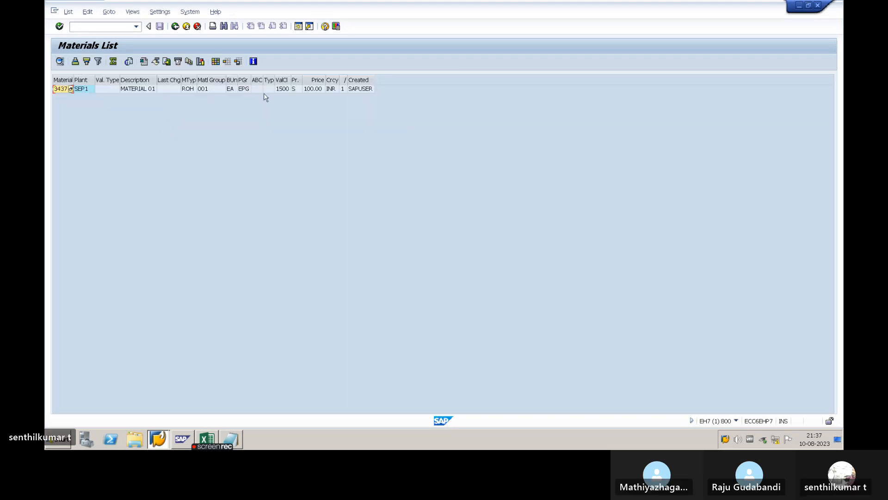
# - Go back to the selection screen and clear the material selection
pyautogui.click(175, 26)
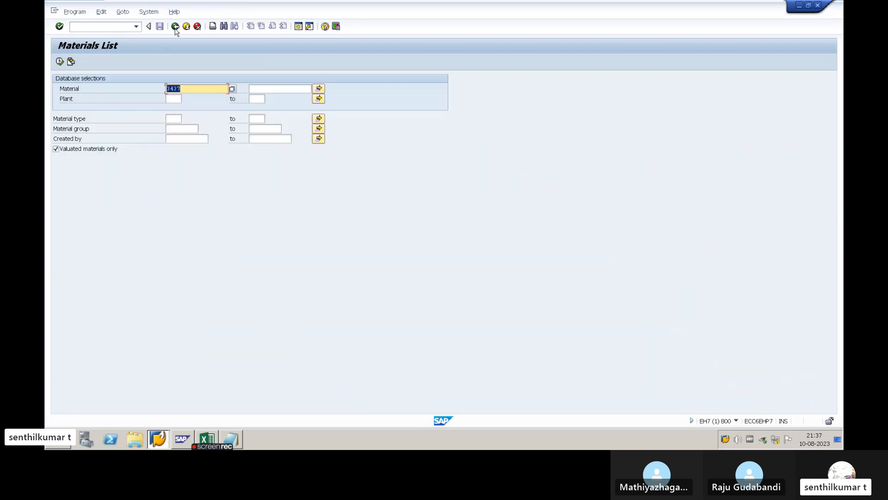
pyautogui.press('BackSpace')
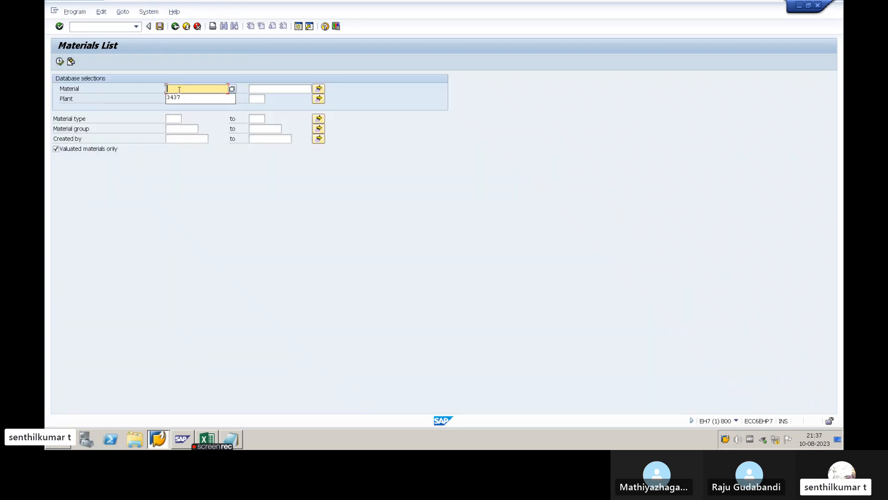
pyautogui.press('Escape')
pyautogui.click(174, 98)
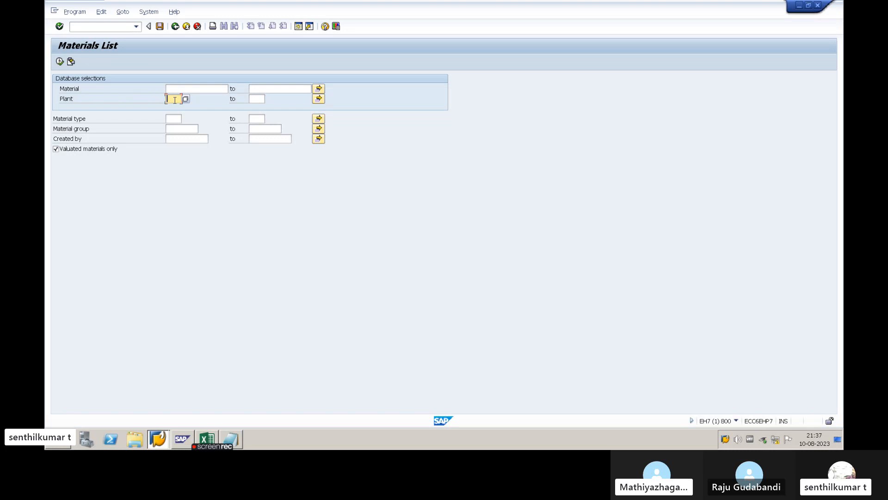
# - View the multiple selection dialogs for plant and material, close both without entries and leave the materials list
pyautogui.click(320, 99)
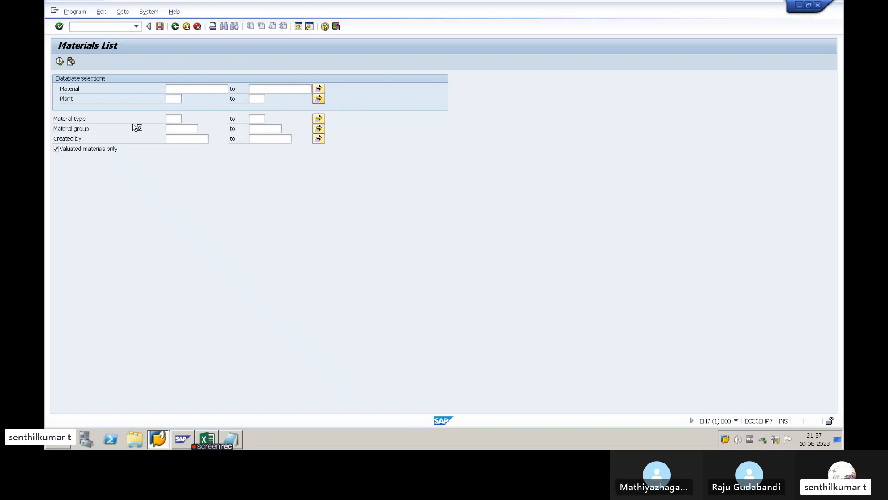
pyautogui.click(84, 142)
pyautogui.click(84, 152)
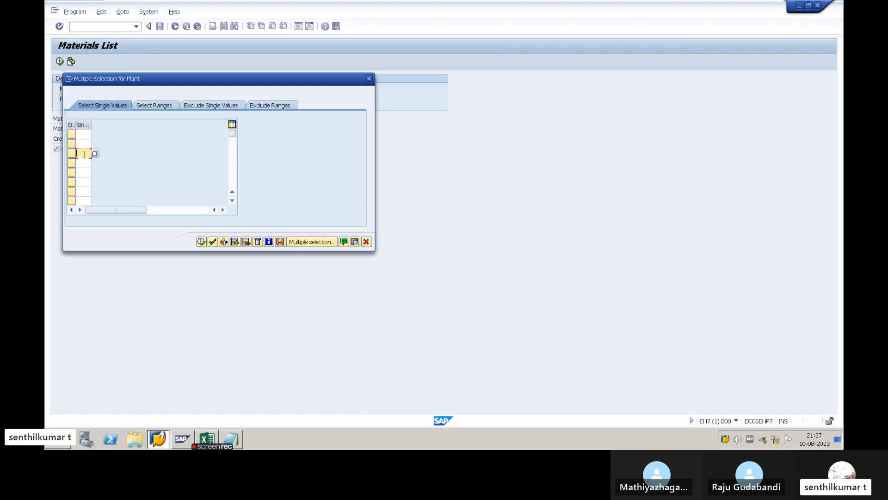
pyautogui.click(86, 134)
pyautogui.click(84, 144)
pyautogui.click(85, 152)
pyautogui.click(368, 78)
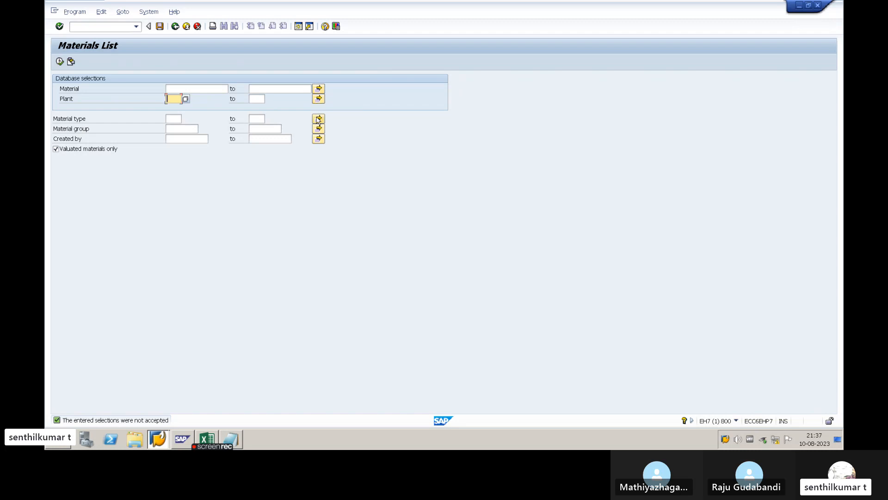
pyautogui.click(318, 88)
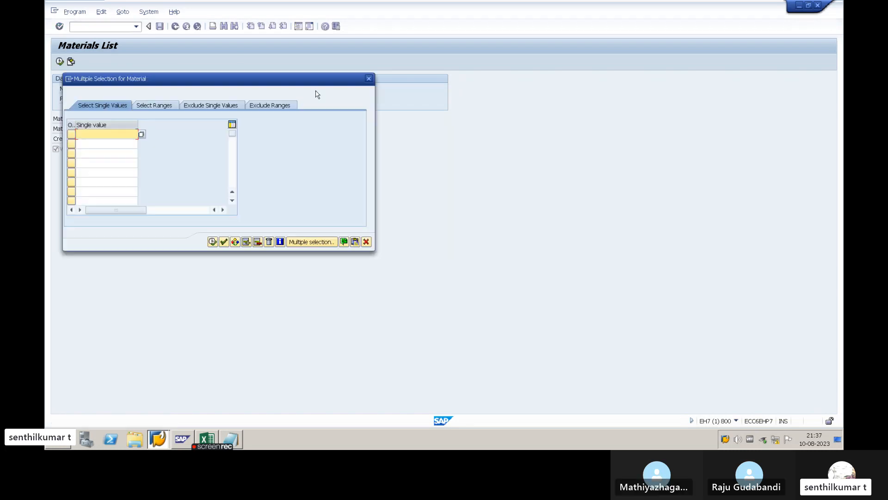
pyautogui.click(369, 79)
pyautogui.click(175, 27)
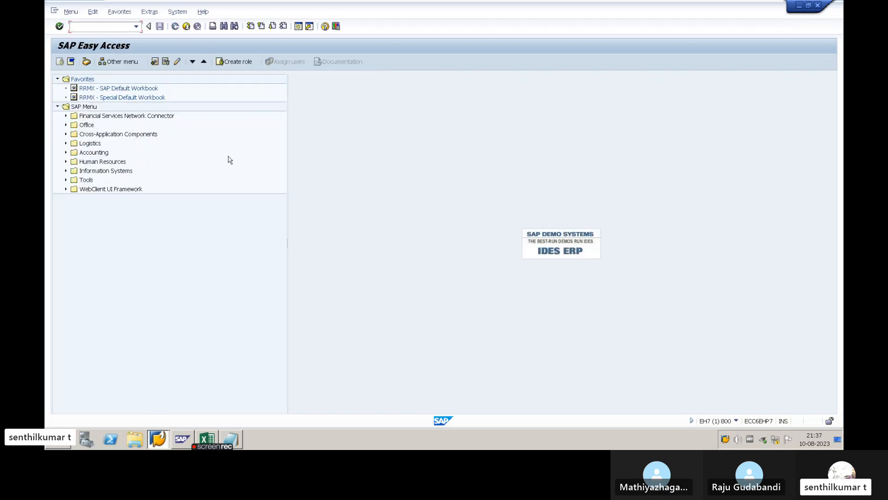
# - Switch to Notepad and add the line "6. MATERIAL FLAG DELETION - MM06" below the material list entry
pyautogui.hotkey('alt', 'Tab')
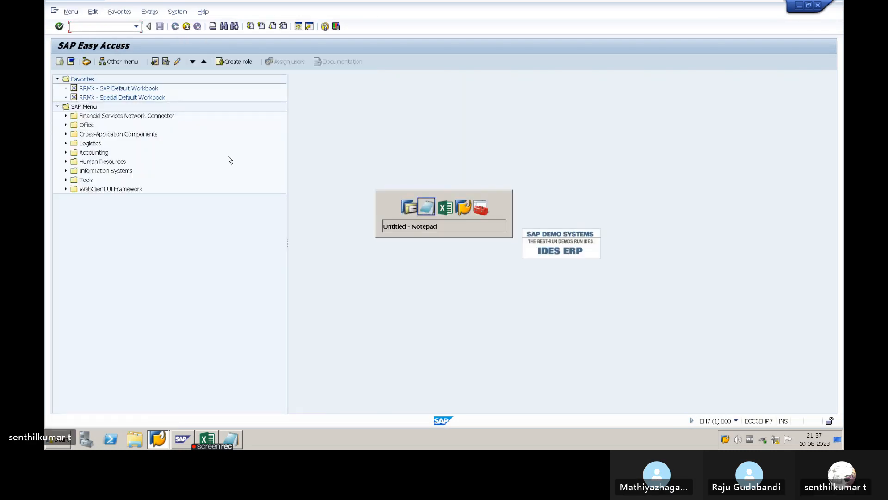
pyautogui.press('Return')
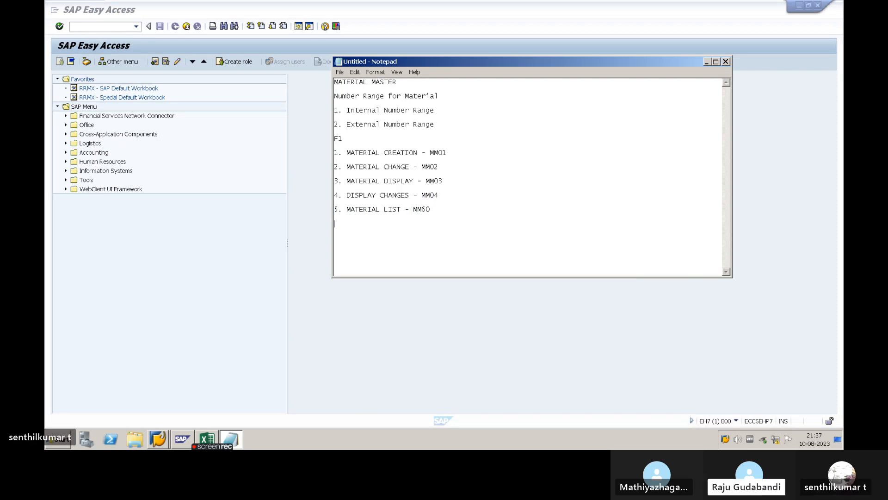
pyautogui.write('6. ')
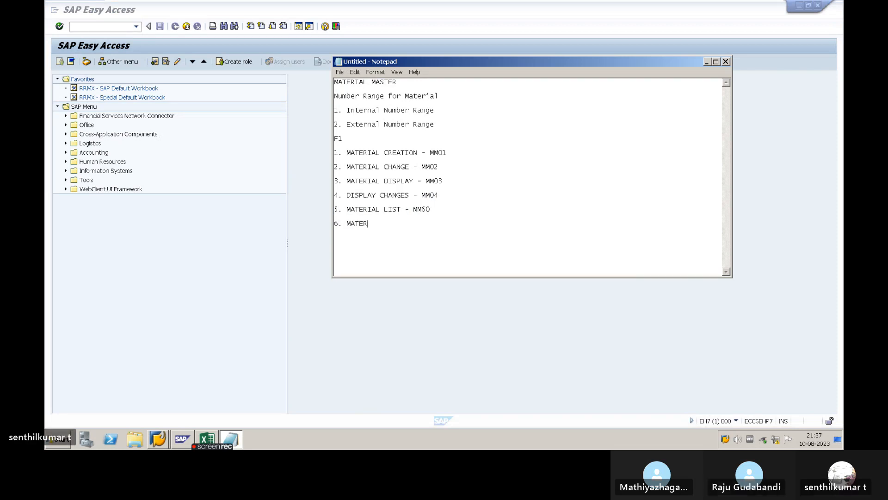
pyautogui.write('MATERIAL ')
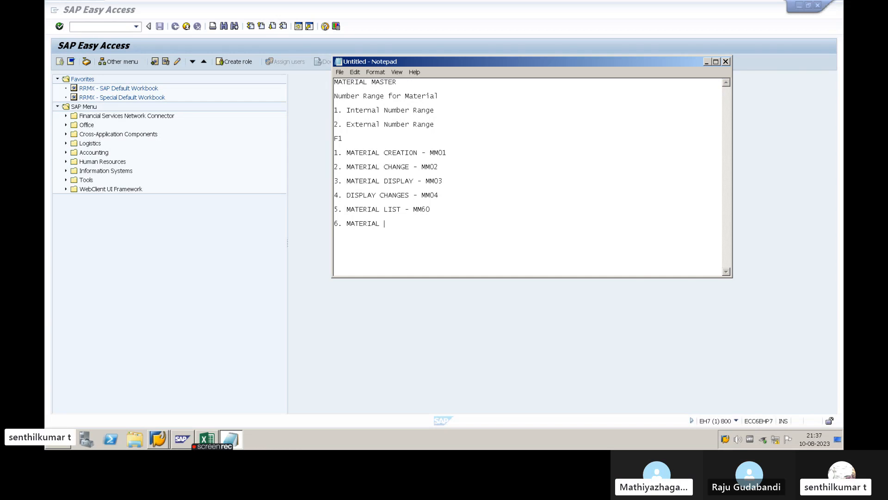
pyautogui.write('FLG DE')
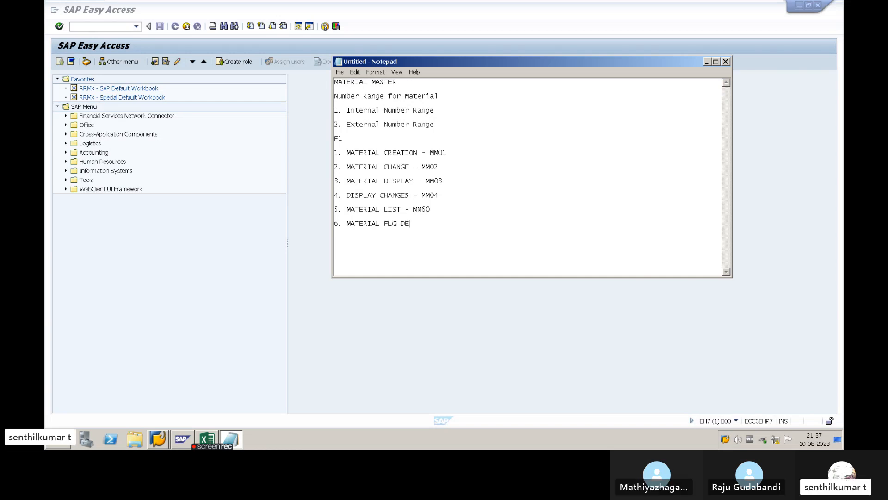
pyautogui.press('BackSpace')
pyautogui.press('BackSpace')
pyautogui.press('BackSpace')
pyautogui.press('BackSpace')
pyautogui.write('AG ')
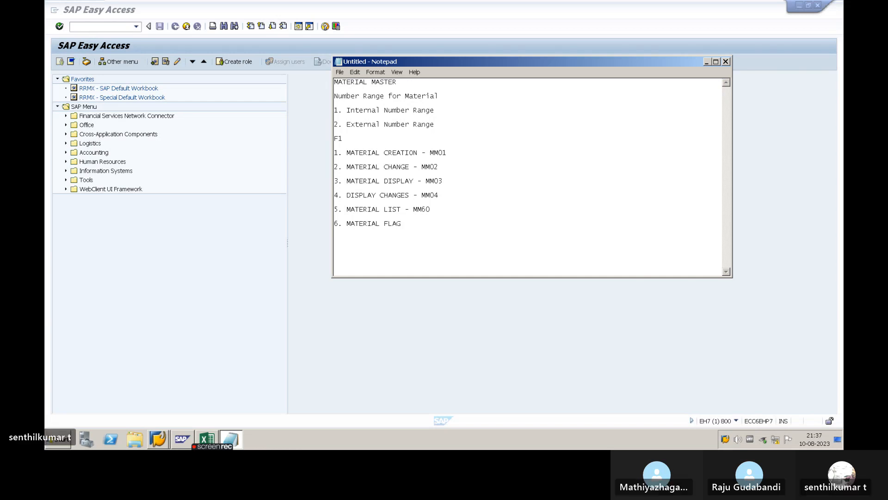
pyautogui.write('DELETION - ')
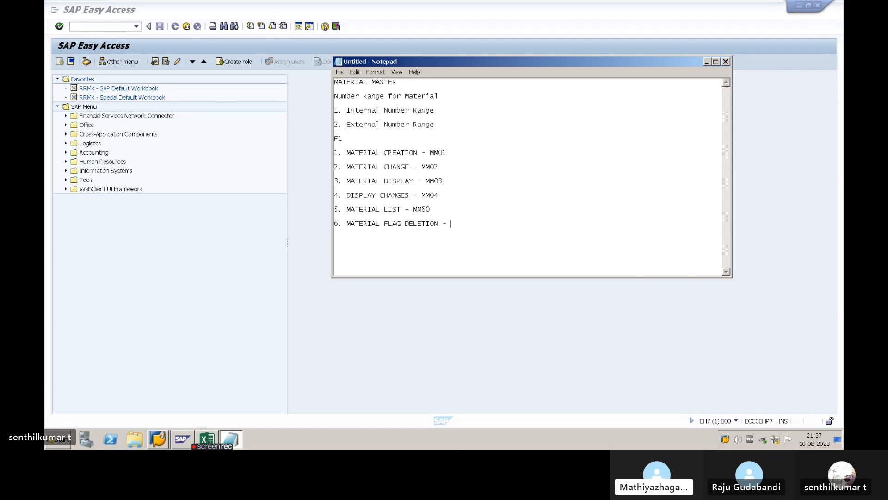
pyautogui.write('MM06')
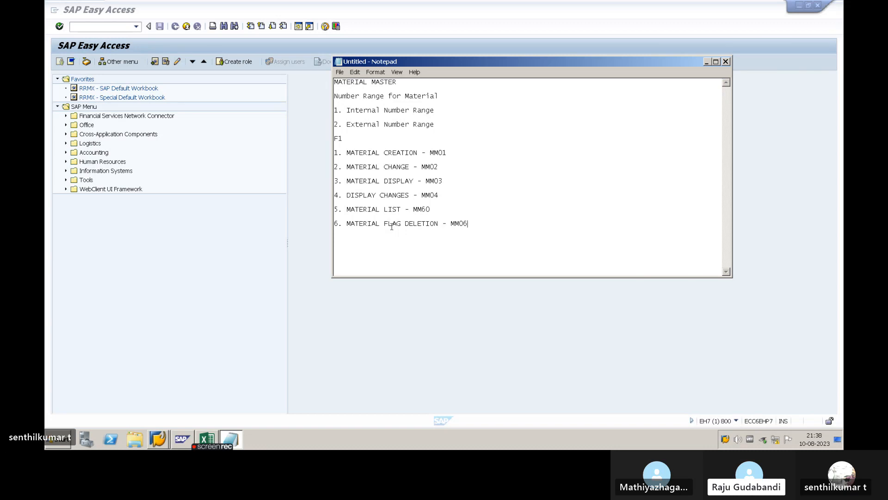
pyautogui.hotkey('alt', 'Tab')
pyautogui.press('Escape')
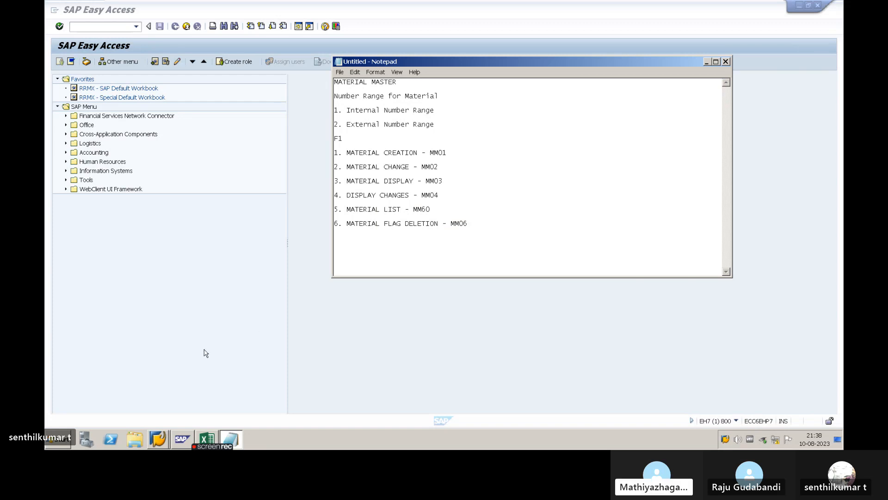
pyautogui.hotkey('alt', 'Tab')
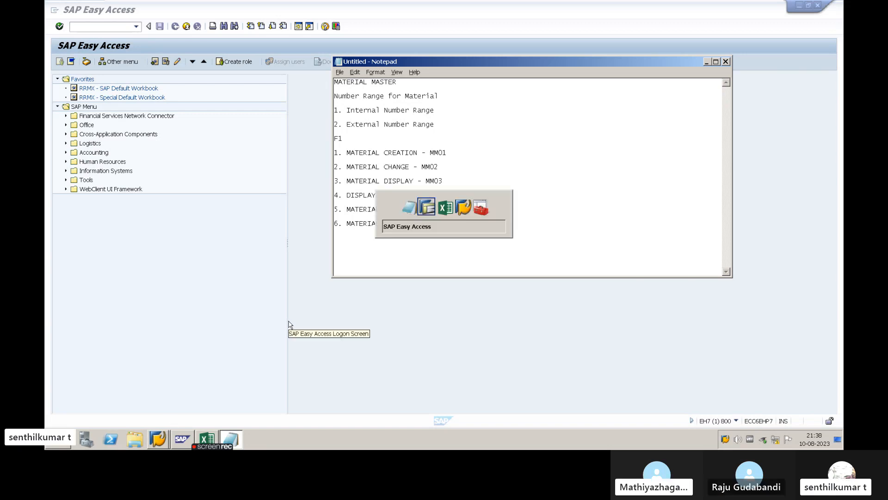
pyautogui.hotkey('alt', 'Tab')
pyautogui.hotkey('alt', 'Tab')
pyautogui.hotkey('alt', 'shift', 'Tab')
pyautogui.hotkey('alt', 'shift', 'Tab')
pyautogui.hotkey('alt', 'shift', 'Tab')
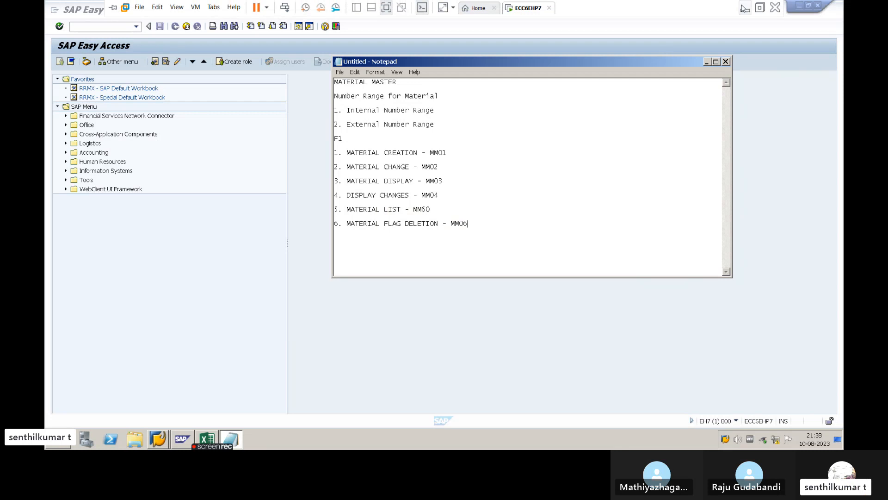
pyautogui.click(741, 7)
pyautogui.click(362, 439)
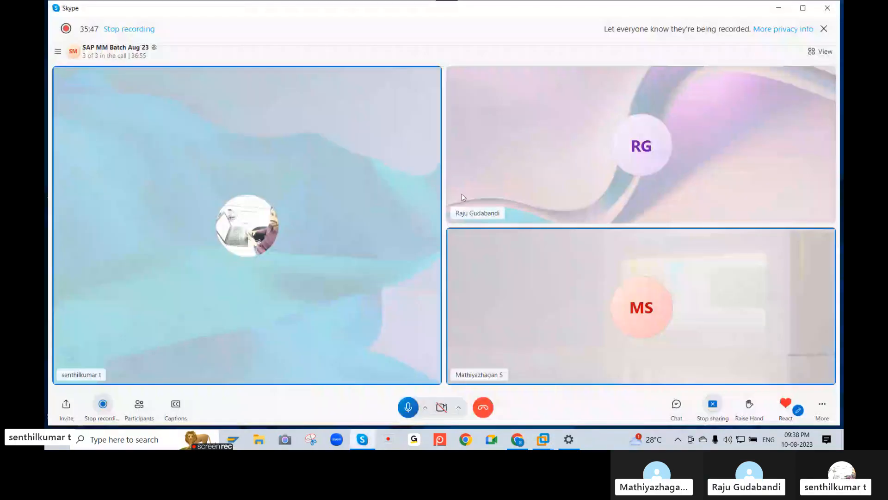
pyautogui.click(813, 53)
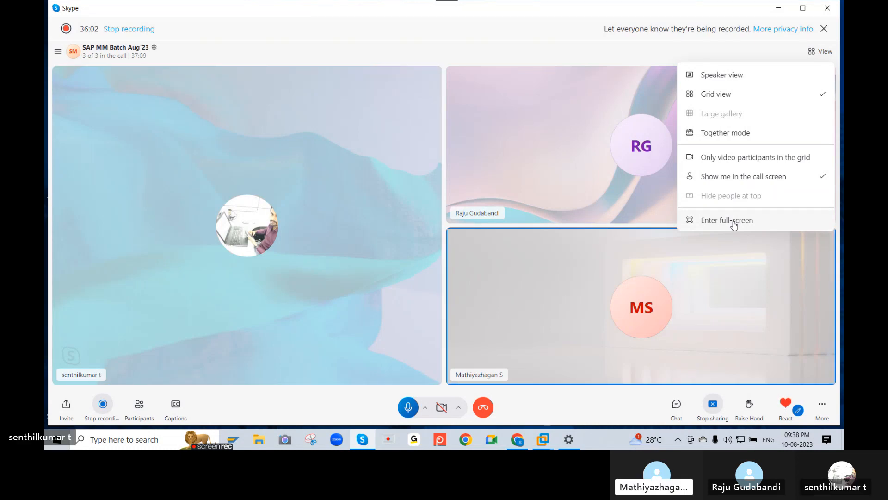
pyautogui.click(542, 36)
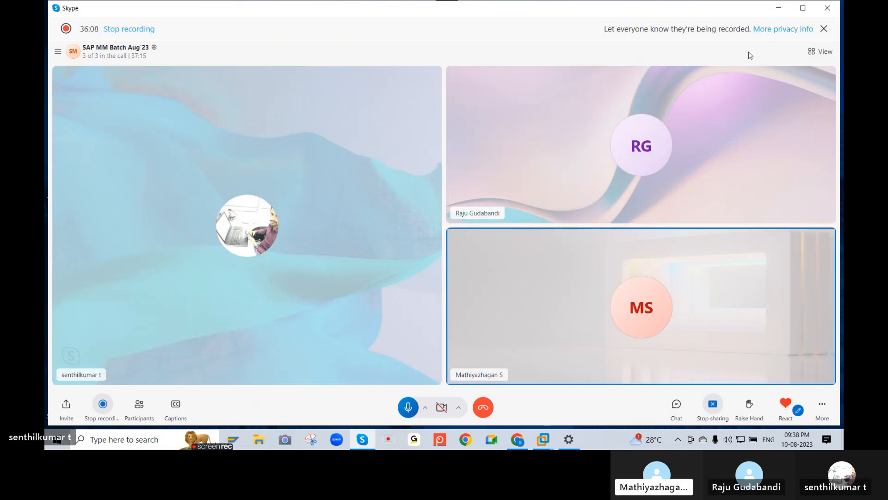
pyautogui.click(778, 14)
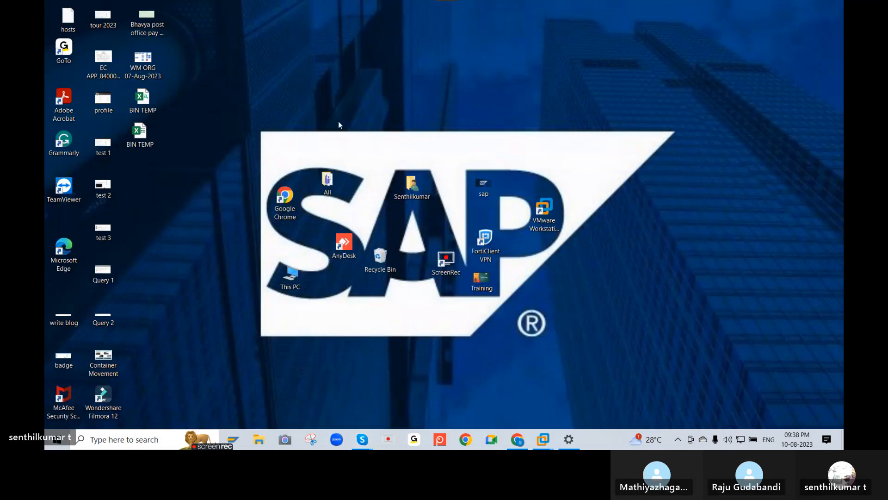
pyautogui.hotkey('alt', 'Tab')
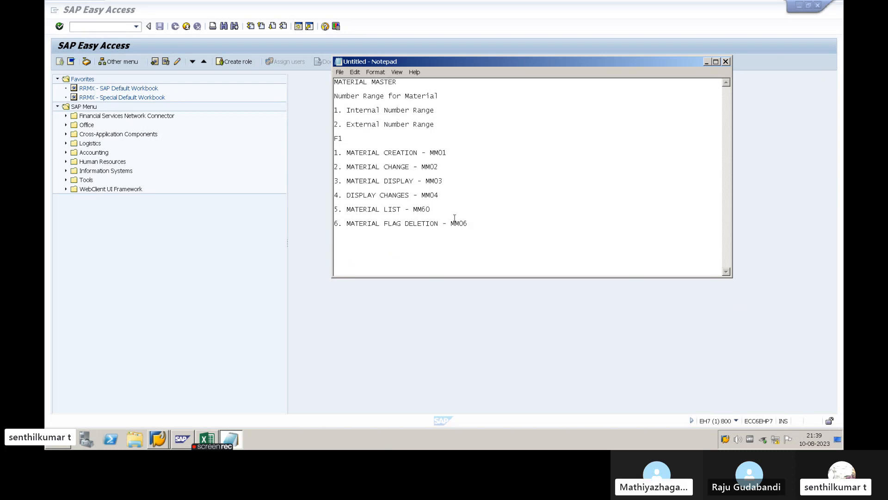
# - Switch to SAP and start transaction MM06 for flagging a material for deletion
pyautogui.hotkey('alt', 'Tab')
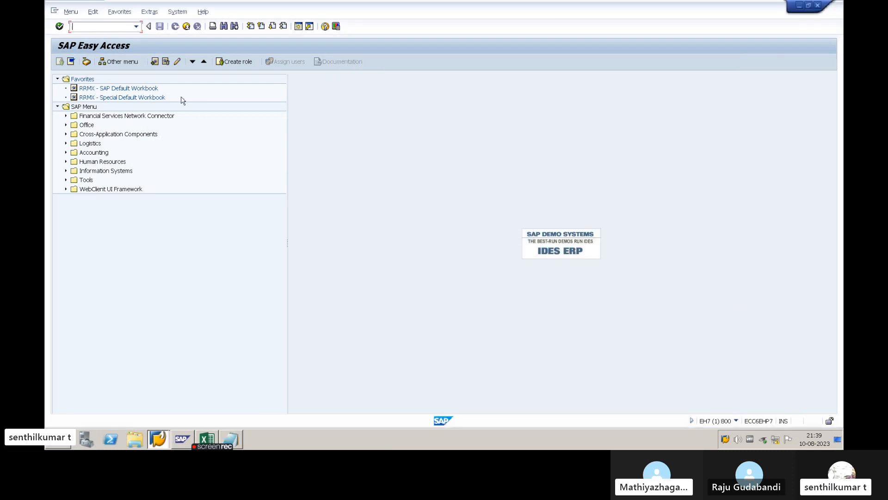
pyautogui.write('MM06')
pyautogui.press('Return')
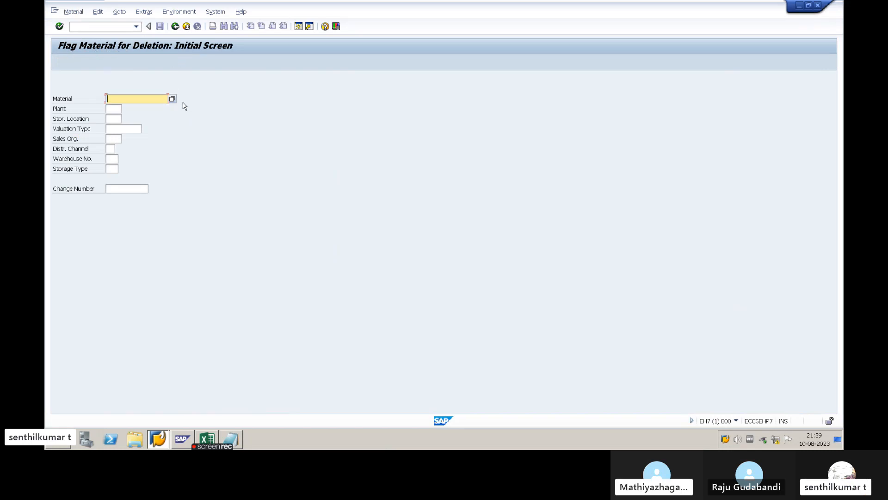
# - Switch to Notepad and add the sub-entry "1. cLIENT LEVEL" below the MM06 line
pyautogui.hotkey('alt', 'Tab')
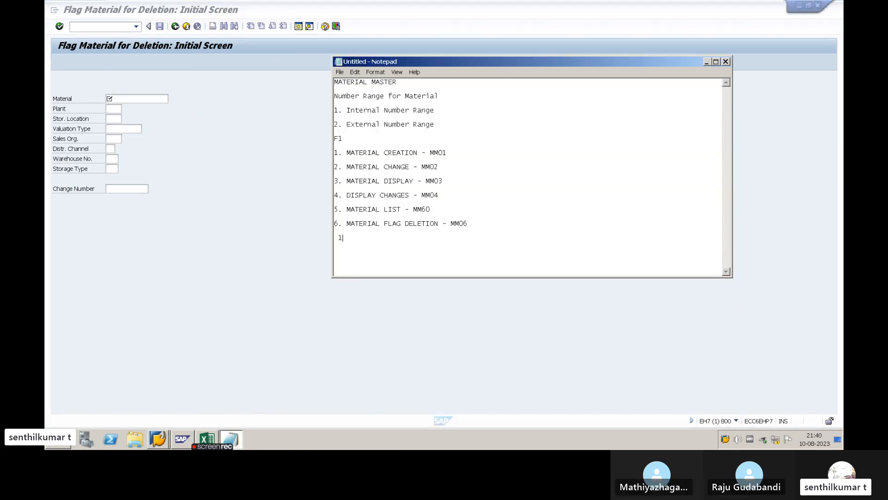
pyautogui.write('. ')
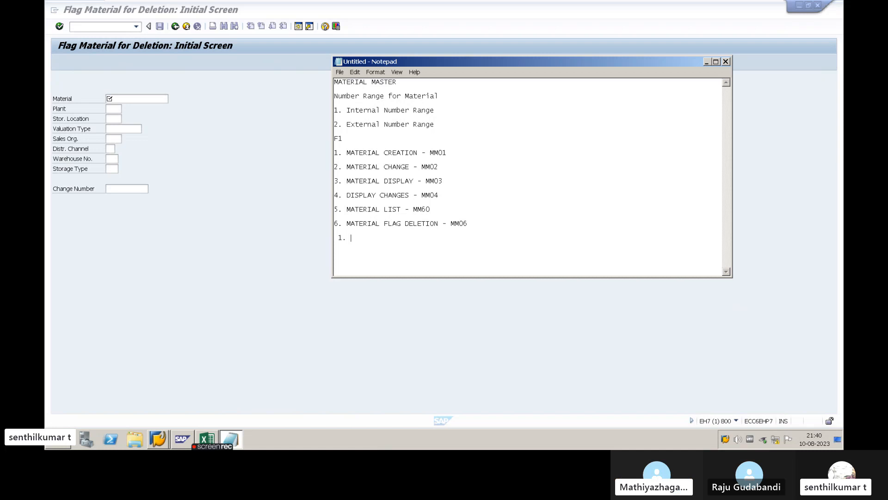
pyautogui.write('v')
pyautogui.write('CLIENT LE')
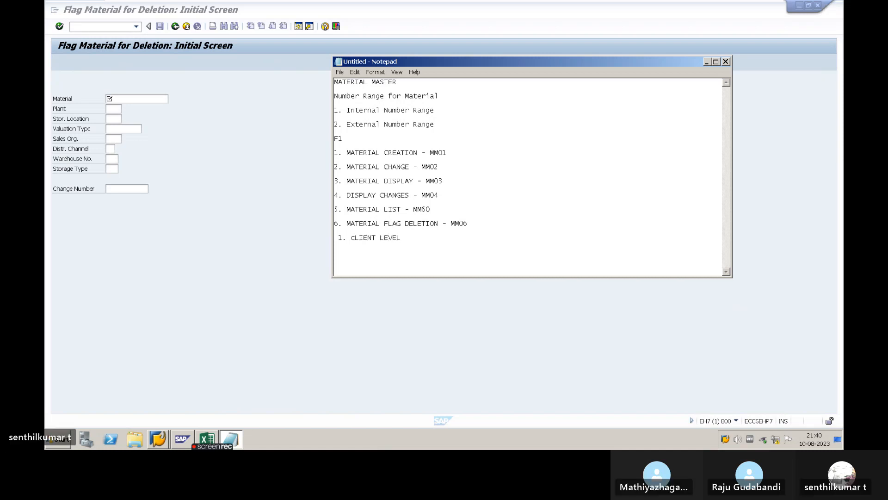
pyautogui.press('Return')
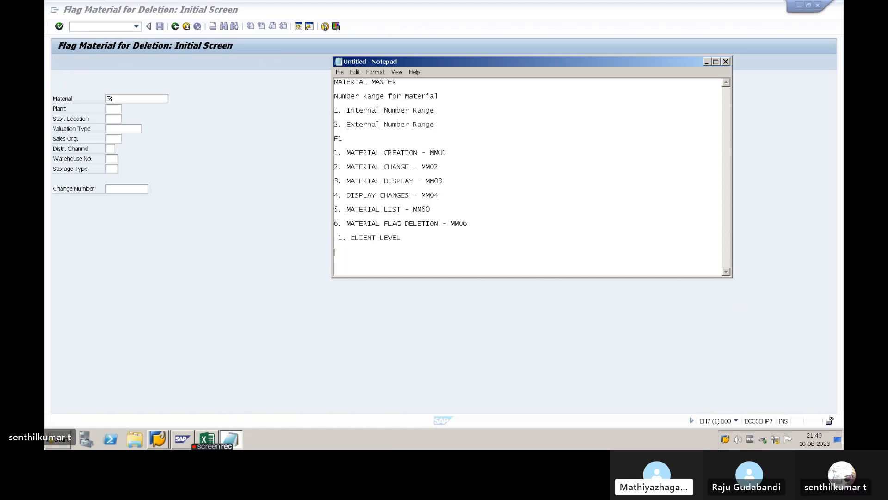
# - Add the sub-entry "2. PLANT LEVEL" below the client level entry
pyautogui.write('2')
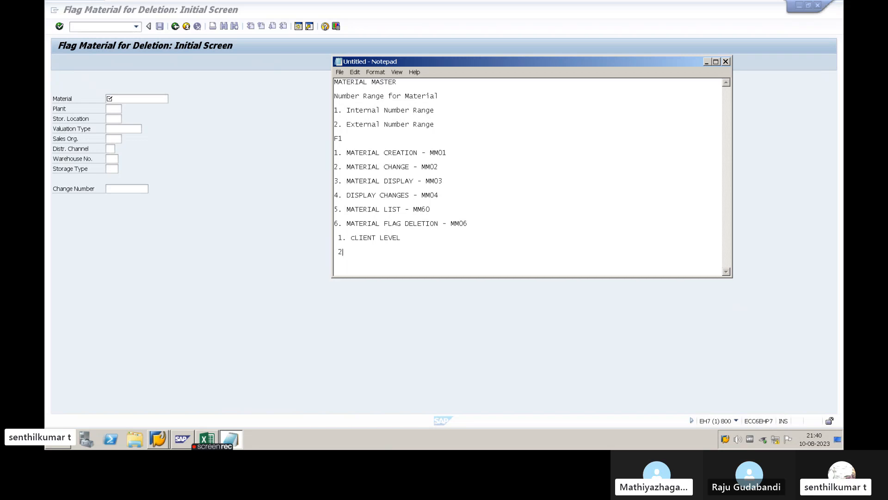
pyautogui.write('. pL')
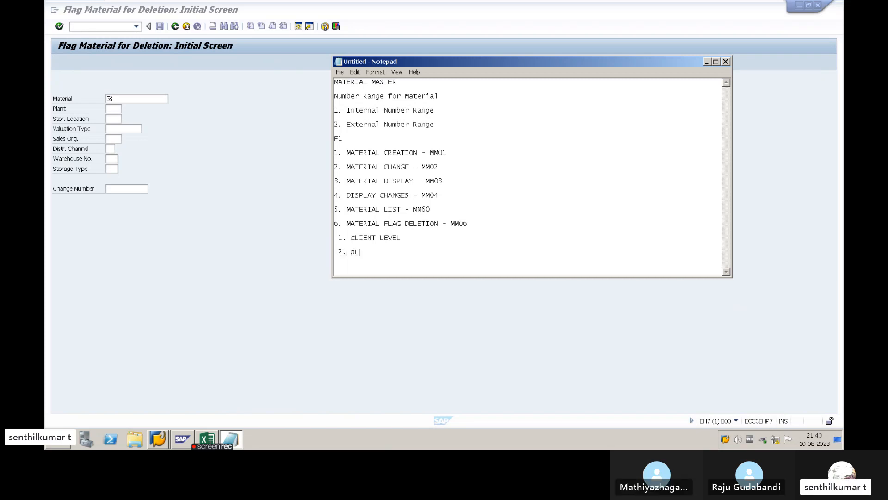
pyautogui.press('BackSpace')
pyautogui.press('BackSpace')
pyautogui.write('PLANT')
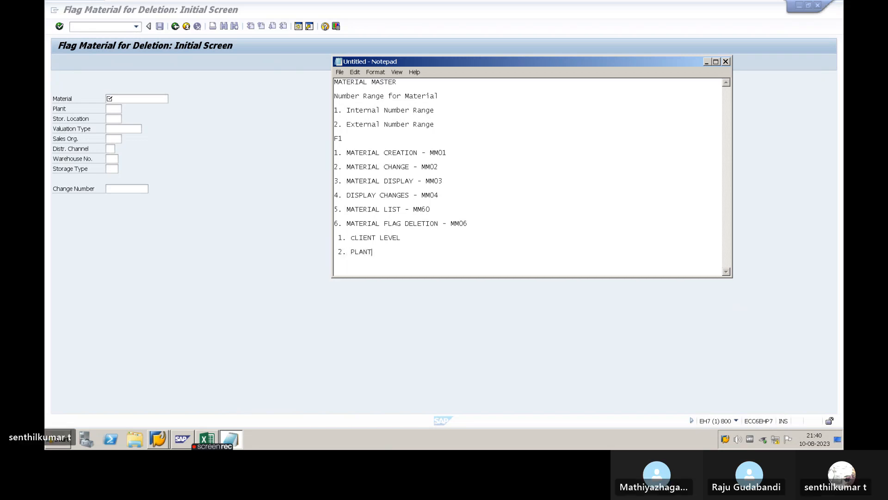
pyautogui.write(' LEVEL')
pyautogui.press('Return')
pyautogui.press('Return')
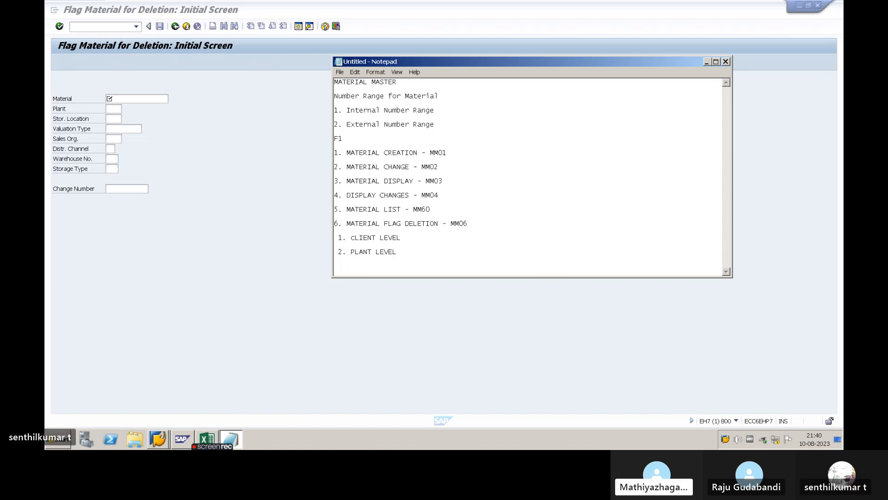
# - Add the sub-entry "3. STO.LOC LEVEL" below the plant level entry
pyautogui.write('3. STO,LOC')
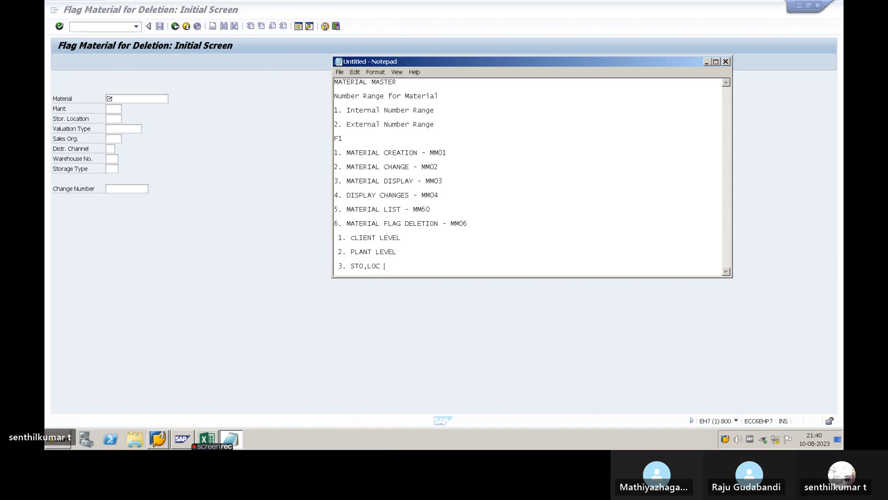
pyautogui.write('O')
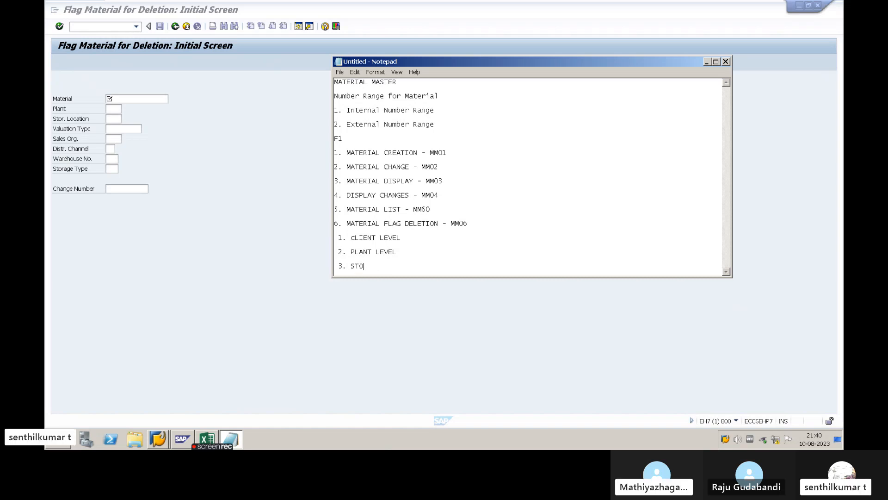
pyautogui.write('.LOC LEVEL')
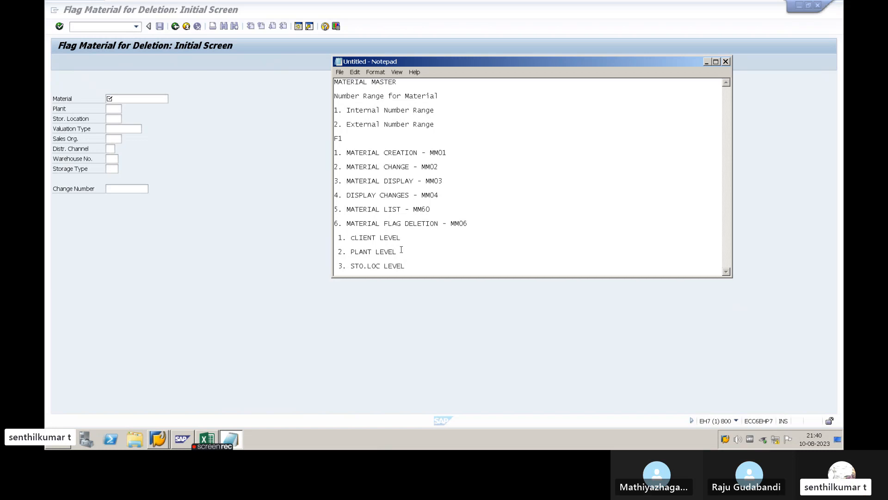
# - Copy material number 3447 from the other window and paste it as the material on SAP's deletion flag screen
pyautogui.hotkey('alt', 'Tab')
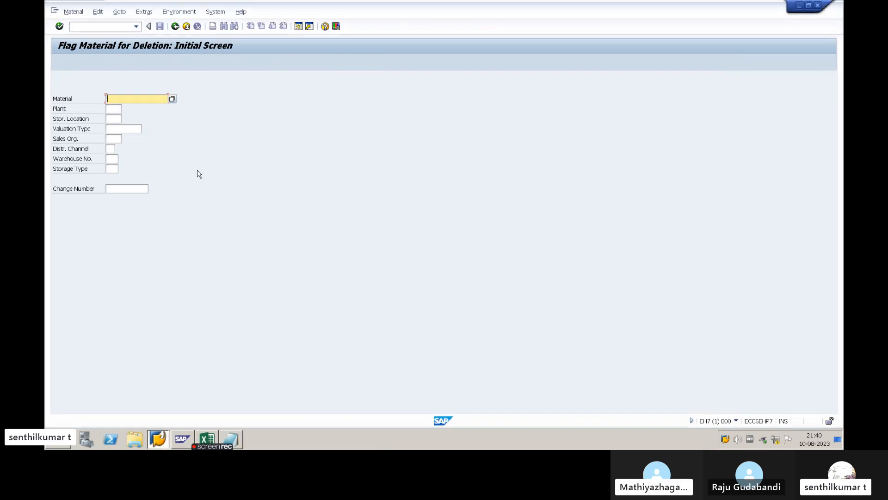
pyautogui.hotkey('alt', 'Tab')
pyautogui.hotkey('alt', 'Tab')
pyautogui.hotkey('alt', 'Tab')
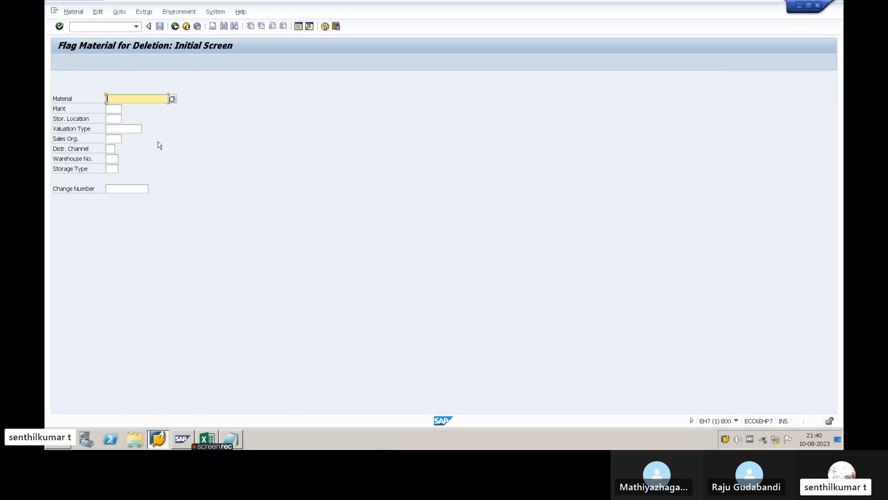
pyautogui.hotkey('ctrl', 'c')
pyautogui.hotkey('alt', 'Tab')
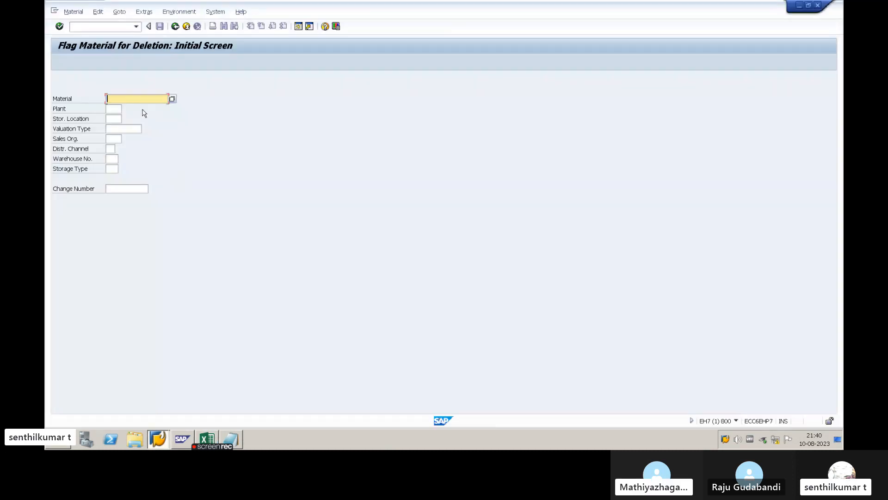
pyautogui.hotkey('ctrl', 'v')
# - Leave plant and storage location empty and open the deletion flag data for material 3447
pyautogui.click(114, 111)
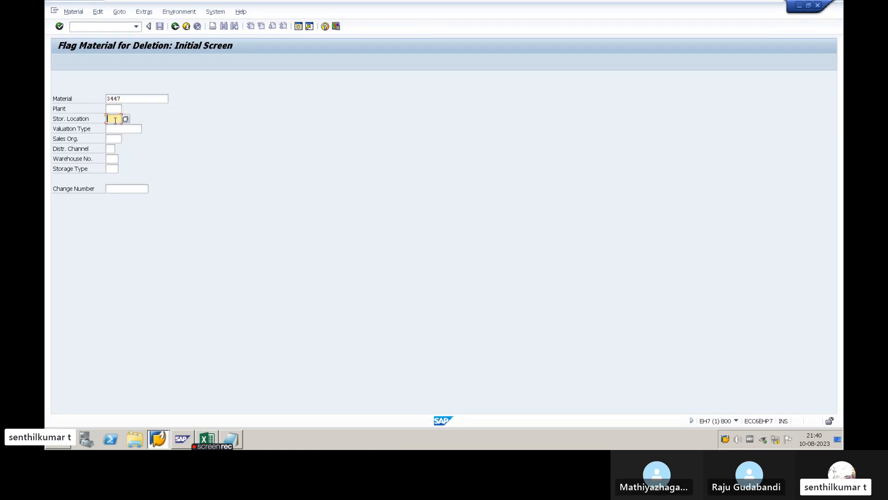
pyautogui.click(125, 99)
pyautogui.moveTo(125, 99); pyautogui.dragTo(106, 99)
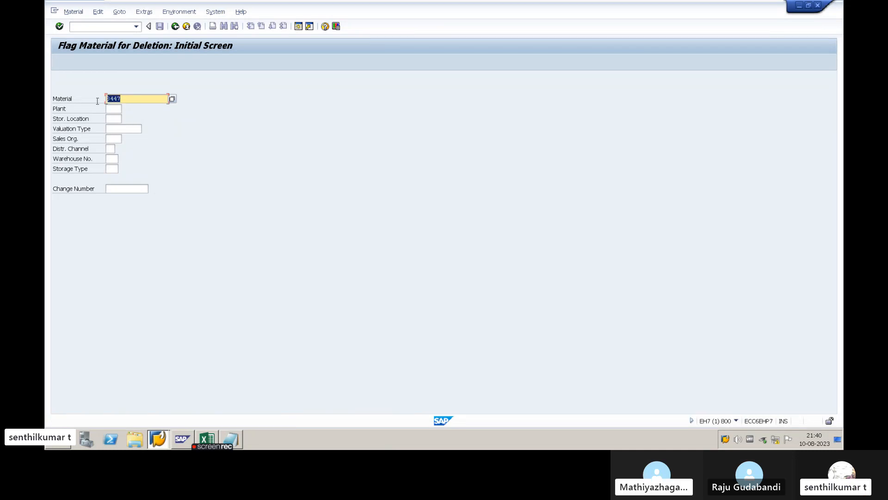
pyautogui.press('Return')
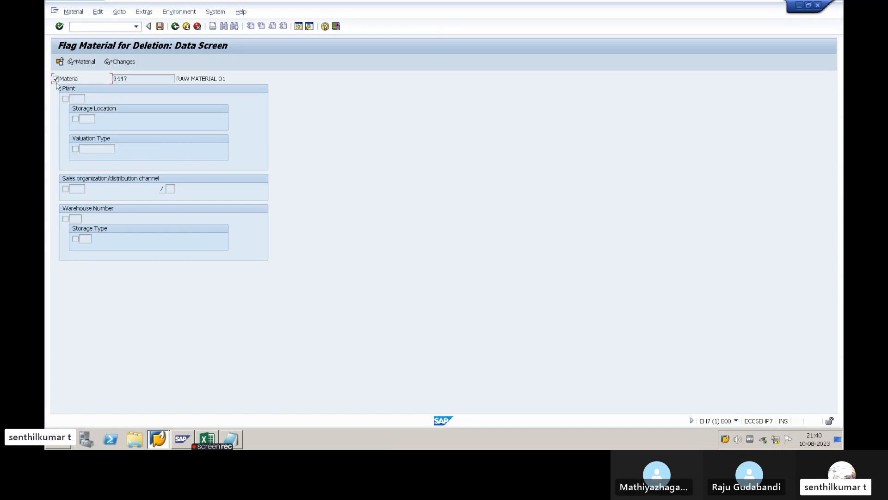
# - Set the deletion flag for material 3447 at material level and apply it to all subordinate levels
pyautogui.click(69, 83)
pyautogui.click(65, 99)
pyautogui.click(75, 120)
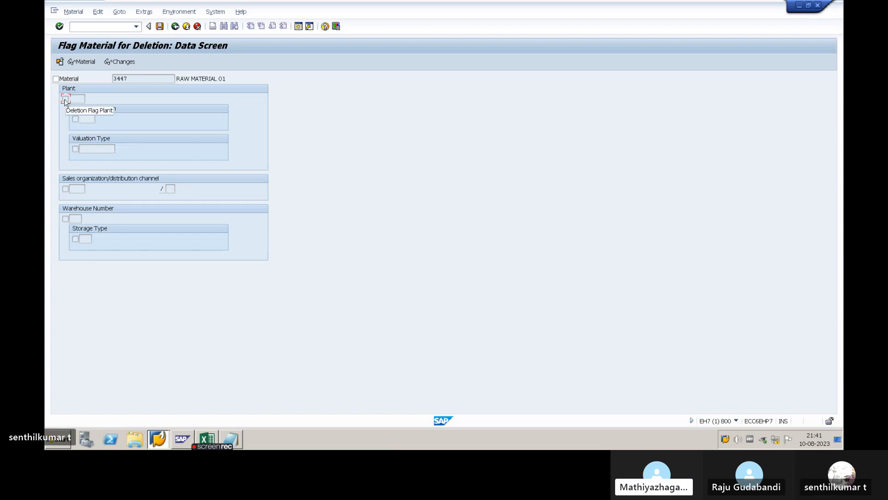
pyautogui.click(75, 119)
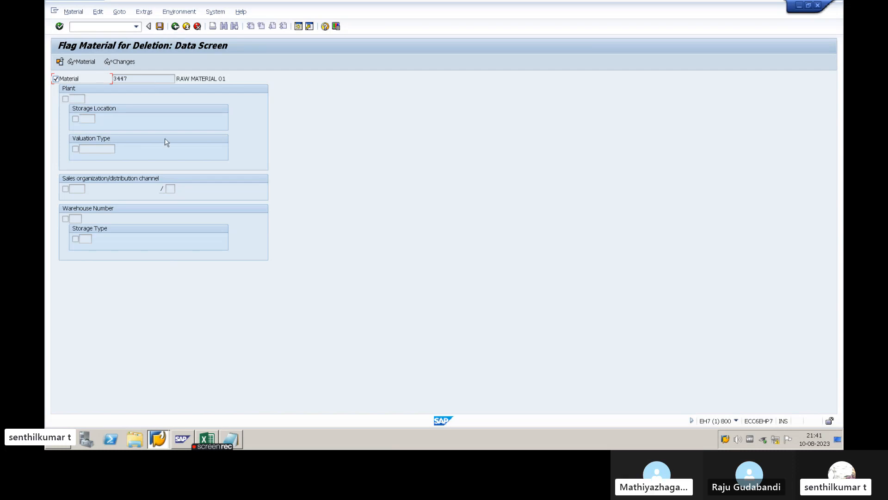
pyautogui.press('Return')
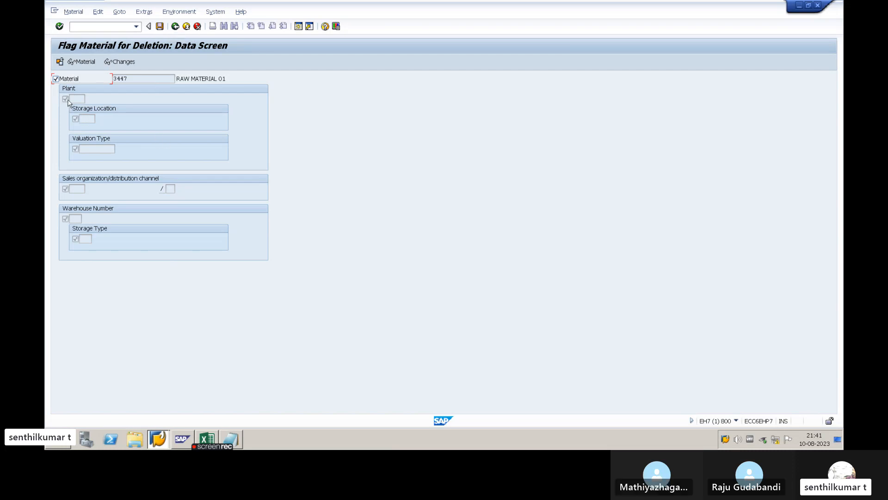
# - Go over the valuation type, warehouse and plant flags of material 3447 and save the deletion flags
pyautogui.click(76, 149)
pyautogui.click(66, 219)
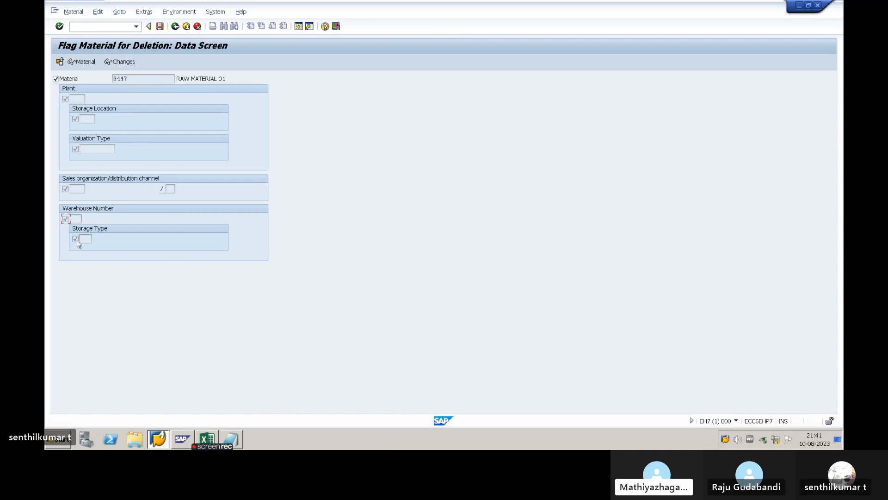
pyautogui.click(66, 100)
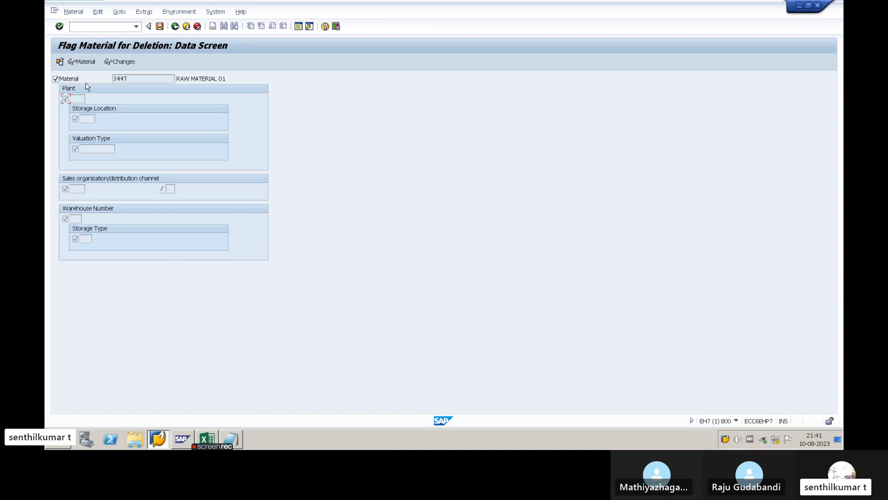
pyautogui.click(123, 78)
pyautogui.click(160, 26)
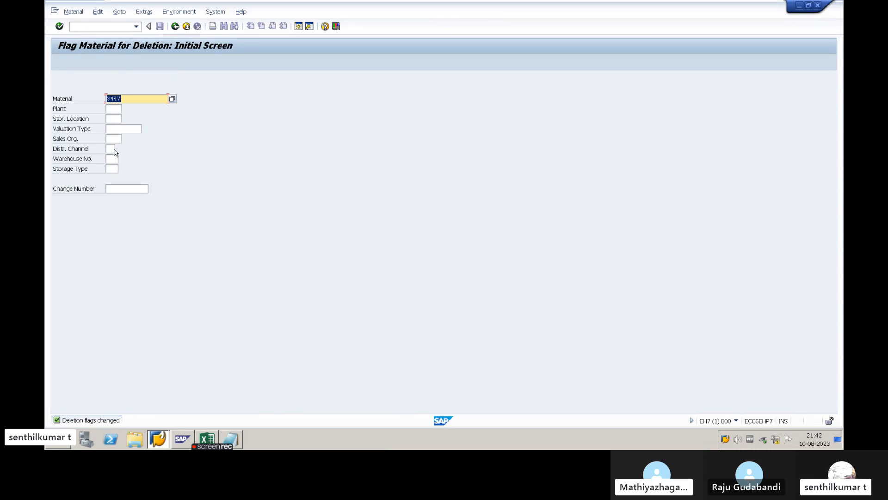
# - Open the deletion flag data for material 3447, clear its material-level deletion flag and save
pyautogui.click(134, 99)
pyautogui.press('Return')
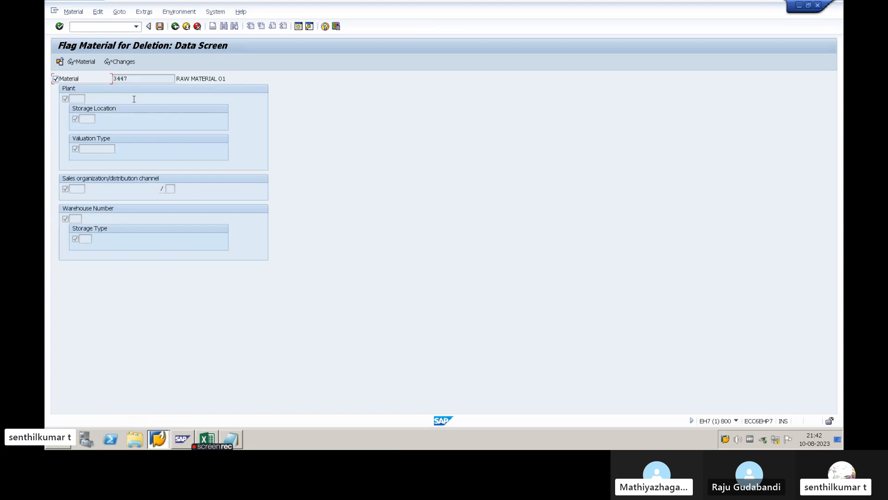
pyautogui.click(56, 79)
pyautogui.click(159, 27)
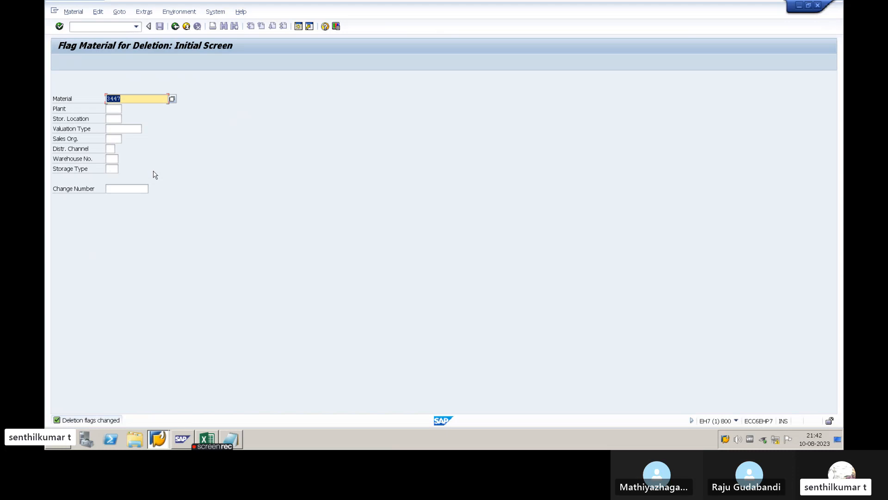
# - Copy plant code ABP1 from the Excel setup sheet into SAP's plant field and open the deletion flag data for material 3447
pyautogui.hotkey('alt', 'Tab')
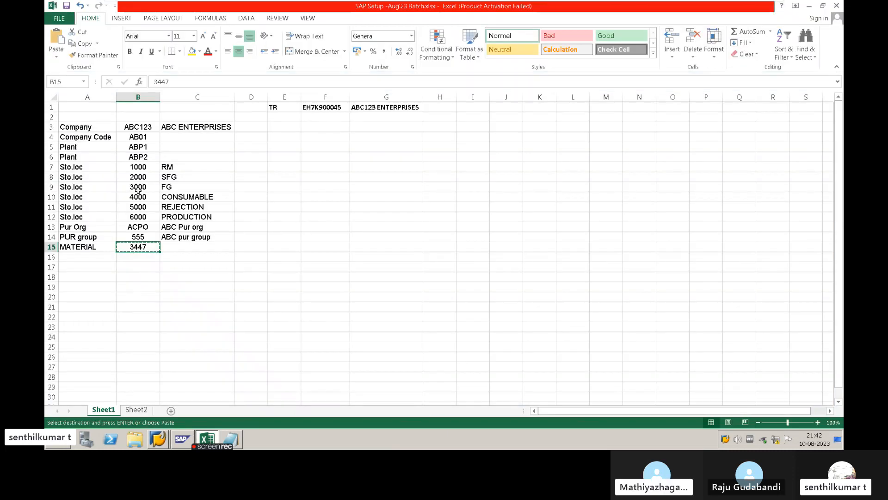
pyautogui.click(143, 147)
pyautogui.hotkey('ctrl', 'c')
pyautogui.hotkey('alt', 'Tab')
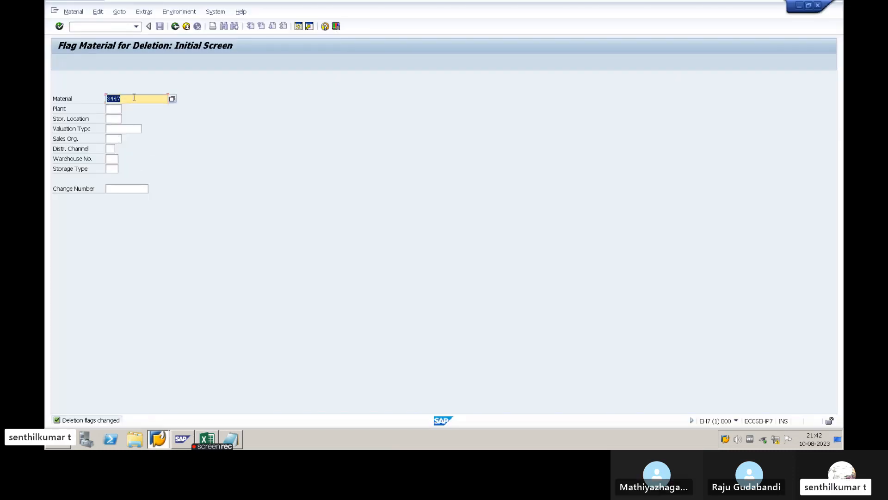
pyautogui.click(115, 110)
pyautogui.hotkey('ctrl', 'v')
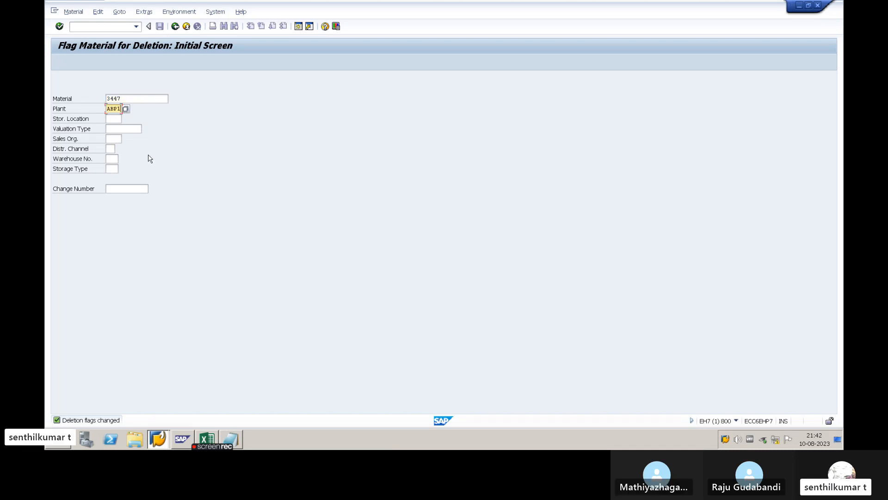
pyautogui.press('Return')
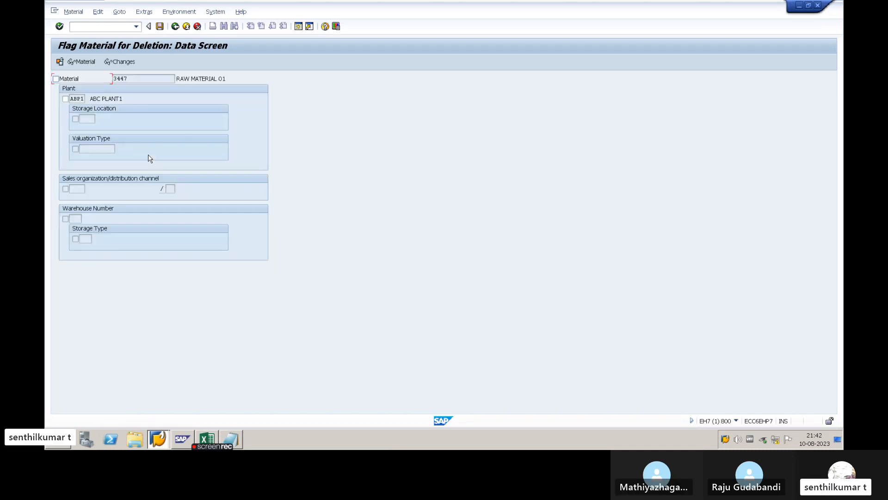
# - Set the deletion flag for material 3447 at plant ABP1, apply it to the subordinate levels and save
pyautogui.click(66, 99)
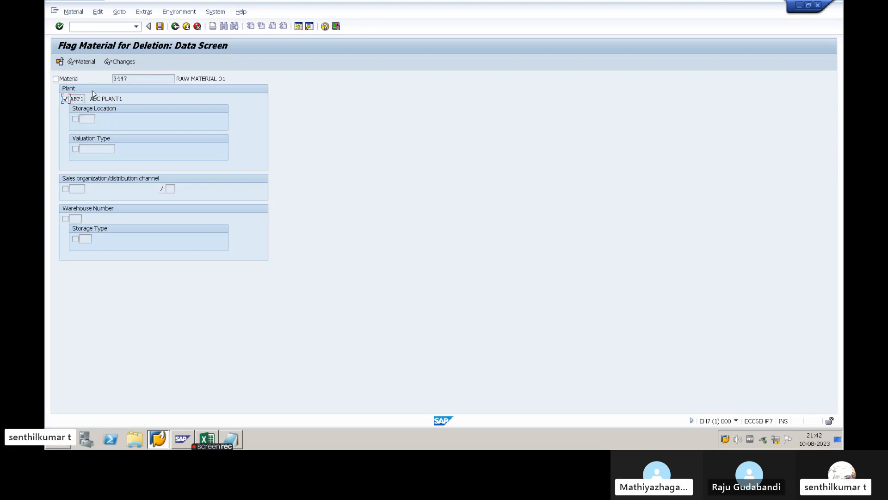
pyautogui.press('Return')
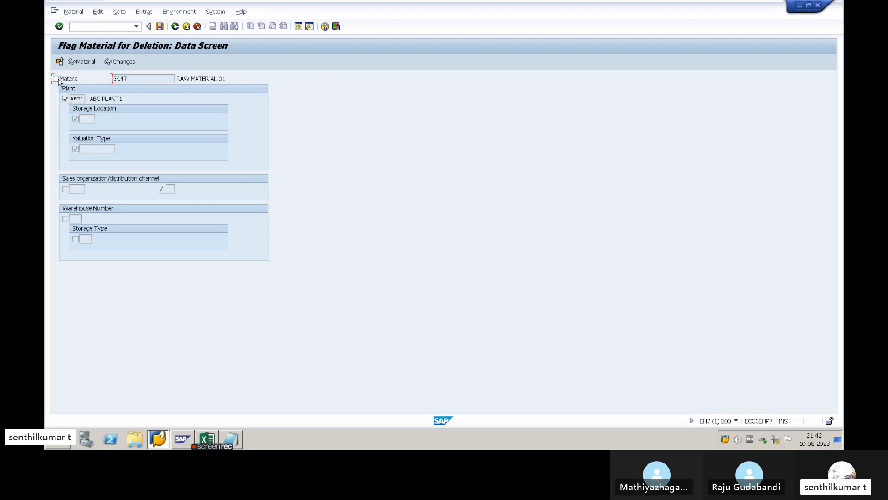
pyautogui.click(74, 120)
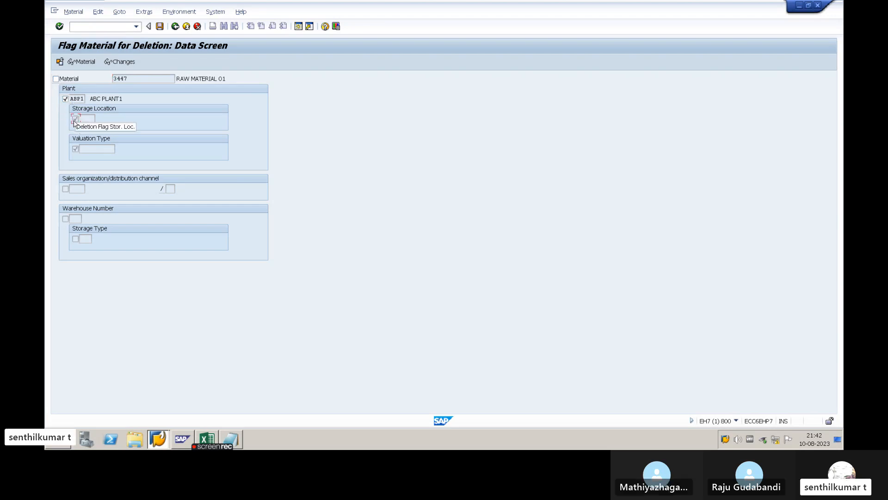
pyautogui.click(75, 149)
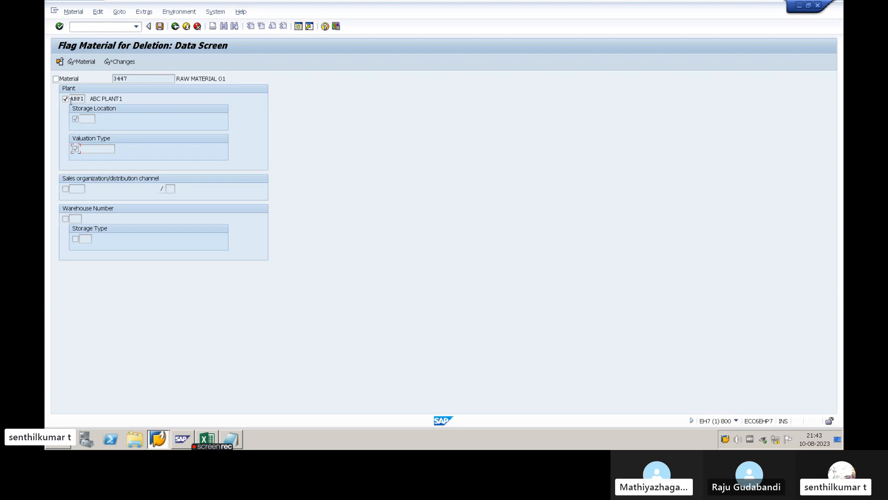
pyautogui.click(75, 119)
pyautogui.click(159, 26)
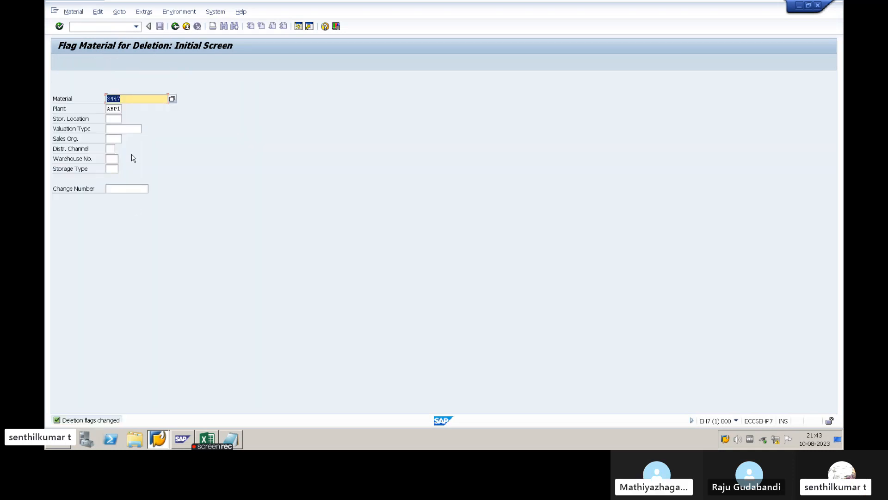
# - Reopen the flag data of material 3447, clear the deletion flag for plant ABP1 and save
pyautogui.press('Return')
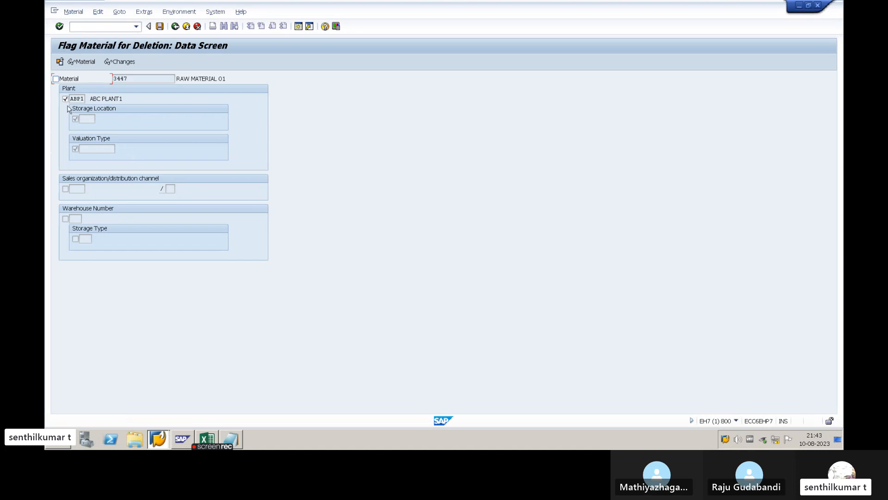
pyautogui.click(159, 26)
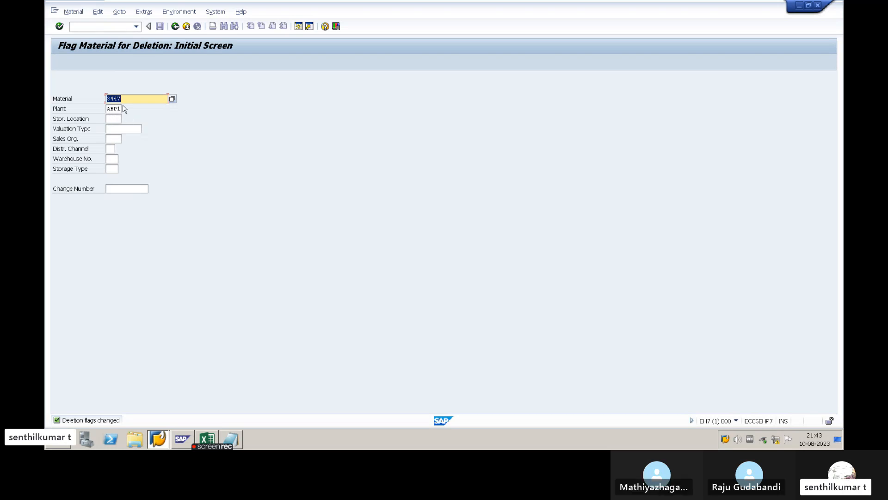
# - Copy storage location 1000 from the Excel setup sheet into SAP's storage location field and open the deletion flag data for plant ABP1
pyautogui.hotkey('alt', 'Tab')
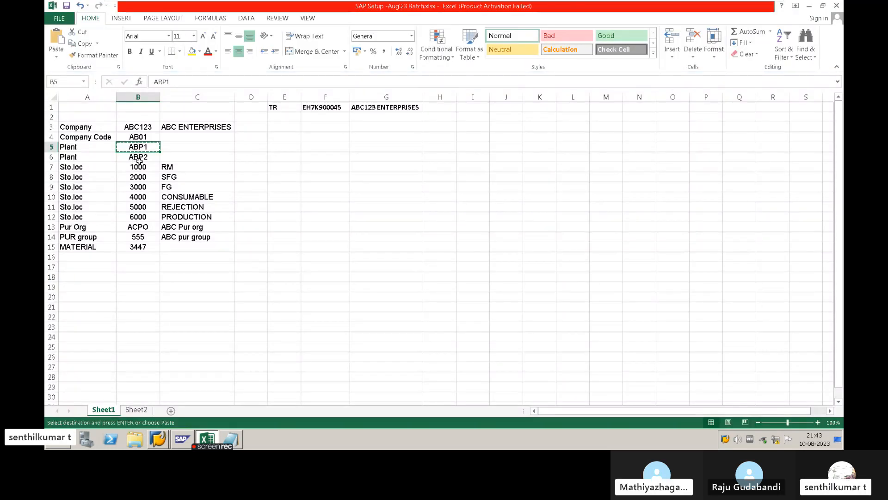
pyautogui.click(141, 167)
pyautogui.hotkey('alt', 'Tab')
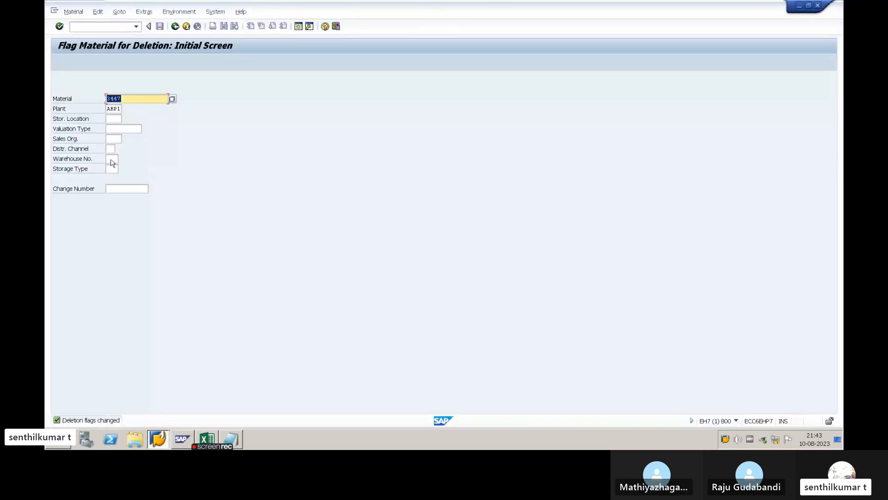
pyautogui.click(112, 121)
pyautogui.write('1000')
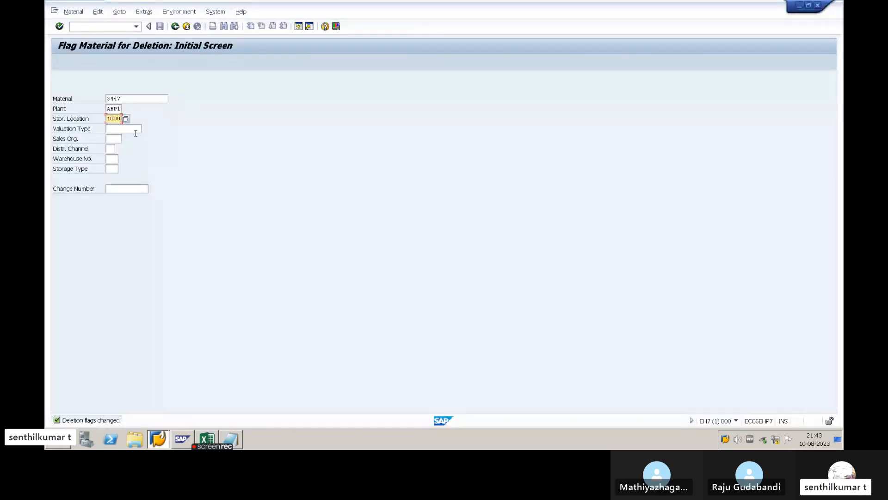
pyautogui.press('Return')
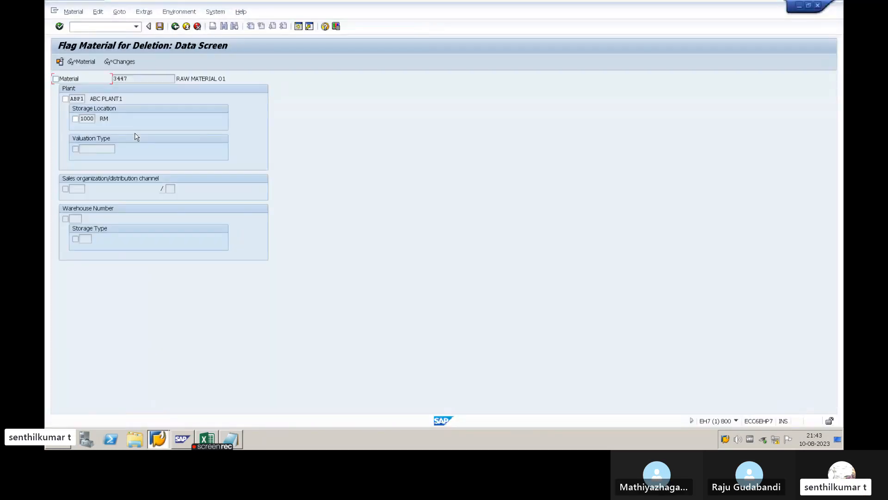
# - Flag material 3447 for deletion only at storage location 1000 of plant ABP1 and save the change
pyautogui.click(75, 120)
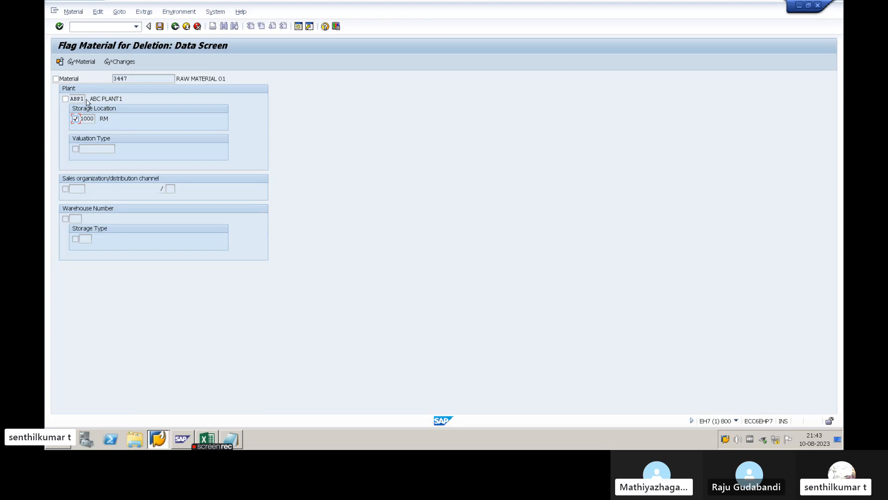
pyautogui.moveTo(84, 99); pyautogui.dragTo(81, 98)
pyautogui.moveTo(134, 78); pyautogui.dragTo(103, 79)
pyautogui.click(105, 121)
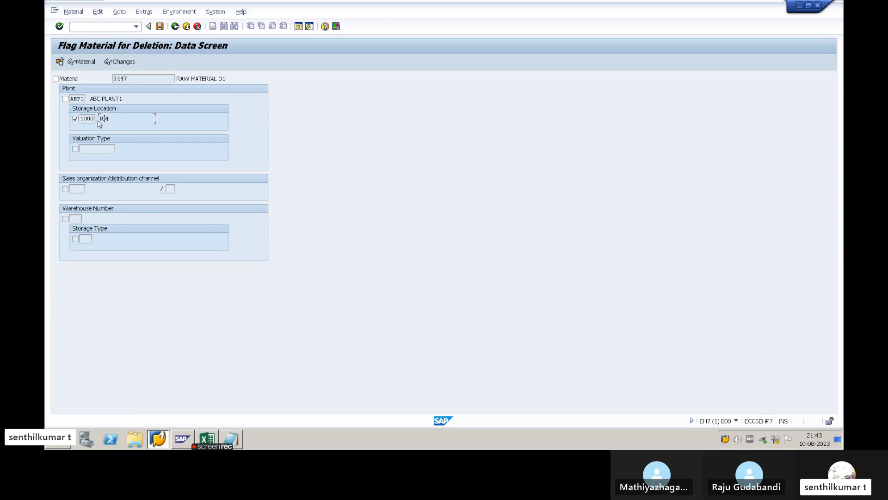
pyautogui.click(75, 119)
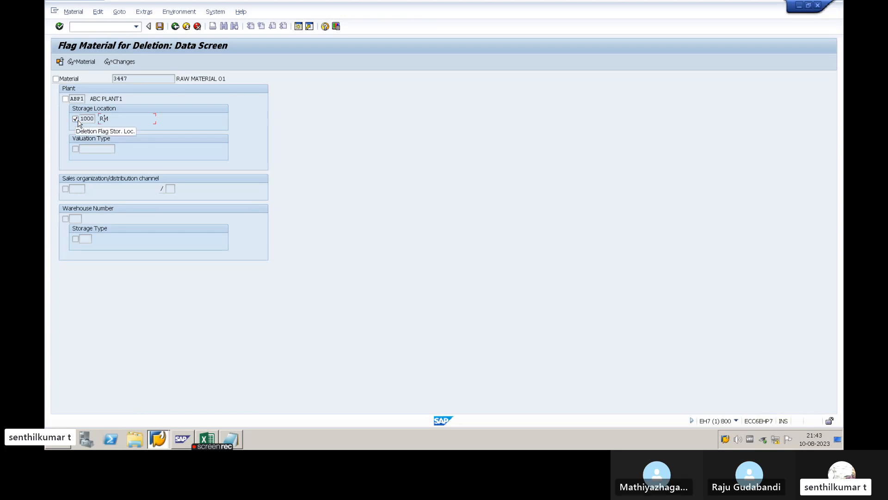
pyautogui.press('Return')
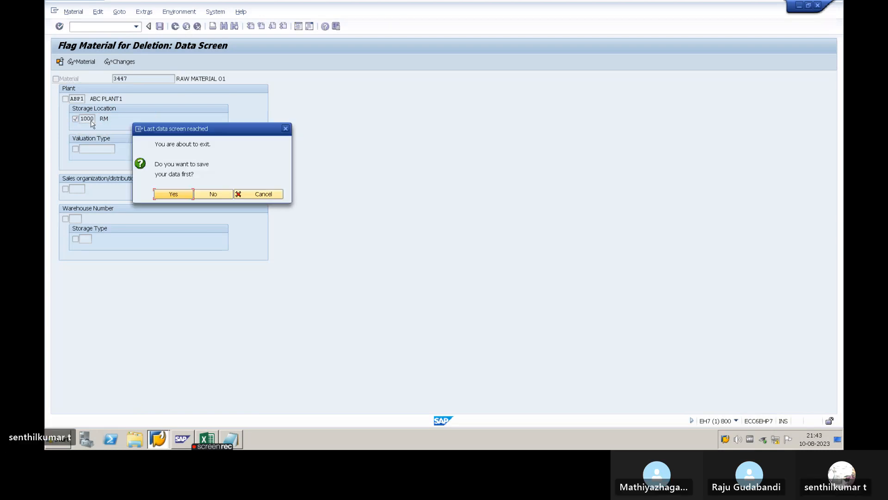
pyautogui.click(173, 195)
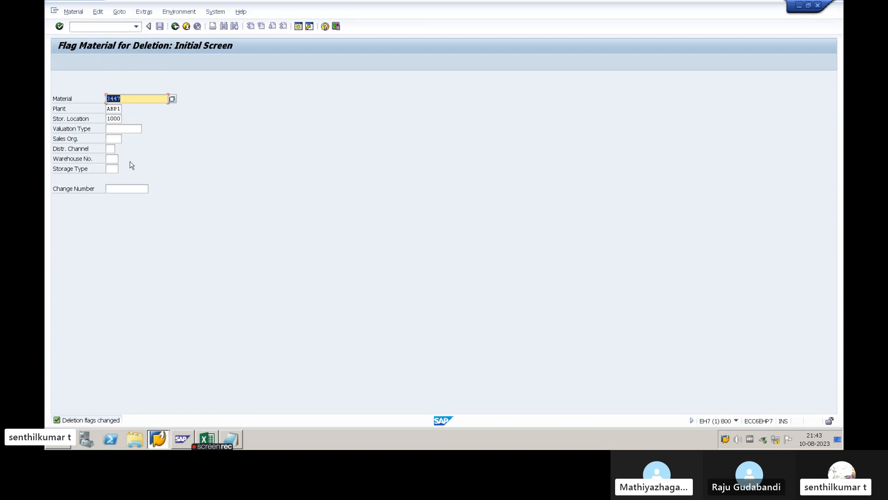
# - Reopen the flag data of material 3447, remove the deletion flag from storage location 1000 and save
pyautogui.press('Return')
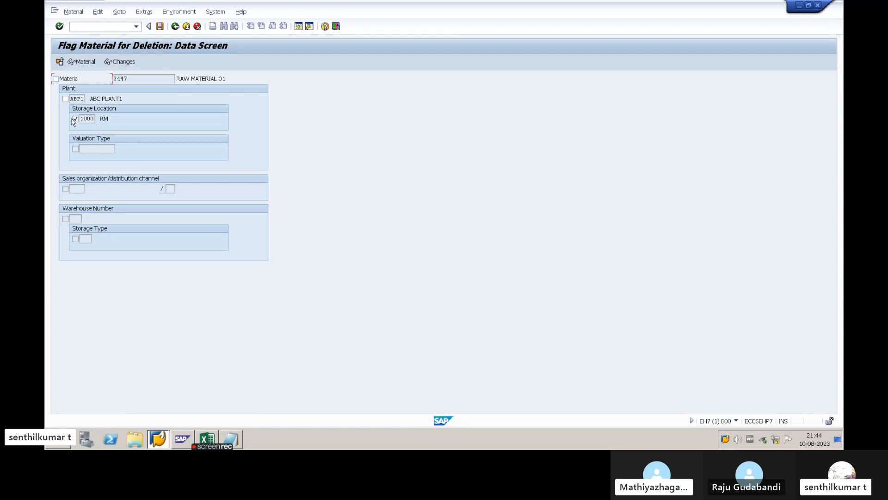
pyautogui.click(138, 79)
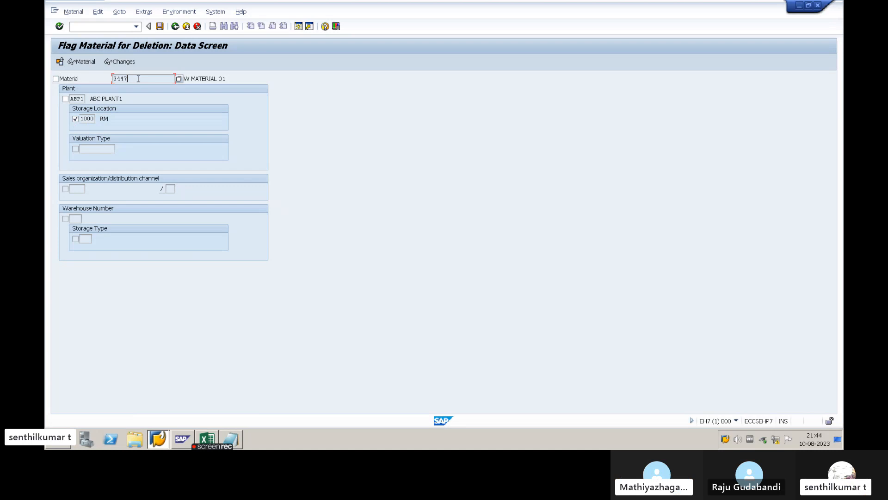
pyautogui.click(75, 119)
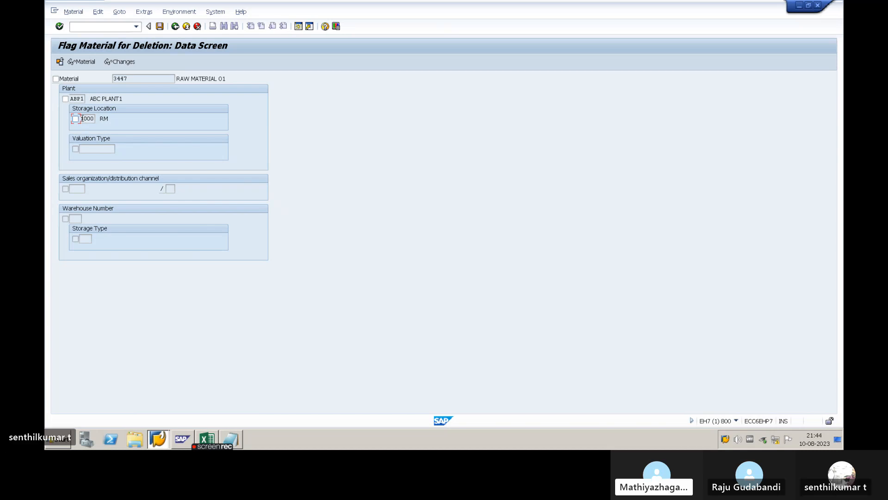
pyautogui.doubleClick(85, 118)
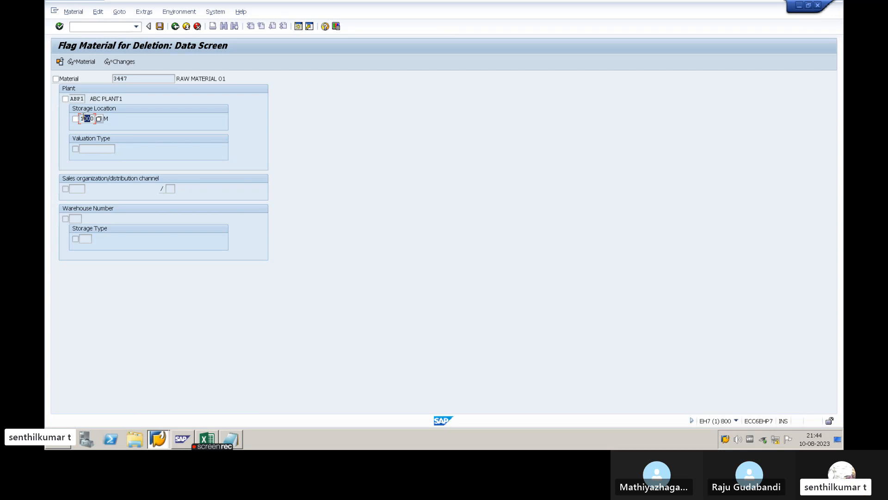
pyautogui.doubleClick(86, 119)
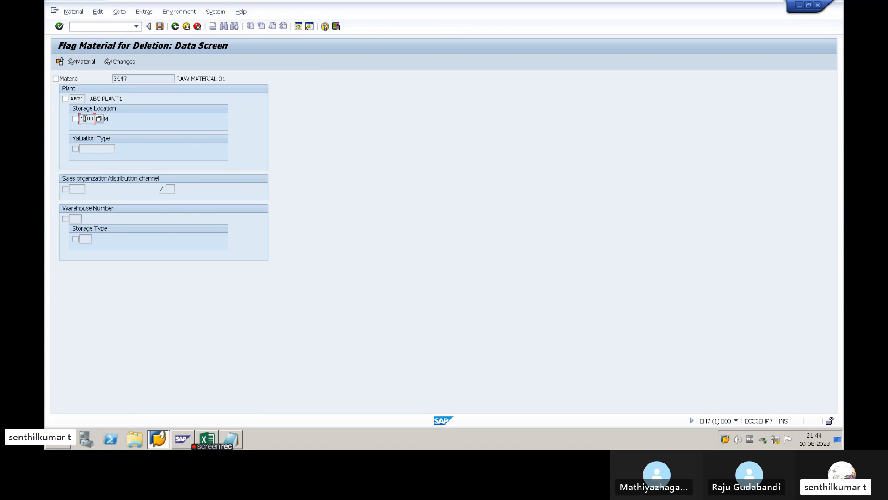
pyautogui.click(159, 27)
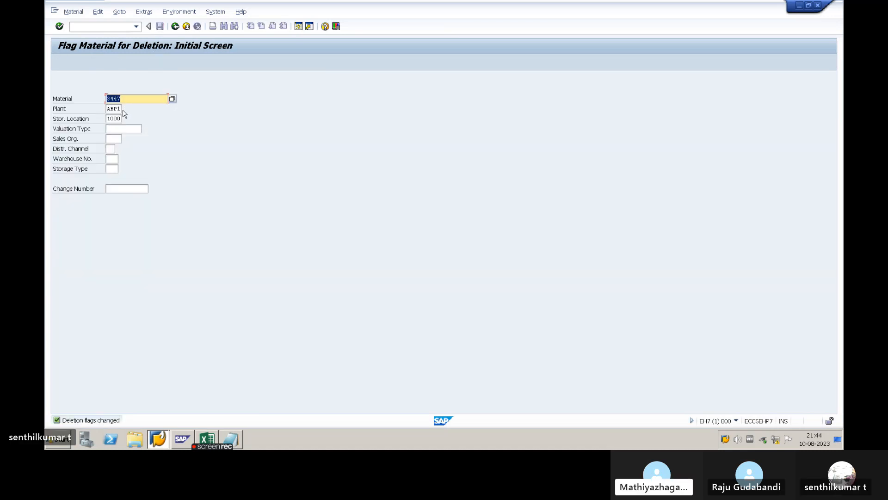
# - Set the deletion flag for storage location 1000 of material 3447 once more and save
pyautogui.press('Return')
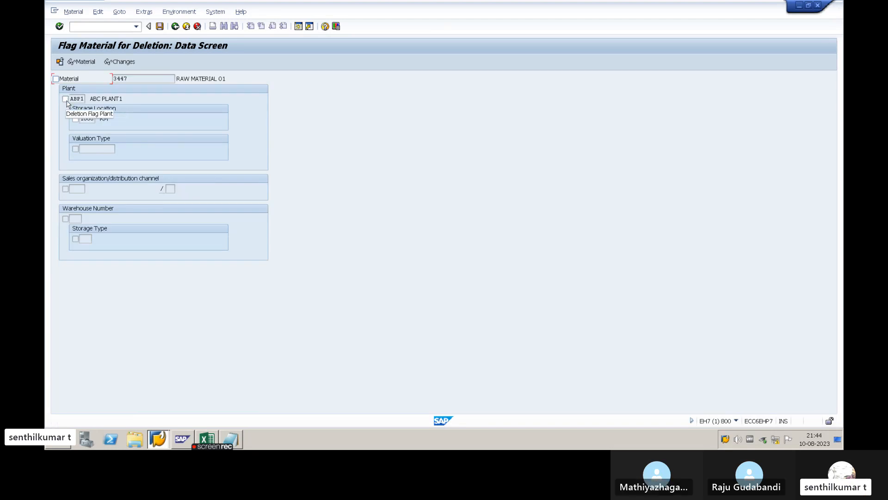
pyautogui.click(75, 119)
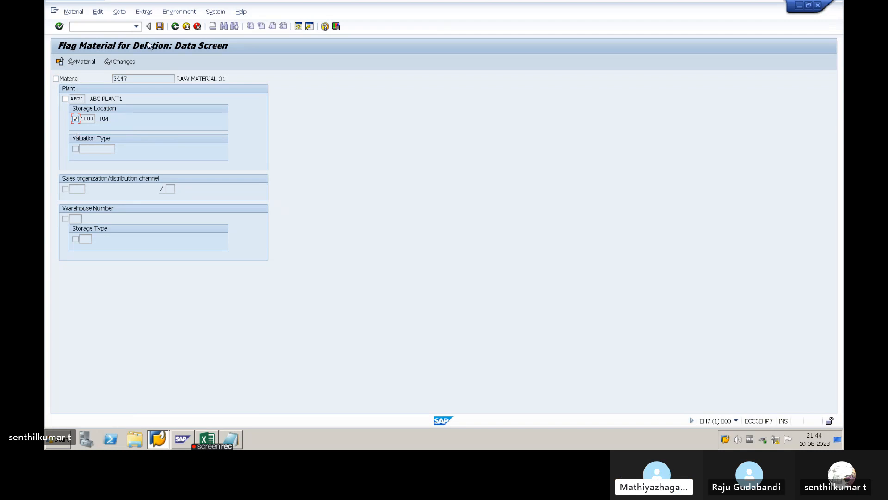
pyautogui.click(159, 26)
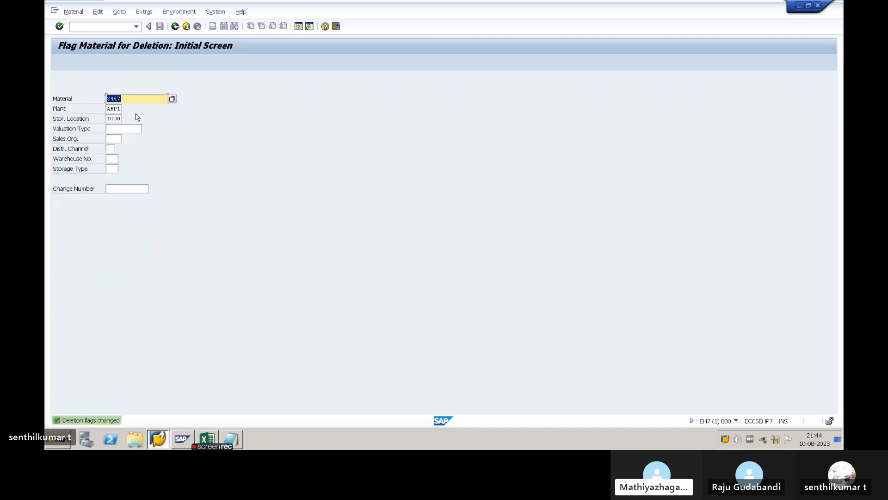
# - Remove the deletion flag of material 3447 from storage location 1000 again, save, and leave the transaction
pyautogui.press('Return')
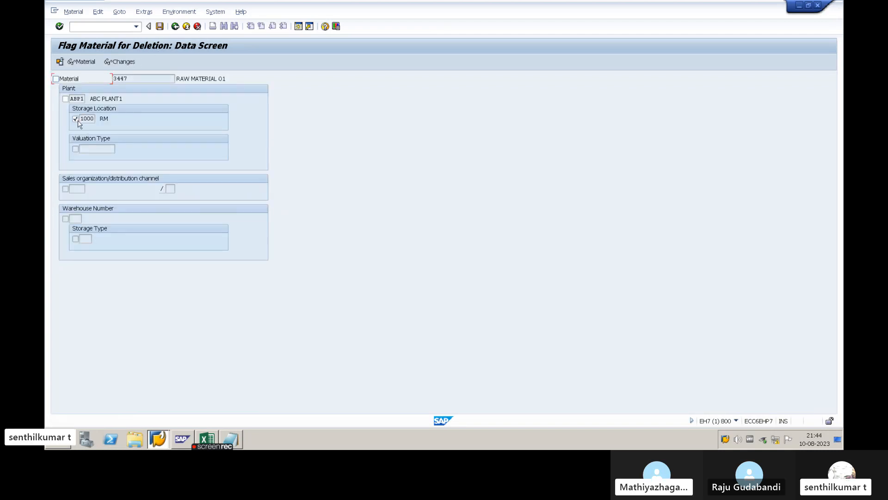
pyautogui.click(86, 119)
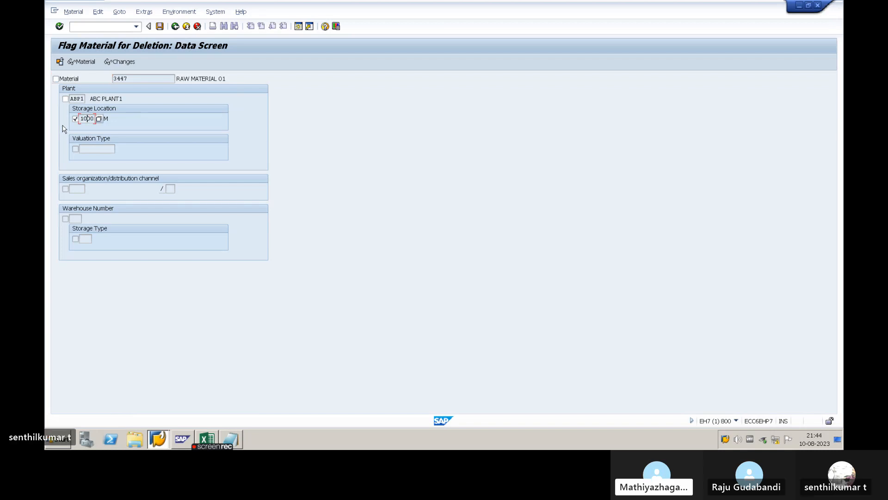
pyautogui.click(75, 120)
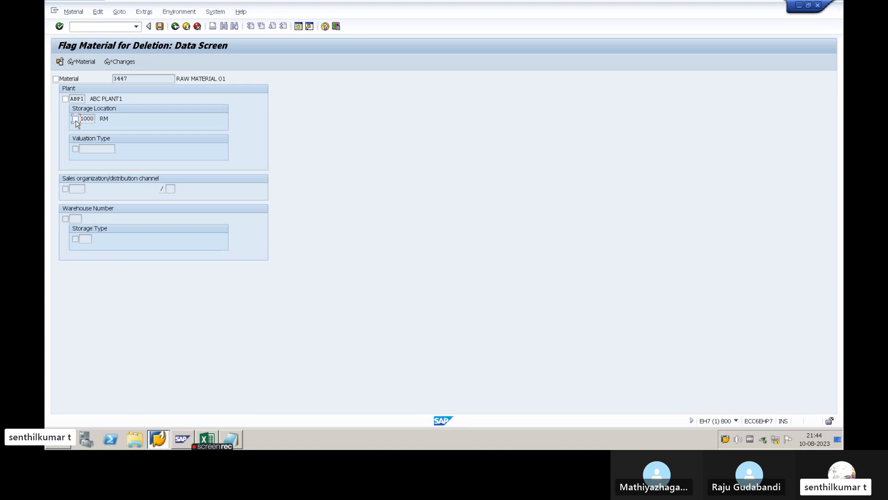
pyautogui.click(160, 26)
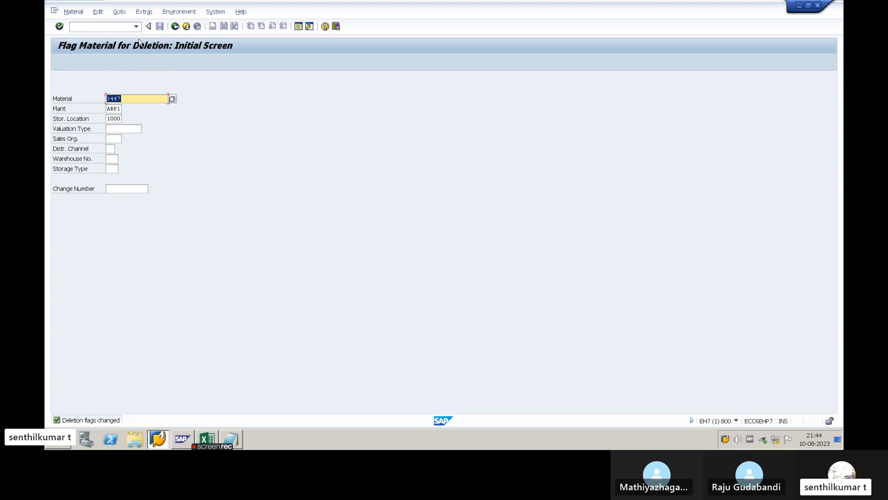
pyautogui.click(175, 27)
# - Switch to the Notepad notes and review the material master transaction codes and the three levels of flag deletion
pyautogui.hotkey('alt', 'Tab')
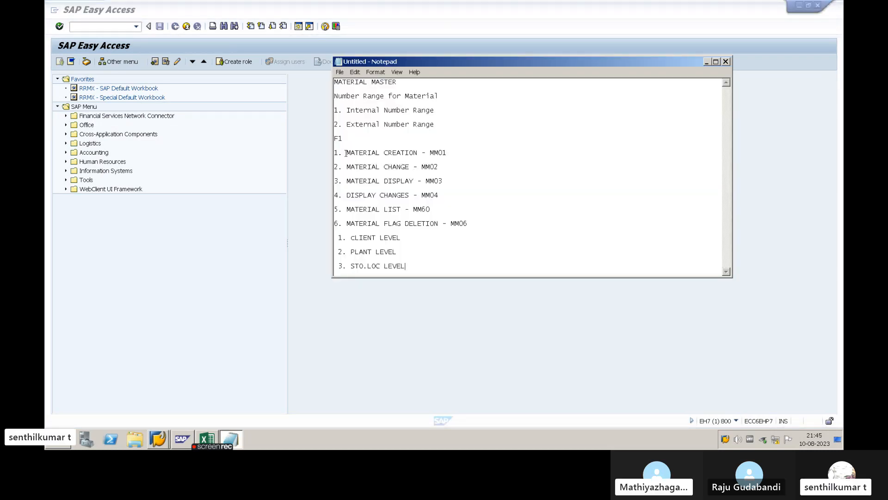
pyautogui.moveTo(346, 153); pyautogui.dragTo(335, 232)
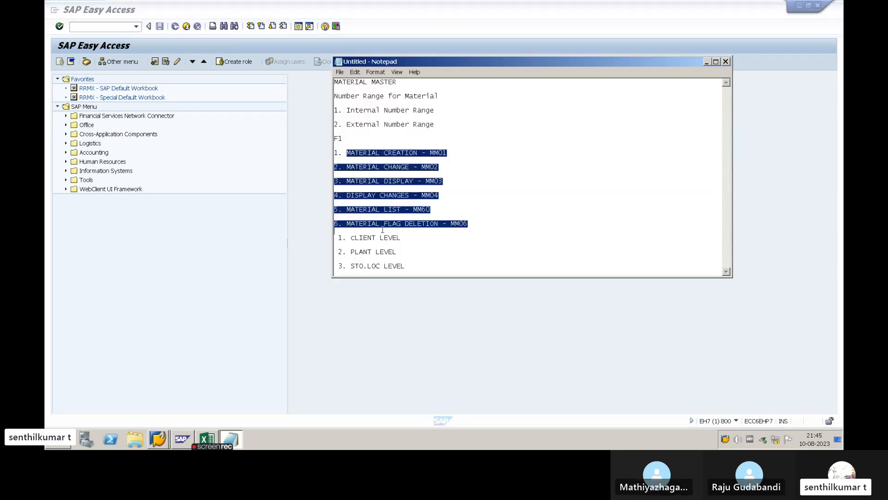
pyautogui.click(414, 266)
pyautogui.click(380, 152)
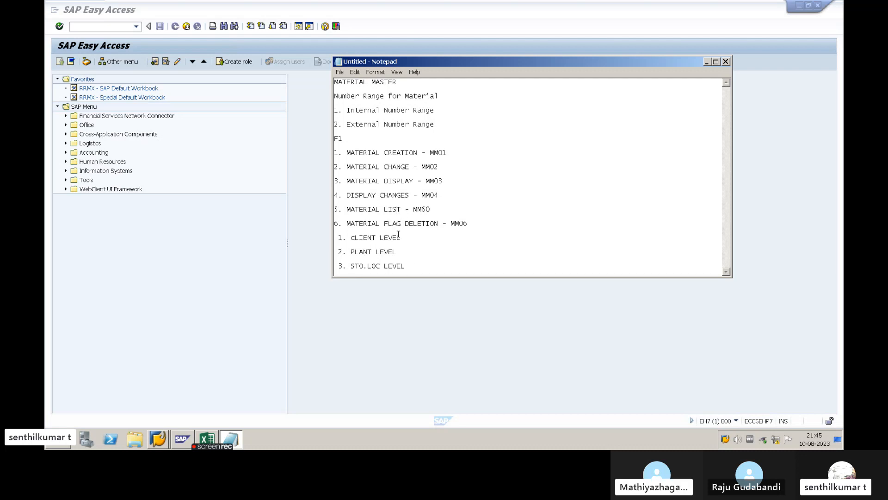
pyautogui.hotkey('alt', 'Tab')
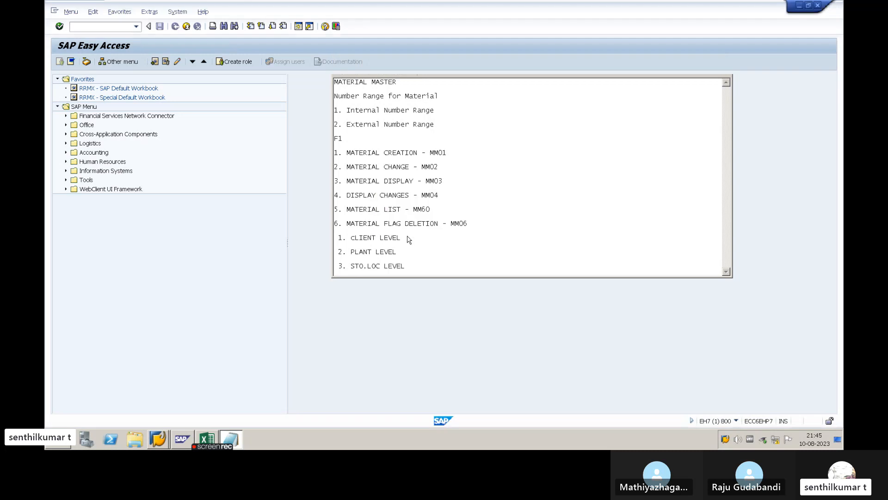
pyautogui.click(108, 26)
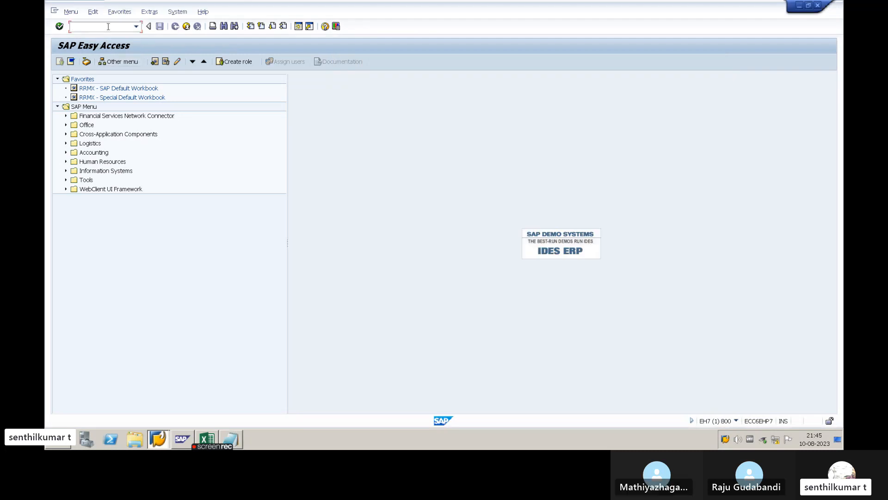
pyautogui.hotkey('alt', 'Tab')
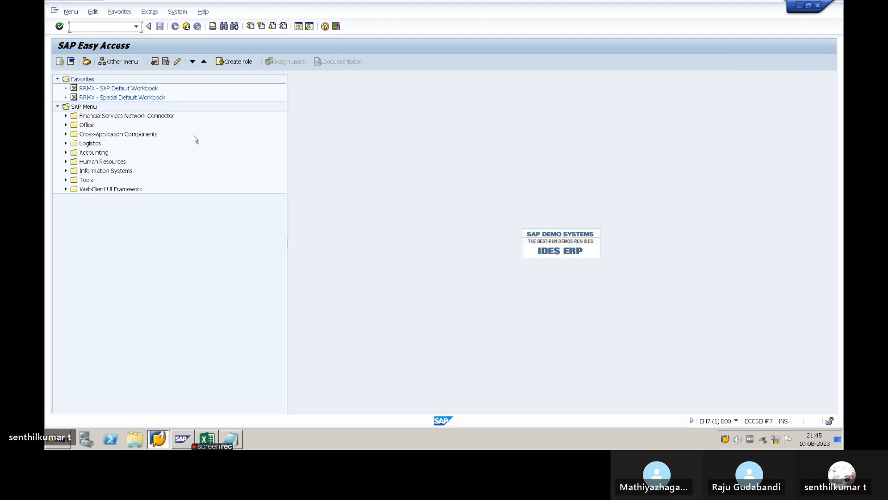
pyautogui.hotkey('alt', 'Tab')
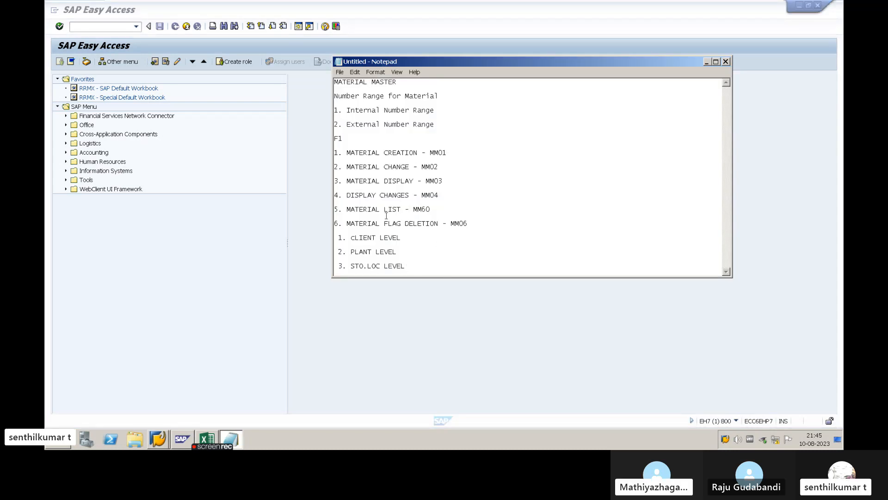
pyautogui.moveTo(407, 267); pyautogui.dragTo(338, 152)
pyautogui.click(366, 176)
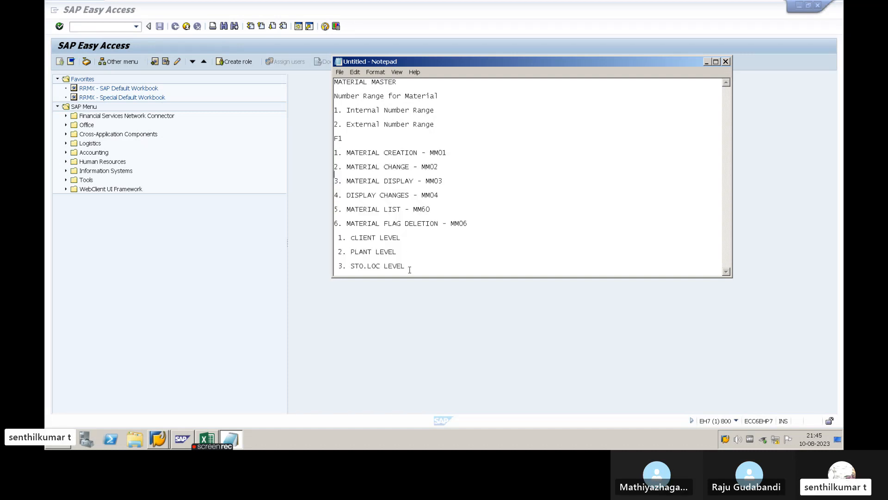
pyautogui.moveTo(409, 270); pyautogui.dragTo(335, 83)
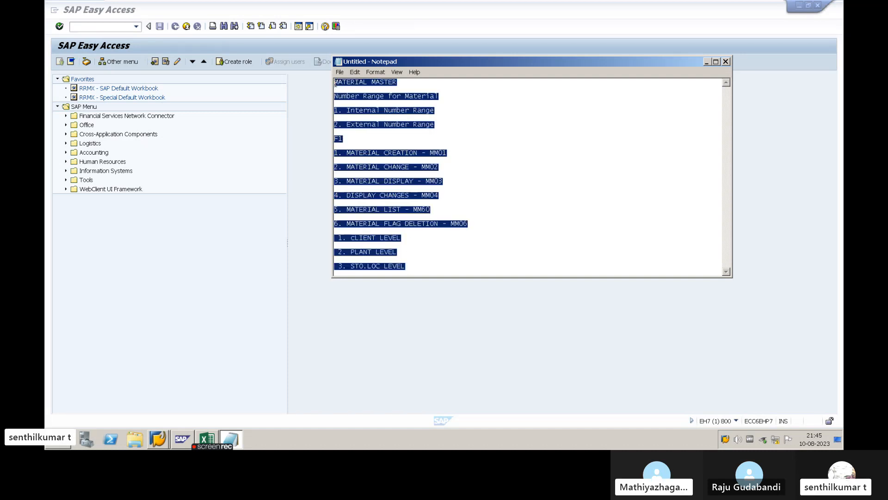
pyautogui.click(383, 187)
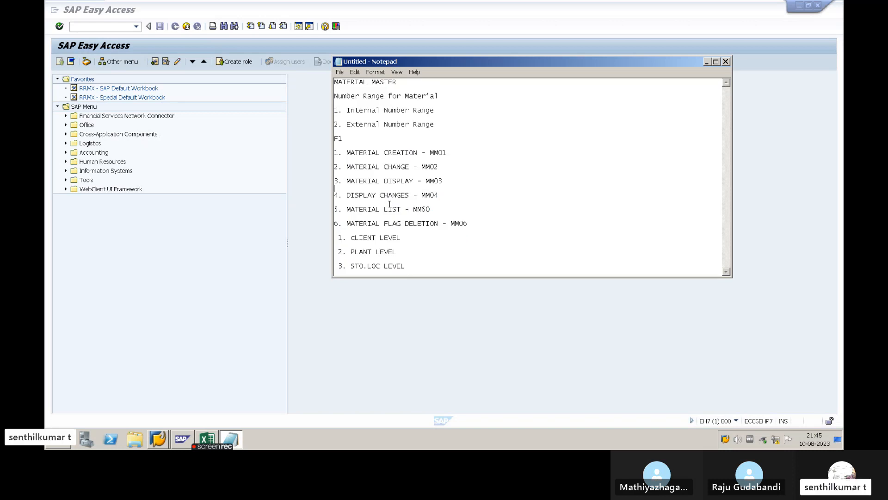
pyautogui.click(101, 28)
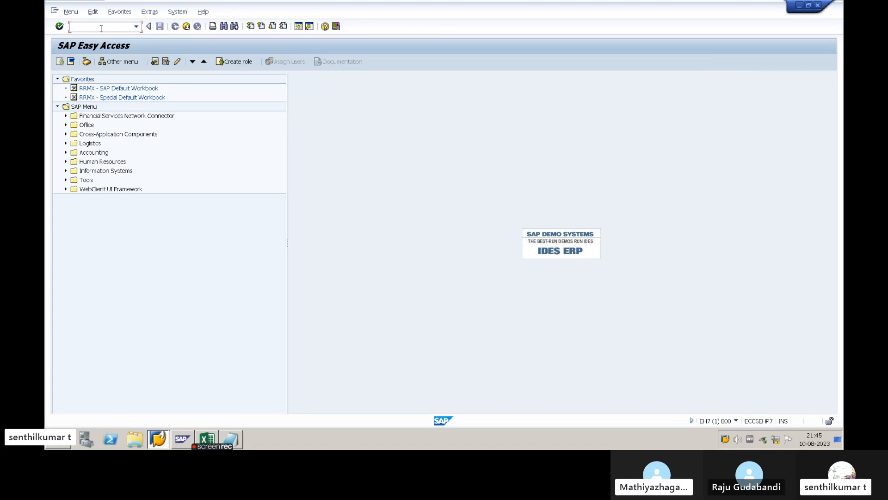
pyautogui.hotkey('alt', 'Tab')
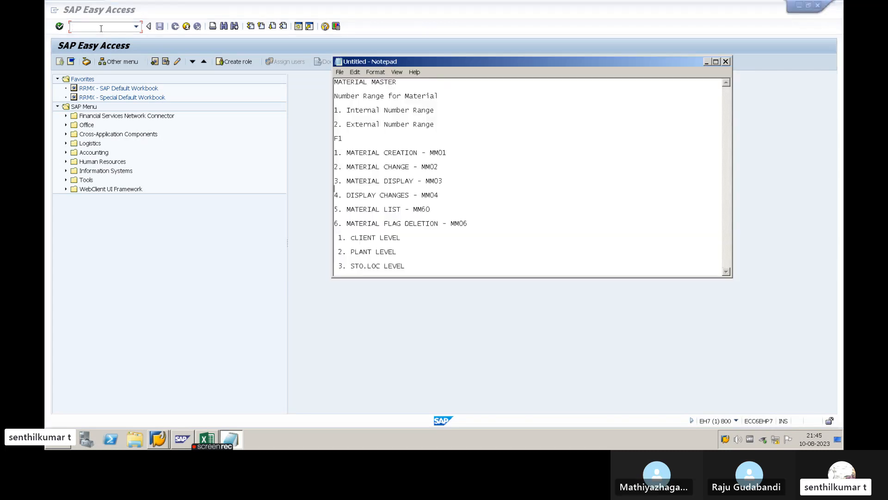
pyautogui.moveTo(404, 274); pyautogui.dragTo(334, 95)
pyautogui.click(355, 182)
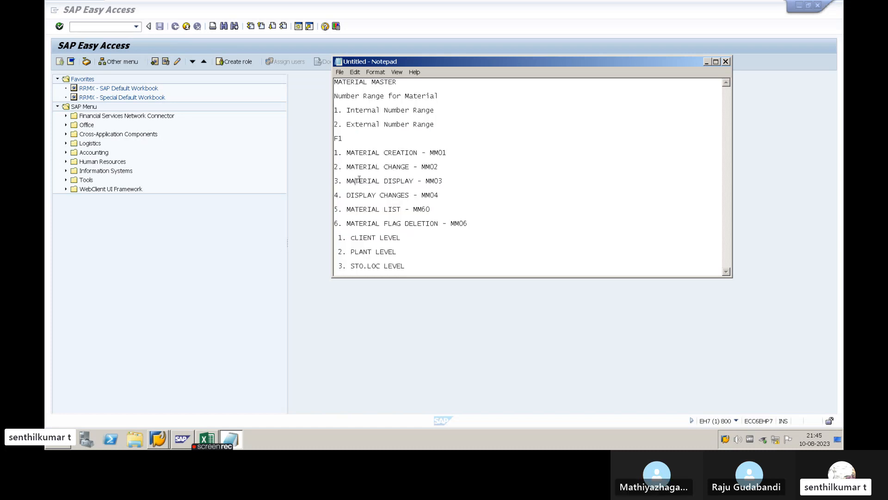
pyautogui.moveTo(407, 267); pyautogui.dragTo(346, 140)
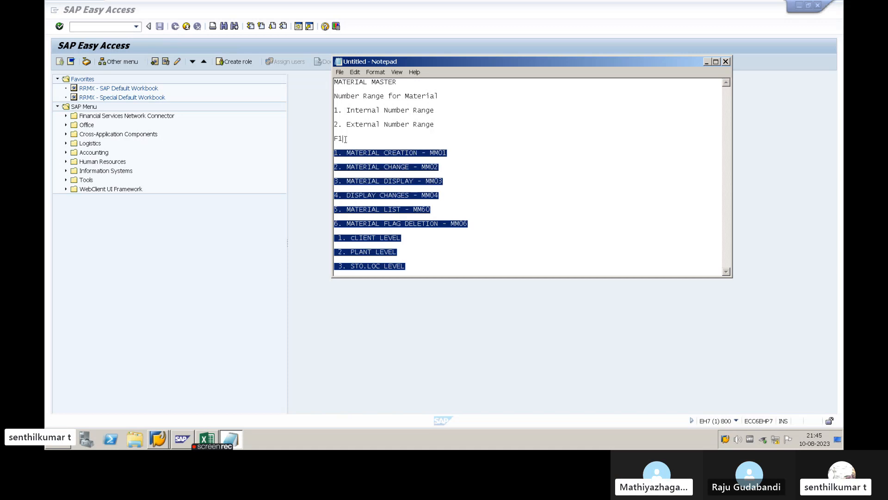
pyautogui.hotkey('alt', 'Tab')
pyautogui.hotkey('alt', 'Tab')
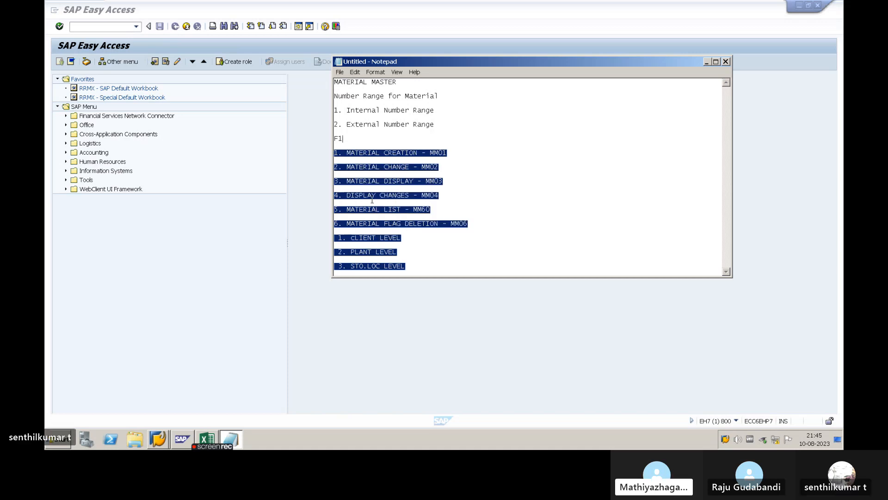
pyautogui.click(374, 201)
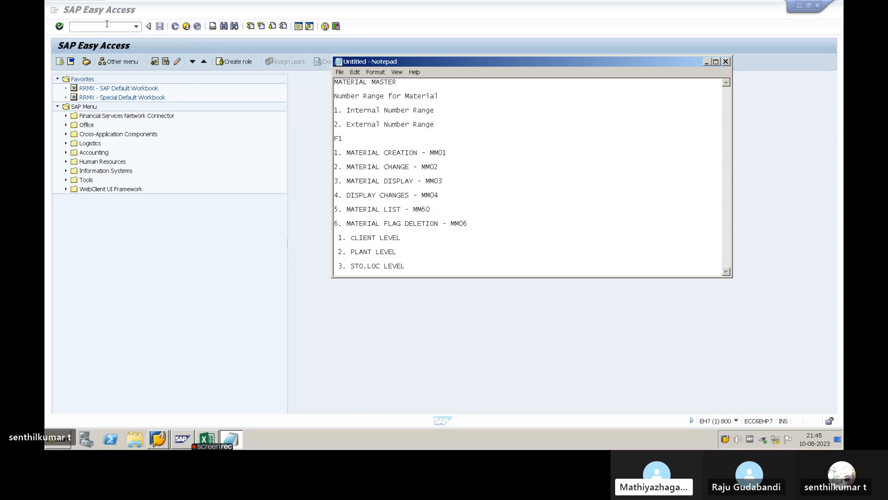
# - Switch to SAP, start transaction MM01 and choose the Mechanical Engineering industry sector for a new raw material
pyautogui.hotkey('alt', 'Tab')
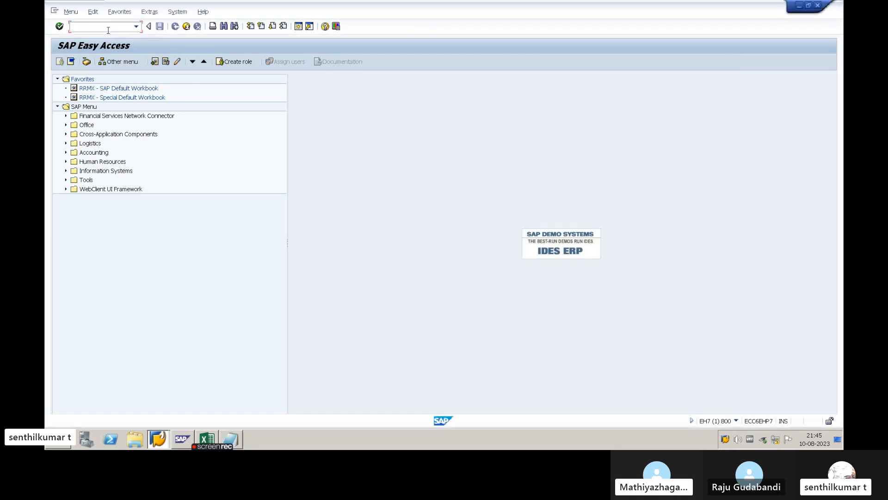
pyautogui.write('MM01')
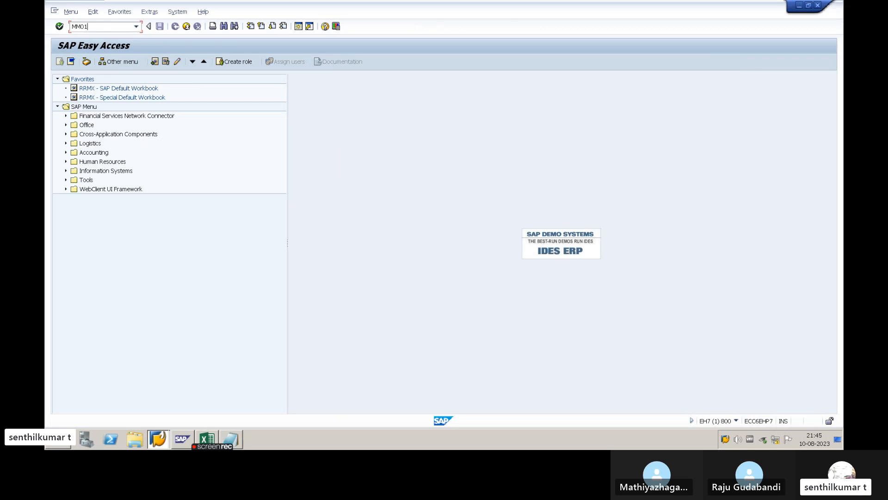
pyautogui.press('Return')
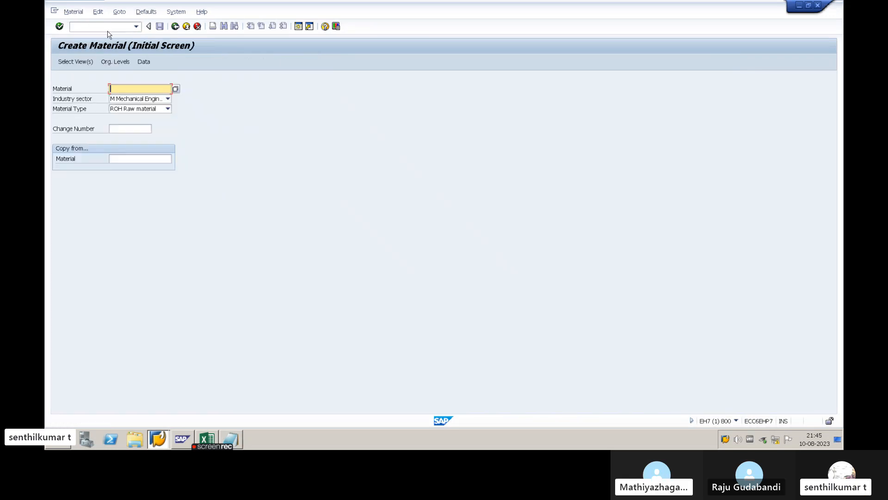
pyautogui.click(168, 99)
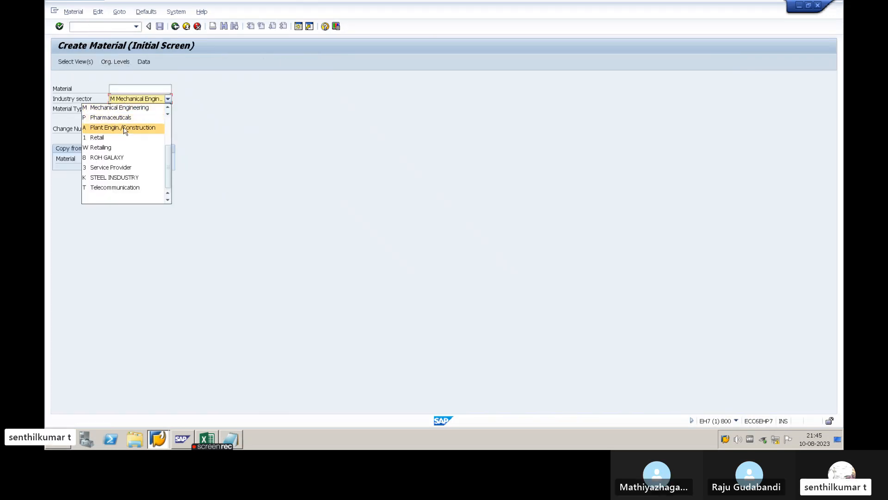
pyautogui.click(146, 108)
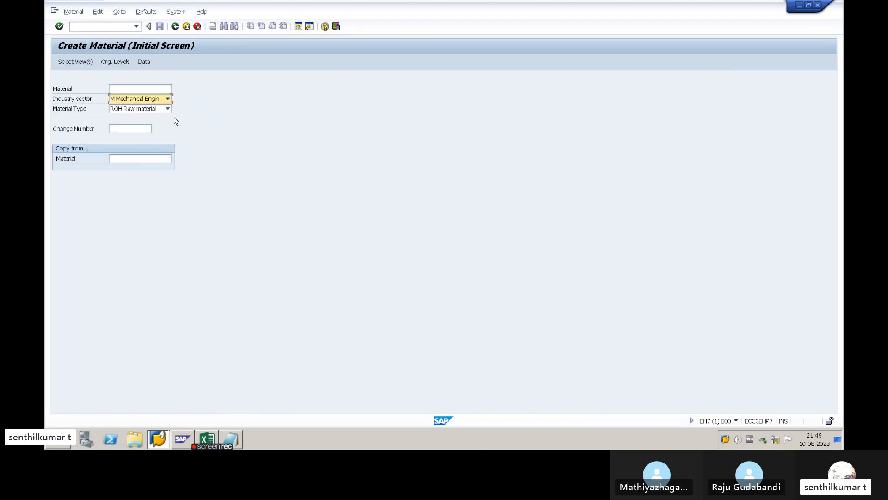
pyautogui.click(99, 113)
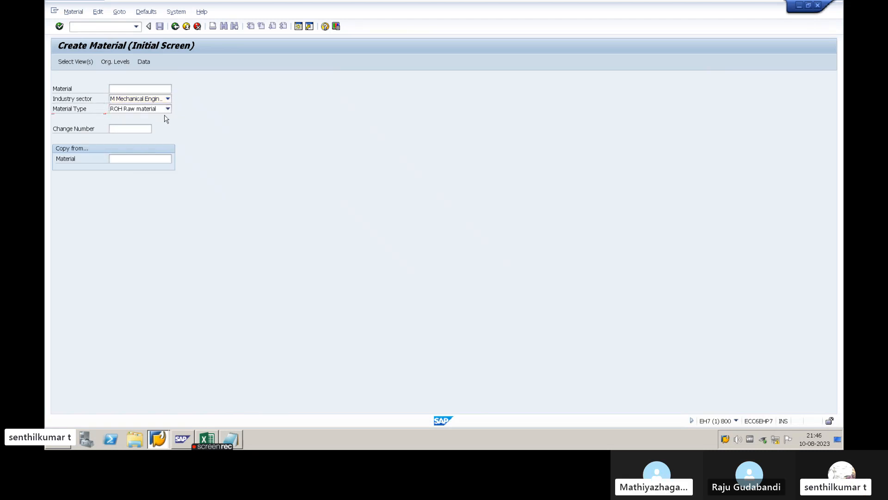
# - Accept the preselected views and confirm plant ABP1 with storage location 1000 as organizational levels for the new material
pyautogui.press('Return')
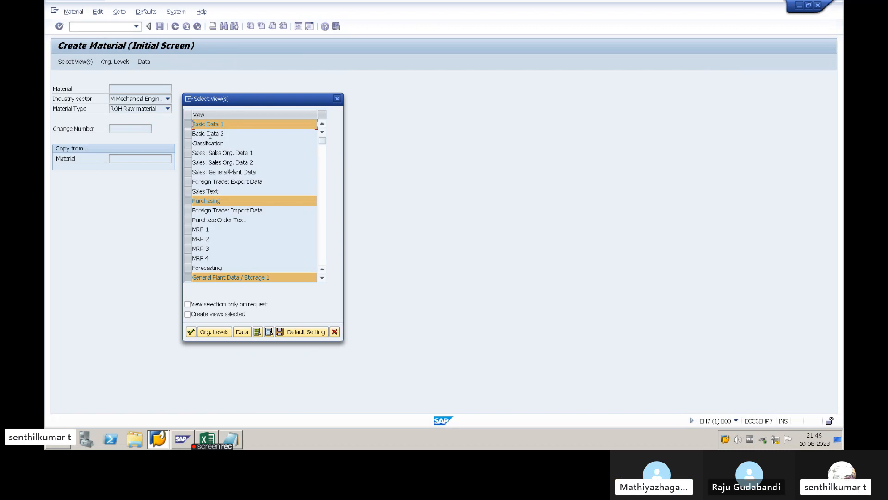
pyautogui.press('Return')
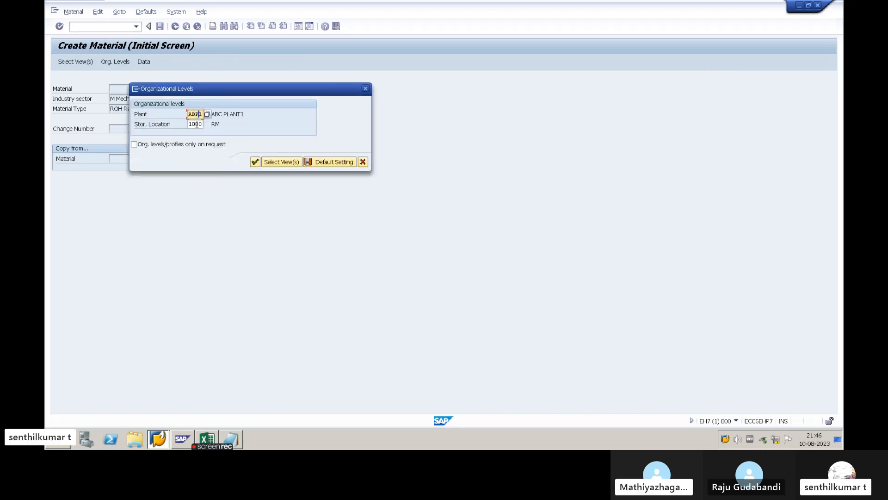
pyautogui.click(195, 124)
pyautogui.click(255, 162)
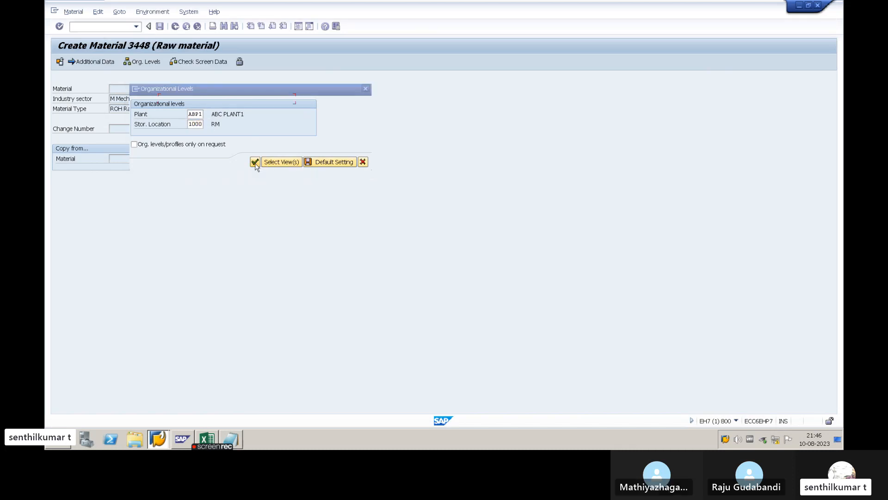
# - Enter BATCH MANAGEMENT MATERIAL as the description of the new raw material 3448
pyautogui.write('R')
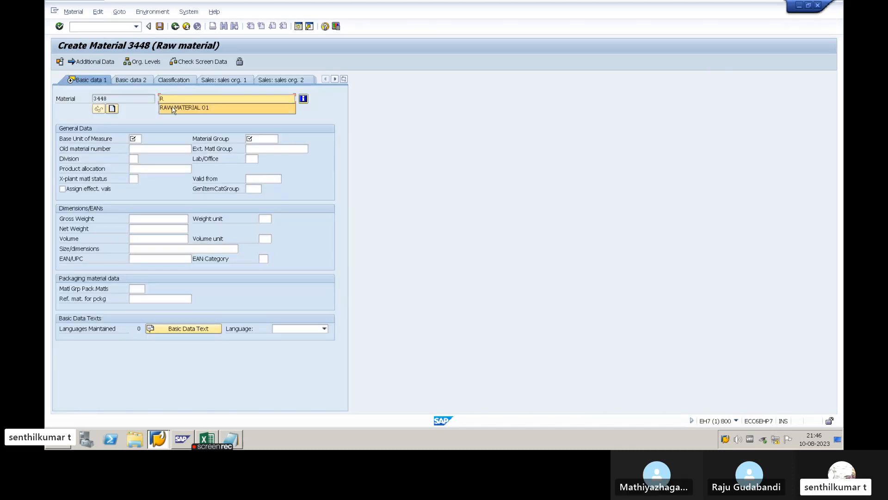
pyautogui.press('BackSpace')
pyautogui.write('BATC')
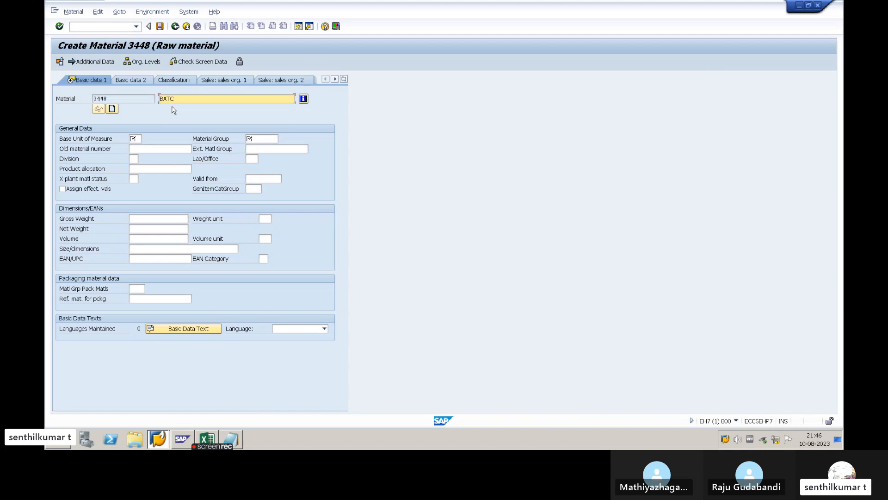
pyautogui.write('MANAGE')
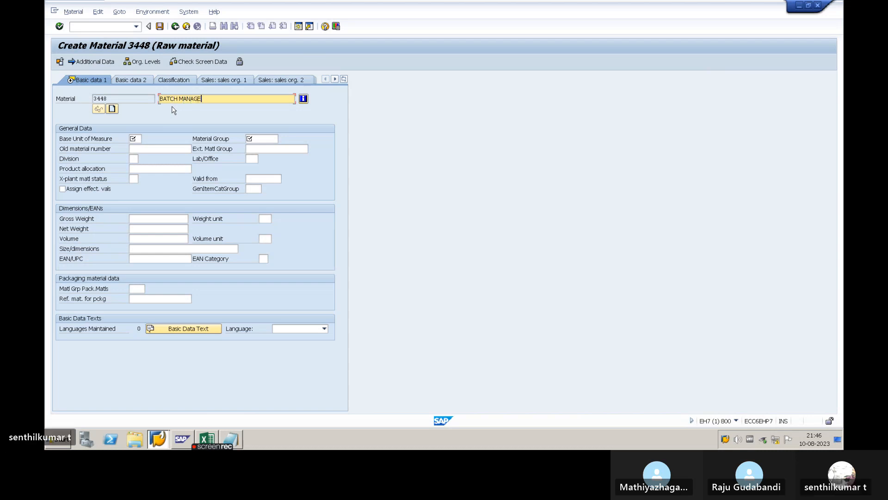
pyautogui.write('MENT MATERIAL')
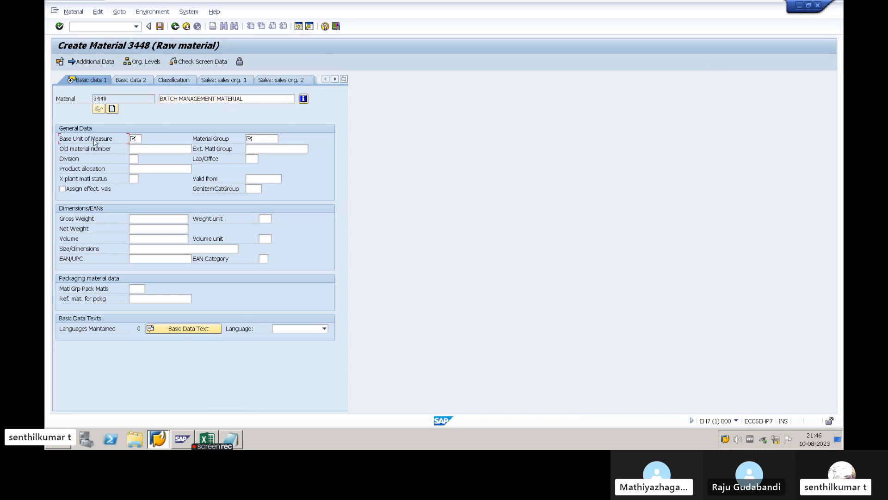
pyautogui.moveTo(246, 99); pyautogui.dragTo(156, 101)
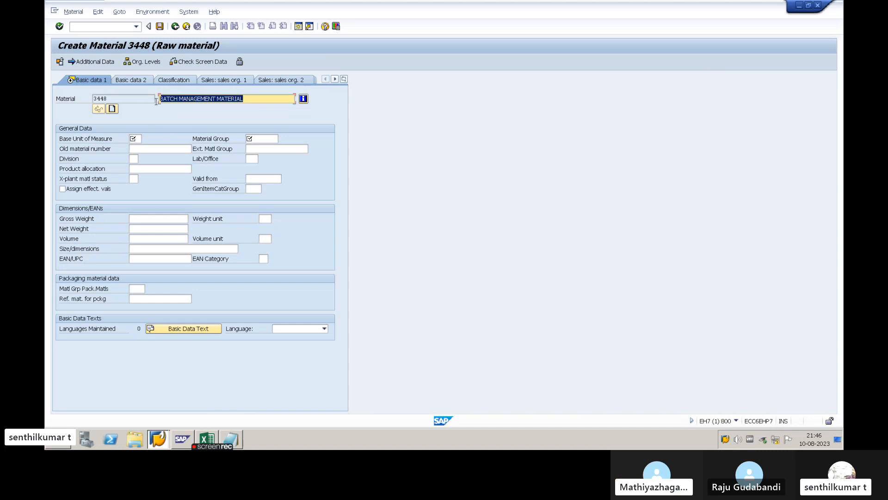
pyautogui.click(249, 97)
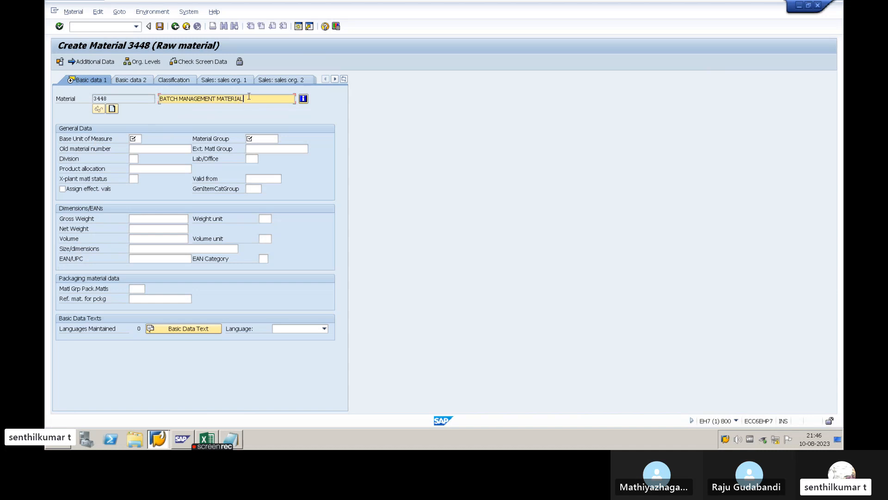
pyautogui.click(137, 139)
pyautogui.click(148, 148)
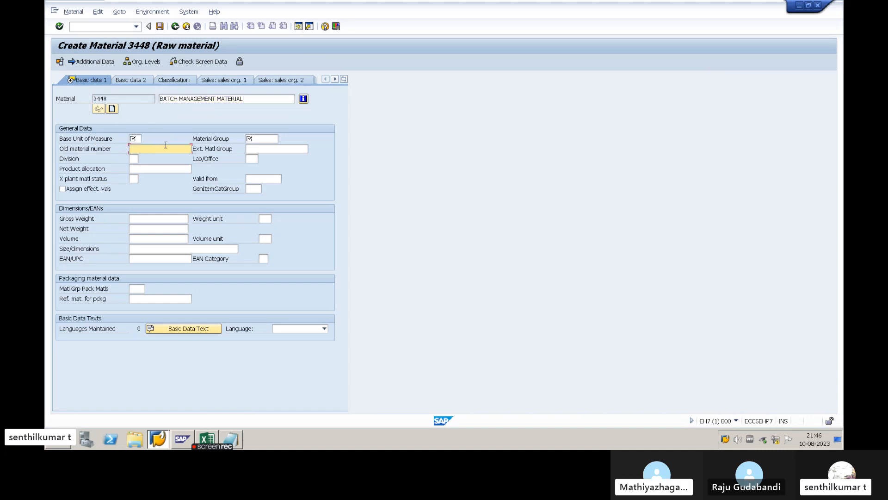
pyautogui.click(247, 98)
pyautogui.moveTo(247, 98); pyautogui.dragTo(158, 98)
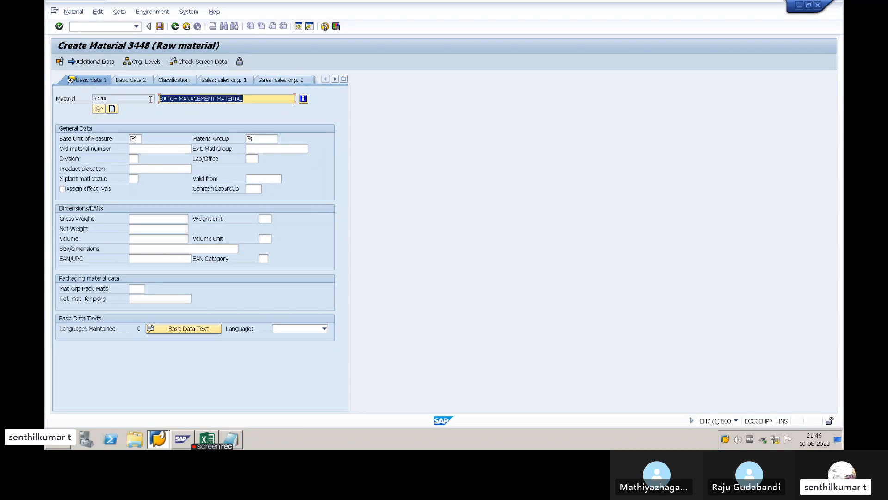
pyautogui.click(244, 98)
pyautogui.moveTo(244, 99); pyautogui.dragTo(149, 98)
pyautogui.click(254, 98)
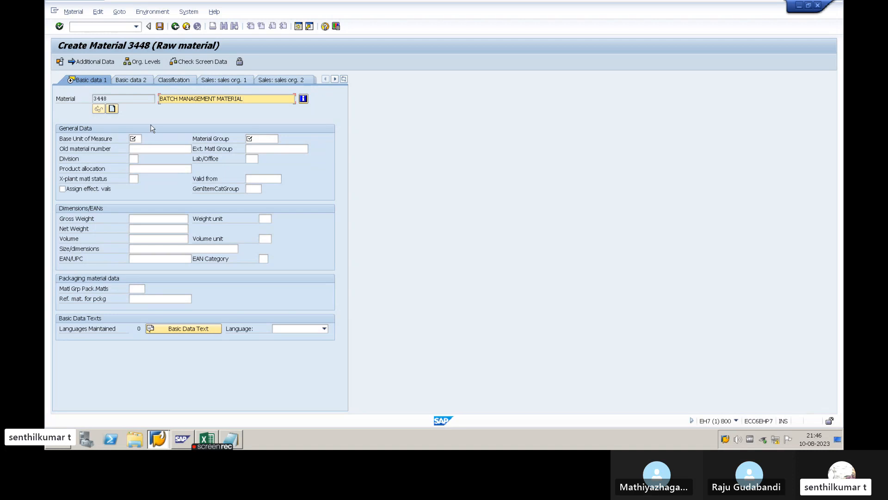
pyautogui.moveTo(243, 99); pyautogui.dragTo(159, 99)
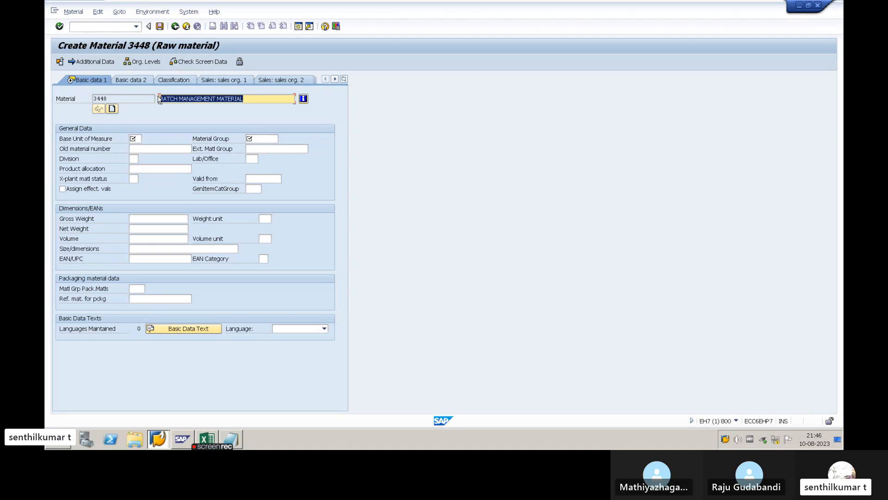
# - Open the field help for the material description and check the maximum number of characters allowed
pyautogui.click(245, 100)
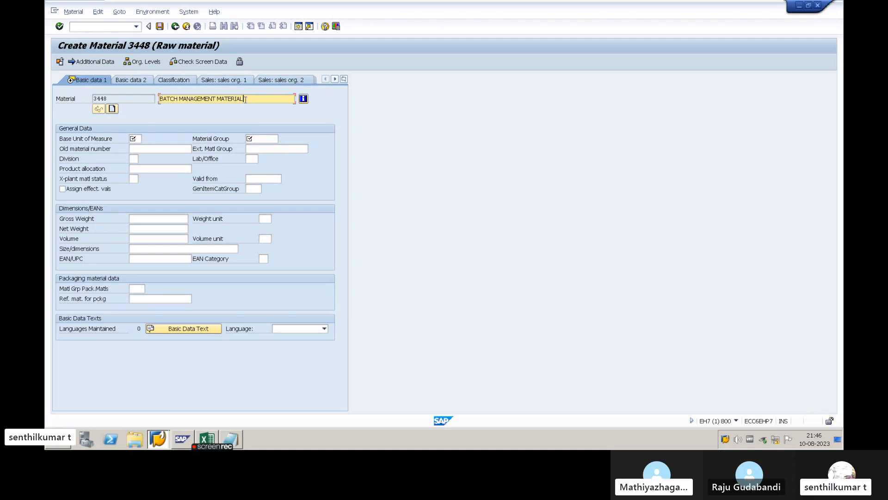
pyautogui.press('F1')
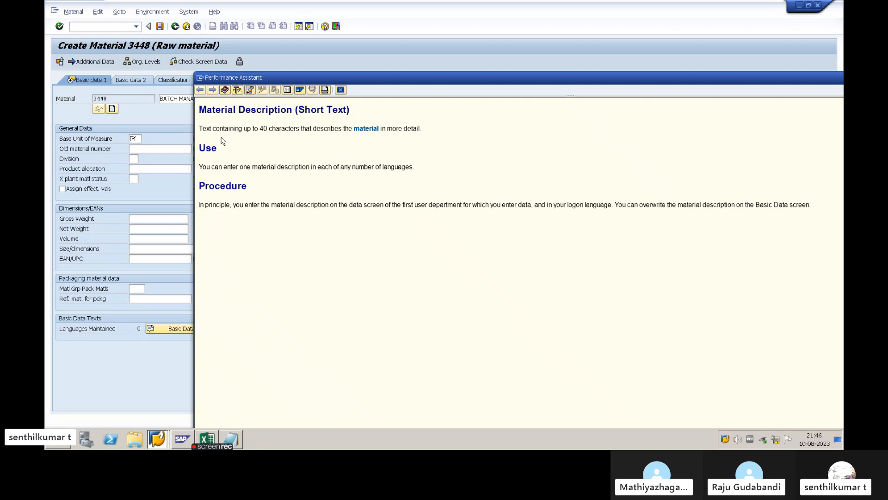
pyautogui.doubleClick(263, 128)
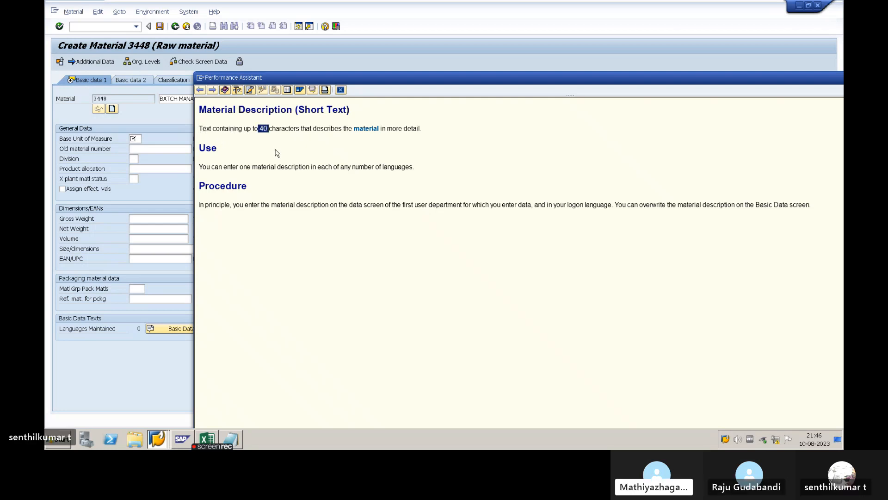
pyautogui.moveTo(290, 82); pyautogui.dragTo(352, 75)
# - Reopen the help for the material description field and call up its technical information
pyautogui.click(245, 100)
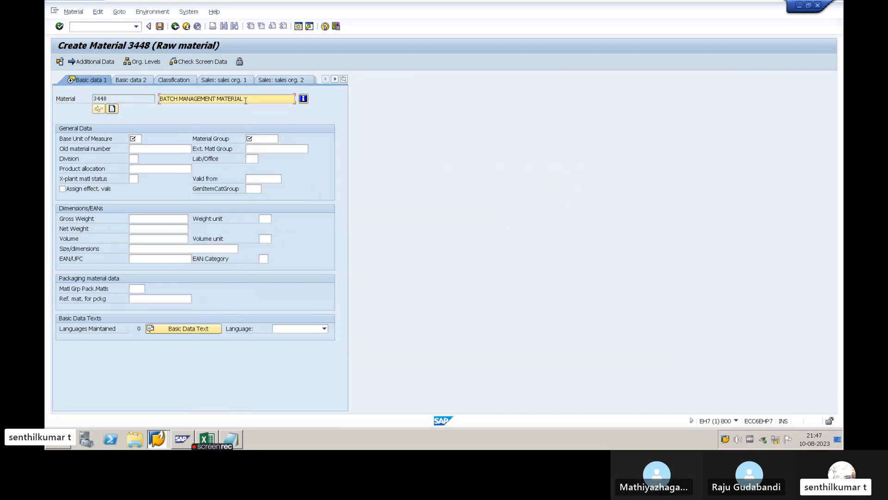
pyautogui.press('F1')
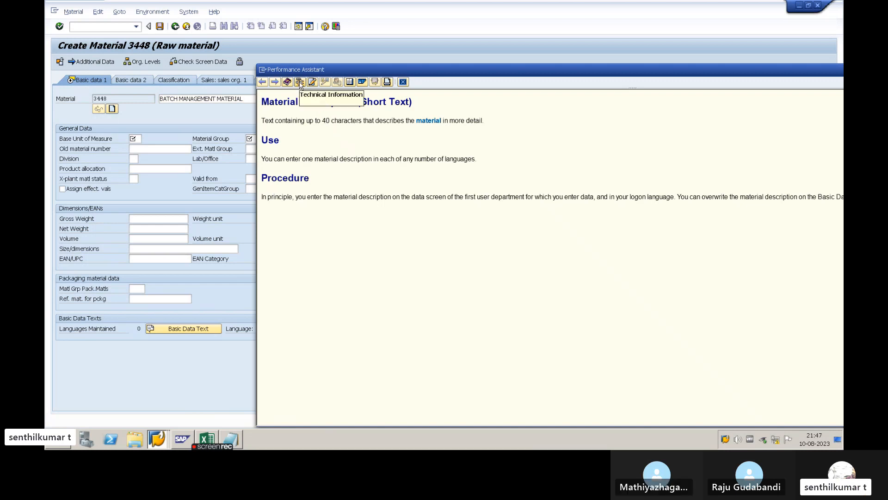
pyautogui.click(300, 82)
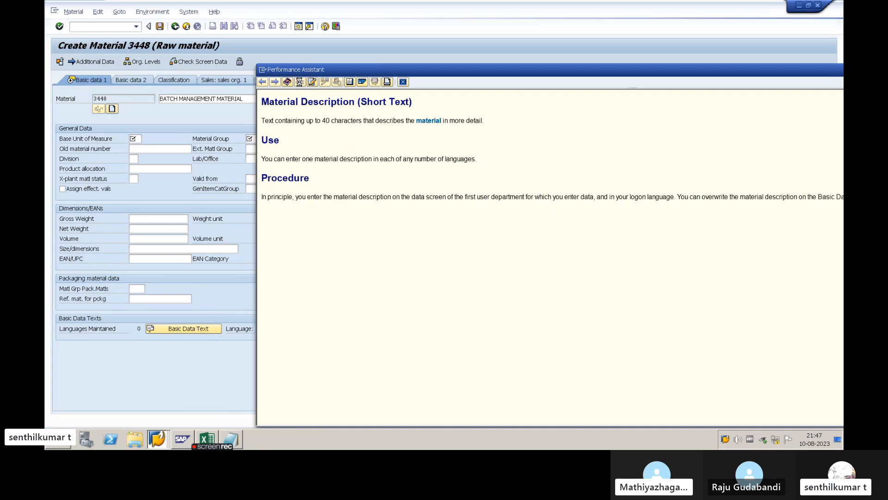
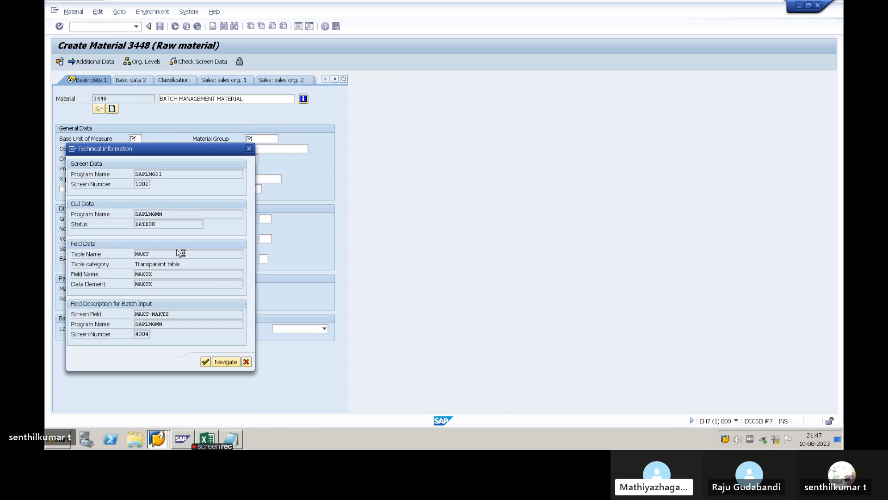
# - Open the dictionary definition of table MAKT, check the lengths of its fields, and return to the material creation screen
pyautogui.doubleClick(178, 254)
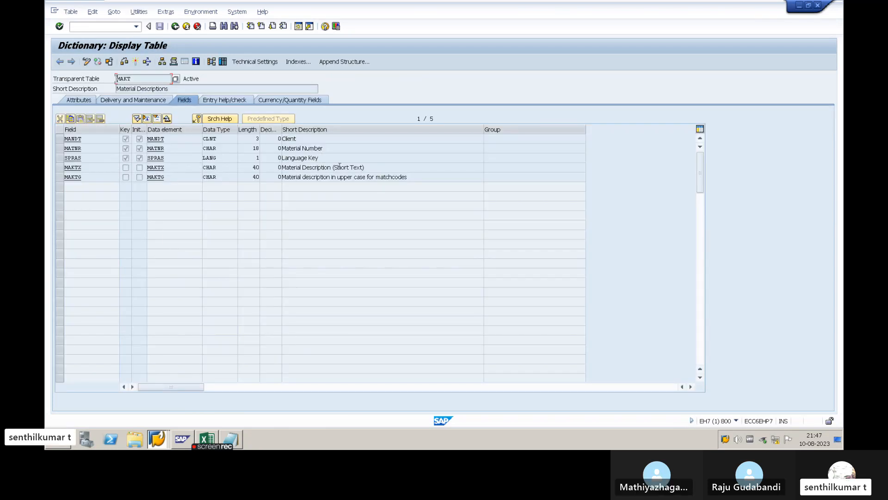
pyautogui.moveTo(373, 168); pyautogui.dragTo(281, 167)
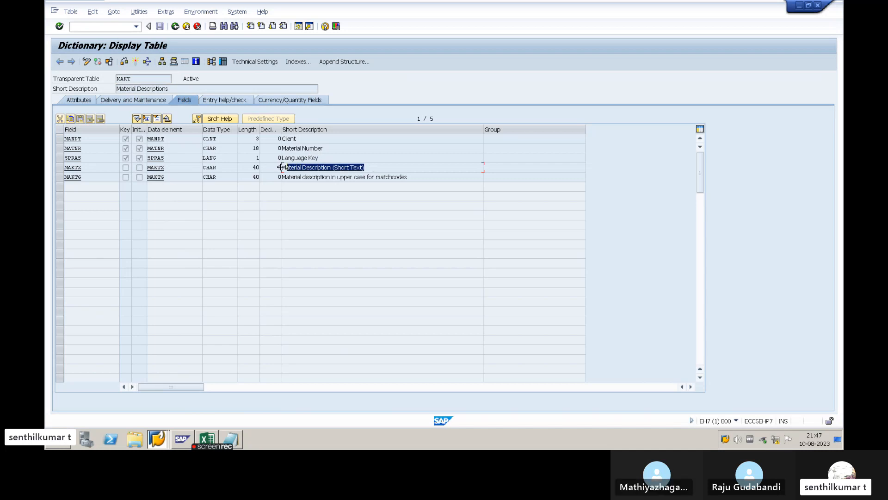
pyautogui.click(248, 167)
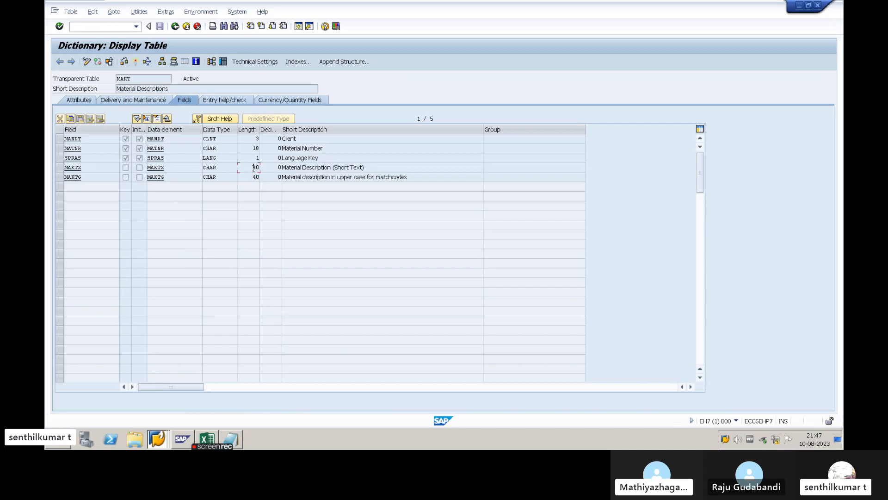
pyautogui.doubleClick(254, 168)
pyautogui.moveTo(328, 147); pyautogui.dragTo(258, 148)
pyautogui.click(251, 158)
pyautogui.moveTo(256, 138); pyautogui.dragTo(264, 140)
pyautogui.click(247, 175)
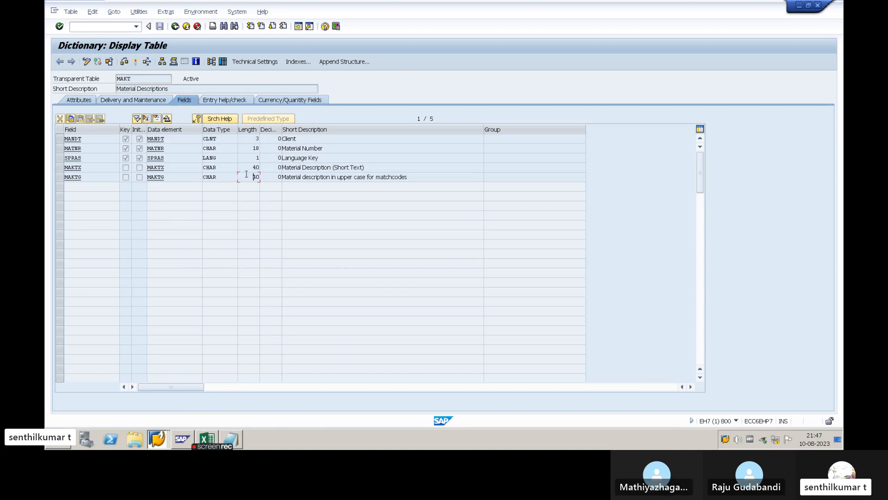
pyautogui.click(175, 27)
pyautogui.click(249, 149)
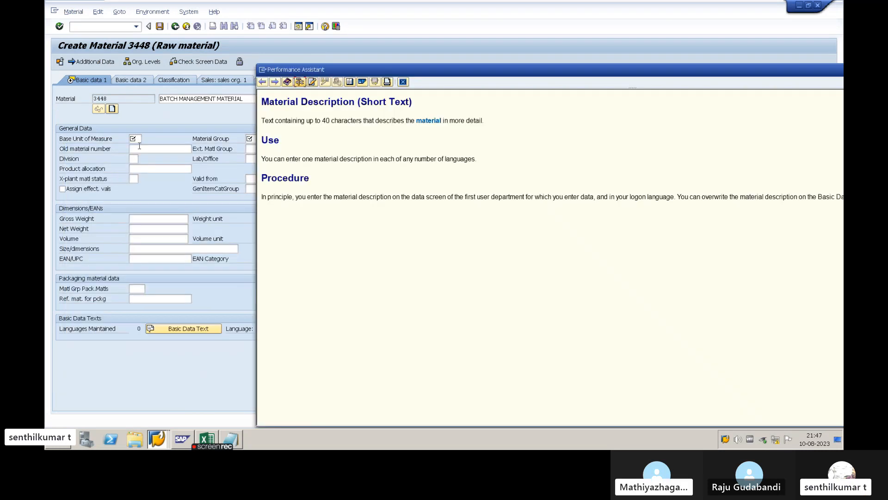
pyautogui.click(403, 82)
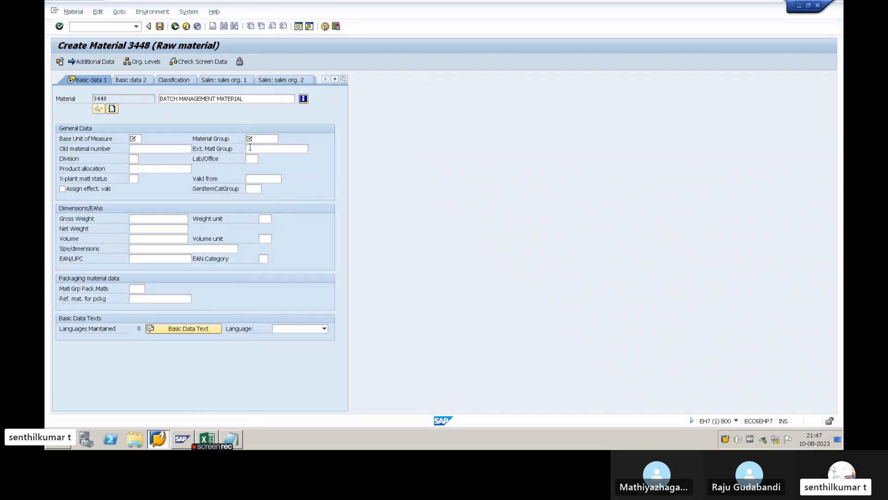
# - Call up the technical information for the Material Group field and open the definition of its table MARA
pyautogui.click(256, 139)
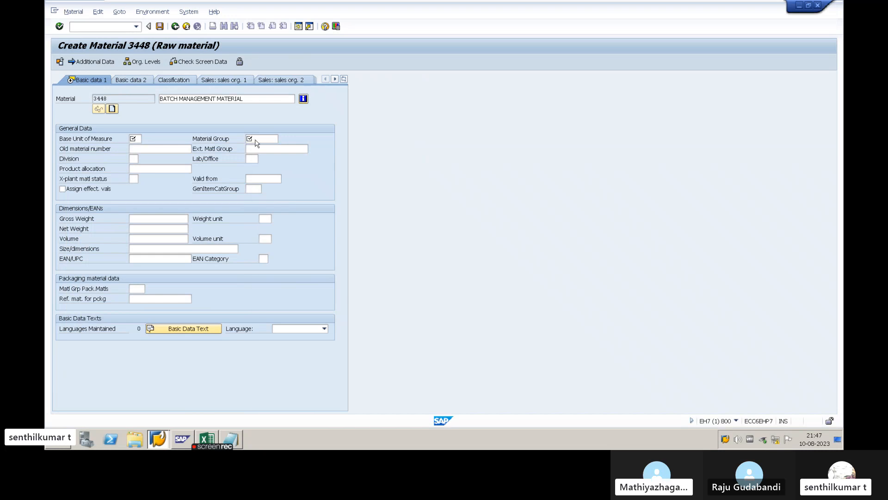
pyautogui.press('F1')
pyautogui.click(299, 82)
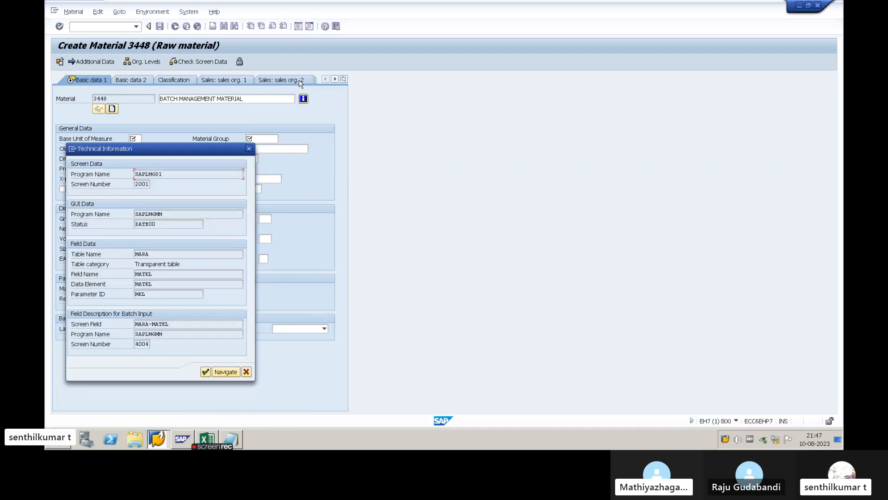
pyautogui.doubleClick(145, 257)
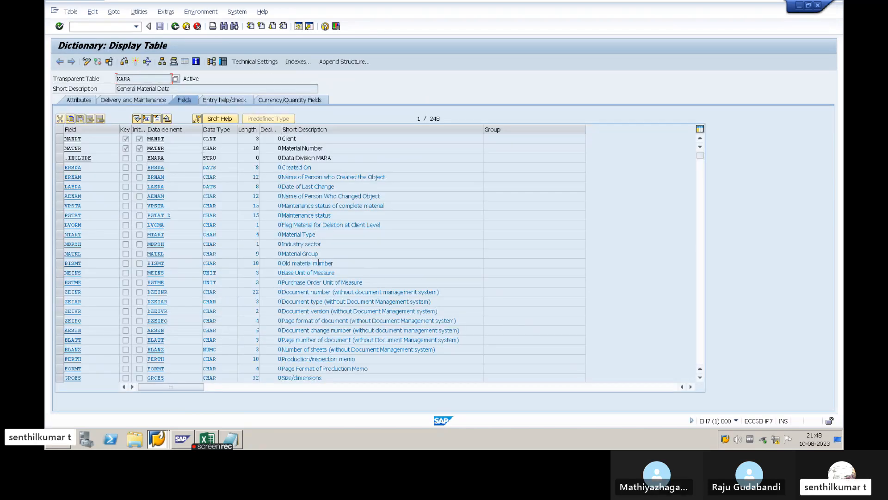
# - Check the length of the Material Group field MATKL in table MARA and return to the material creation screen
pyautogui.moveTo(319, 254); pyautogui.dragTo(157, 253)
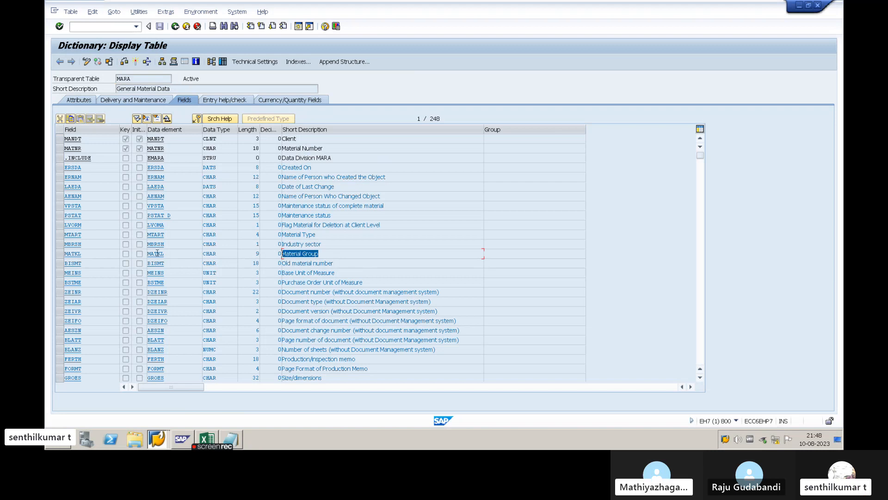
pyautogui.click(59, 253)
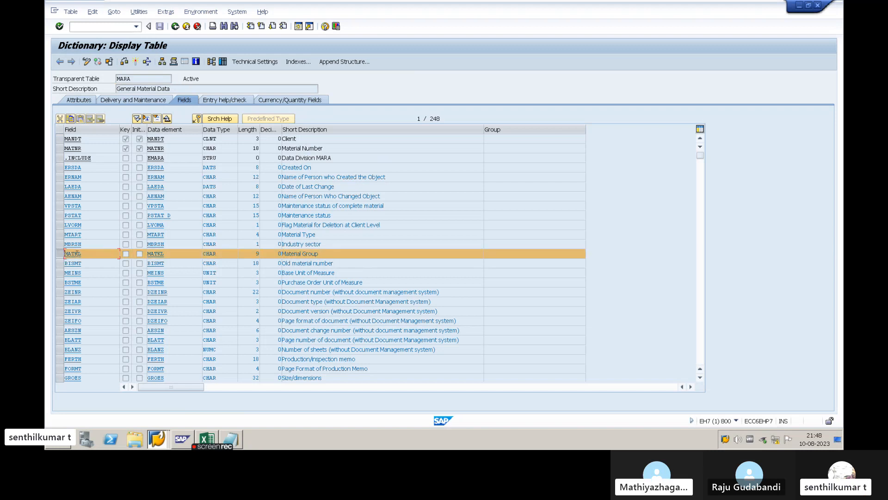
pyautogui.click(258, 252)
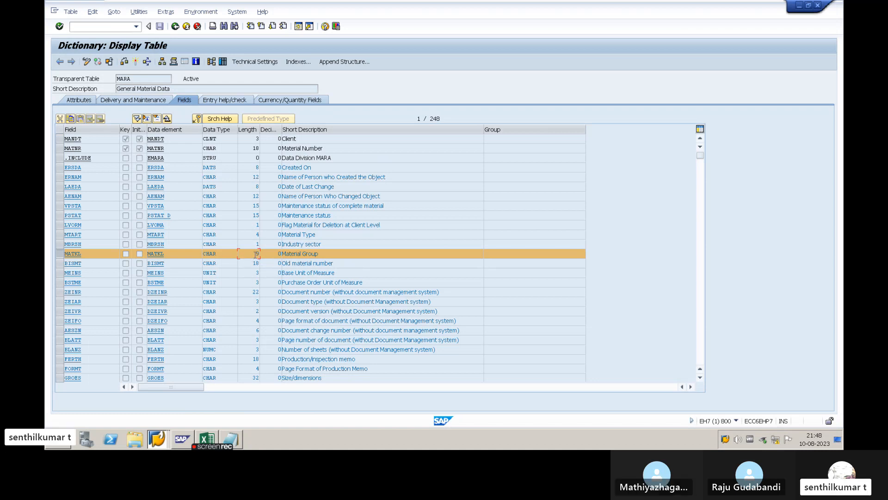
pyautogui.click(61, 256)
pyautogui.click(186, 25)
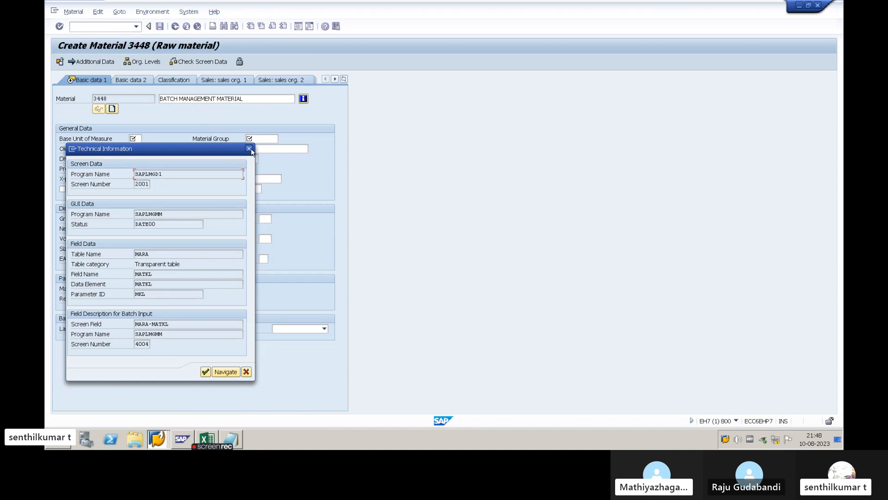
pyautogui.click(249, 148)
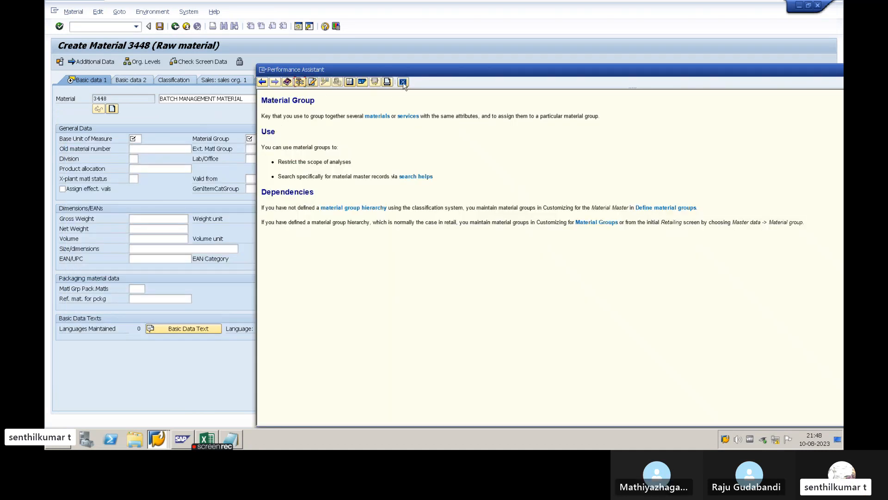
pyautogui.click(403, 82)
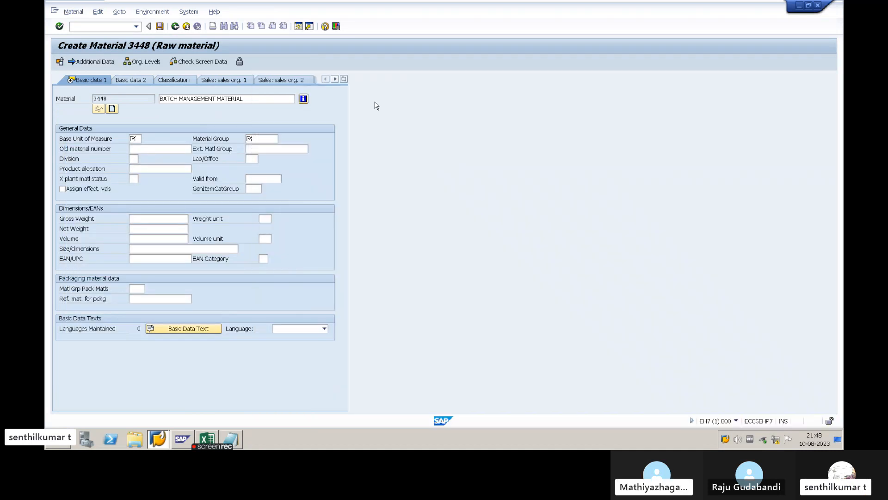
# - Reopen the technical information for Material Group, check which table stores the field, and close the help
pyautogui.click(262, 138)
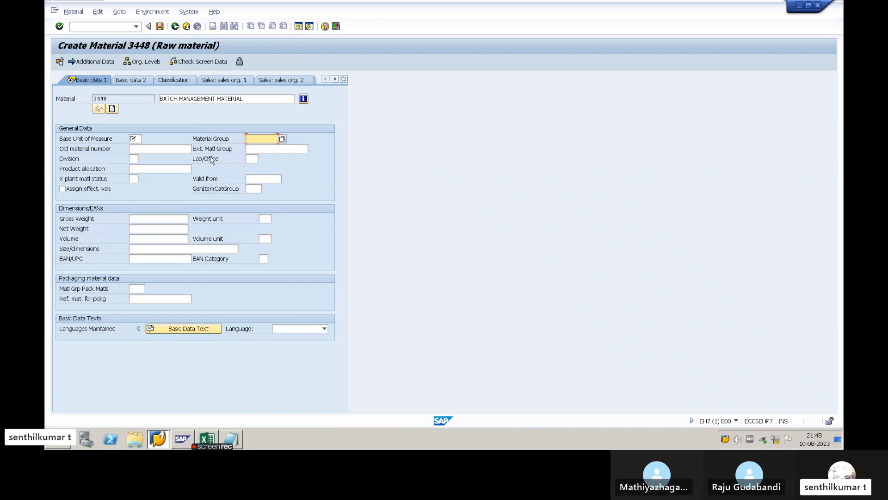
pyautogui.click(211, 140)
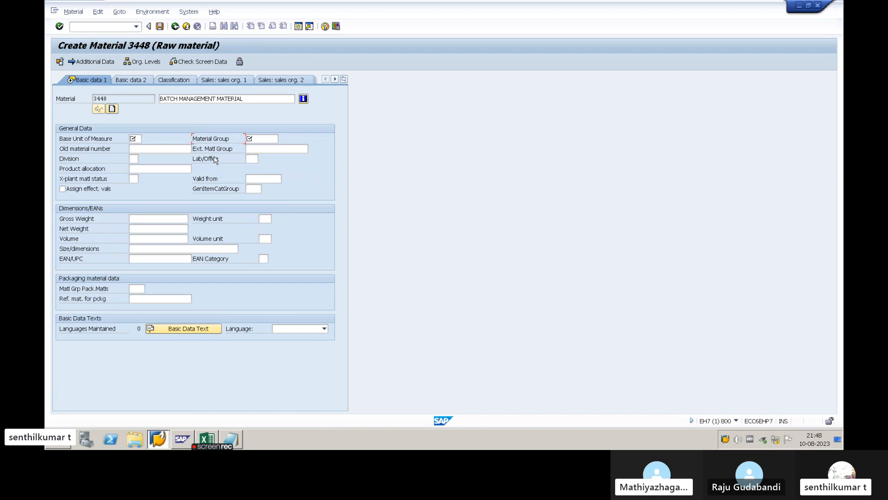
pyautogui.press('F1')
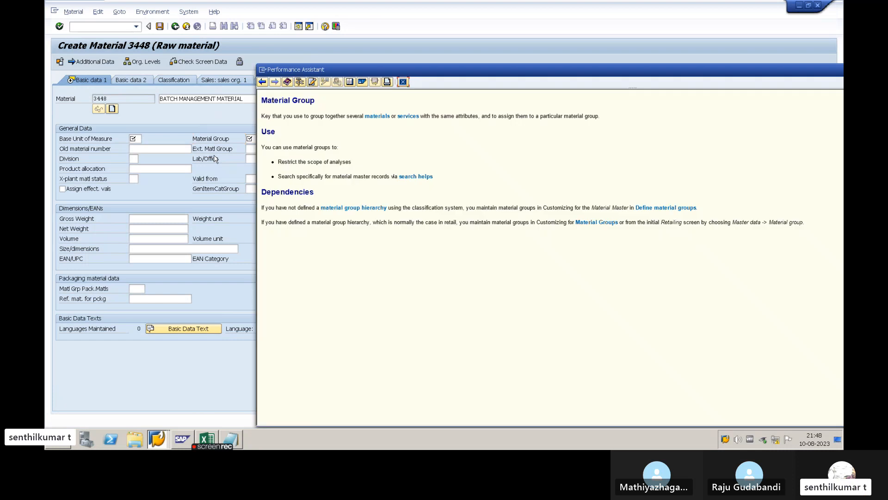
pyautogui.click(297, 84)
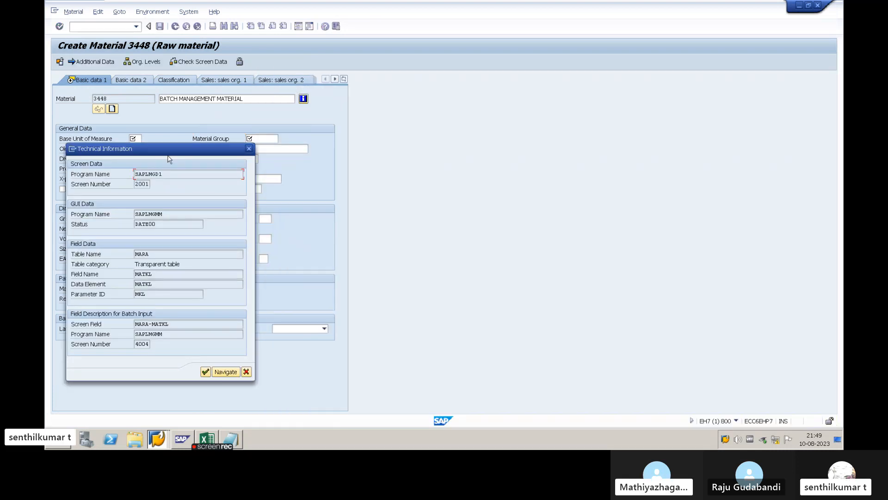
pyautogui.moveTo(175, 152); pyautogui.dragTo(434, 165)
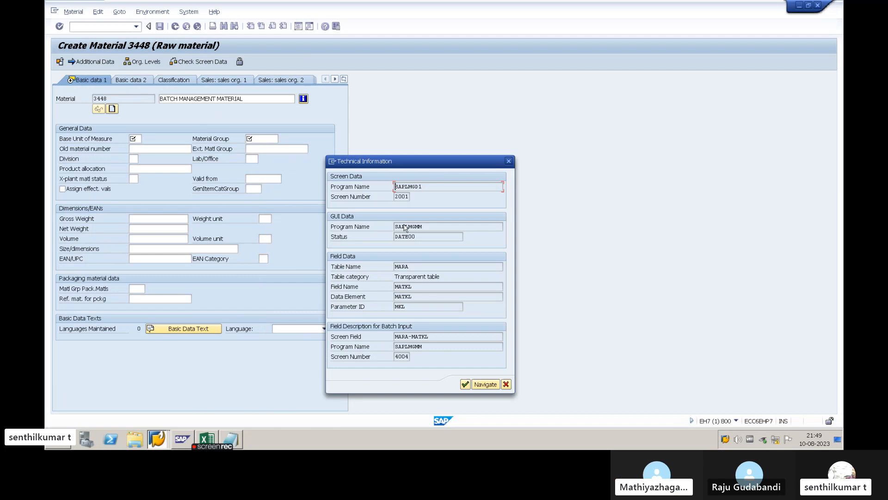
pyautogui.click(422, 267)
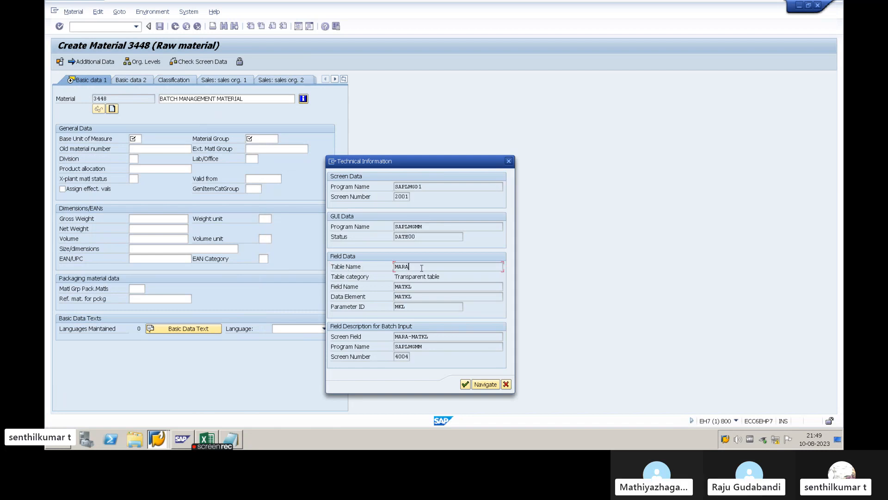
pyautogui.moveTo(418, 267); pyautogui.dragTo(379, 269)
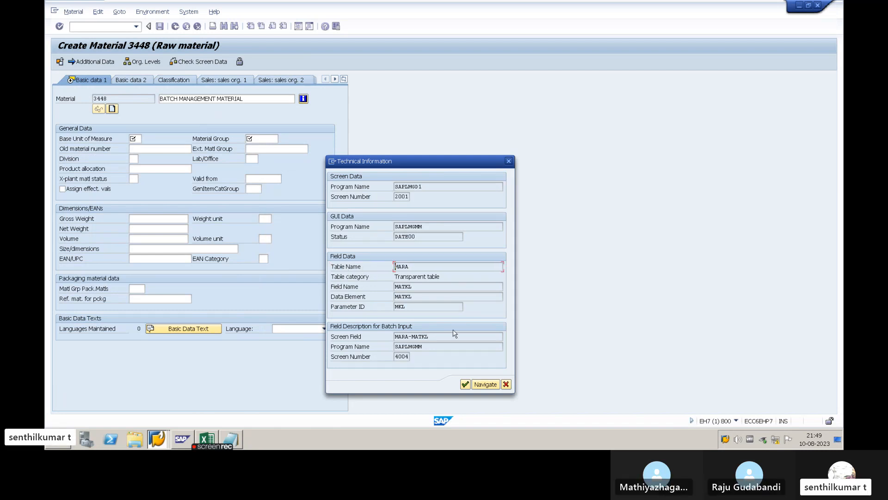
pyautogui.click(506, 384)
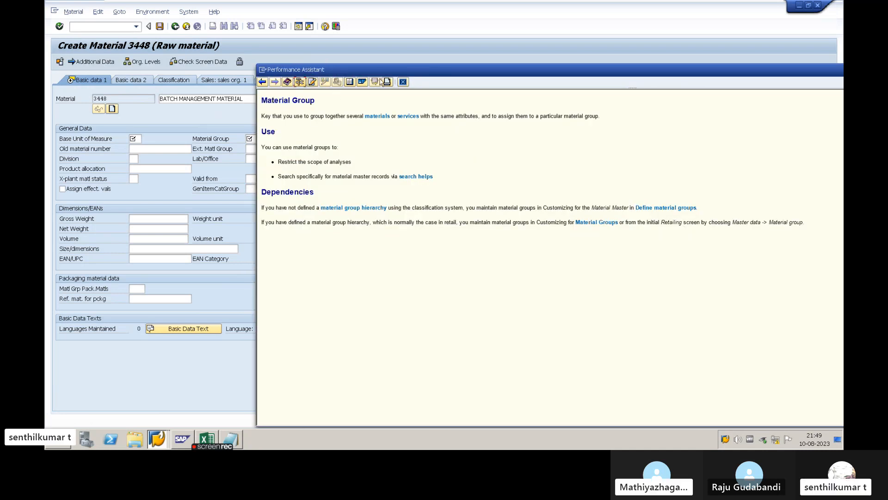
pyautogui.click(403, 82)
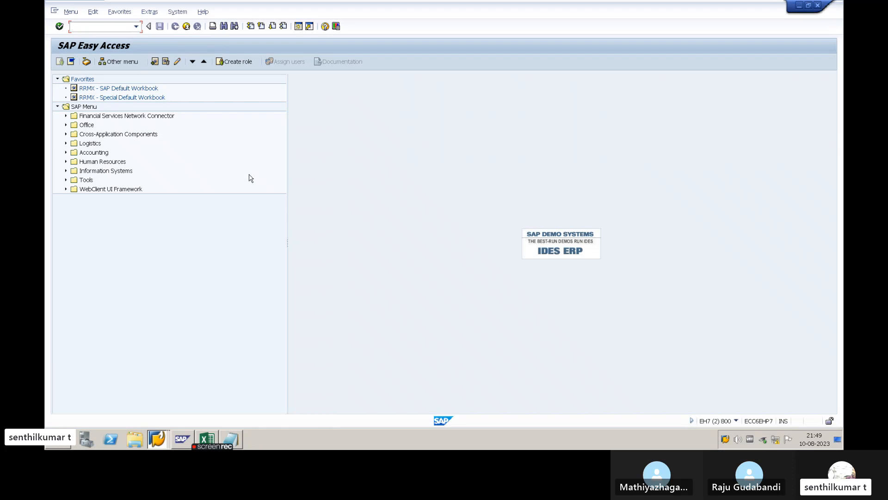
# - Start transaction SE16N in the second session to reach the General Table Display
pyautogui.write('SE16N')
pyautogui.moveTo(95, 26); pyautogui.dragTo(73, 25)
pyautogui.click(103, 28)
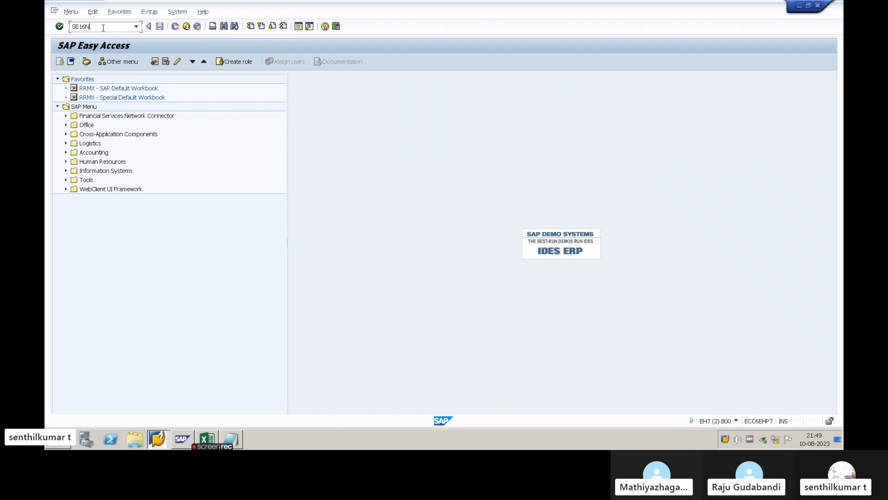
pyautogui.press('Return')
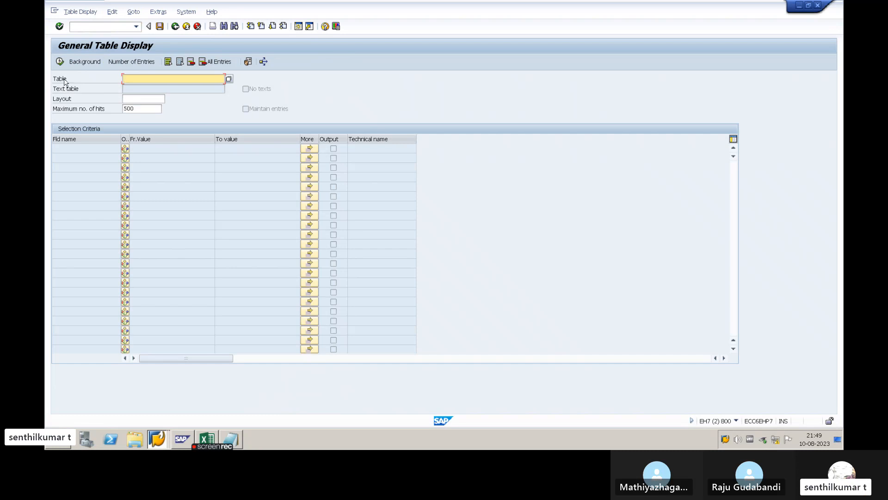
# - Enter MARA as the table to display and load its selection criteria
pyautogui.click(64, 80)
pyautogui.click(139, 80)
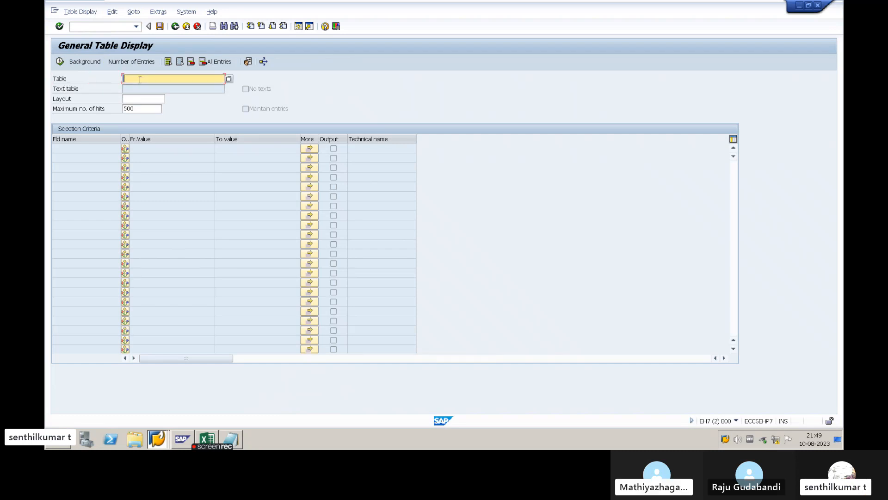
pyautogui.write('MARA')
pyautogui.press('Return')
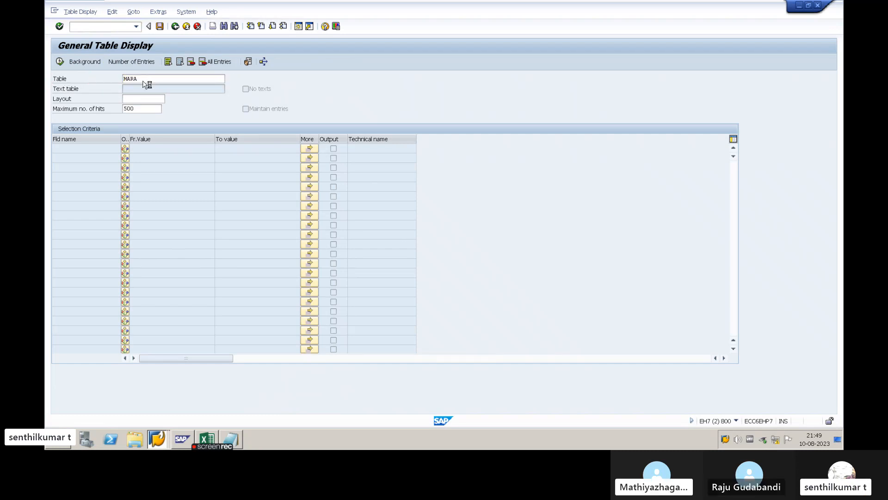
pyautogui.click(145, 162)
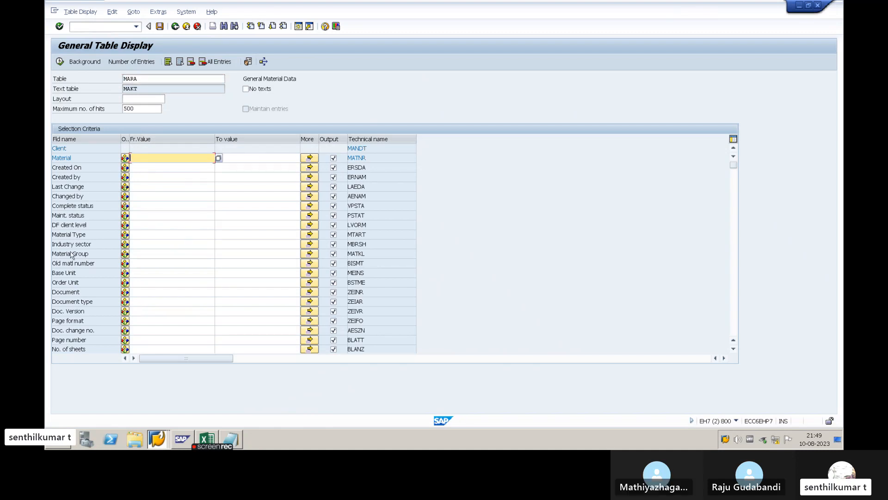
# - Look through the selection fields available for table MARA and return to the Material criterion, checking the maximum number of hits
pyautogui.click(87, 294)
pyautogui.scroll(-9, 90, 294)
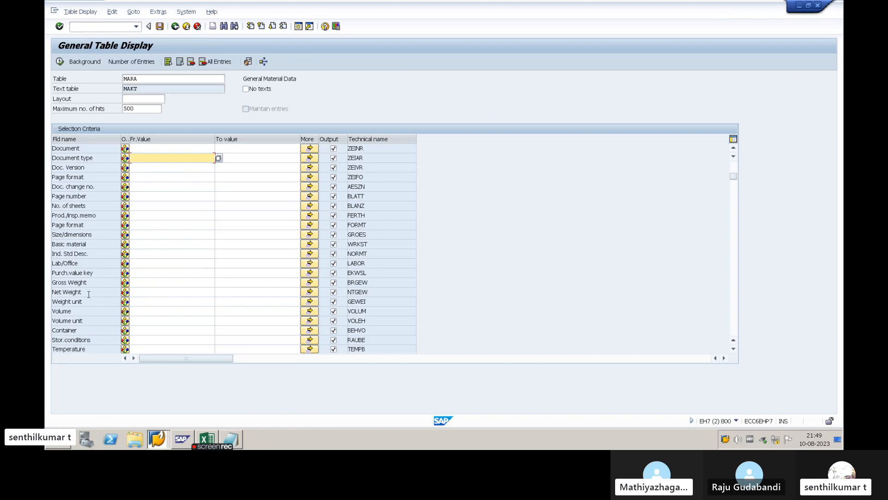
pyautogui.scroll(-15, 93, 293)
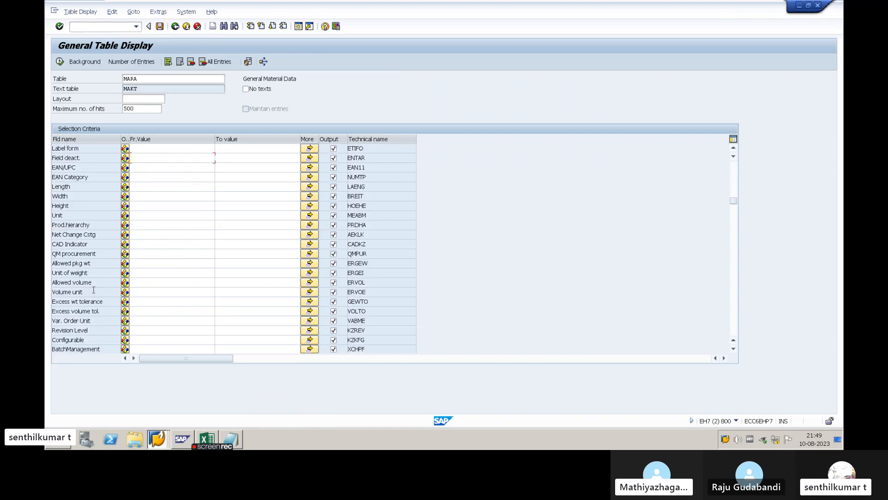
pyautogui.scroll(-15, 93, 289)
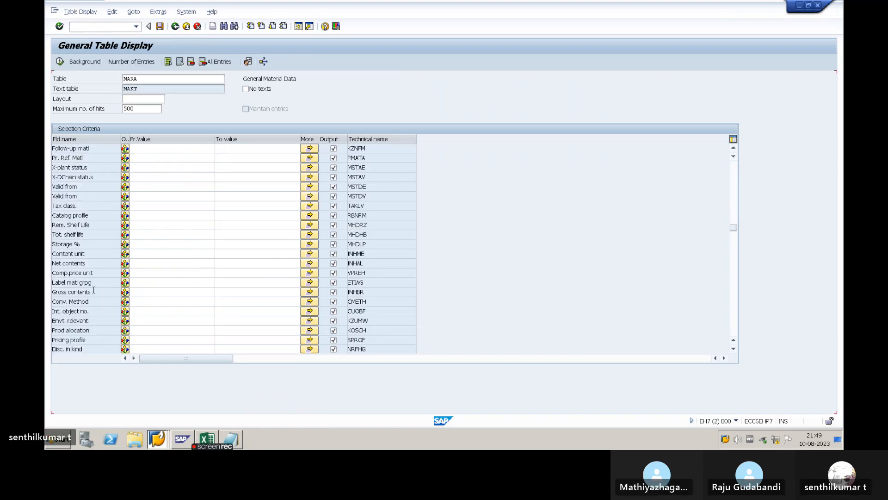
pyautogui.scroll(-1, 95, 294)
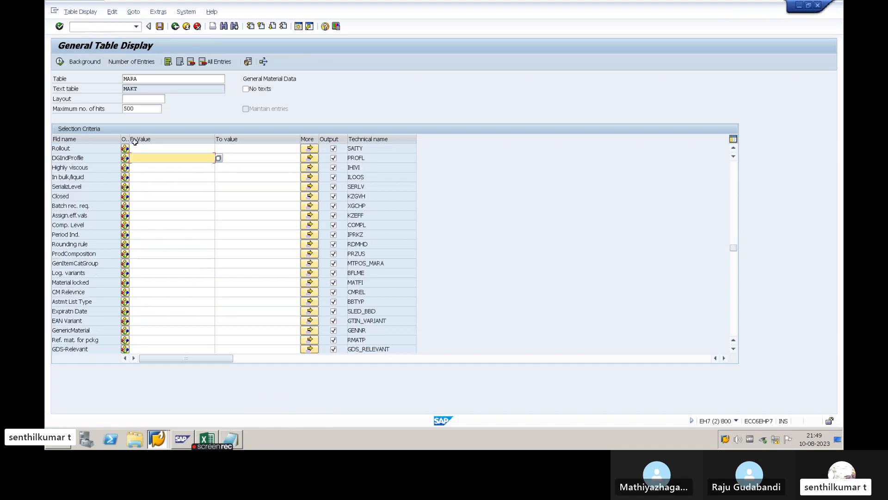
pyautogui.scroll(3, 668, 199)
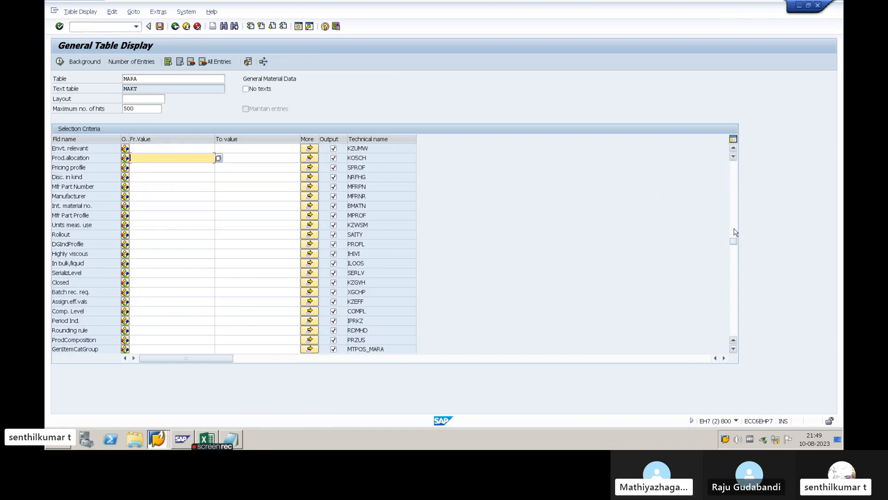
pyautogui.moveTo(734, 242); pyautogui.dragTo(734, 160)
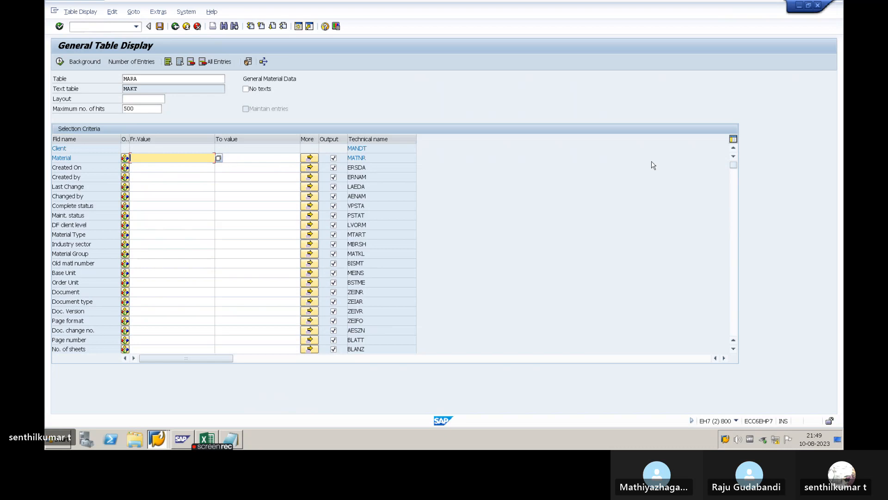
pyautogui.click(136, 109)
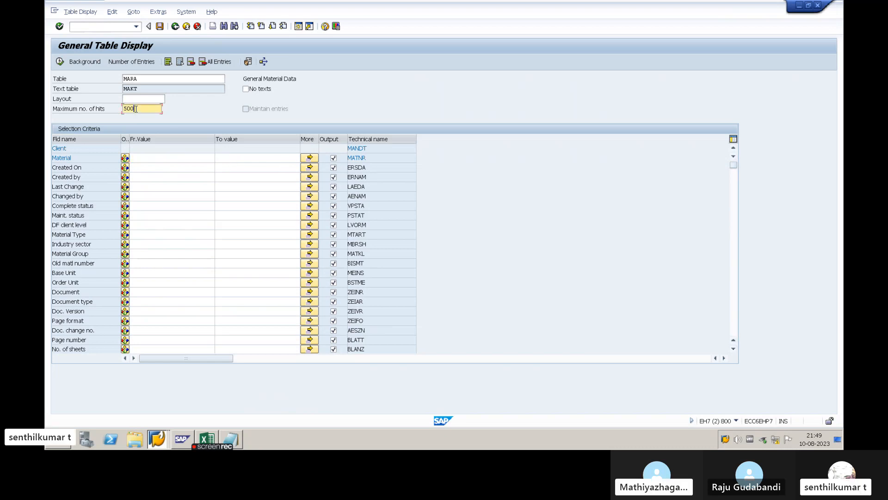
pyautogui.click(145, 161)
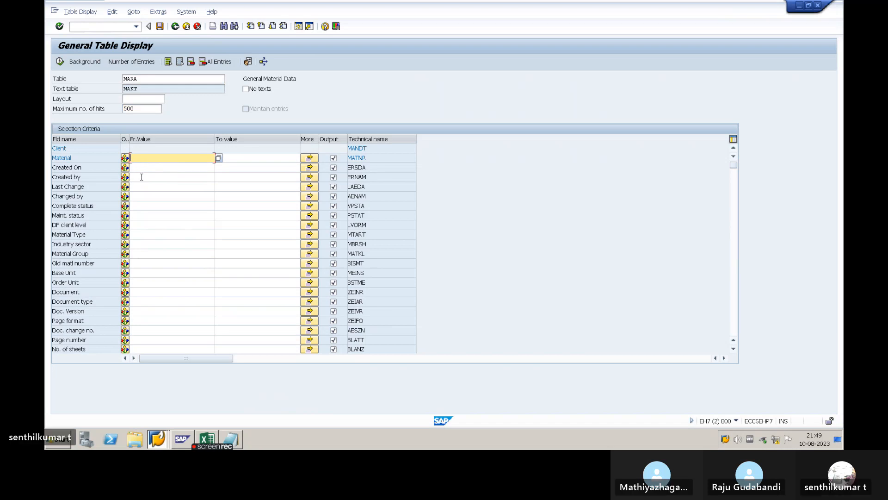
# - Restrict the MARA selection to a Created On date of 10.08.2023 and display the matching entries
pyautogui.click(154, 168)
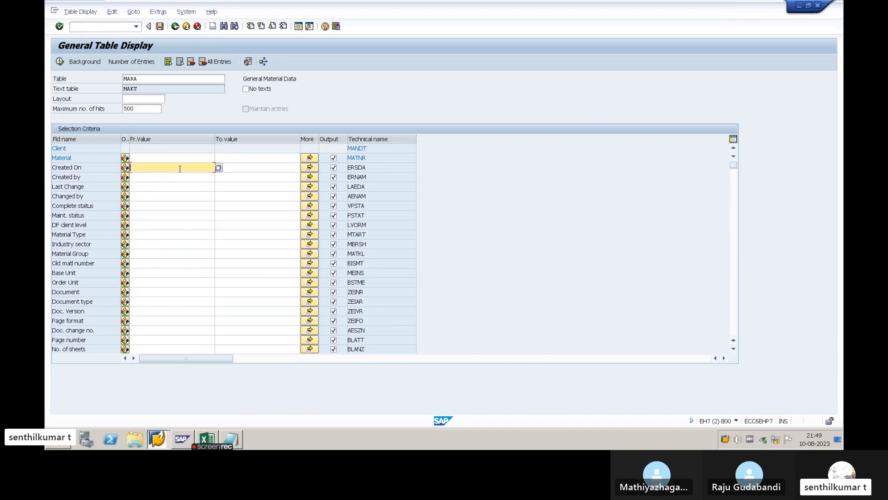
pyautogui.click(218, 167)
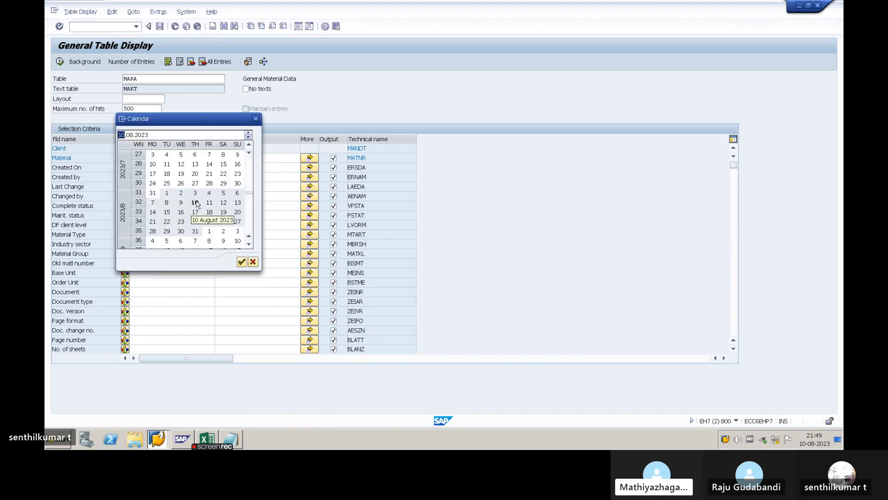
pyautogui.doubleClick(198, 201)
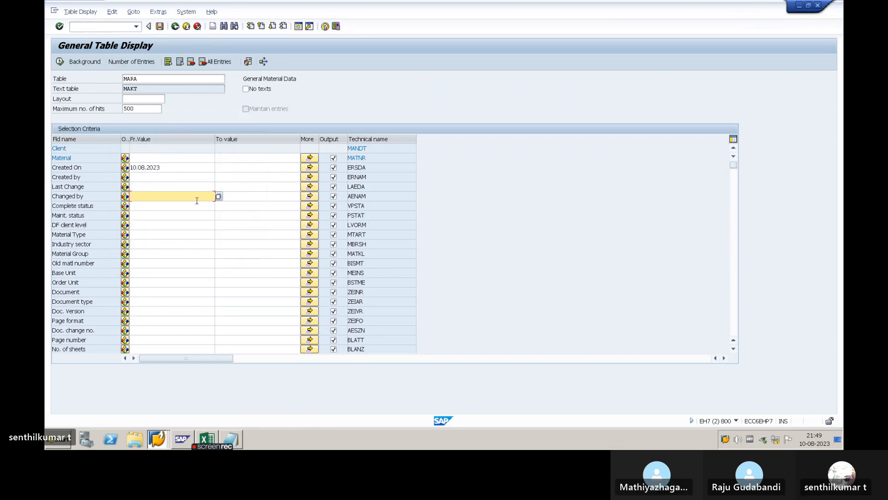
pyautogui.click(60, 61)
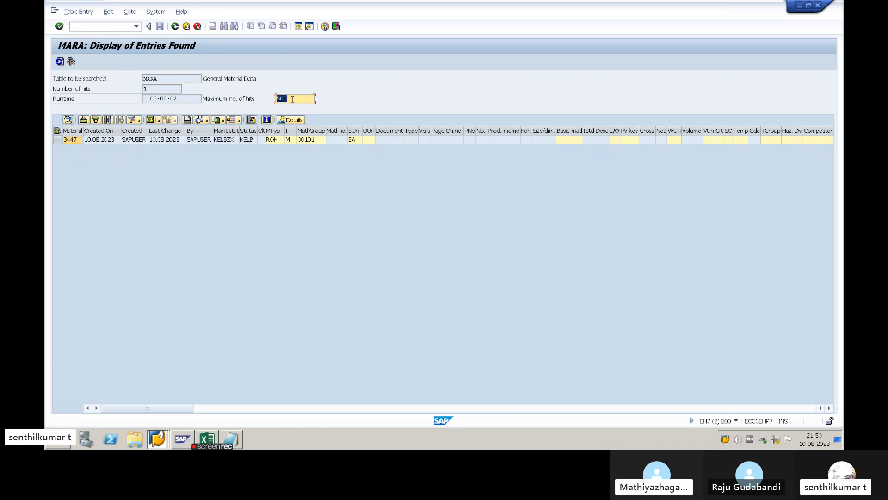
# - Examine the searched table name and the entry's material number, creation, last change, maintenance status and status fields
pyautogui.moveTo(163, 79); pyautogui.dragTo(151, 79)
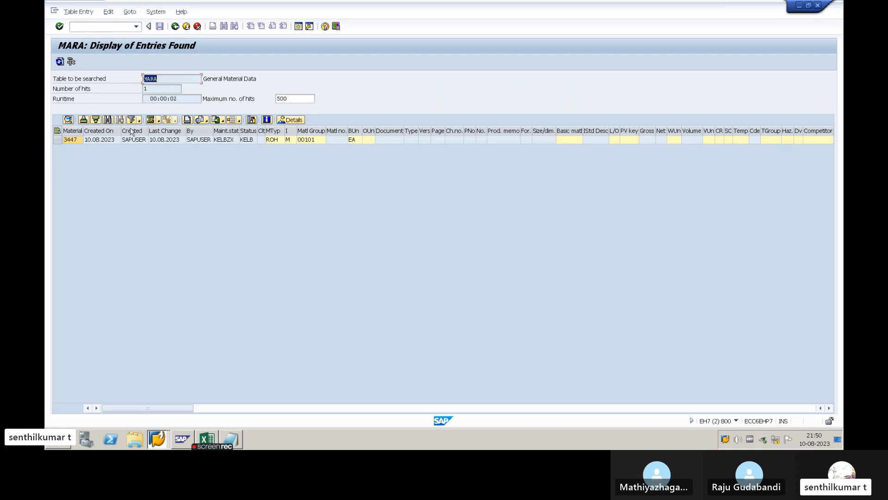
pyautogui.click(72, 141)
pyautogui.click(98, 142)
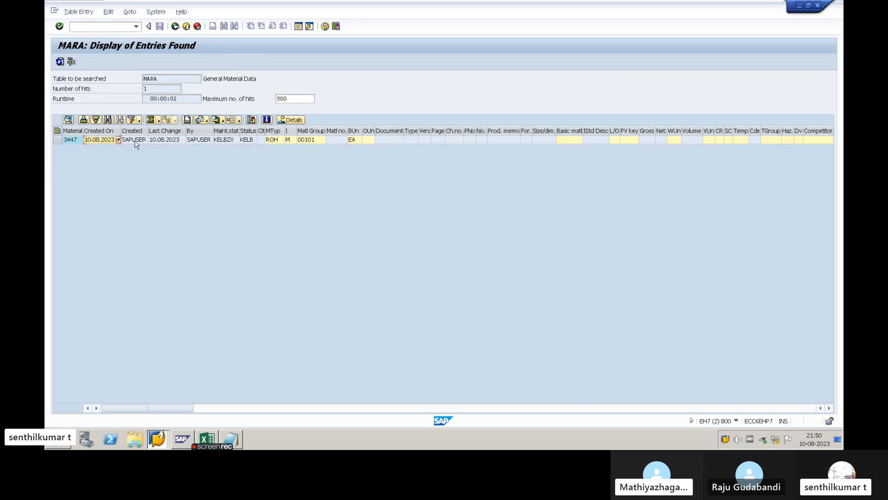
pyautogui.click(165, 141)
pyautogui.click(199, 140)
pyautogui.click(224, 140)
pyautogui.click(248, 141)
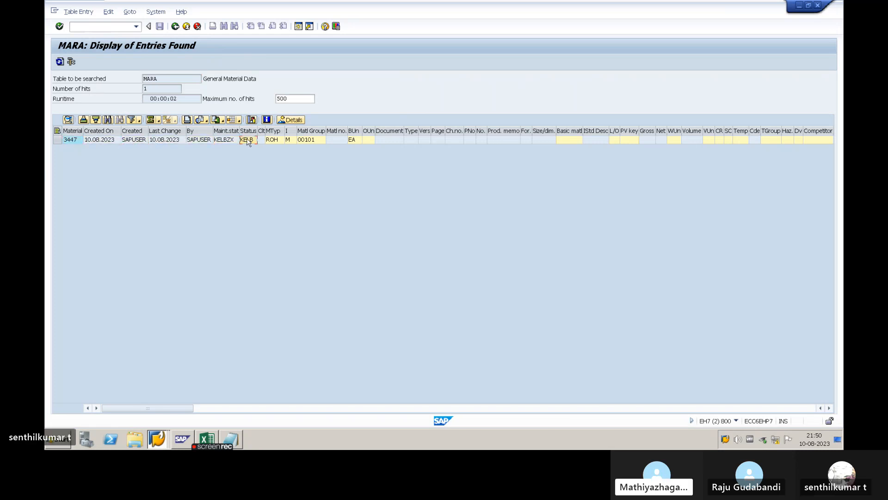
pyautogui.moveTo(161, 79); pyautogui.dragTo(138, 77)
pyautogui.click(170, 79)
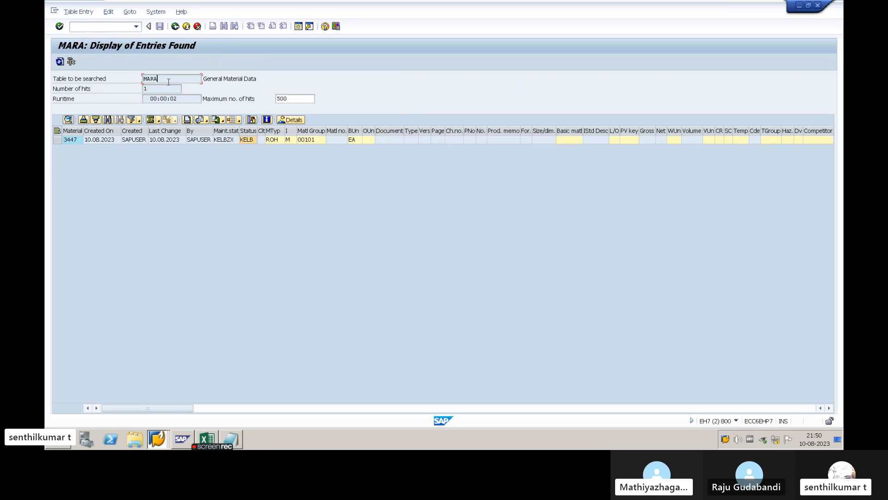
# - Leave the MARA results and the General Table Display, and switch back to the session creating material 3448
pyautogui.click(175, 27)
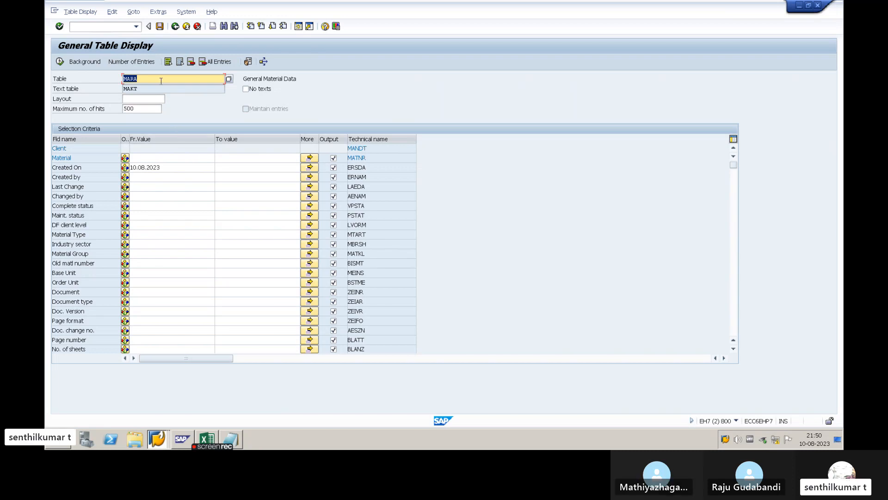
pyautogui.moveTo(140, 77); pyautogui.dragTo(124, 76)
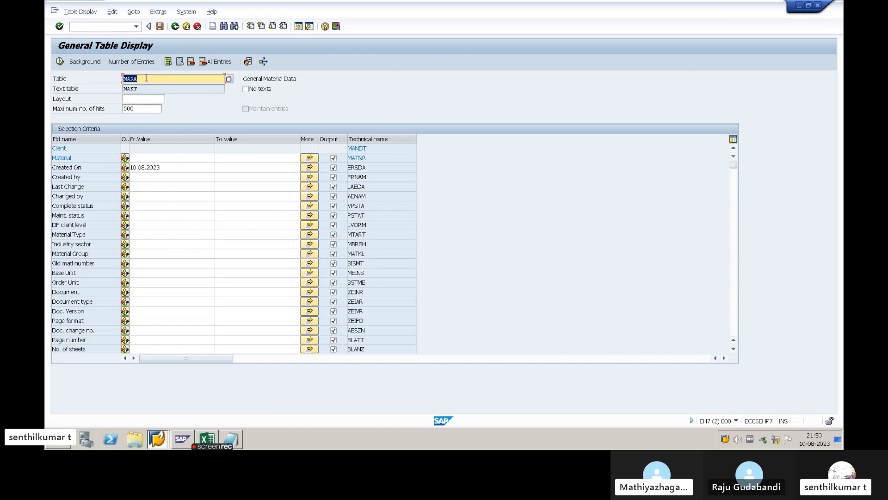
pyautogui.click(146, 78)
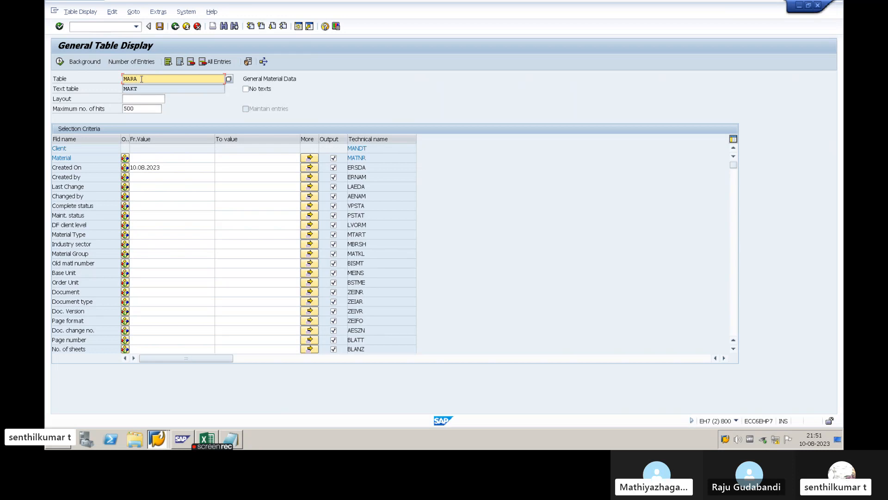
pyautogui.click(171, 168)
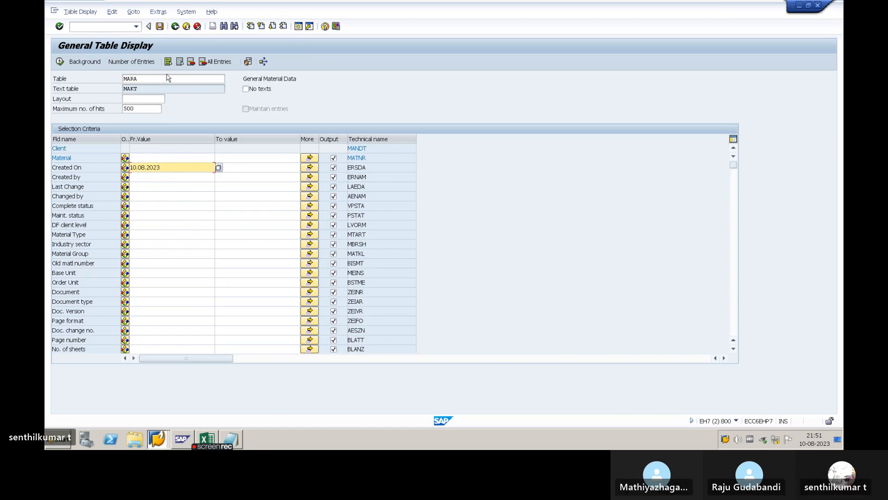
pyautogui.click(175, 27)
pyautogui.hotkey('alt', 'Tab')
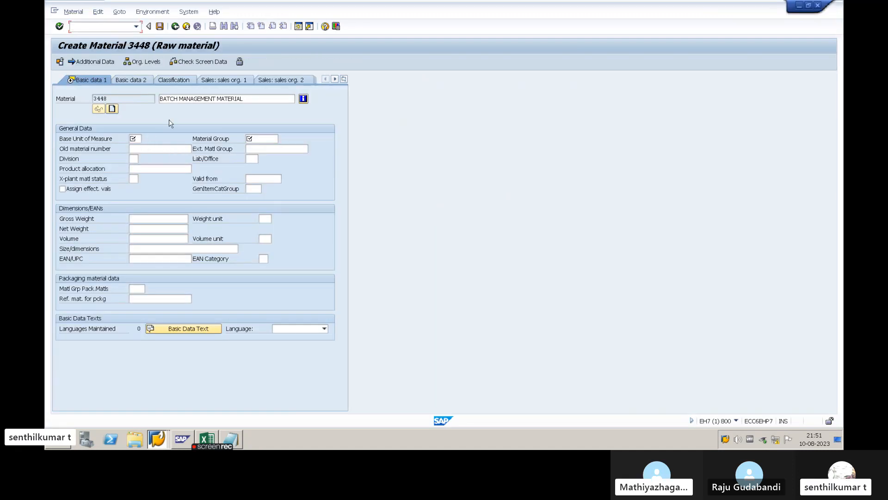
# - Set the base unit of measure to EA and the material group to 00101 in Basic data 1, and confirm
pyautogui.click(238, 99)
pyautogui.click(135, 139)
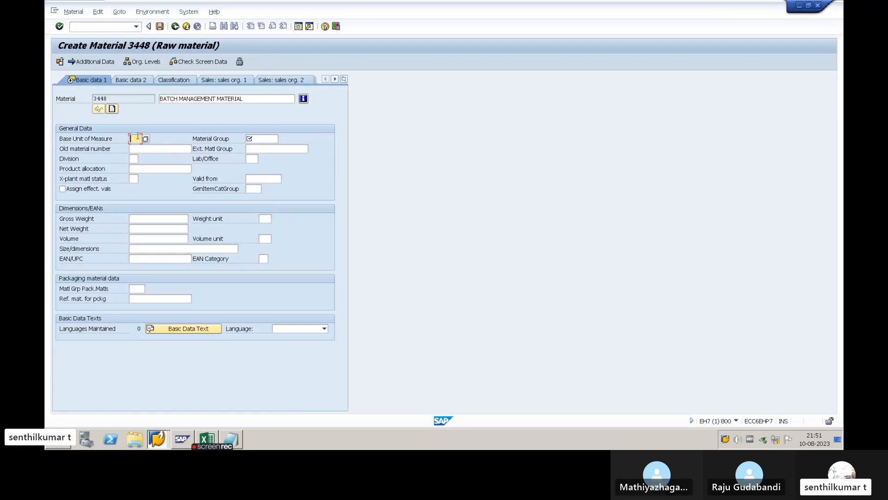
pyautogui.write('EA')
pyautogui.click(271, 138)
pyautogui.write('0')
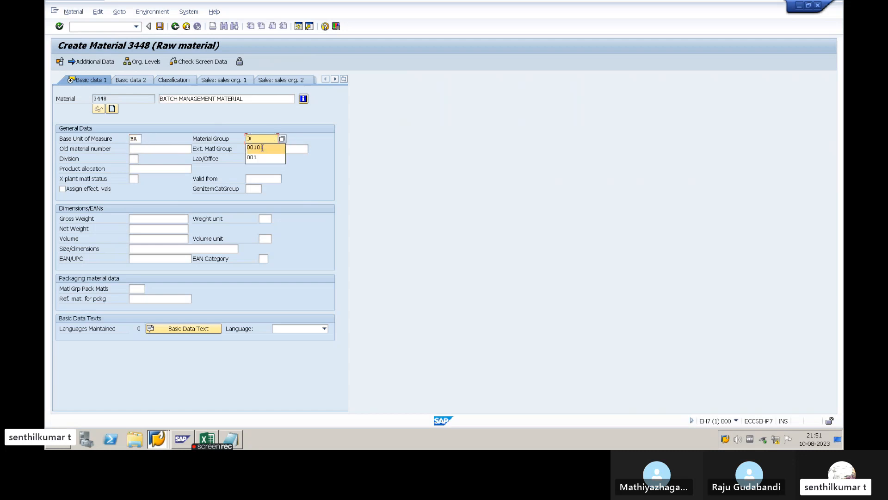
pyautogui.click(263, 149)
pyautogui.press('Return')
# - Enter purchasing group 555 and activate batch management in the Purchasing view, and continue to the plant storage data
pyautogui.click(136, 159)
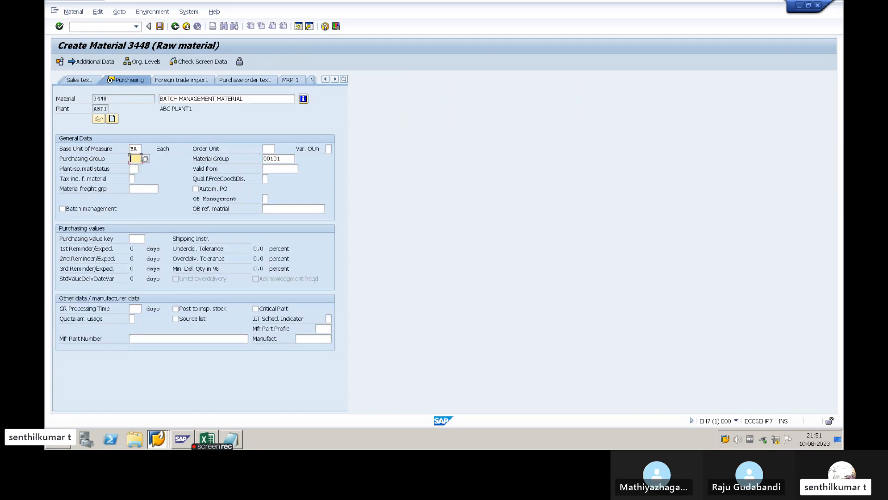
pyautogui.write('5')
pyautogui.click(138, 167)
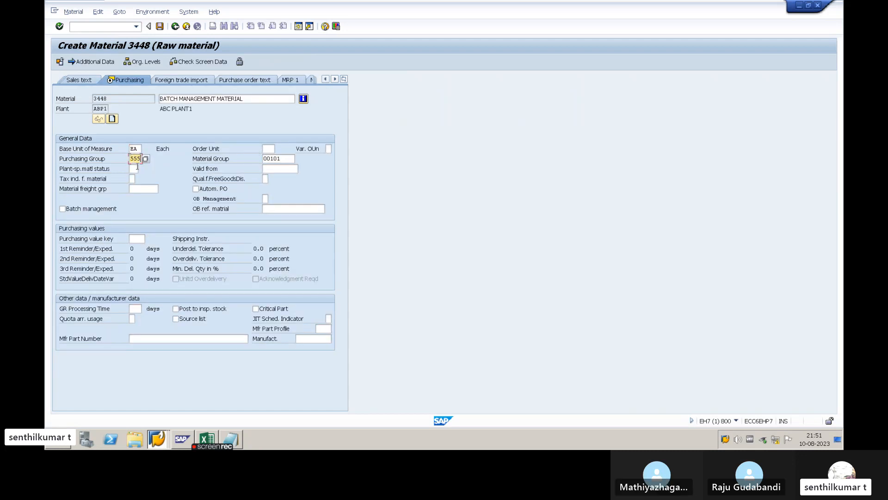
pyautogui.click(80, 211)
pyautogui.press('Return')
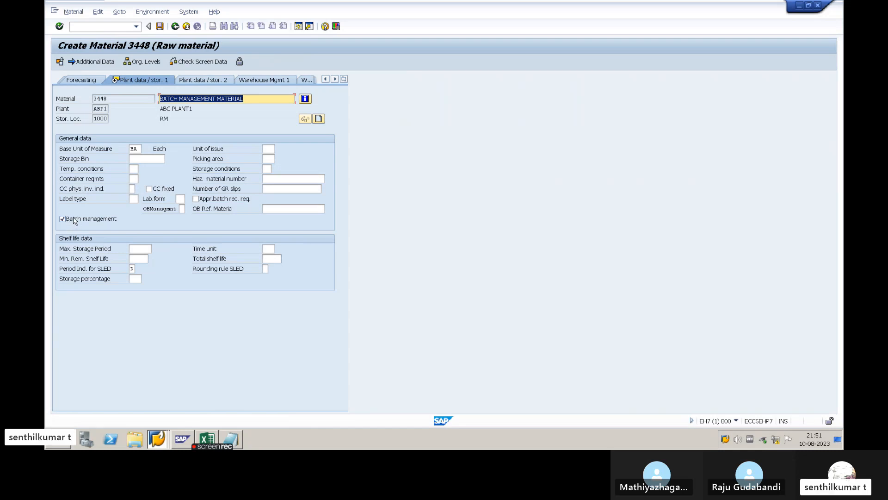
# - Check the material description and the batch management indicator in Plant data / stor. 1, and proceed to Accounting 1
pyautogui.click(245, 99)
pyautogui.moveTo(244, 99); pyautogui.dragTo(159, 99)
pyautogui.click(256, 102)
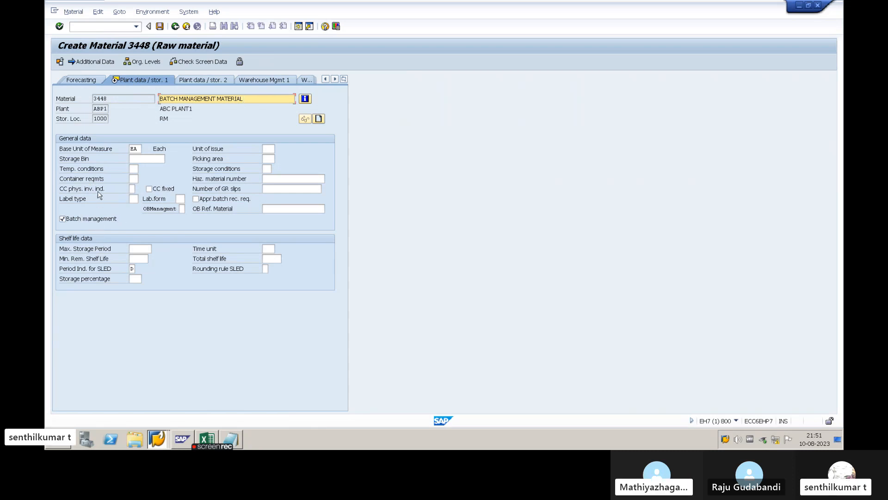
pyautogui.click(100, 220)
pyautogui.press('Return')
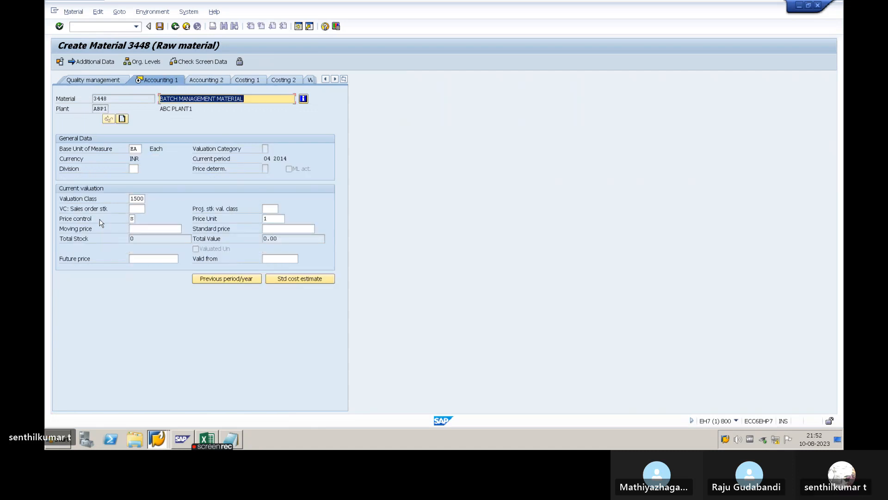
# - Set the price control to V in Accounting 1 and save the new material
pyautogui.press('Return')
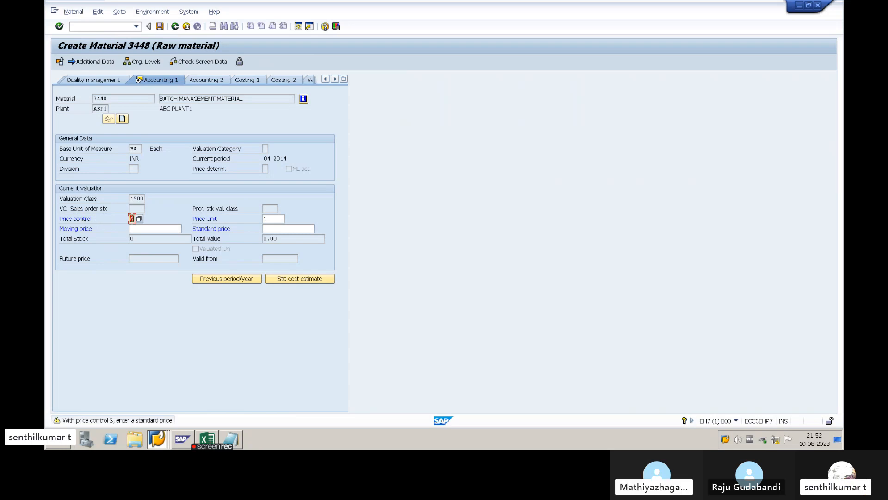
pyautogui.write('V')
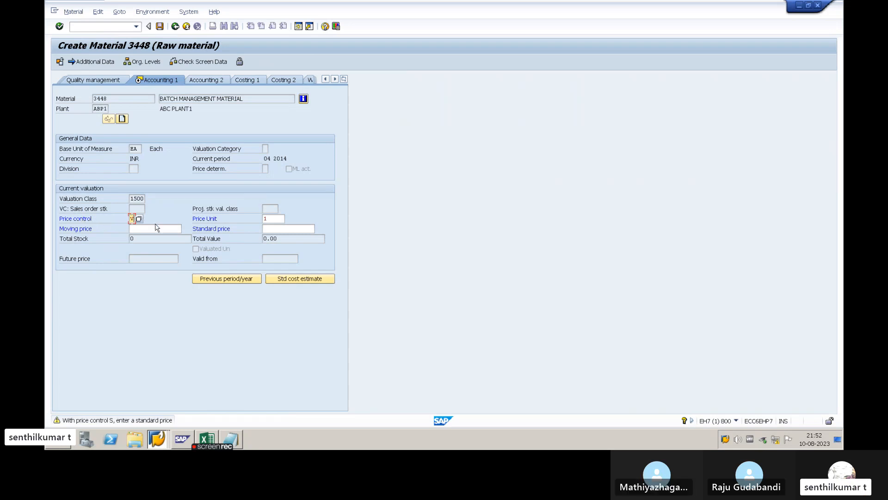
pyautogui.press('Return')
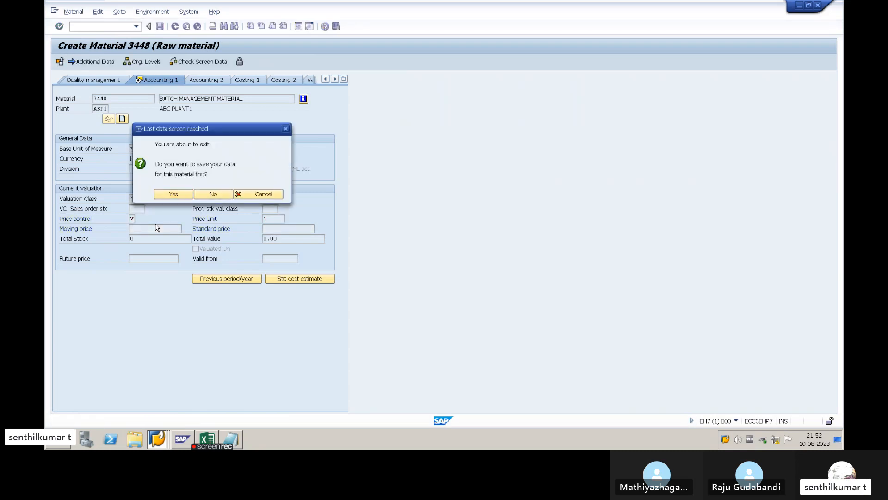
pyautogui.press('Return')
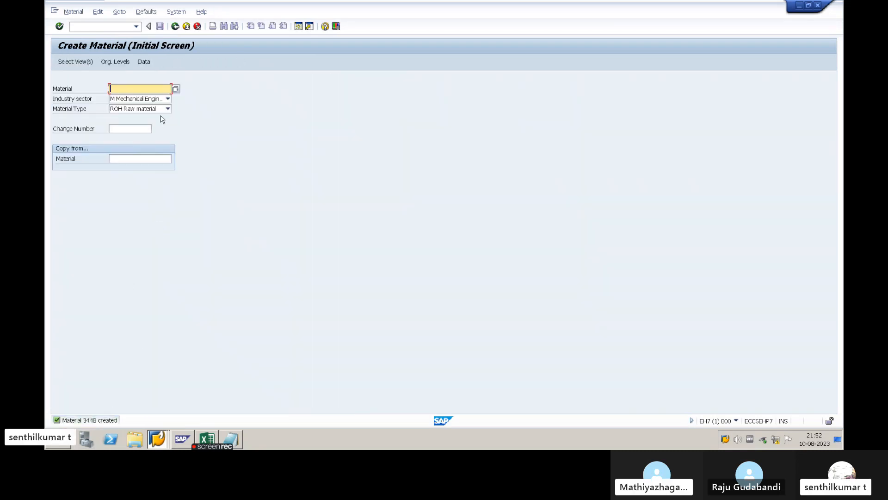
# - Run the MM60 materials list for plant ABP1 with the material number selection cleared
pyautogui.click(175, 26)
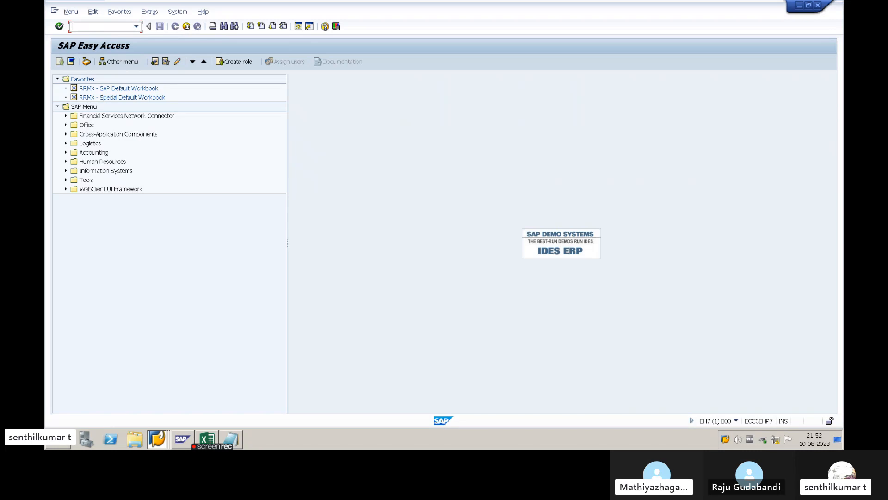
pyautogui.write('MM60')
pyautogui.press('Return')
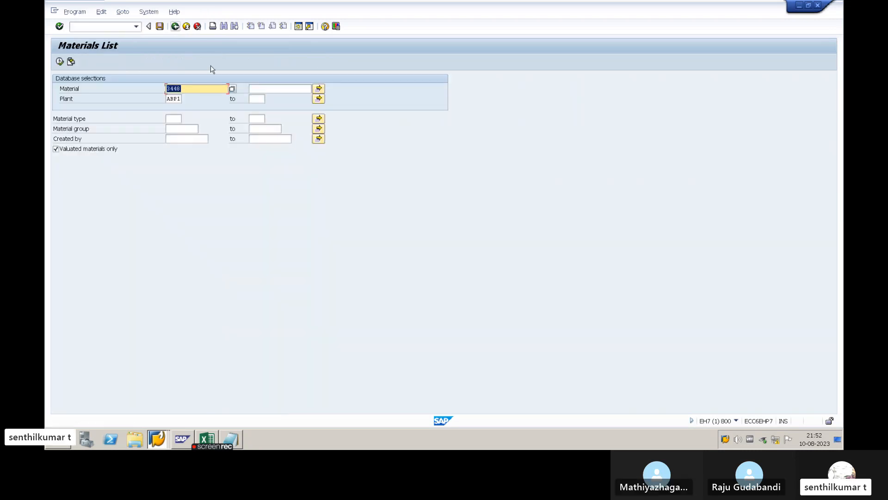
pyautogui.press('Delete')
pyautogui.click(184, 101)
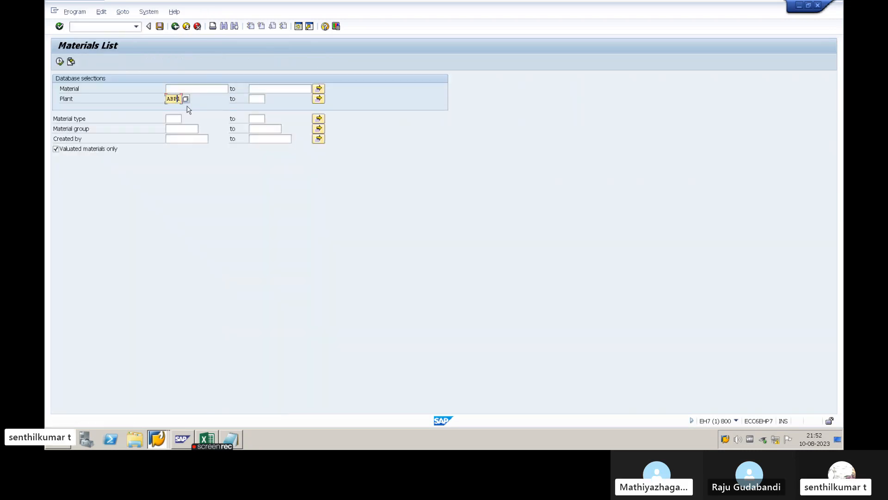
pyautogui.click(59, 62)
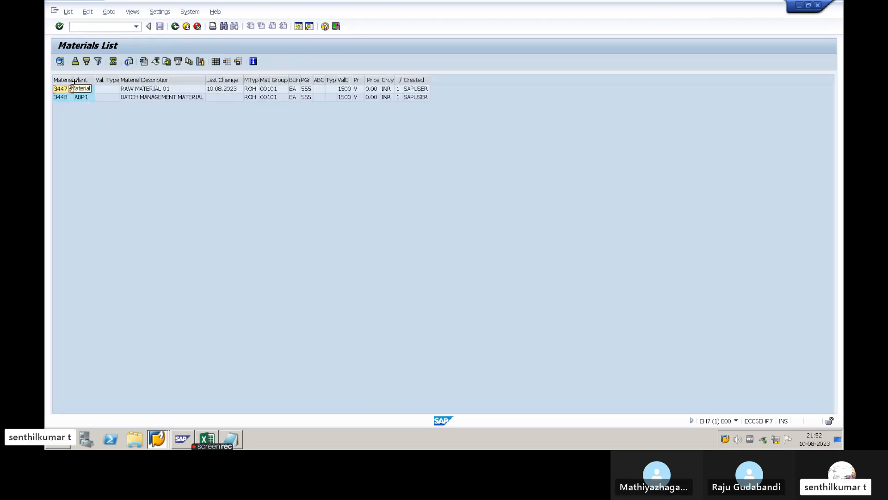
# - Widen the Material column slightly and compare the rows of materials 3447 and 3448 in plant ABP1
pyautogui.moveTo(73, 81); pyautogui.dragTo(76, 81)
pyautogui.click(90, 99)
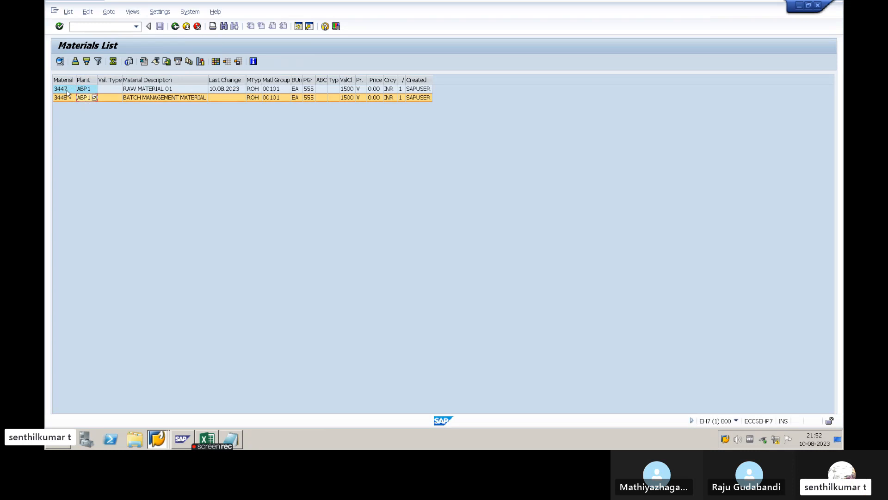
pyautogui.click(66, 91)
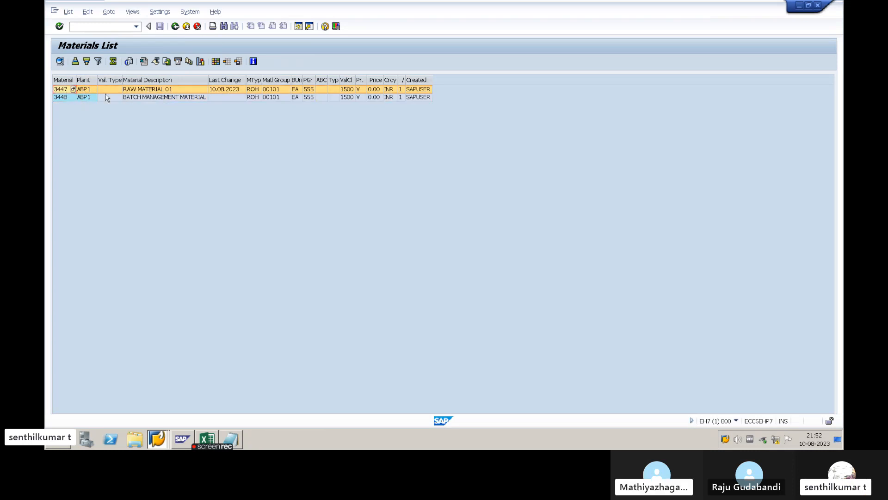
pyautogui.click(62, 99)
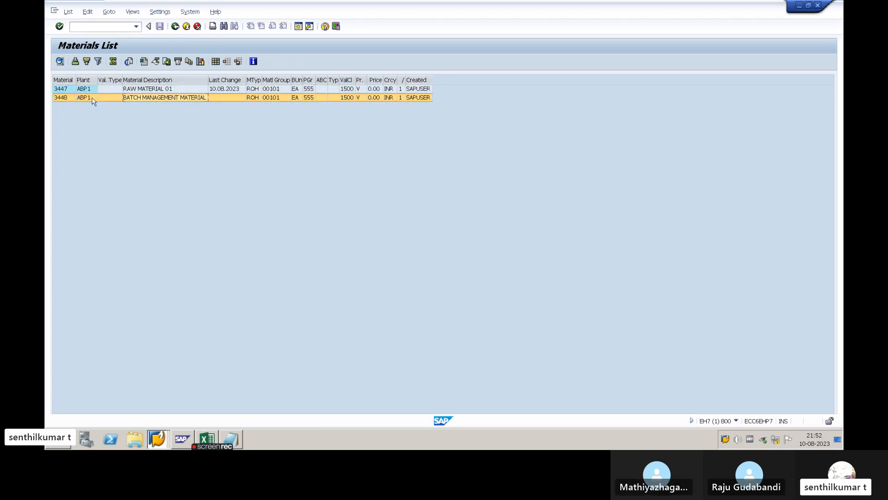
pyautogui.click(66, 90)
pyautogui.click(64, 99)
pyautogui.click(65, 91)
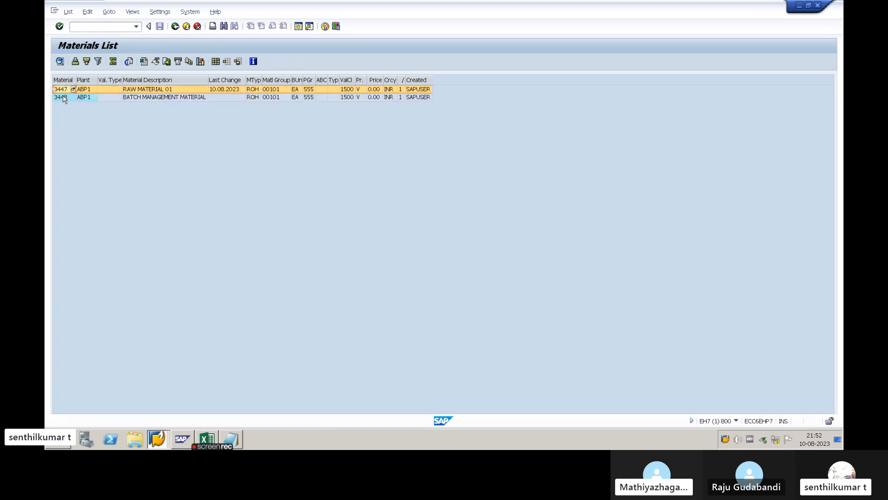
pyautogui.click(65, 98)
# - Compare the descriptions of the two listed materials and widen the Material Description column slightly
pyautogui.click(148, 98)
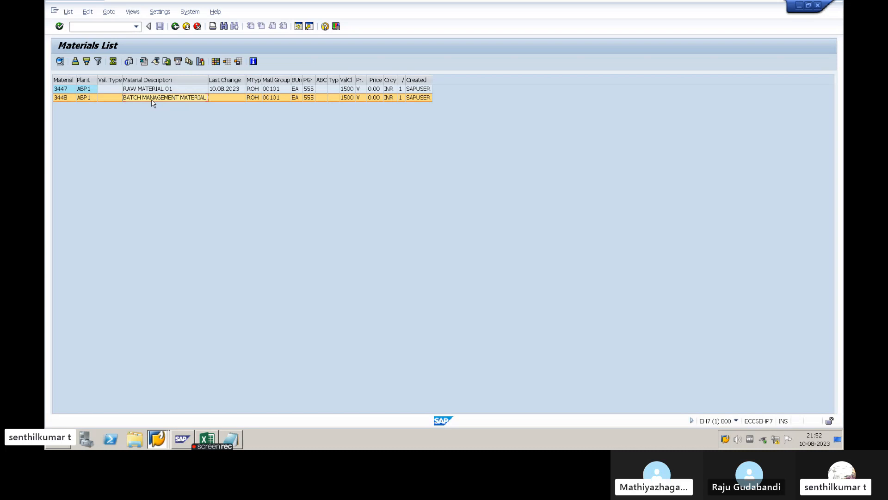
pyautogui.click(164, 91)
pyautogui.click(164, 97)
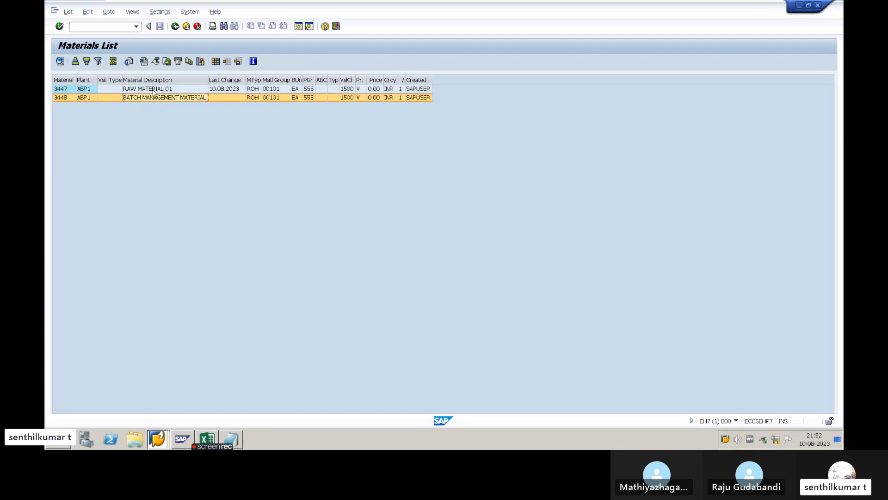
pyautogui.click(154, 91)
pyautogui.click(157, 98)
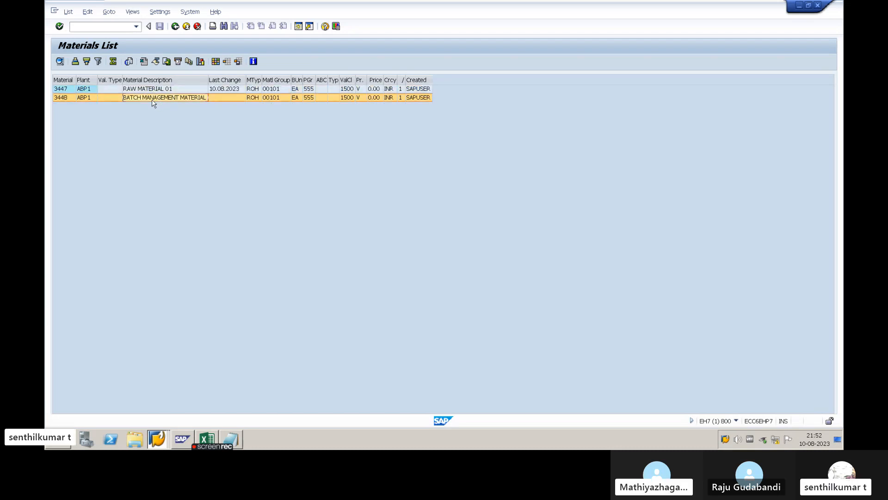
pyautogui.moveTo(208, 80); pyautogui.dragTo(211, 81)
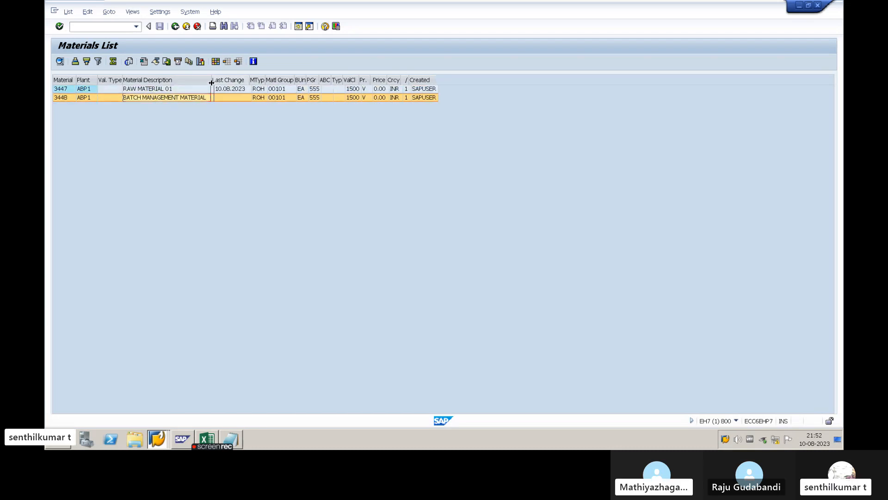
# - Open material 3448 for change with MM02, using the preselected views, plant ABP1 and storage location 1000
pyautogui.click(176, 27)
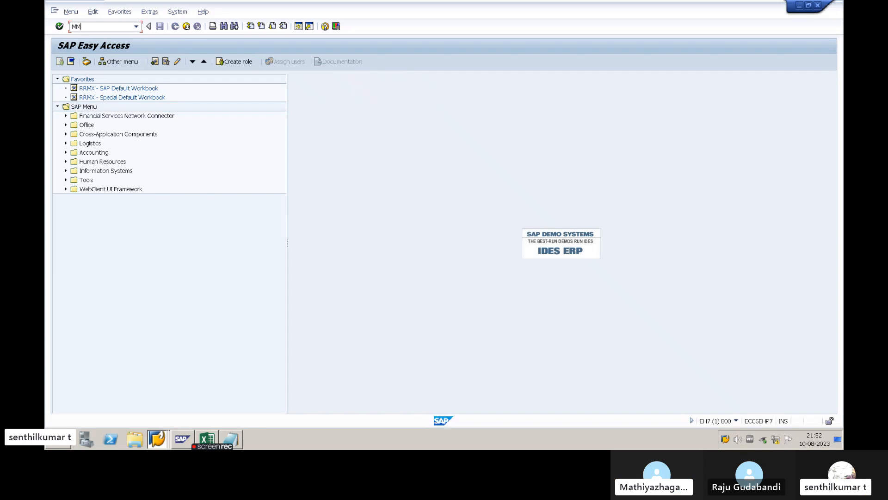
pyautogui.write('2')
pyautogui.press('Return')
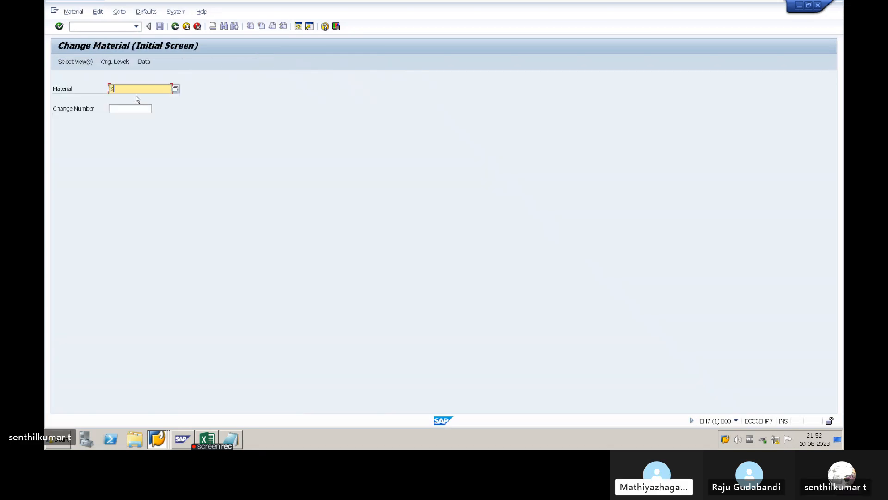
pyautogui.write('3448')
pyautogui.press('Return')
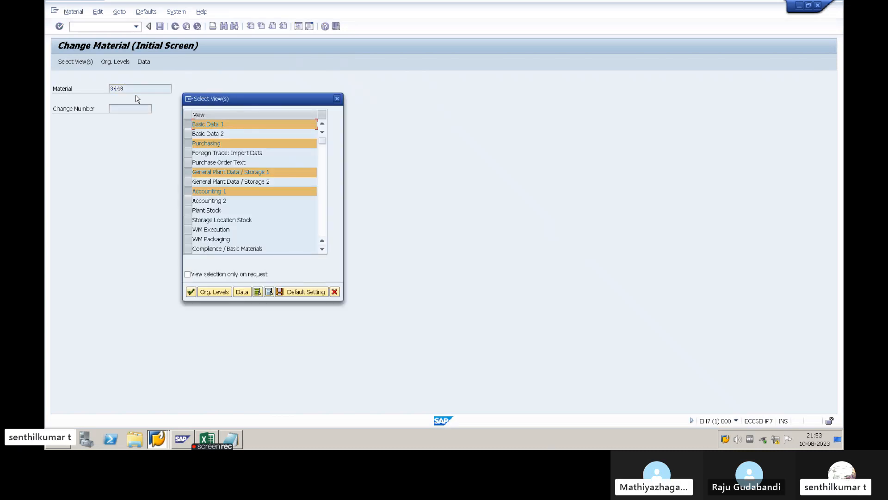
pyautogui.press('Return')
pyautogui.press('Return')
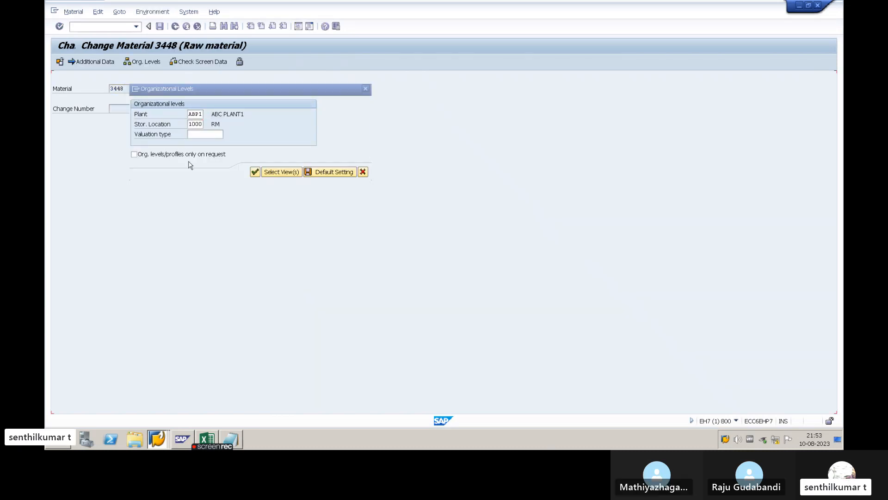
# - Change the base unit of measure in Basic Data 1 to PC, accept the warning and check the unit in Purchasing
pyautogui.press('Tab')
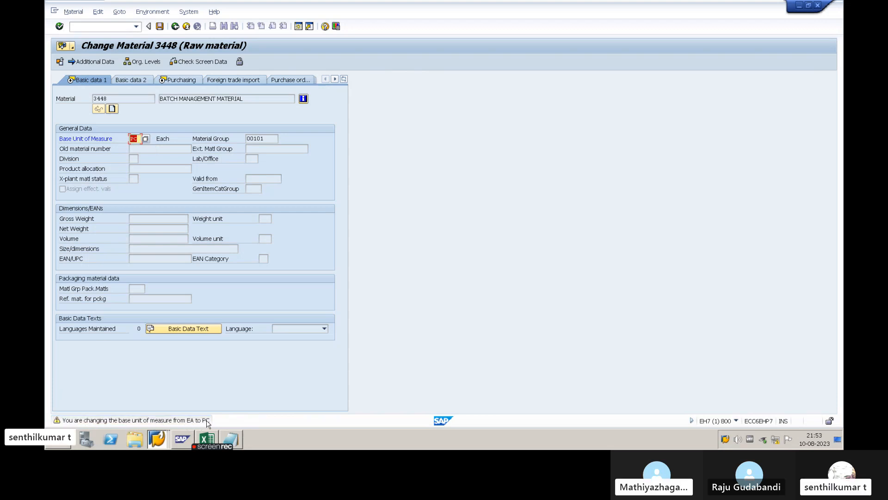
pyautogui.press('Return')
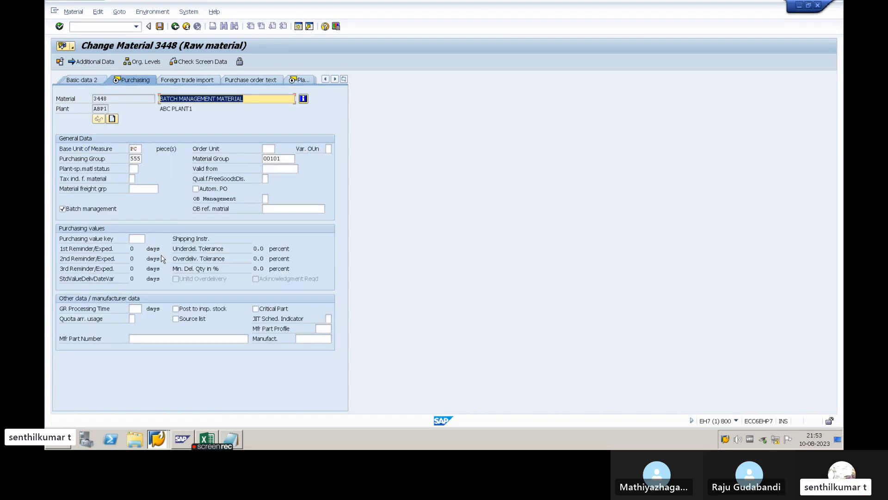
pyautogui.click(134, 149)
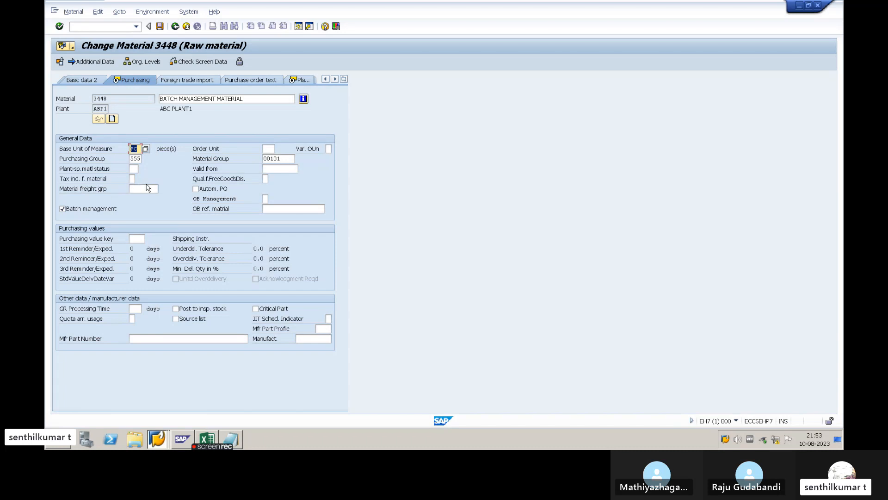
# - Set the base unit of measure back to EA in Basic Data 1, check it in Purchasing and save material 3448
pyautogui.click(344, 82)
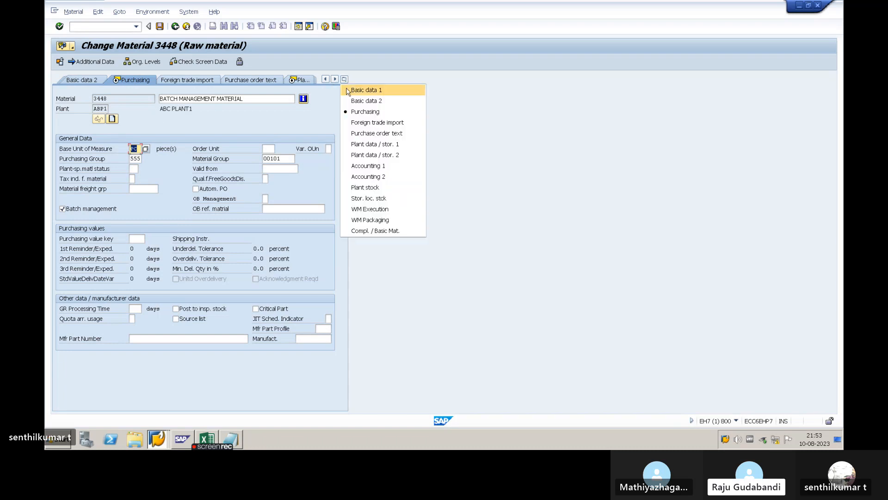
pyautogui.click(366, 90)
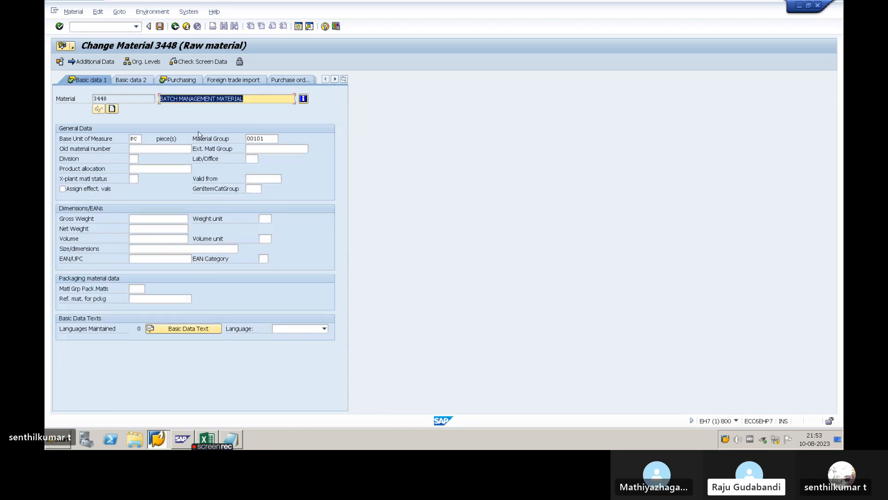
pyautogui.click(133, 138)
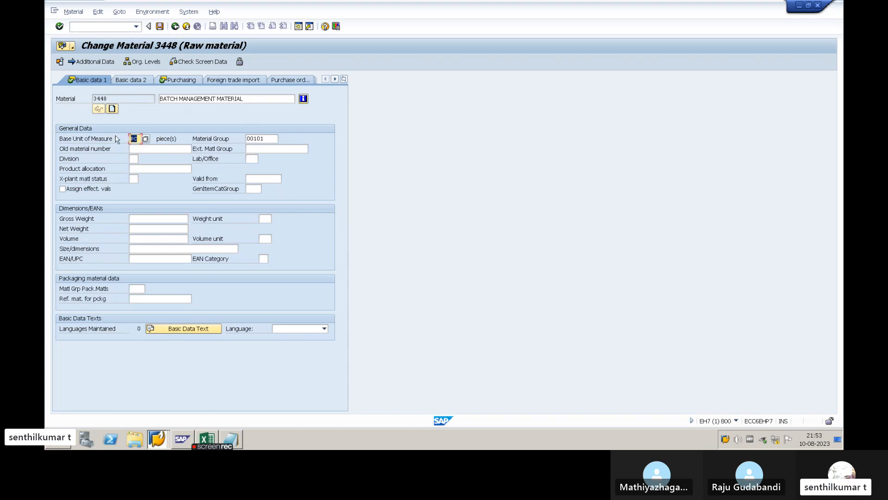
pyautogui.write('EA')
pyautogui.press('Return')
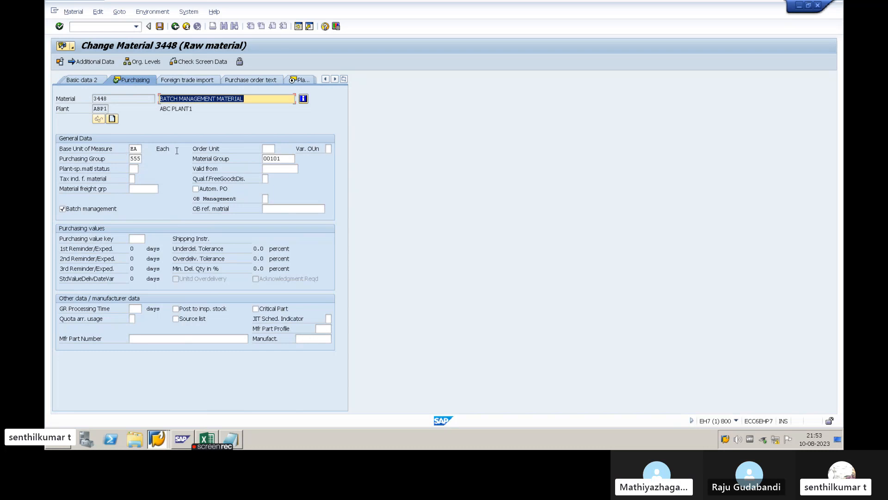
pyautogui.click(250, 96)
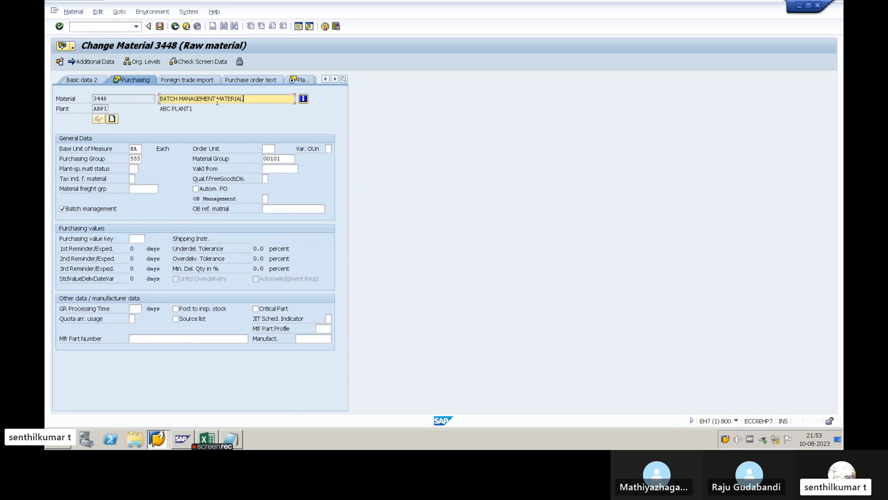
pyautogui.click(137, 149)
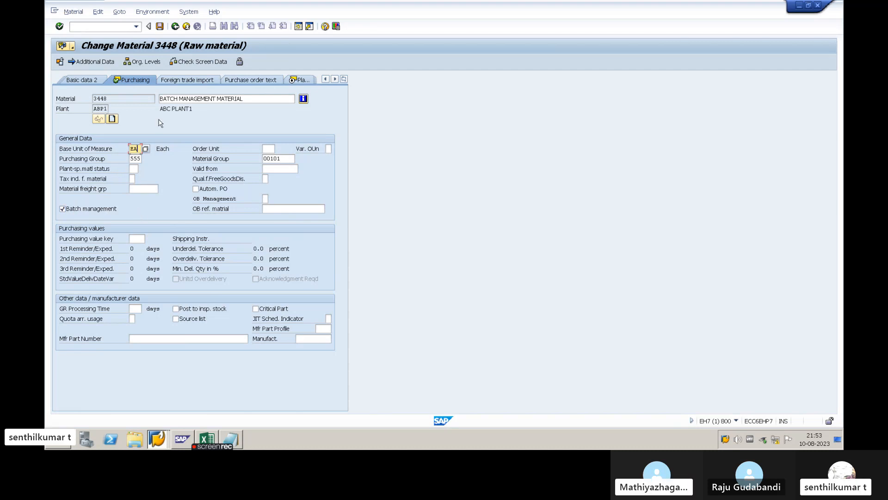
pyautogui.click(160, 27)
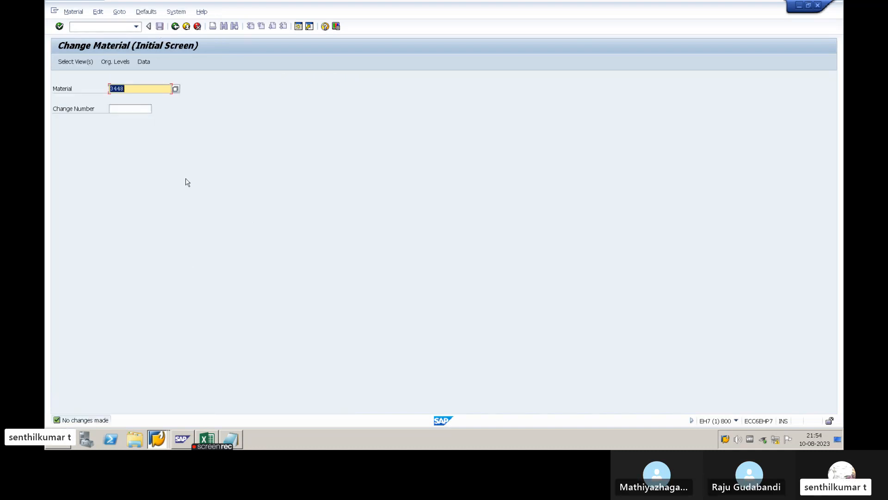
pyautogui.hotkey('alt', 'Tab')
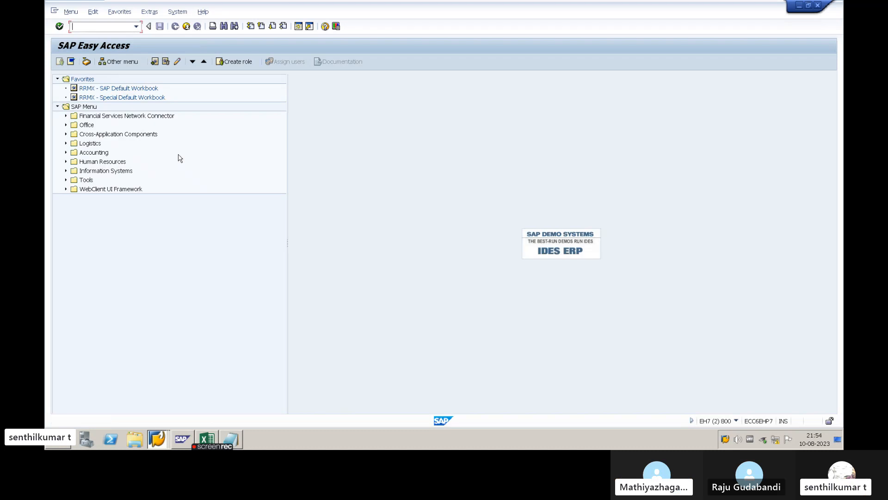
pyautogui.write('MM02')
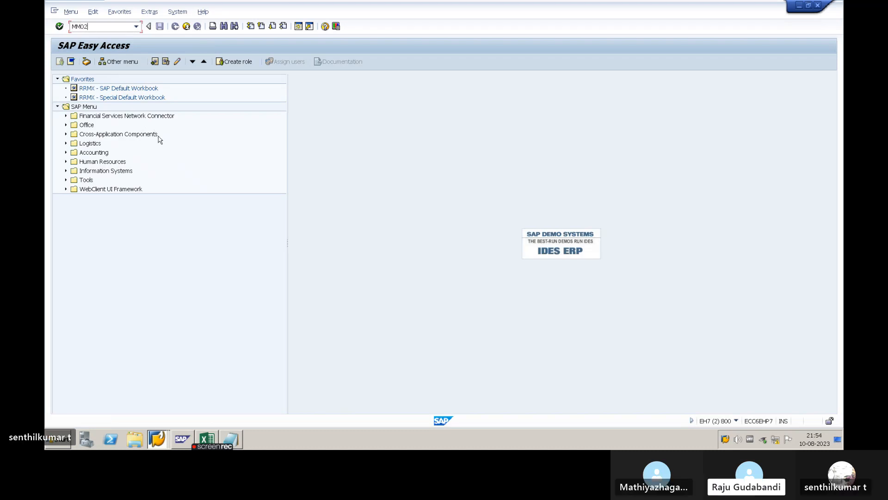
pyautogui.press('Return')
pyautogui.press('Return')
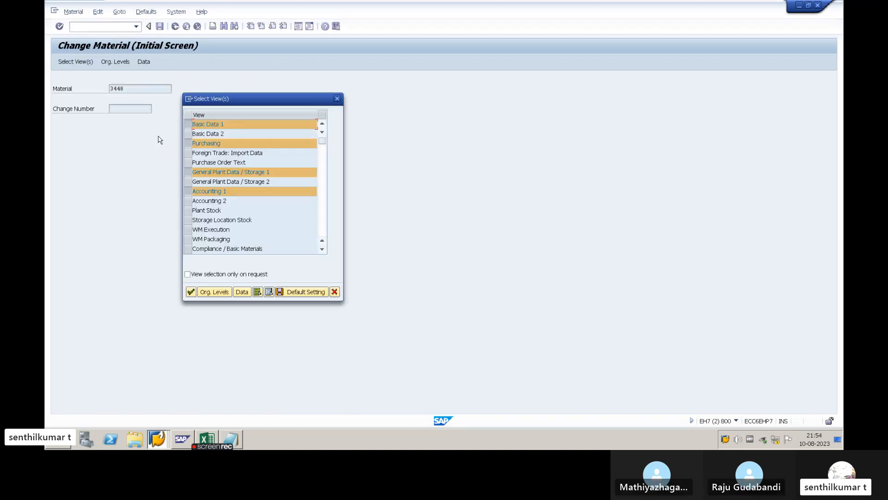
pyautogui.press('Escape')
pyautogui.press('Escape')
# - Run the MM60 materials list for plant ABP1 without a material number and select the row of material 3448
pyautogui.write('MM')
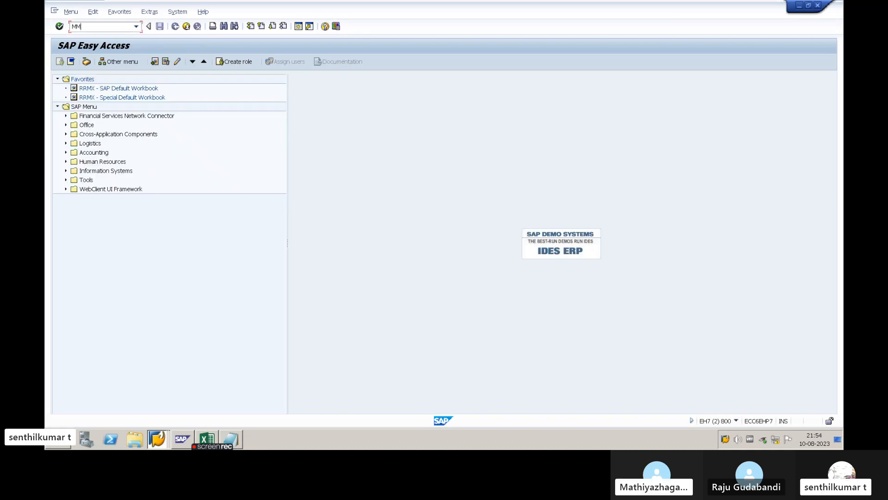
pyautogui.write('60')
pyautogui.press('Return')
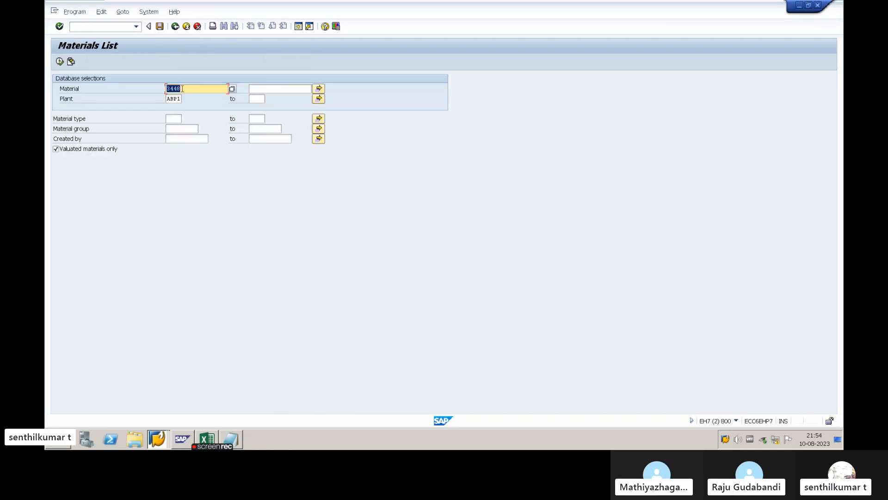
pyautogui.press('Delete')
pyautogui.click(60, 62)
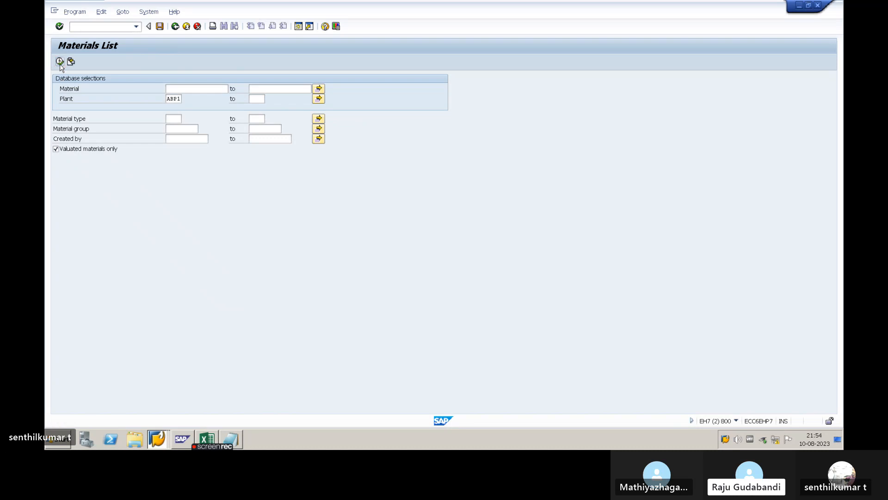
pyautogui.click(81, 99)
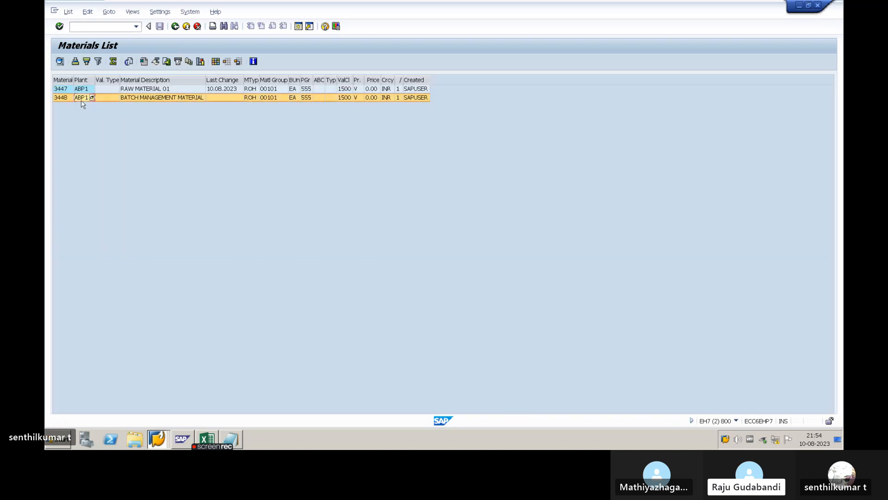
# - Rerun the materials list with the plant selection cleared and material type ROH
pyautogui.click(176, 28)
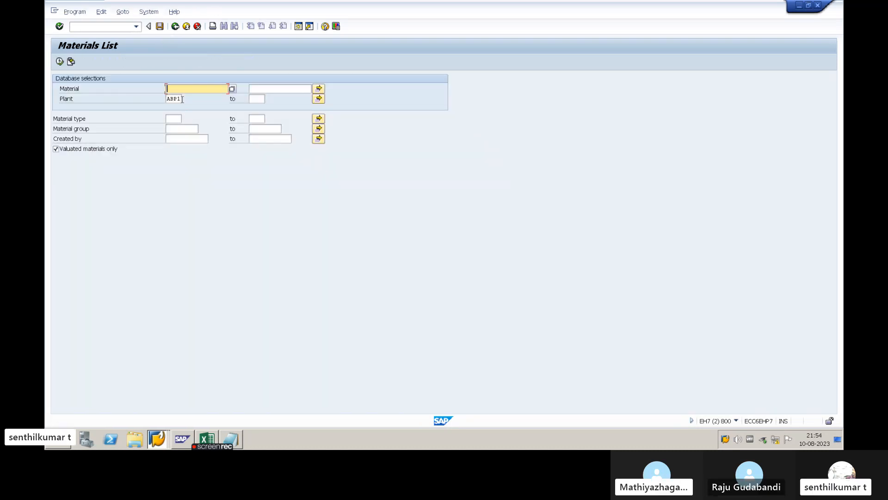
pyautogui.moveTo(182, 99); pyautogui.dragTo(164, 95)
pyautogui.press('Delete')
pyautogui.click(124, 131)
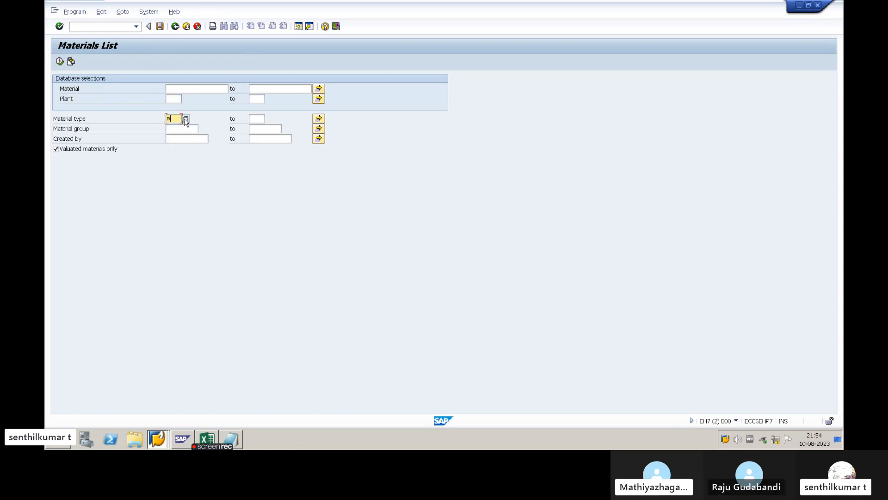
pyautogui.write('ROH')
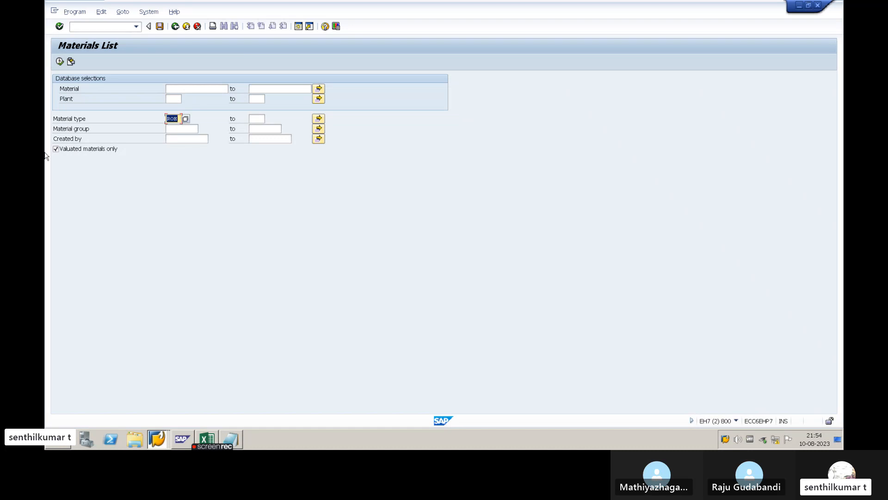
pyautogui.click(59, 61)
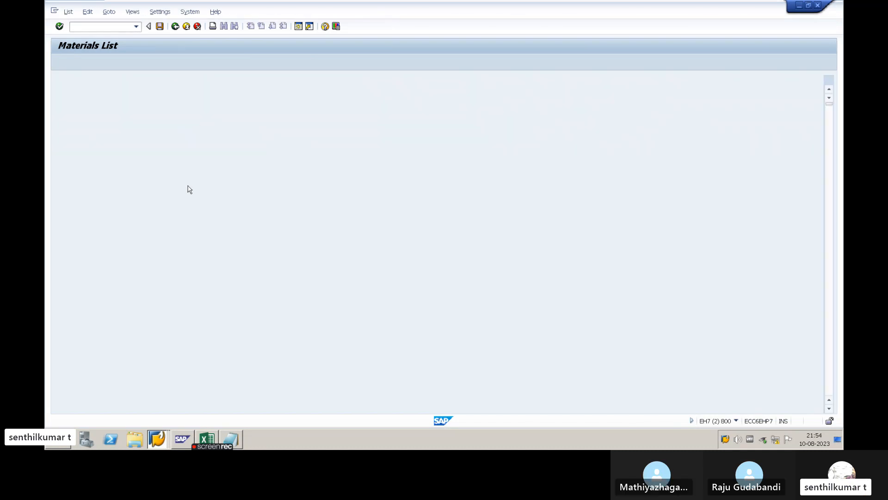
# - Browse the list of raw materials across all plants and examine the material type and description of several rows
pyautogui.scroll(-15, 180, 239)
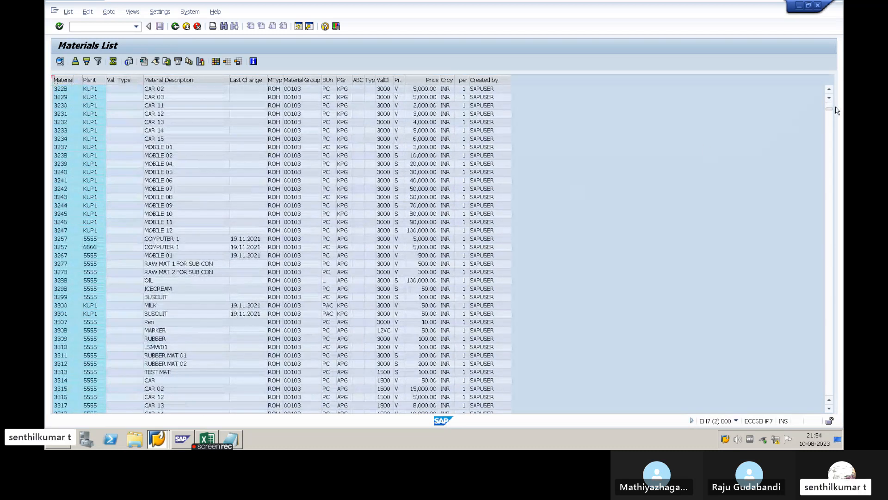
pyautogui.moveTo(830, 113); pyautogui.dragTo(828, 187)
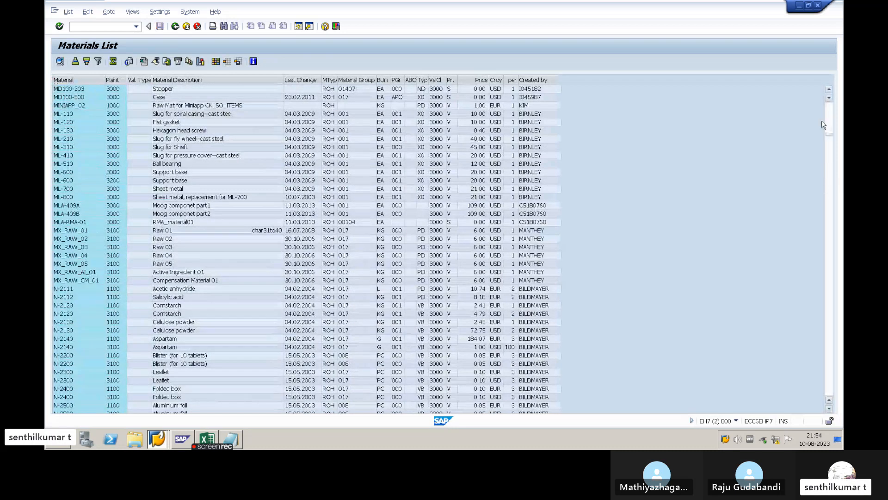
pyautogui.moveTo(824, 125); pyautogui.dragTo(824, 94)
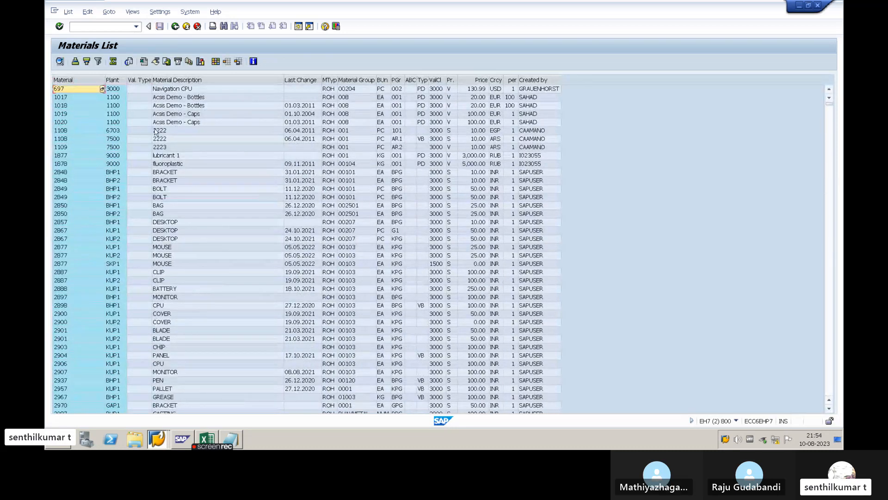
pyautogui.click(330, 79)
pyautogui.click(324, 130)
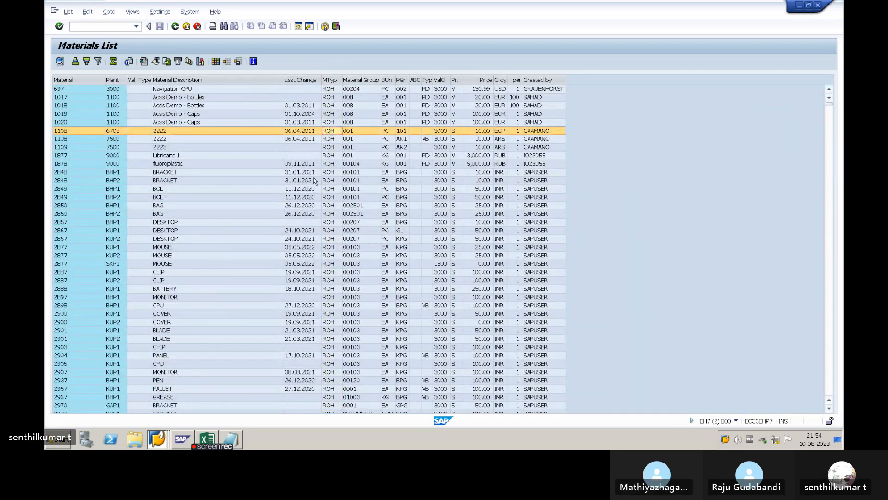
pyautogui.click(316, 180)
pyautogui.click(153, 174)
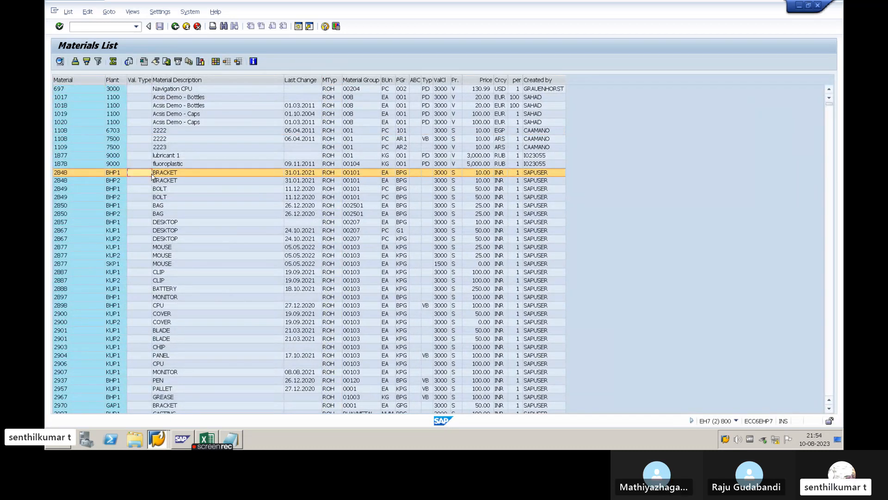
# - Filter the materials list on the Material column for material 2867
pyautogui.click(72, 231)
pyautogui.click(72, 232)
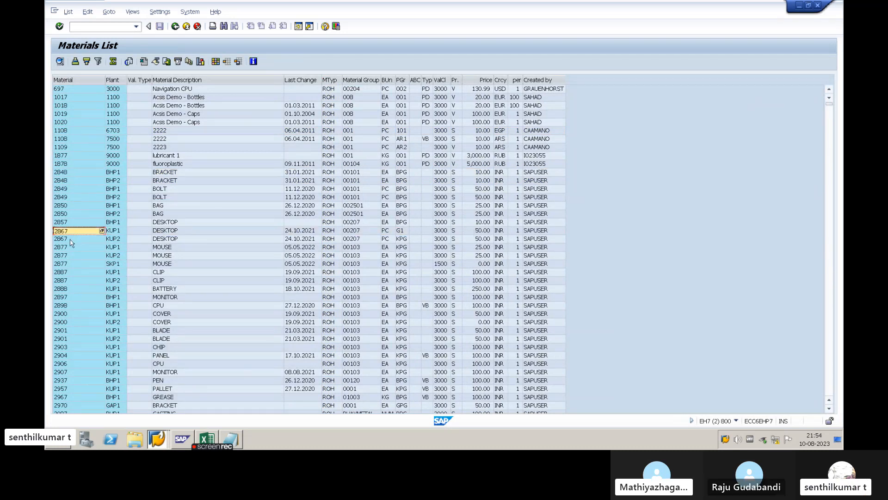
pyautogui.click(77, 80)
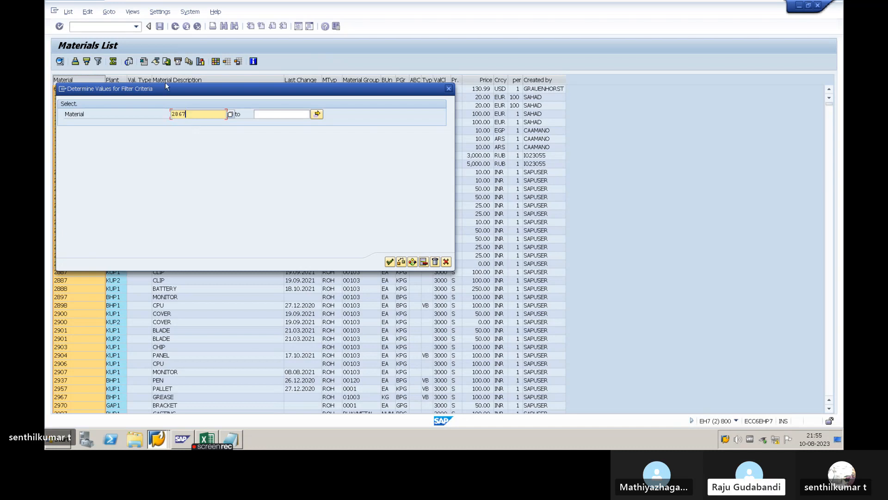
pyautogui.click(388, 262)
# - Compare the plant and description entries of the two rows for material 2867
pyautogui.click(85, 100)
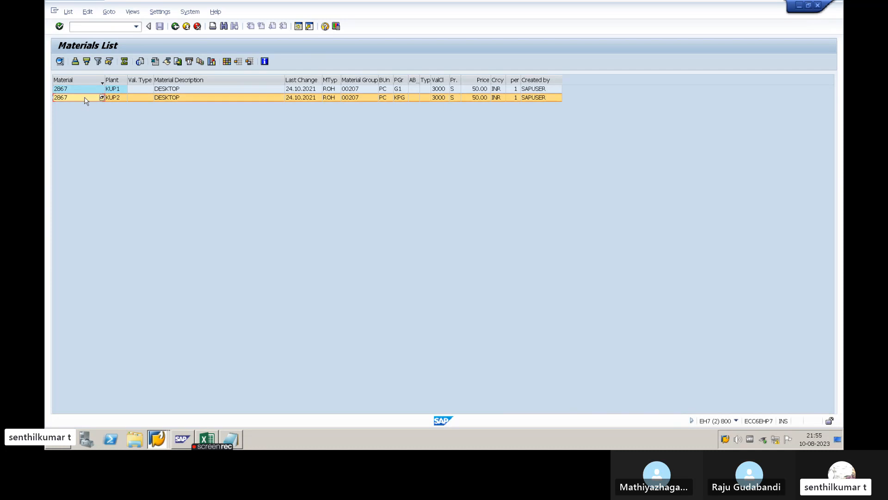
pyautogui.click(121, 89)
pyautogui.click(168, 97)
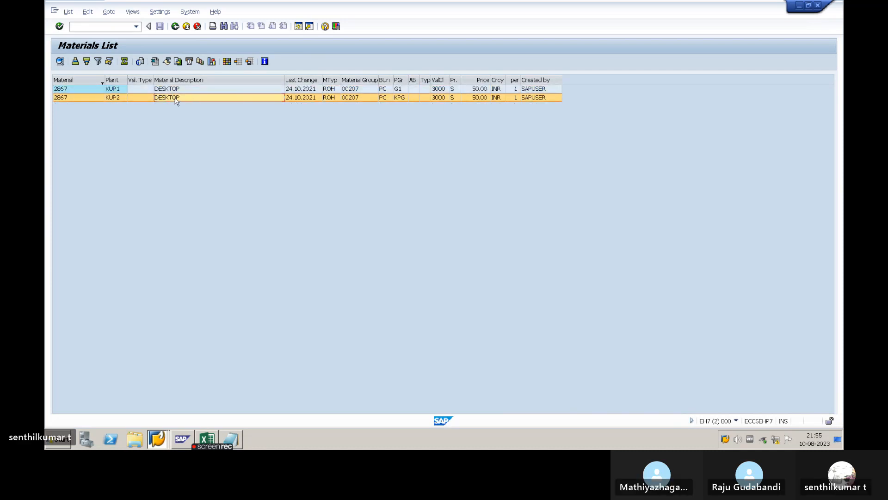
pyautogui.click(100, 80)
pyautogui.click(121, 80)
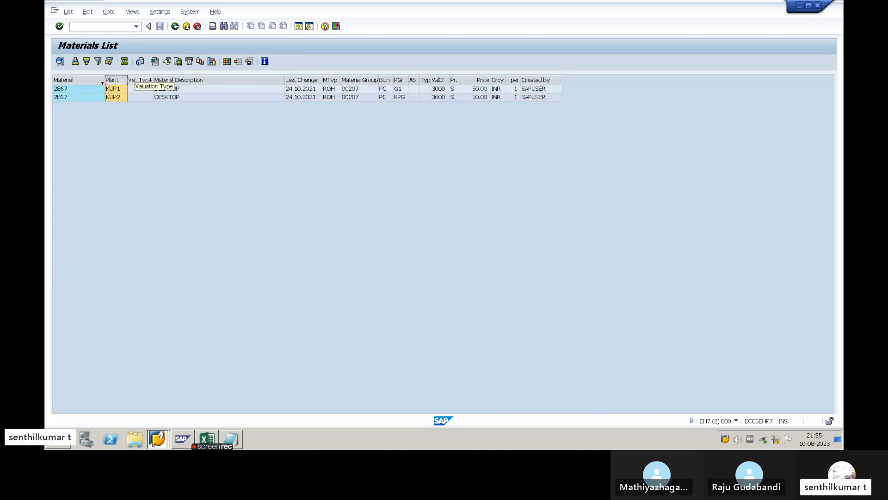
# - Examine the valuation type, description, last change, material type and material group columns for material 2867
pyautogui.click(137, 80)
pyautogui.click(175, 80)
pyautogui.click(300, 80)
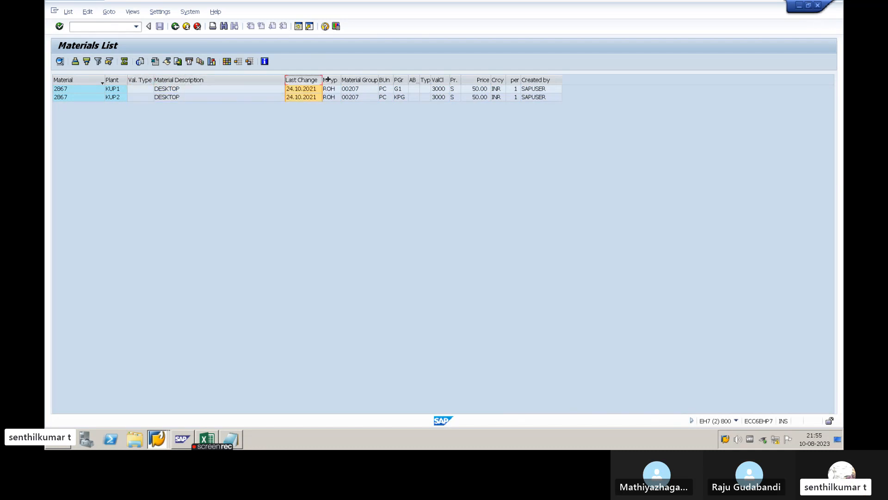
pyautogui.click(330, 80)
pyautogui.click(360, 80)
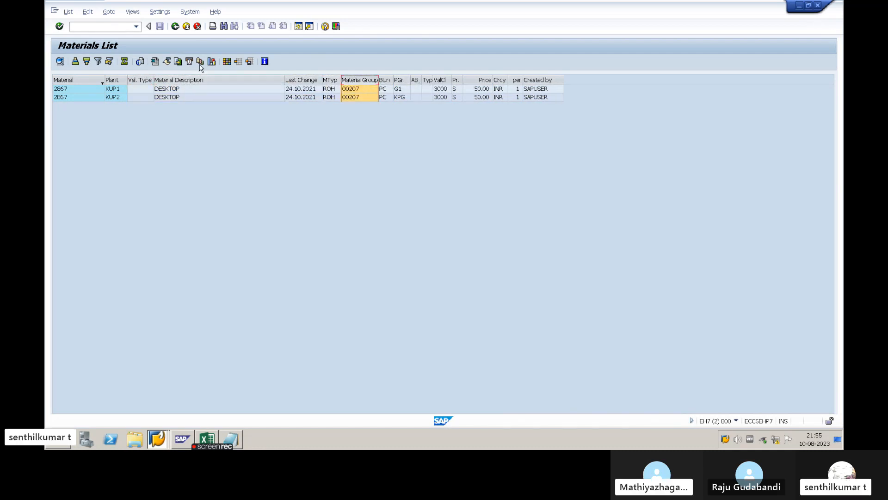
# - Clear the material type from the materials list selection and search the material group values by product category
pyautogui.click(175, 26)
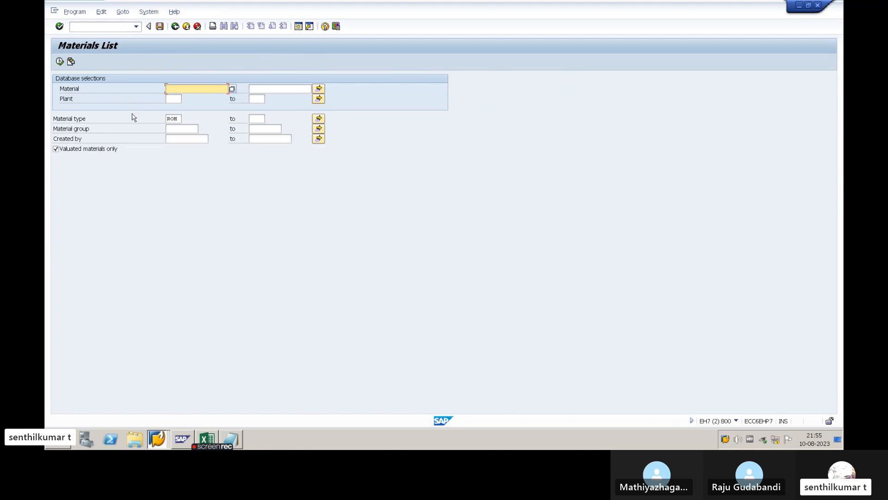
pyautogui.moveTo(178, 119); pyautogui.dragTo(161, 117)
pyautogui.press('BackSpace')
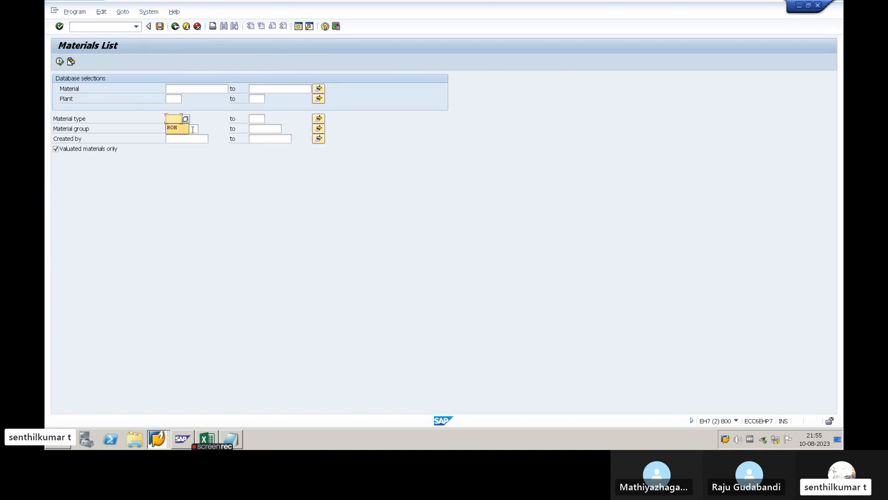
pyautogui.press('F8')
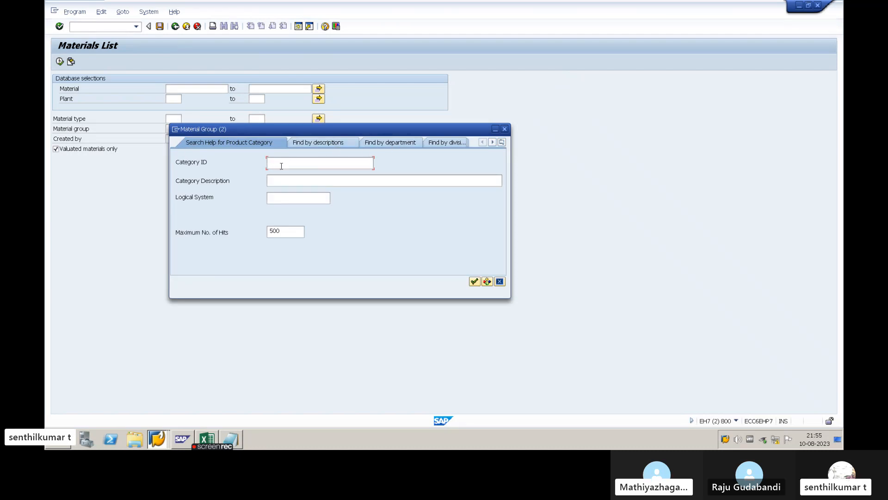
pyautogui.press('Return')
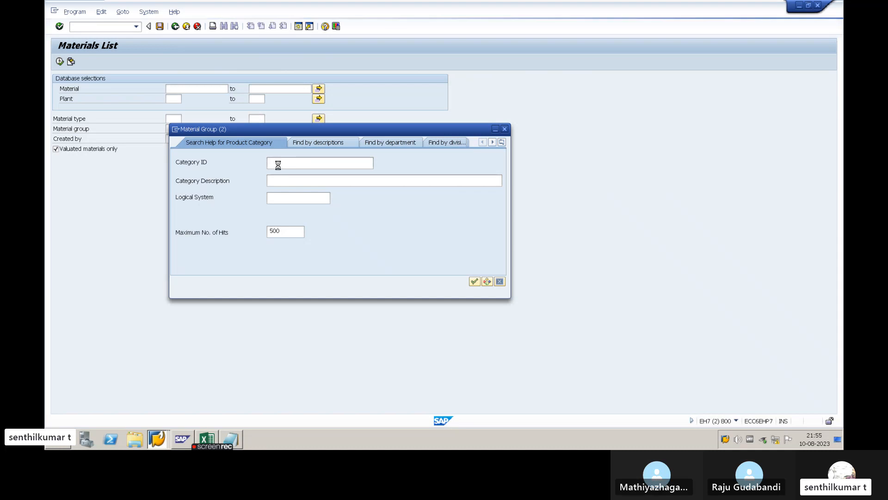
# - Find material groups by description, choose group 0001 (Metal Processing), and run the materials list
pyautogui.click(501, 142)
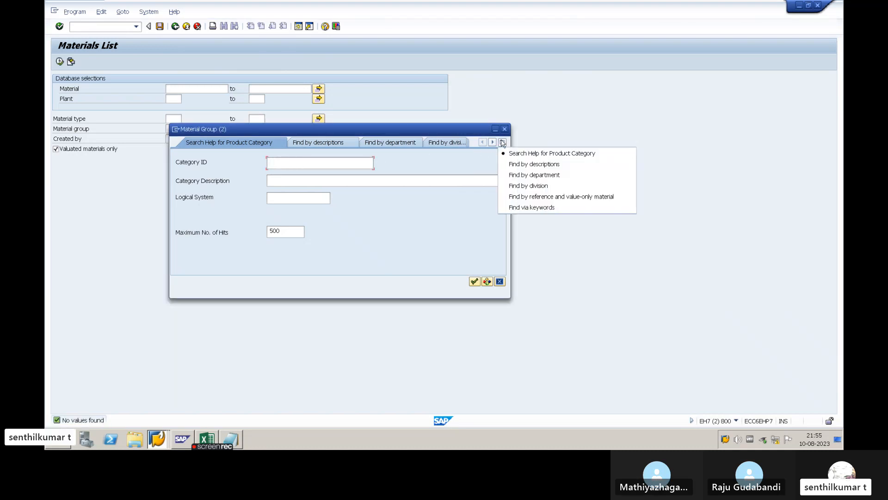
pyautogui.click(534, 164)
pyautogui.press('Return')
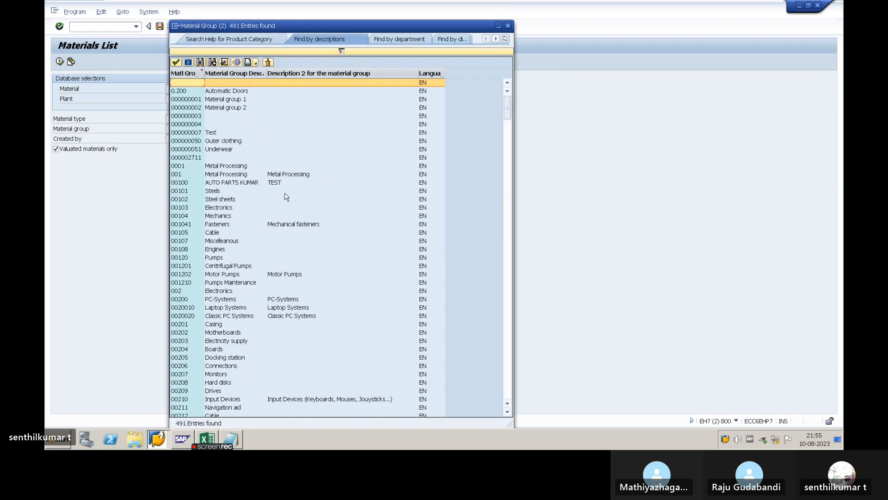
pyautogui.doubleClick(177, 166)
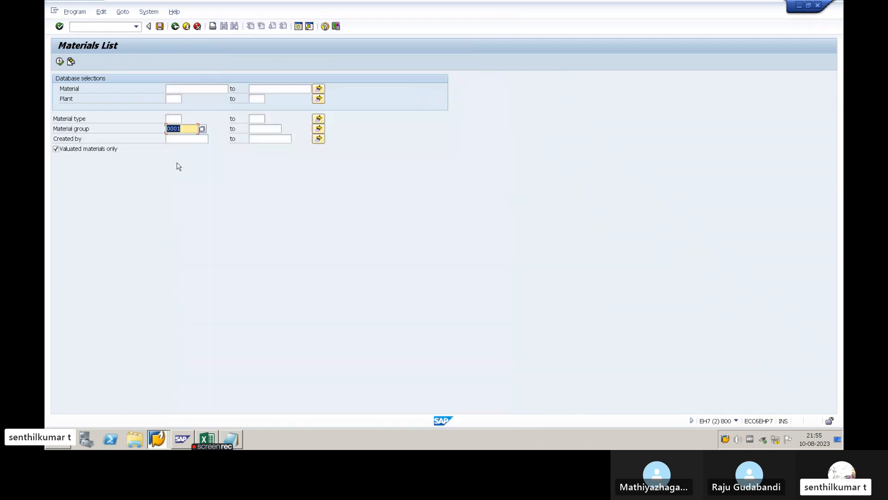
pyautogui.click(60, 62)
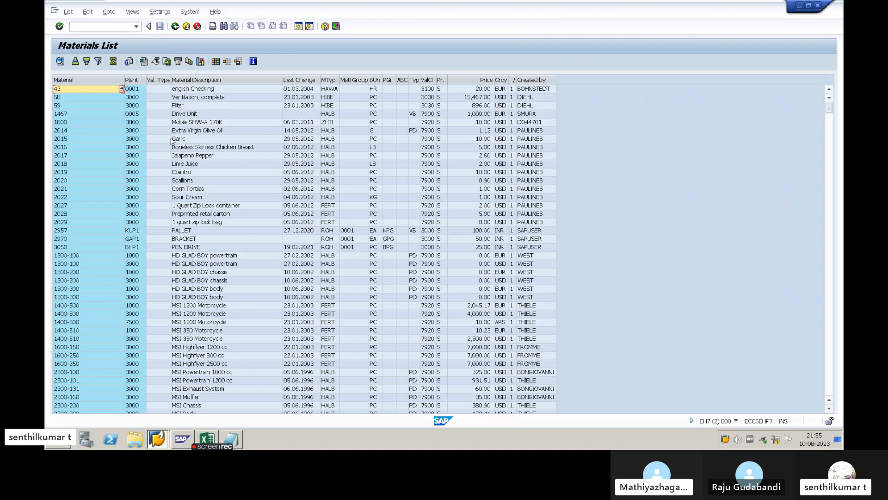
pyautogui.click(181, 98)
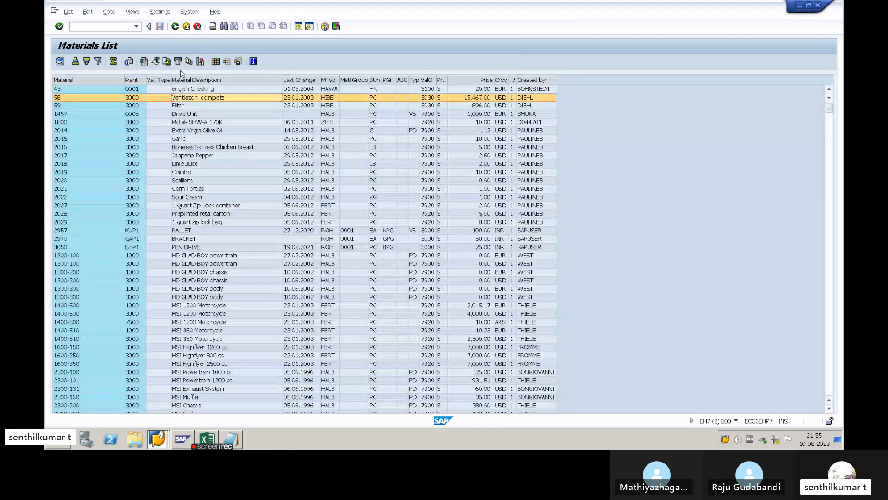
# - Return to the materials list selection and clear the material group
pyautogui.click(175, 26)
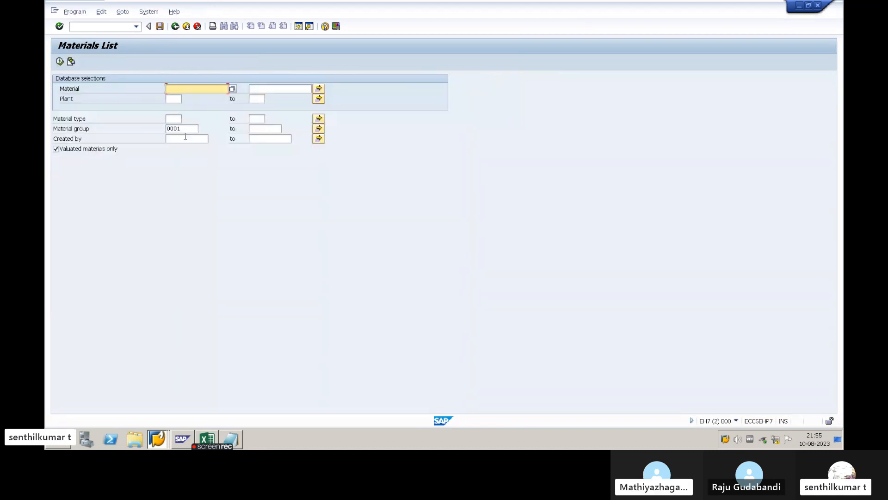
pyautogui.moveTo(187, 128); pyautogui.dragTo(149, 130)
pyautogui.press('BackSpace')
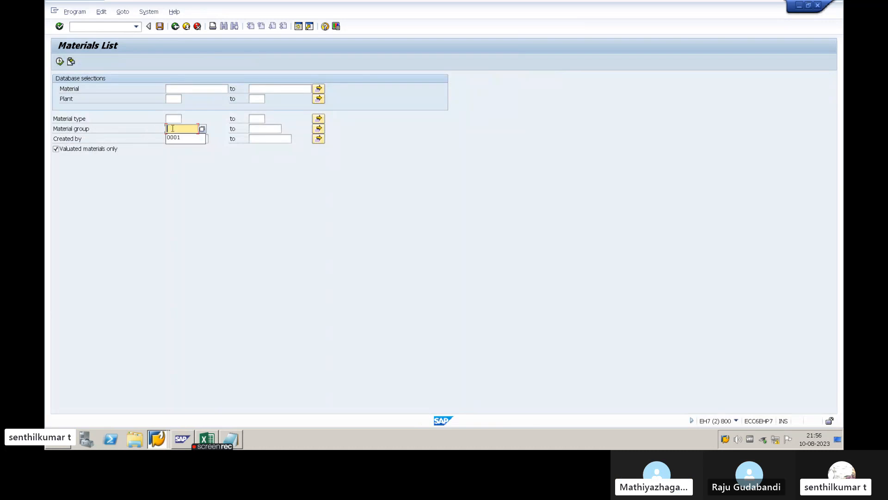
pyautogui.click(178, 99)
pyautogui.click(169, 118)
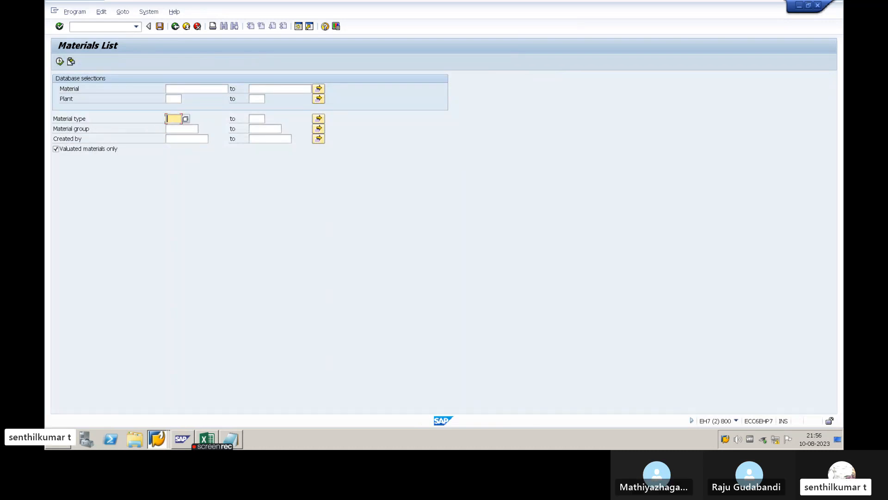
pyautogui.click(178, 129)
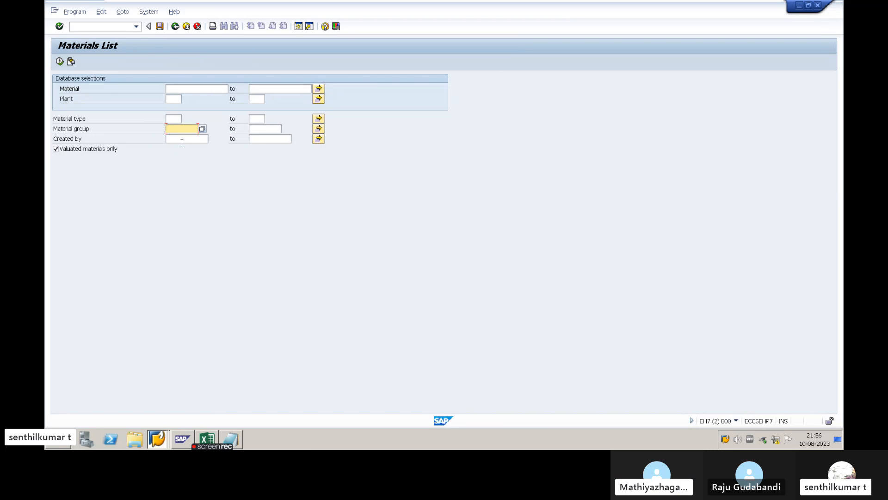
# - Run the materials list for materials created by SAPUSER
pyautogui.click(182, 140)
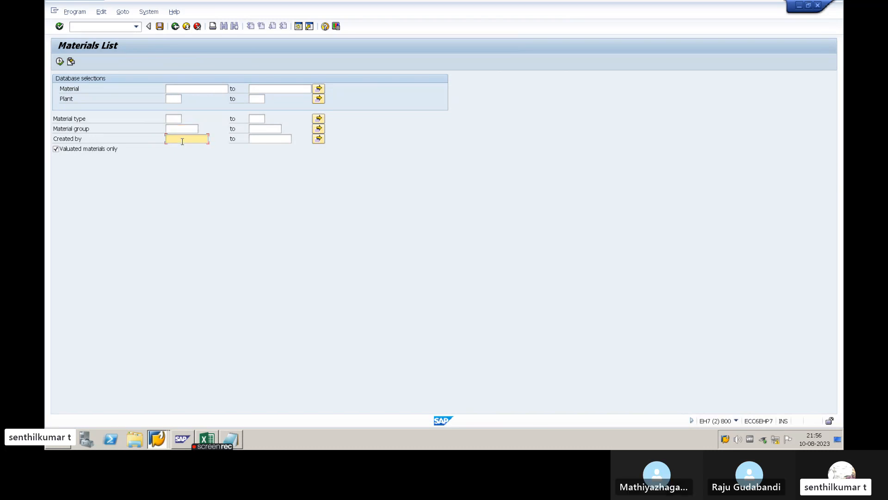
pyautogui.hotkey('alt', 'Tab')
pyautogui.hotkey('alt', 'shift', 'Tab')
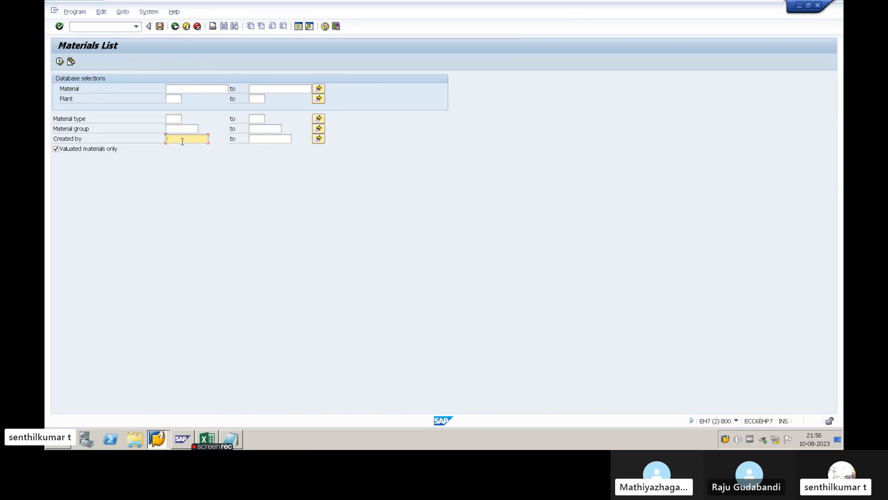
pyautogui.write('SAPS')
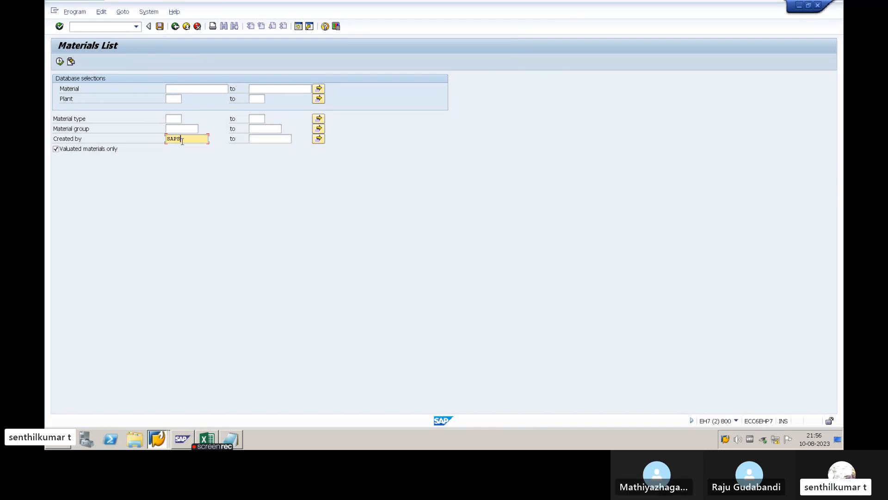
pyautogui.press('BackSpace')
pyautogui.write('USER')
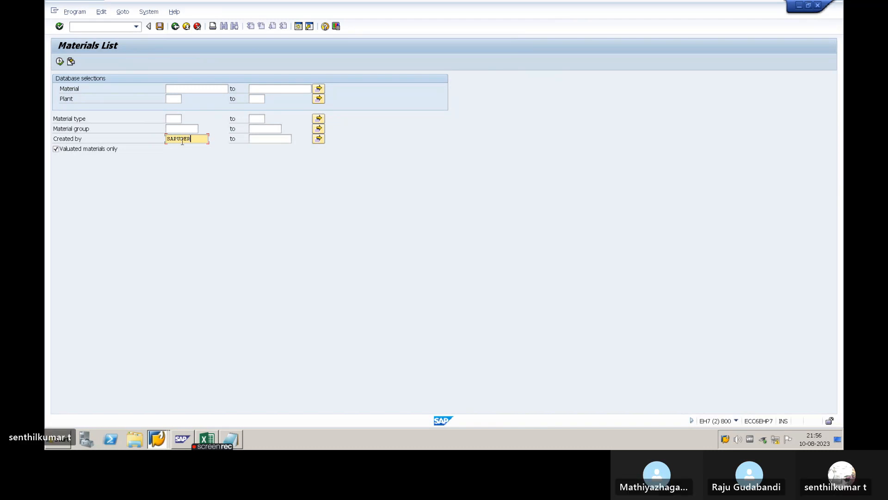
pyautogui.click(60, 62)
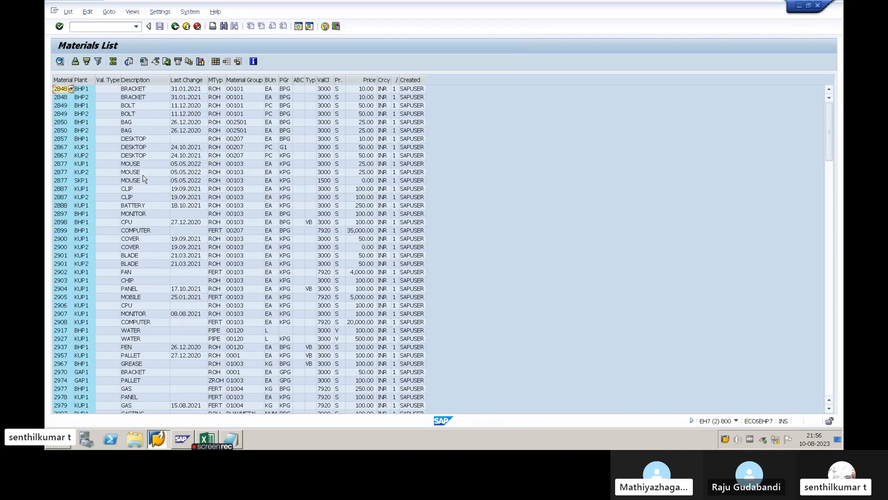
# - Browse the materials created by SAPUSER and widen the Created by column to examine its entries
pyautogui.scroll(-10, 144, 194)
pyautogui.scroll(-15, 143, 209)
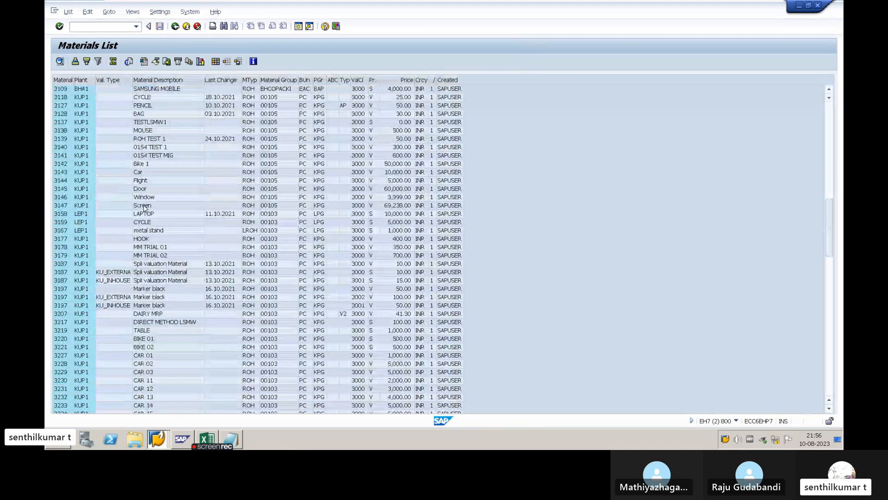
pyautogui.scroll(-12, 143, 208)
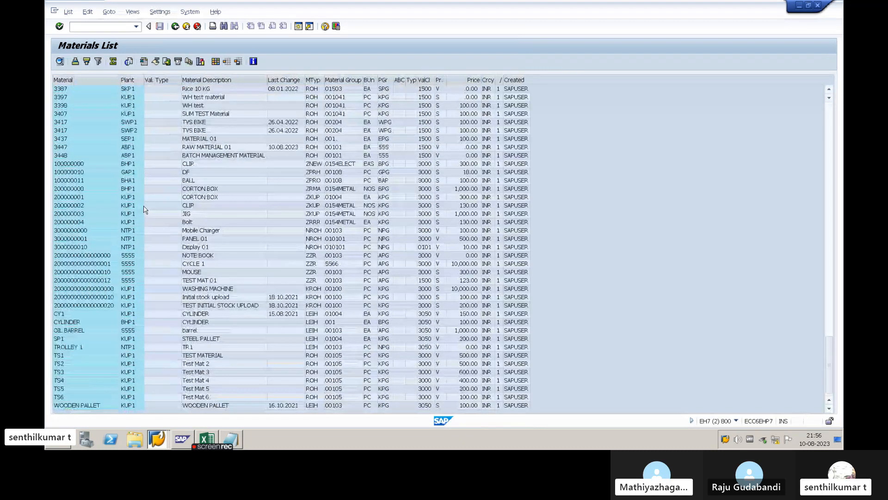
pyautogui.scroll(6, 144, 210)
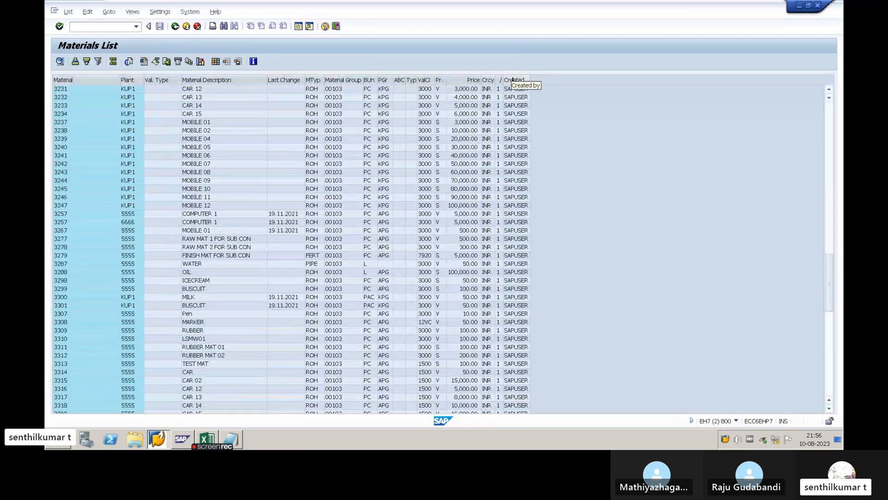
pyautogui.click(527, 80)
pyautogui.moveTo(528, 80); pyautogui.dragTo(539, 80)
pyautogui.scroll(-15, 521, 181)
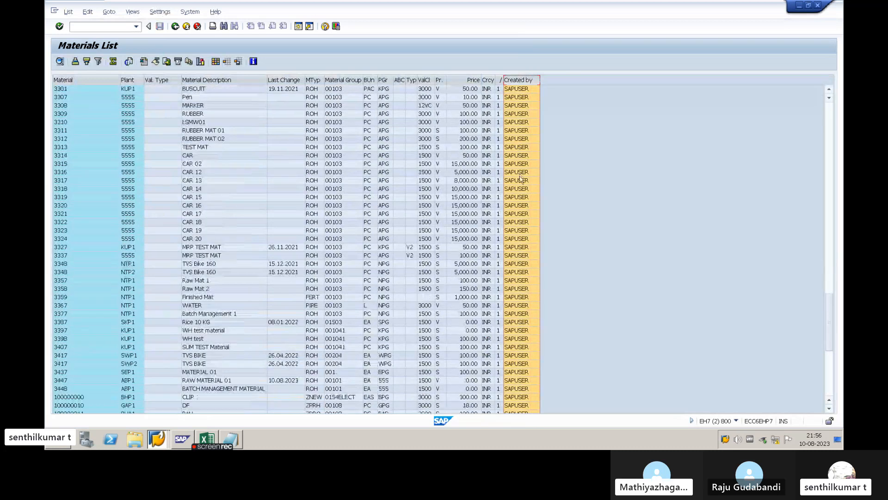
pyautogui.scroll(20, 520, 181)
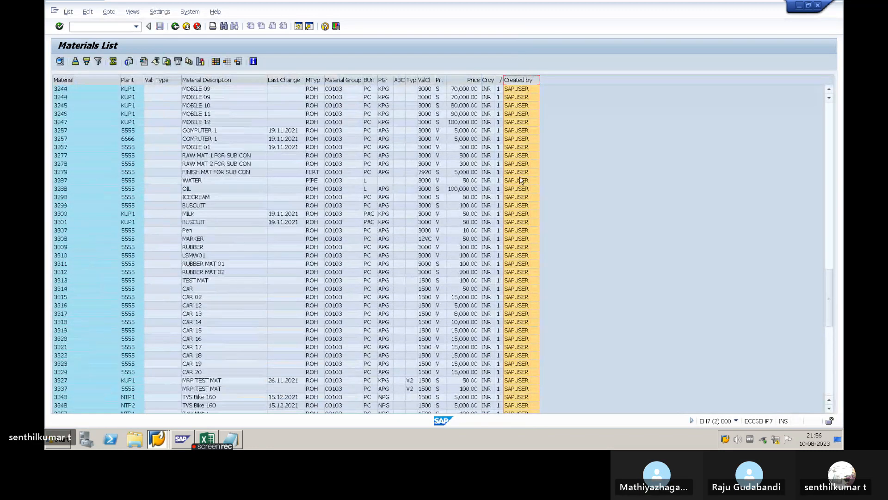
pyautogui.scroll(20, 520, 180)
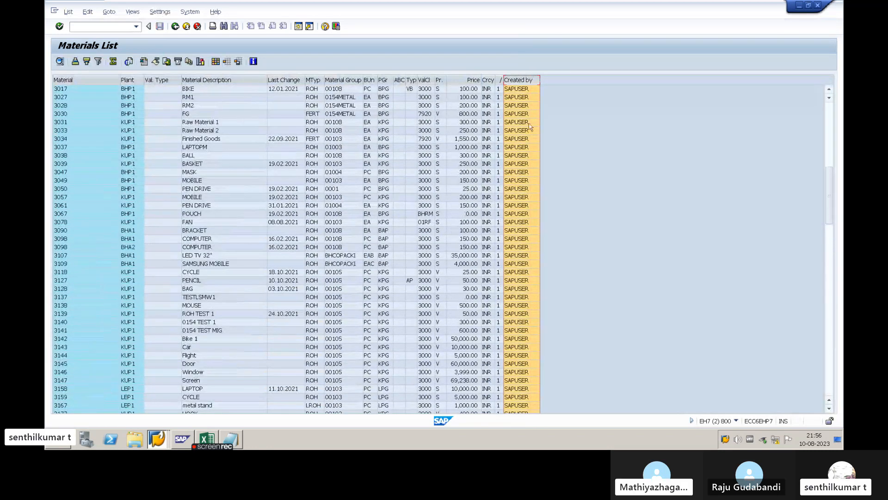
pyautogui.scroll(10, 531, 123)
# - Clear the Created by value from the selection and exit the materials list to SAP Easy Access
pyautogui.click(176, 27)
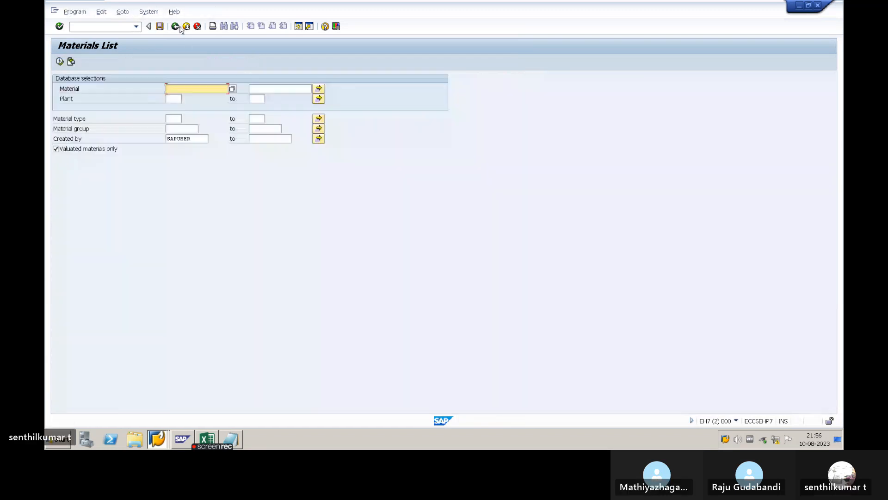
pyautogui.click(204, 138)
pyautogui.moveTo(203, 138); pyautogui.dragTo(160, 143)
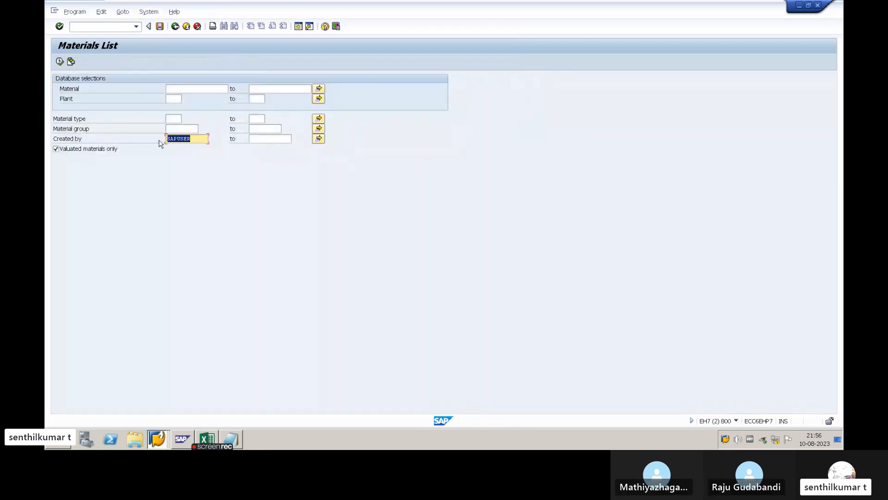
pyautogui.press('BackSpace')
pyautogui.click(198, 107)
pyautogui.click(260, 100)
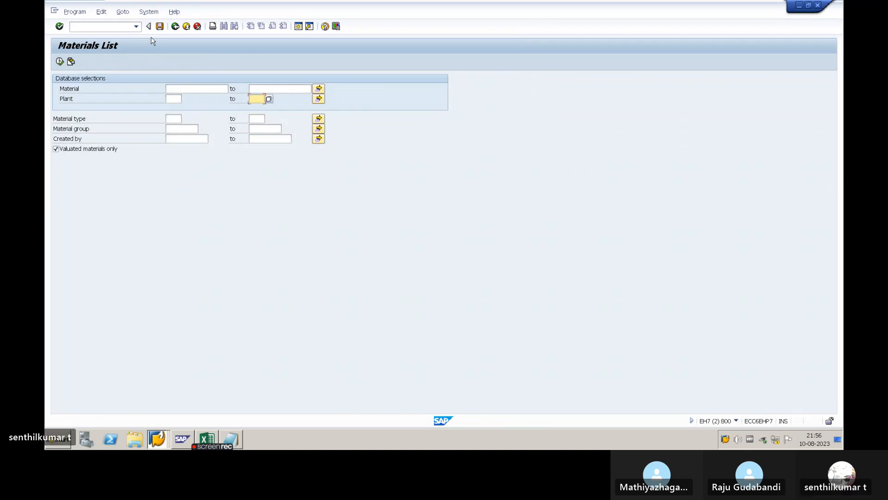
pyautogui.click(176, 26)
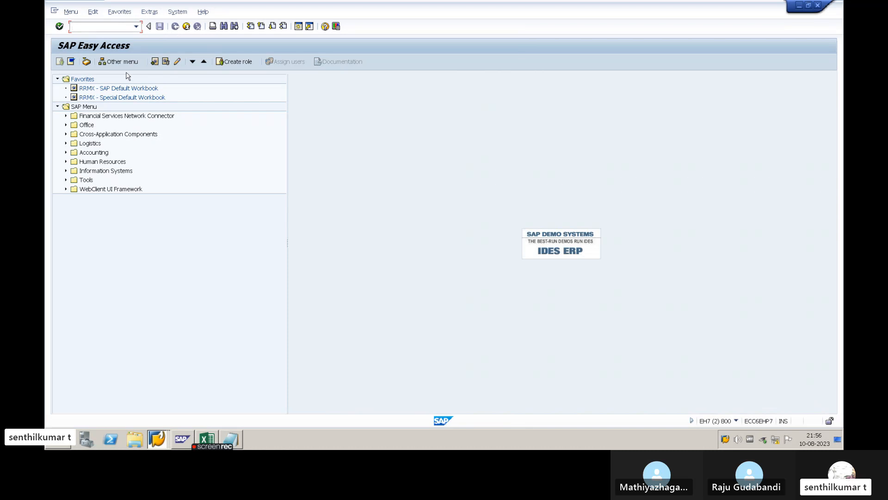
# - Switch to the SAP Setup workbook in Excel, check the two plant codes, and switch back to SAP
pyautogui.hotkey('alt', 'Tab')
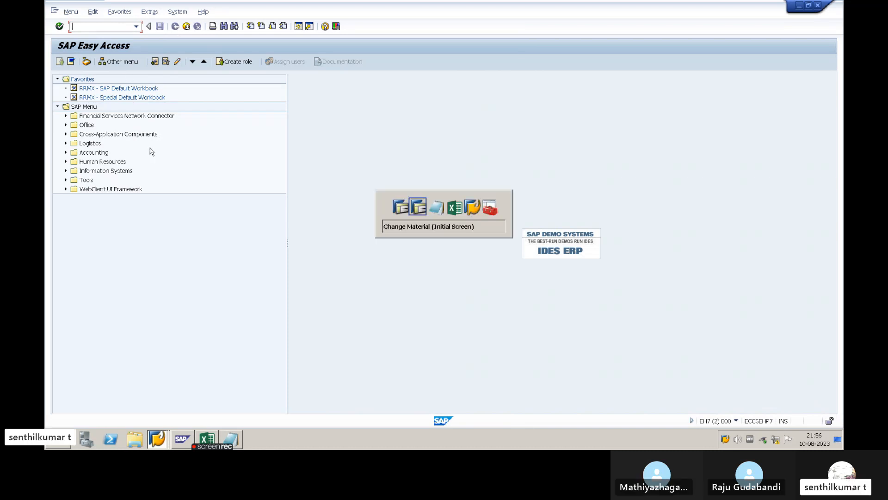
pyautogui.hotkey('alt', 'Tab')
pyautogui.hotkey('alt', 'Tab')
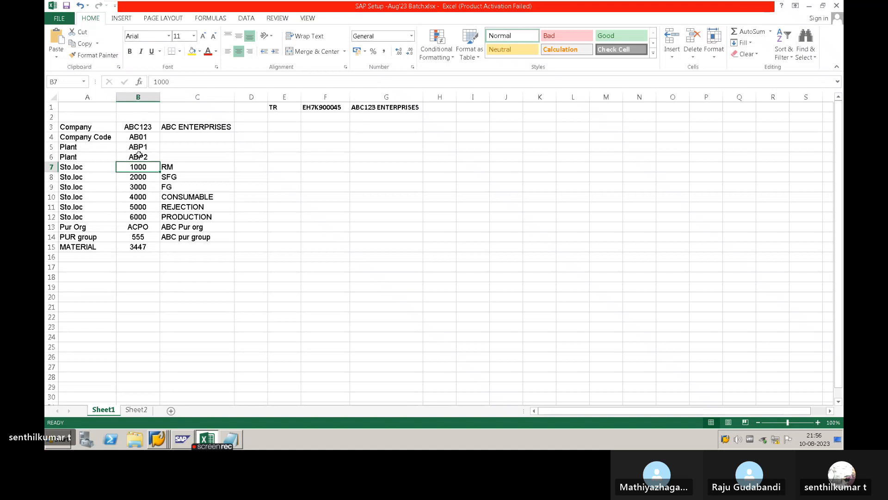
pyautogui.click(138, 146)
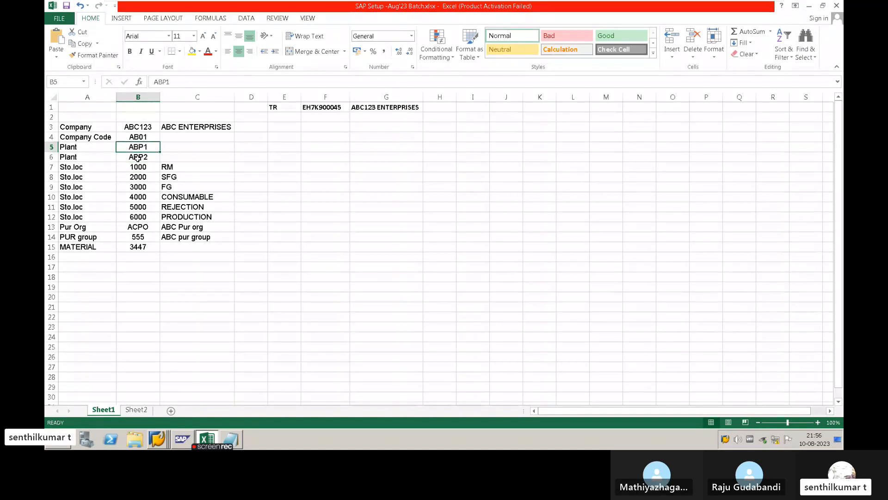
pyautogui.click(134, 156)
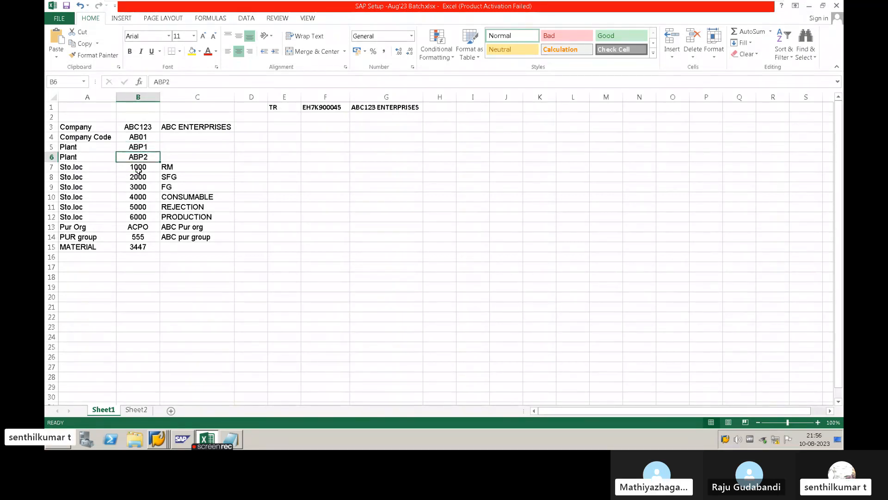
pyautogui.hotkey('alt', 'Tab')
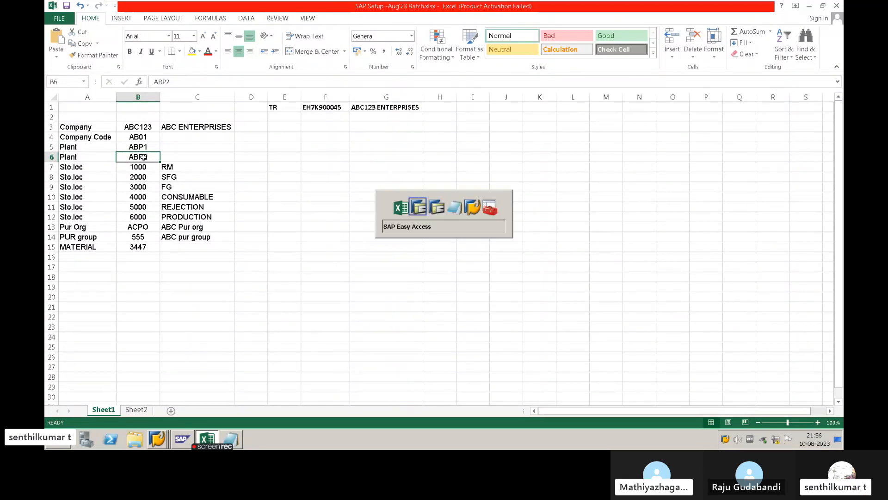
# - Switch to the first SAP session and run the MM60 materials list for material 3437
pyautogui.hotkey('alt', 'Tab')
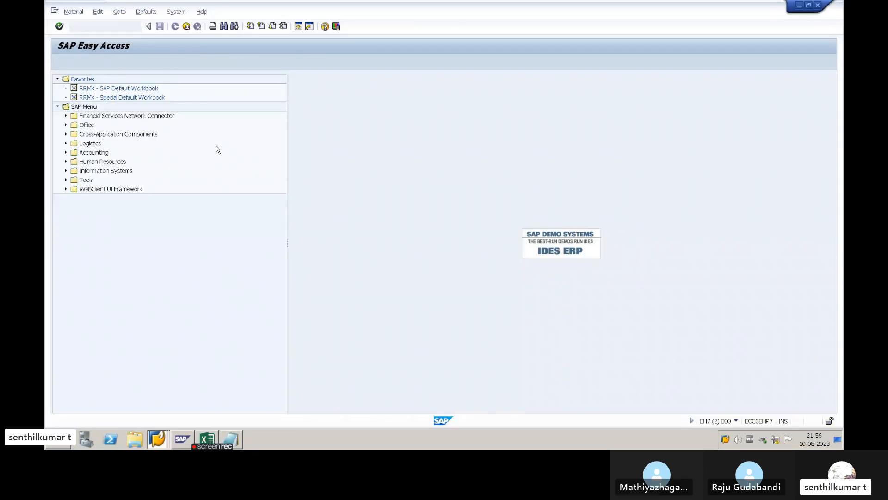
pyautogui.press('F3')
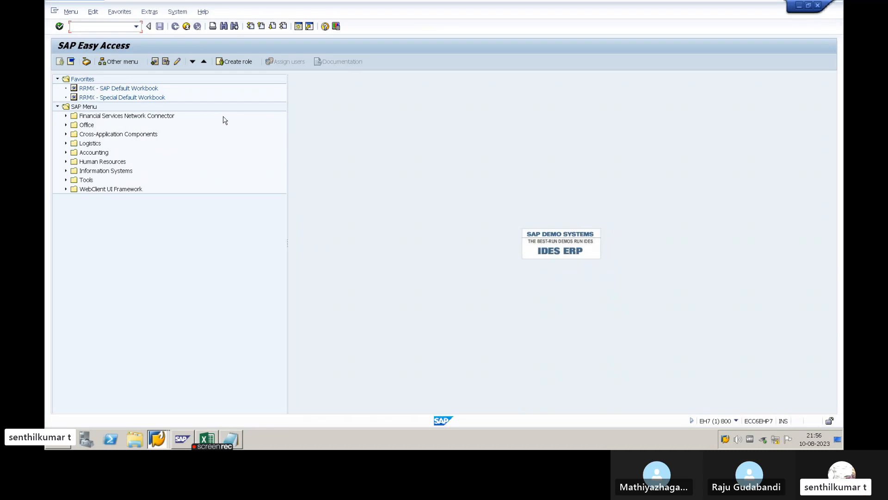
pyautogui.write('M60')
pyautogui.press('Return')
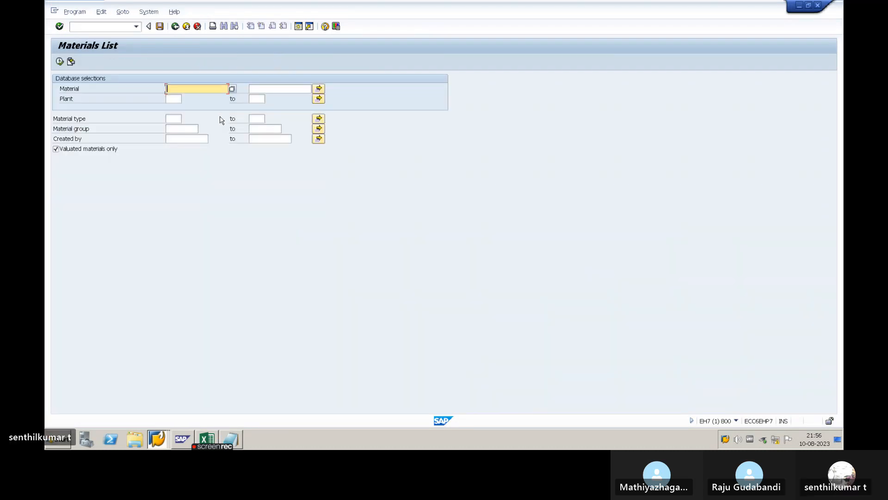
pyautogui.write('3437')
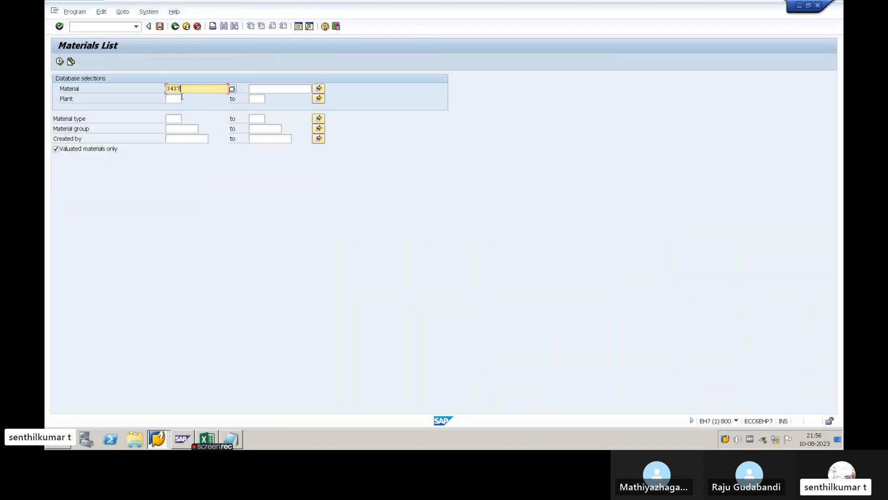
pyautogui.press('F9')
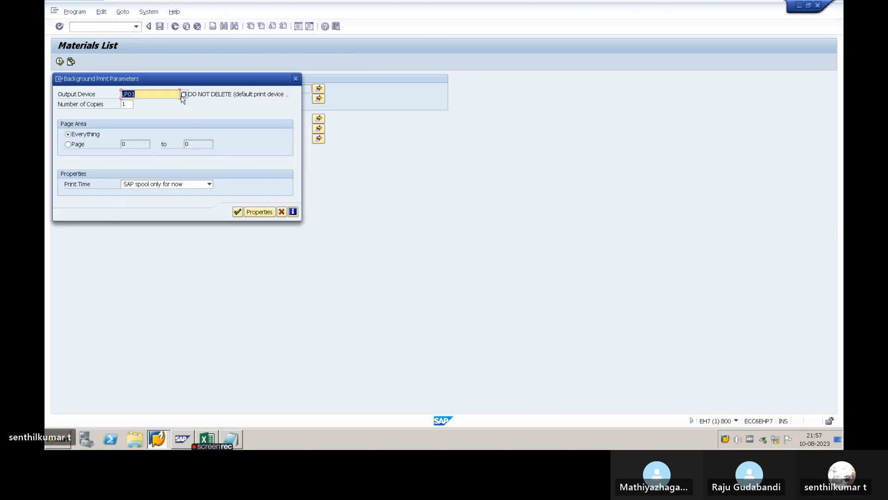
pyautogui.press('Escape')
pyautogui.press('F8')
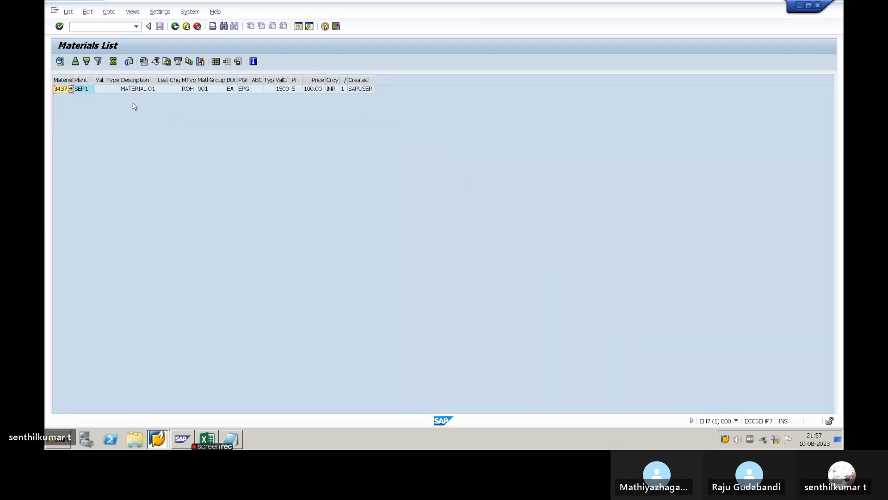
# - Copy material number 3447 from the SAP Setup workbook in Excel and rerun the SAP materials list with it
pyautogui.hotkey('alt', 'Tab')
pyautogui.hotkey('alt', 'Tab')
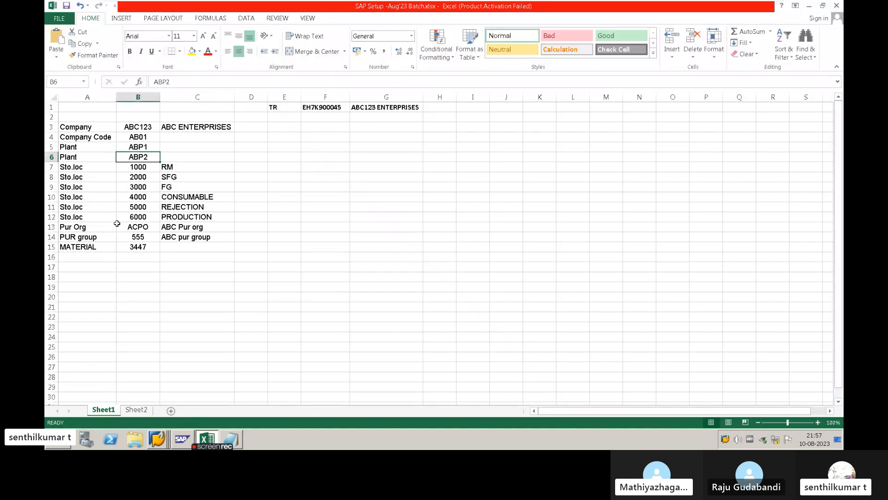
pyautogui.click(126, 249)
pyautogui.hotkey('ctrl', 'c')
pyautogui.hotkey('alt', 'Tab')
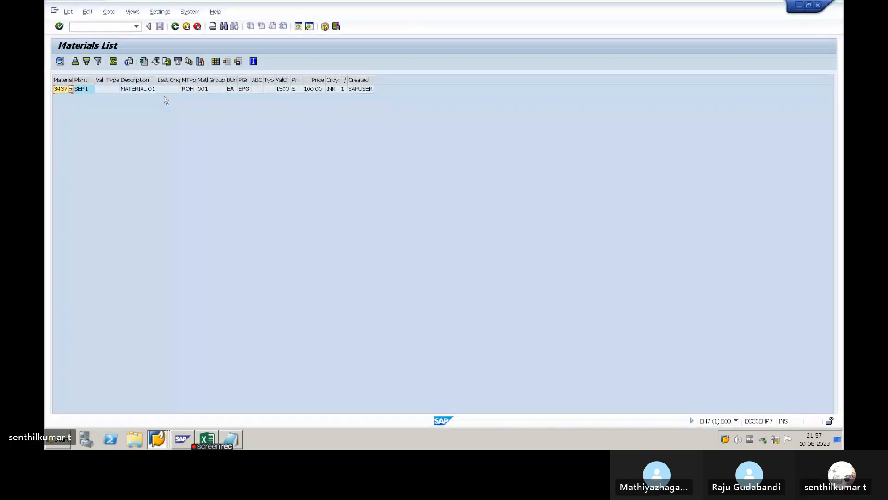
pyautogui.press('F3')
pyautogui.hotkey('ctrl', 'v')
pyautogui.press('F8')
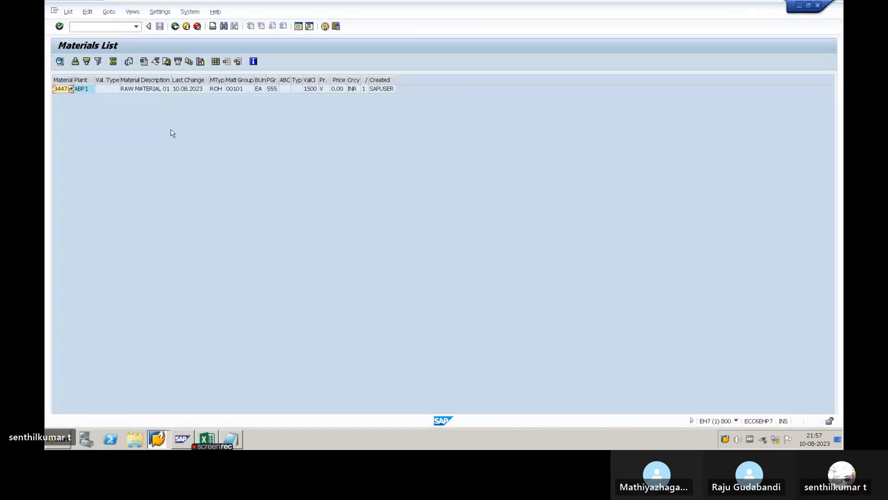
# - Widen the Material, Plant, Val. Type and MTyp columns and examine the plant entry for material 3447
pyautogui.moveTo(74, 80); pyautogui.dragTo(103, 80)
pyautogui.click(91, 92)
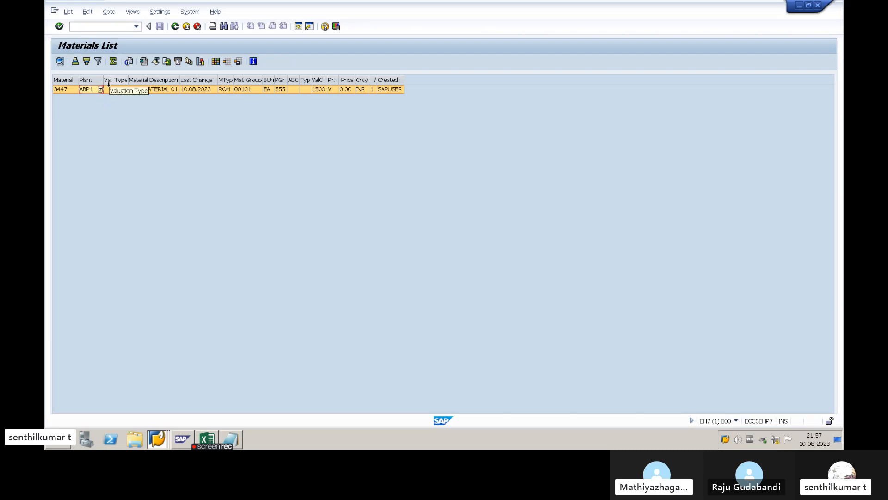
pyautogui.moveTo(128, 80); pyautogui.dragTo(133, 80)
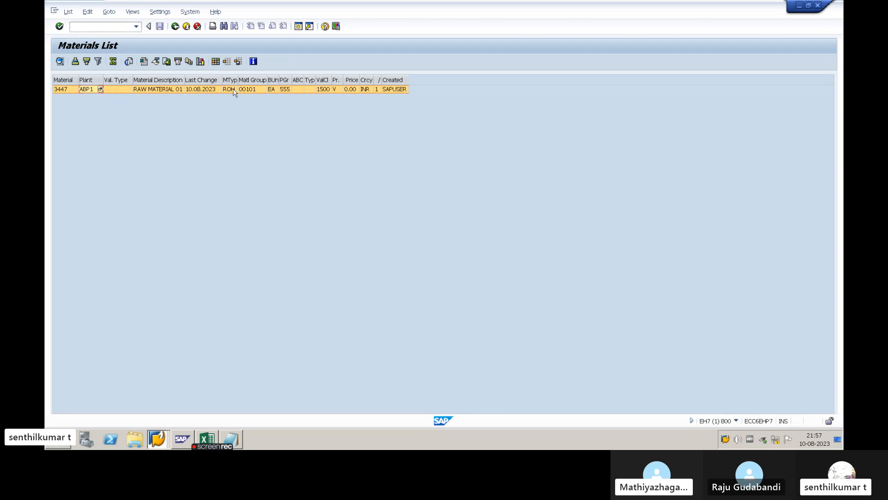
pyautogui.moveTo(237, 82); pyautogui.dragTo(241, 82)
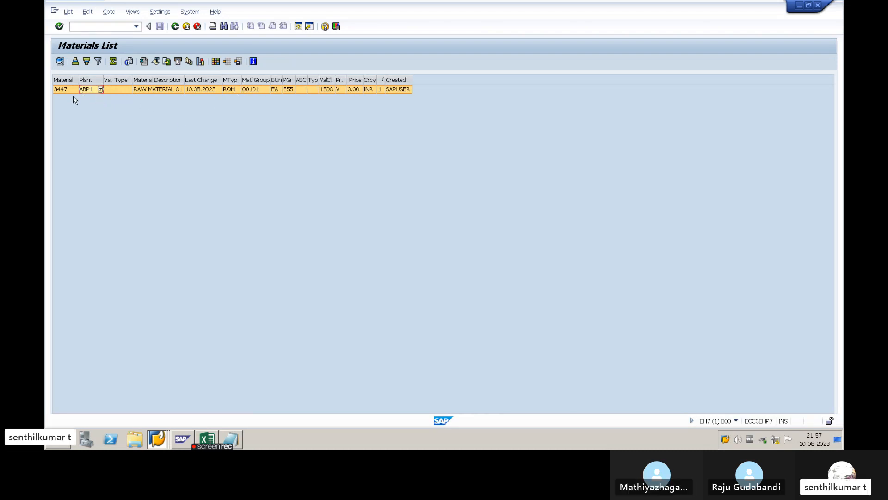
pyautogui.click(112, 92)
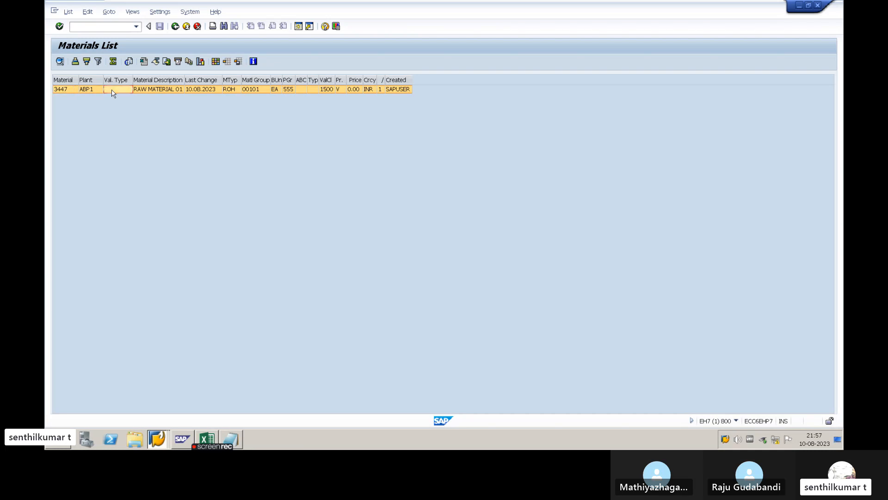
pyautogui.click(85, 91)
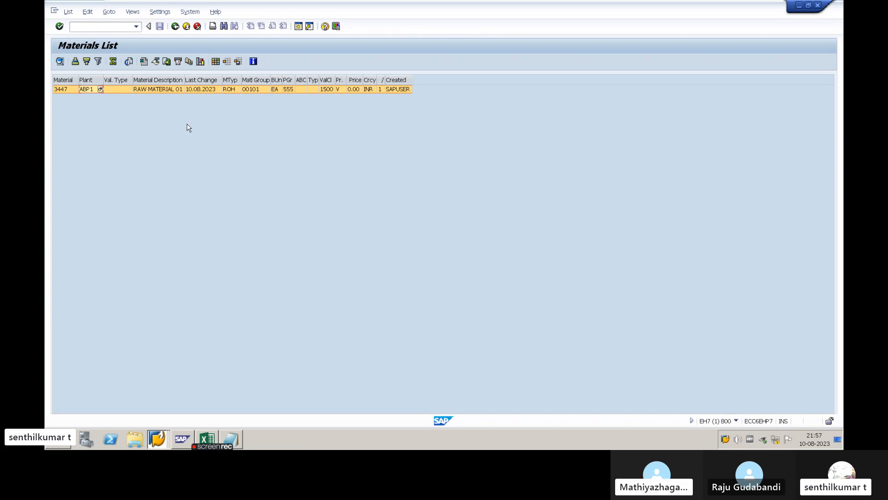
# - Switch to the Notepad notes and add the line "7. MATERIAL MASTER EXTENSION" below the STO.LOC LEVEL entry
pyautogui.hotkey('alt', 'Tab')
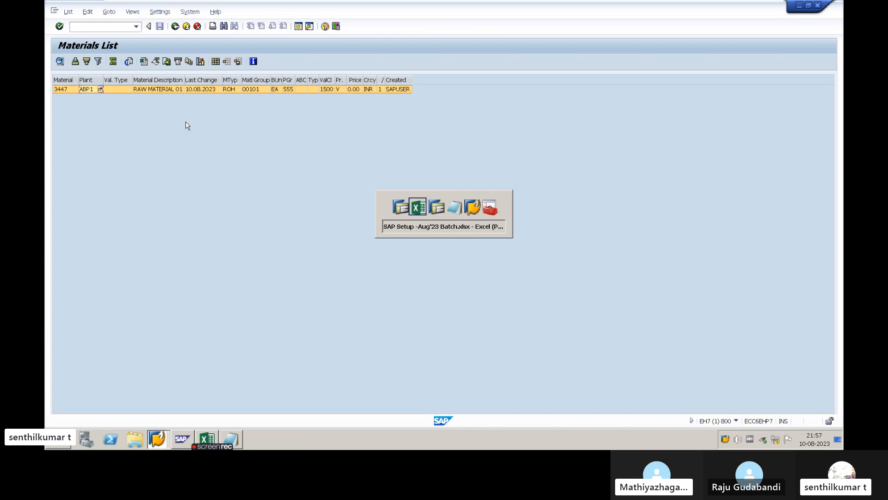
pyautogui.hotkey('alt', 'Tab')
pyautogui.hotkey('alt', 'Tab')
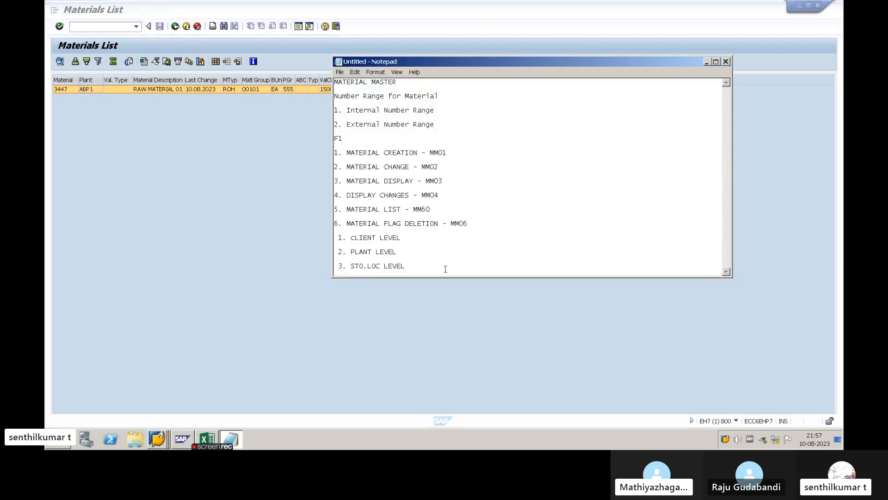
pyautogui.press('Return')
pyautogui.press('Return')
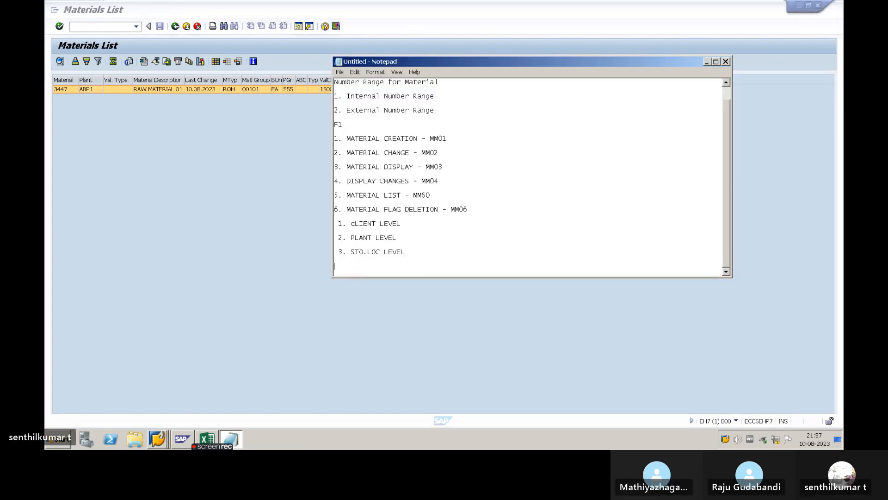
pyautogui.write('7. mATRE')
pyautogui.press('BackSpace')
pyautogui.press('BackSpace')
pyautogui.write('TERIAL MA')
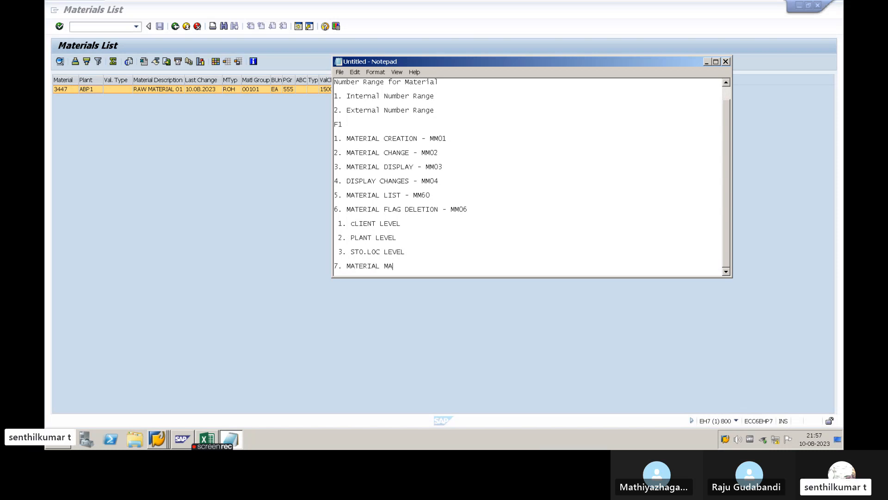
pyautogui.write('STER EXTENSION')
# - Minimize Notepad, recheck material 3447 in the list, and start transaction MM01 in the second SAP session
pyautogui.click(707, 62)
pyautogui.click(67, 92)
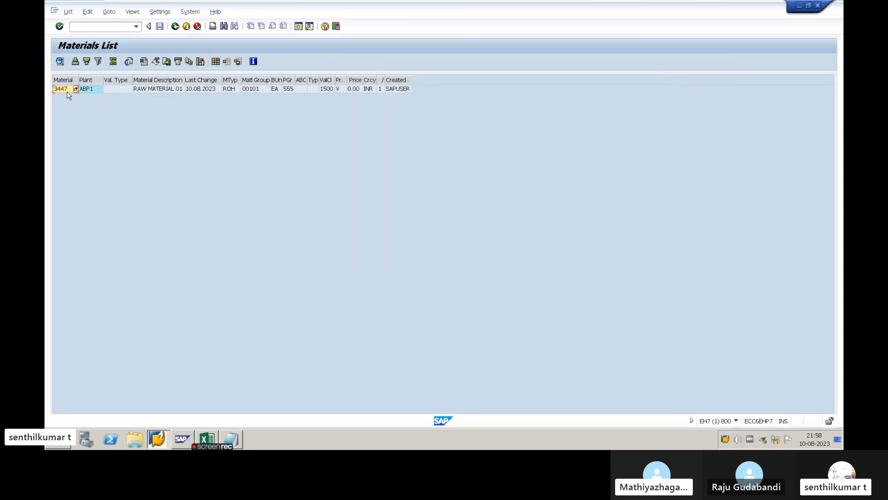
pyautogui.hotkey('alt', 'Tab')
pyautogui.hotkey('alt', 'Tab')
pyautogui.hotkey('alt', 'Tab')
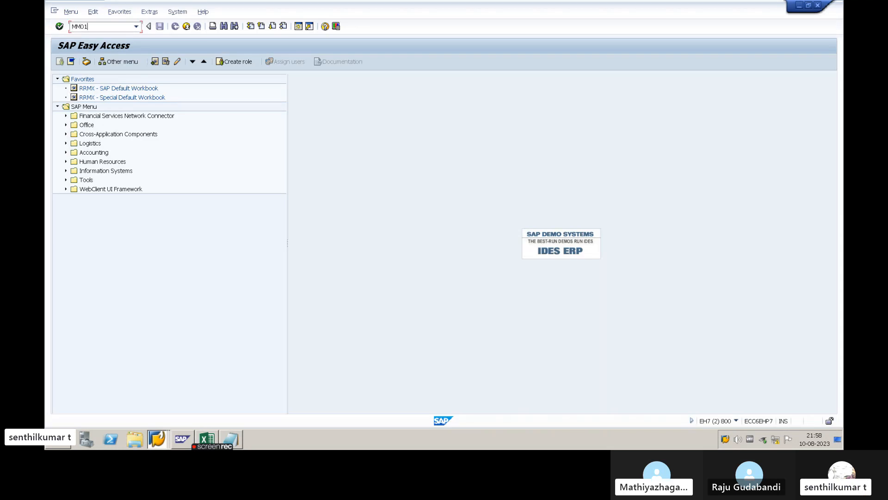
pyautogui.press('Return')
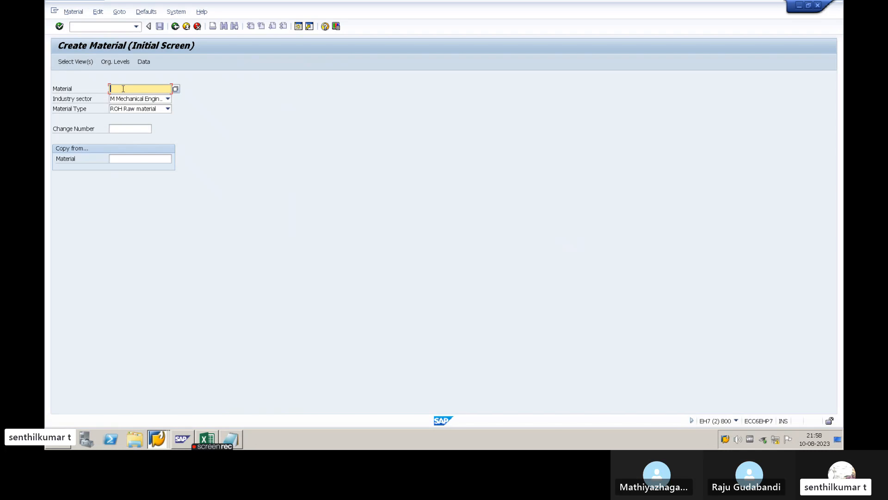
# - Enter material 3447 on the initial creation screen, look at its view selection, and return without choosing views
pyautogui.write('3447')
pyautogui.moveTo(128, 88); pyautogui.dragTo(111, 89)
pyautogui.click(133, 86)
pyautogui.press('Return')
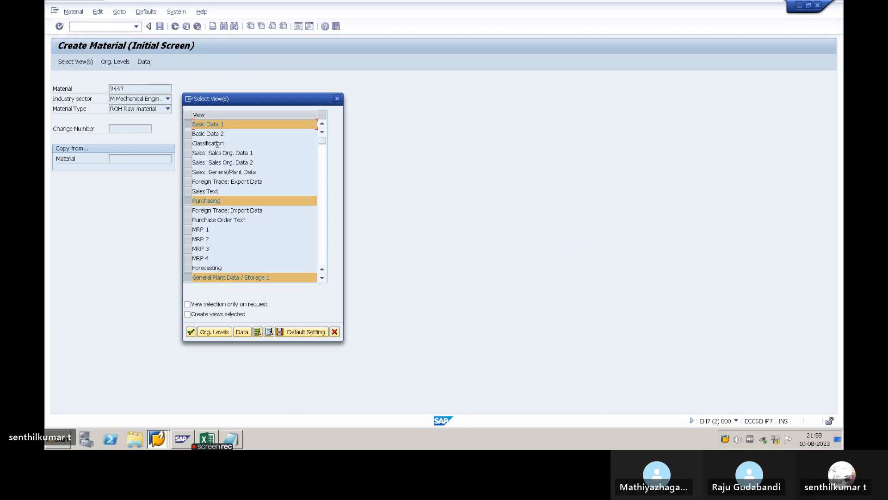
pyautogui.press('Escape')
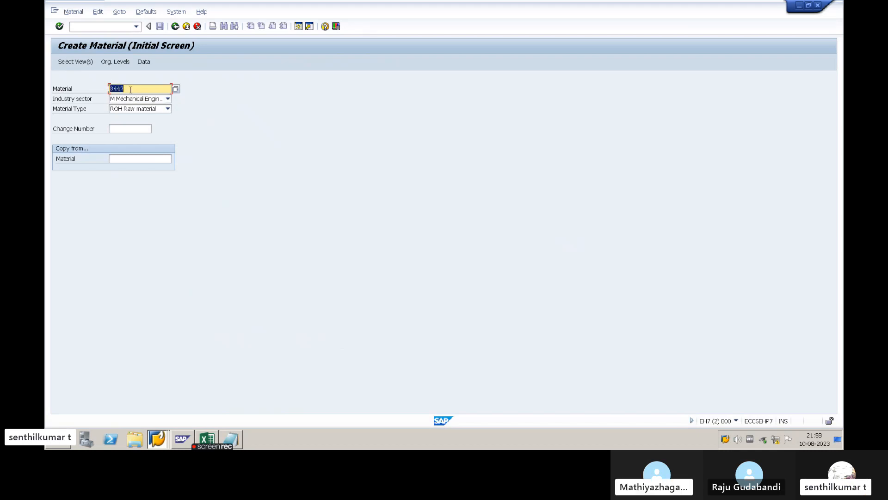
# - Enter 3447 as the copy-from material as well and compare it with the material number above
pyautogui.click(103, 90)
pyautogui.moveTo(131, 88); pyautogui.dragTo(110, 89)
pyautogui.hotkey('ctrl', 'c')
pyautogui.click(71, 160)
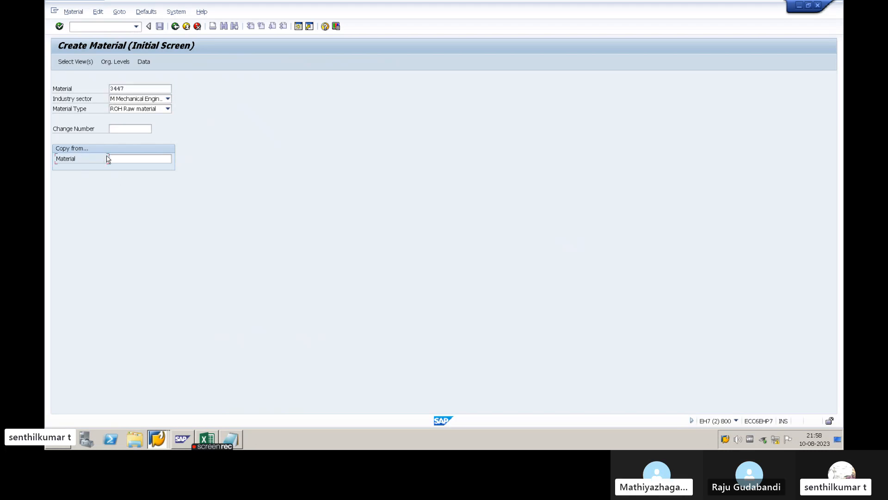
pyautogui.click(122, 158)
pyautogui.hotkey('ctrl', 'v')
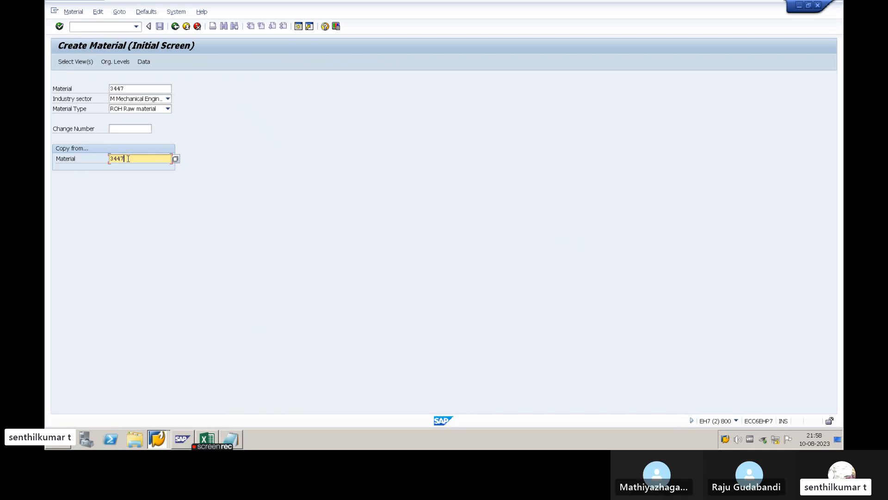
pyautogui.moveTo(128, 158); pyautogui.dragTo(110, 159)
pyautogui.moveTo(128, 89); pyautogui.dragTo(103, 91)
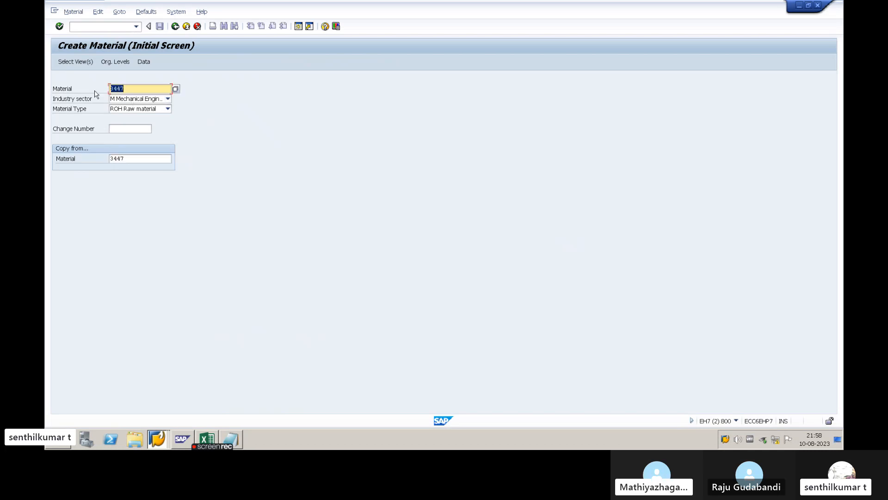
# - Accept the preselected views, then set the copy-from plant to ABP1 and the target plant to ABP2
pyautogui.press('Return')
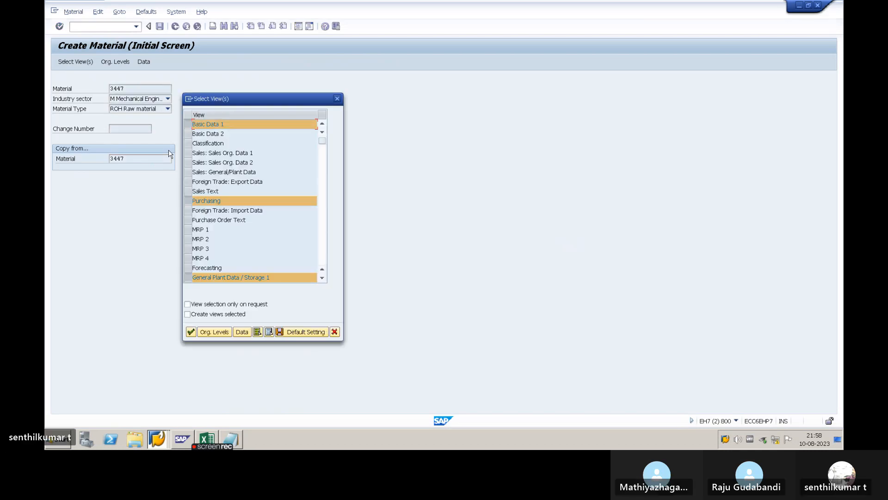
pyautogui.press('Return')
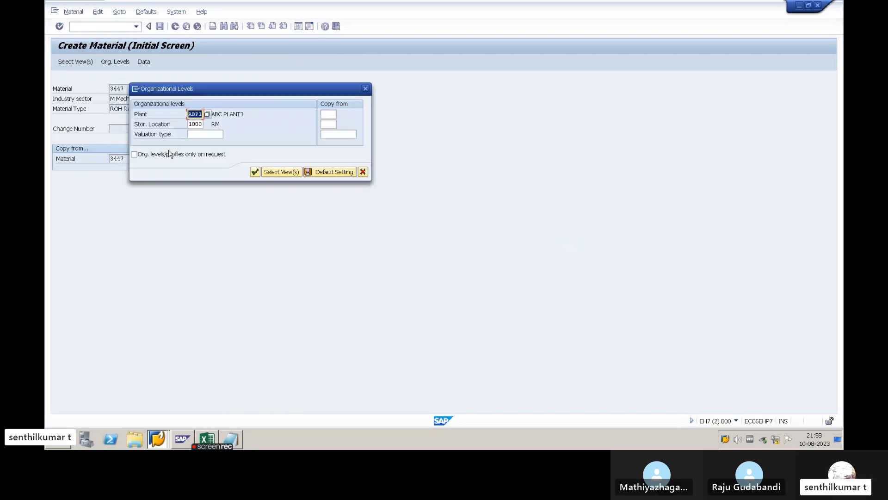
pyautogui.moveTo(195, 89); pyautogui.dragTo(310, 101)
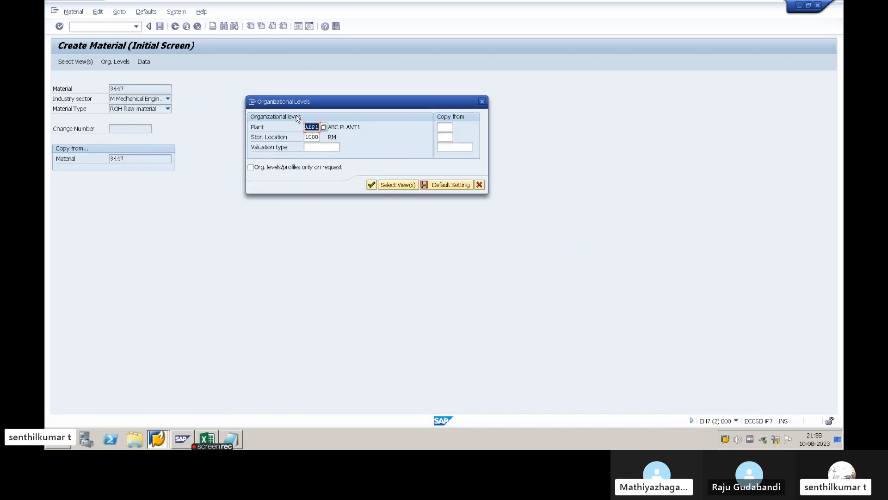
pyautogui.click(445, 127)
pyautogui.write('ABP1')
pyautogui.click(319, 127)
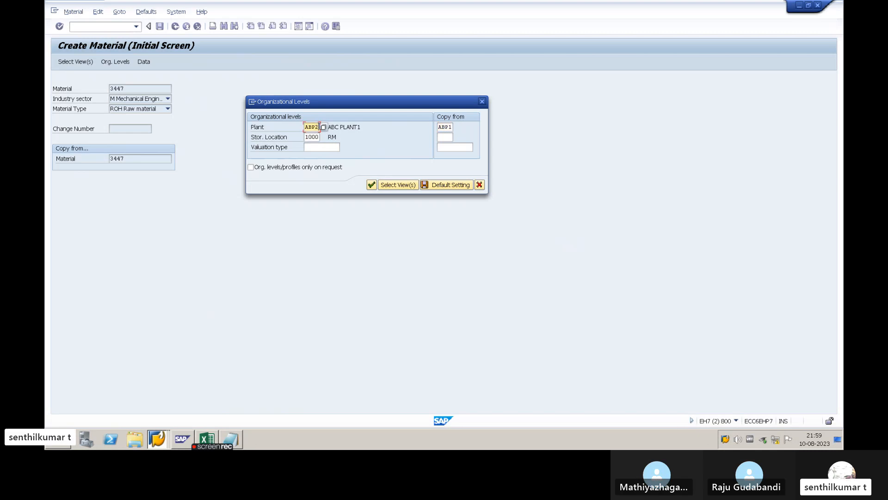
# - Set the copy-from storage location to 1000 and review the target and source plants and storage locations
pyautogui.click(444, 137)
pyautogui.write('1000')
pyautogui.hotkey('alt', 'Tab')
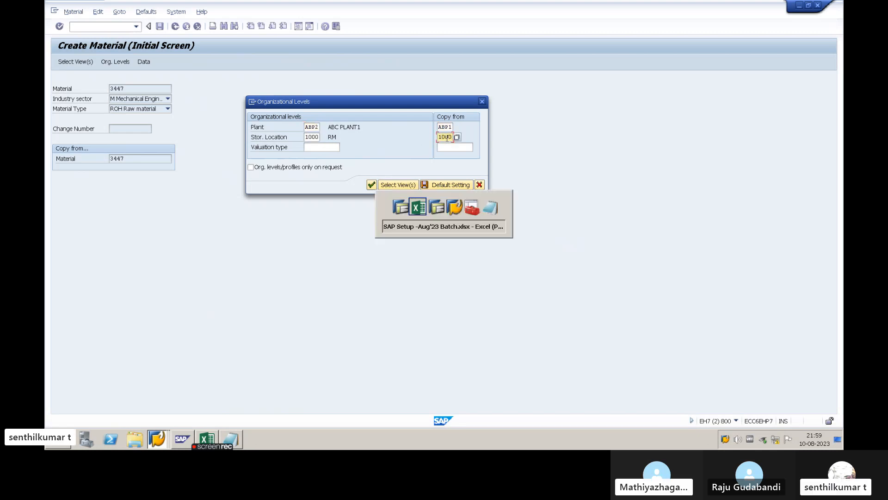
pyautogui.press('Escape')
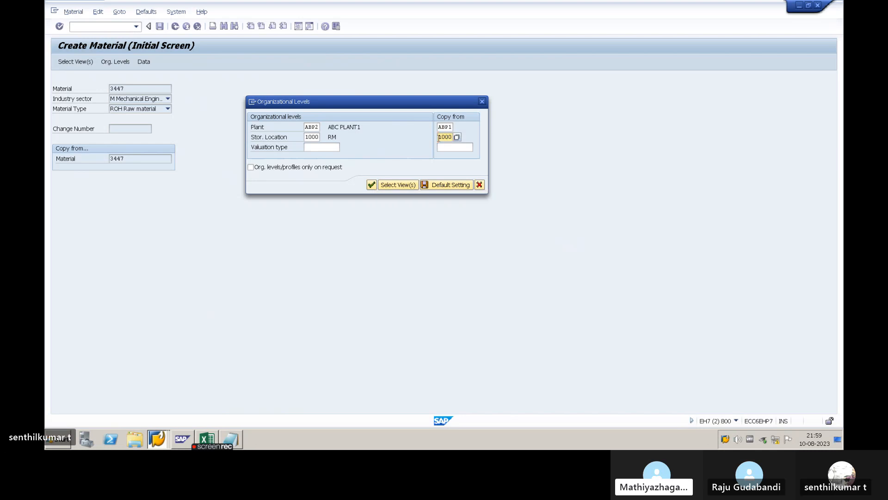
pyautogui.click(318, 136)
pyautogui.doubleClick(313, 139)
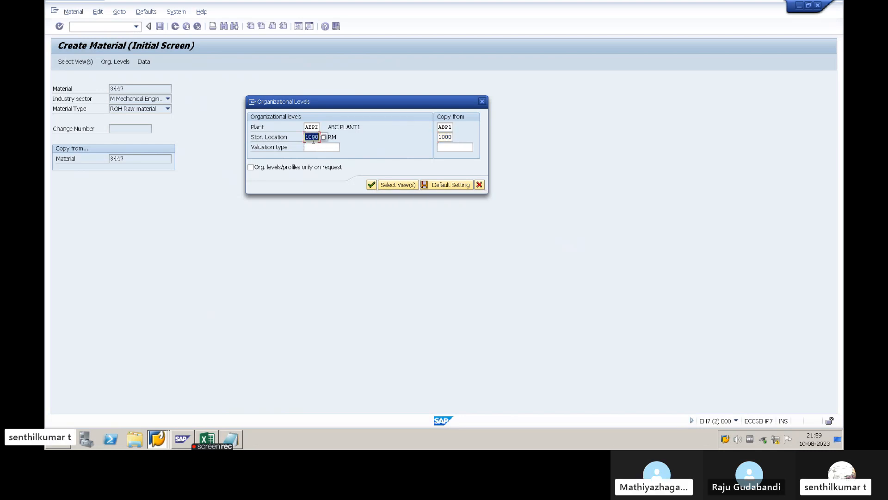
pyautogui.click(310, 139)
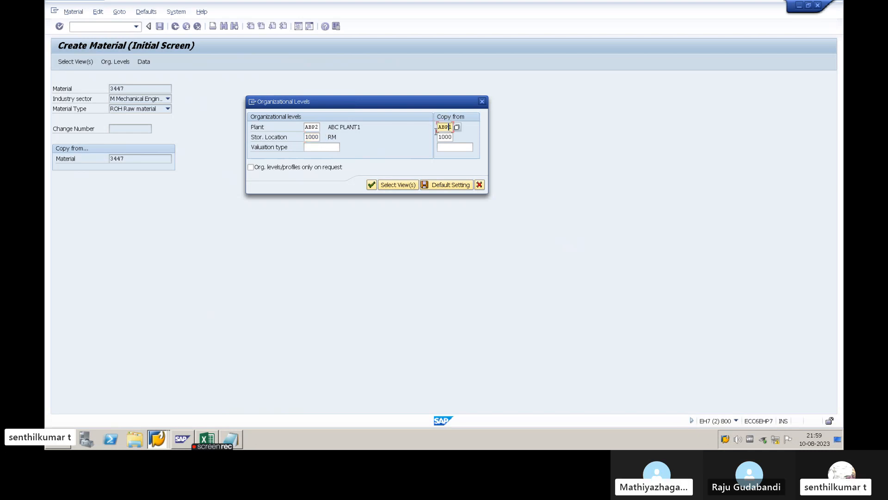
pyautogui.click(318, 127)
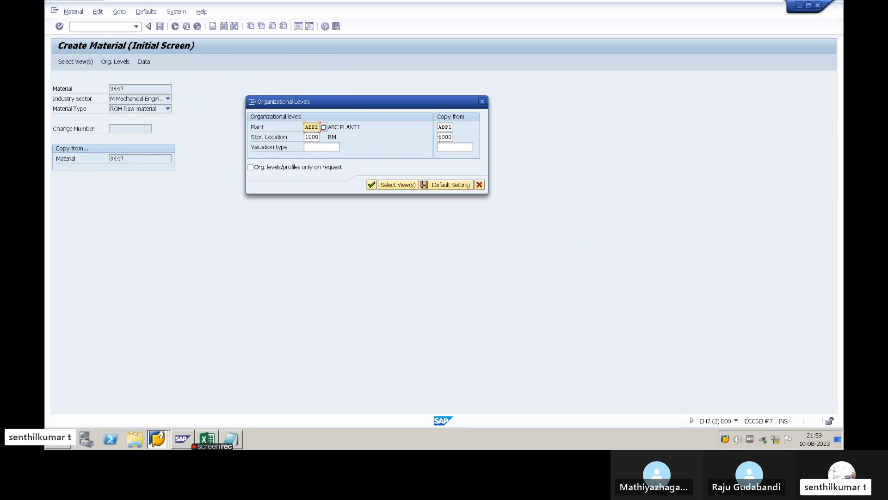
# - Accept the organizational levels, pass through the copied purchasing, storage and accounting views, and save material 3447 for plant ABP2
pyautogui.click(447, 138)
pyautogui.click(313, 138)
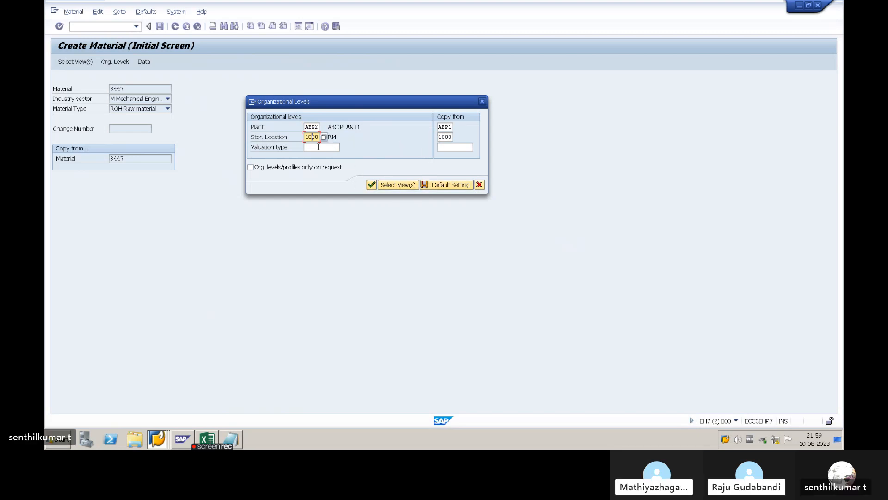
pyautogui.click(371, 185)
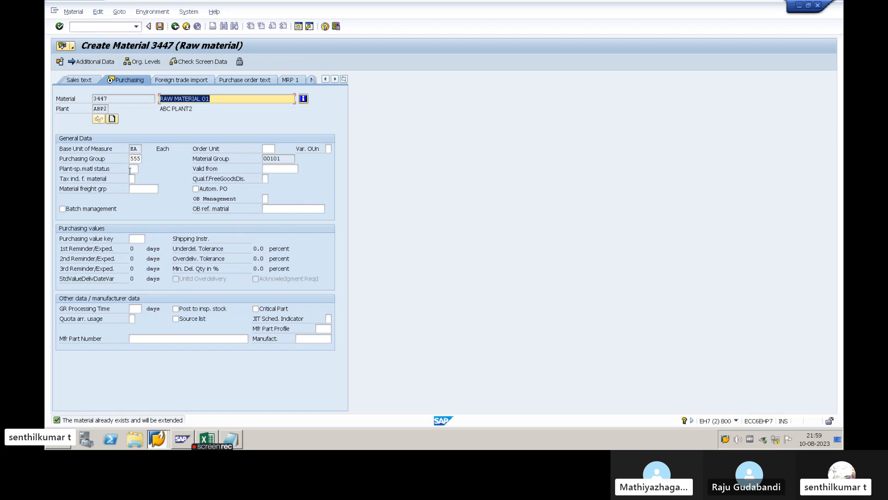
pyautogui.press('Return')
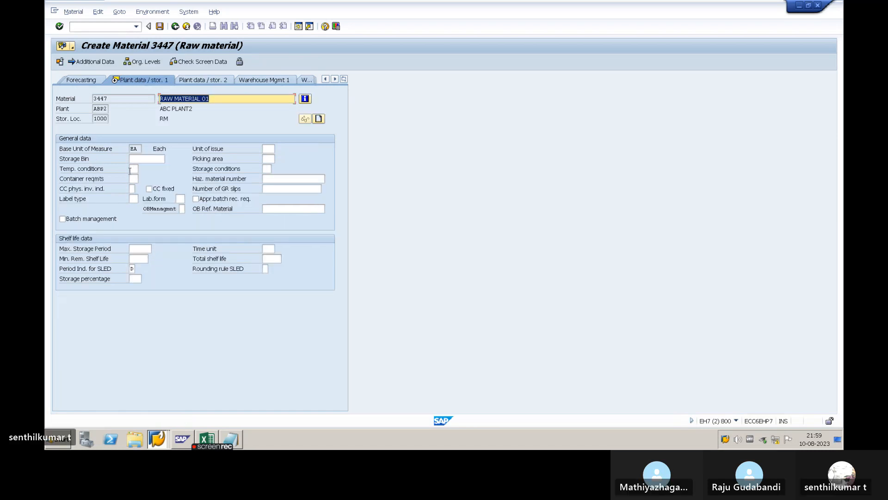
pyautogui.press('Return')
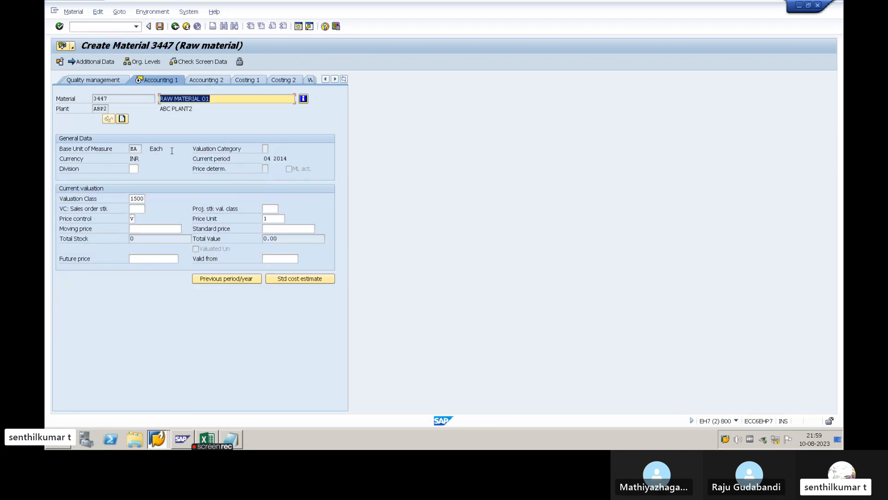
pyautogui.click(132, 218)
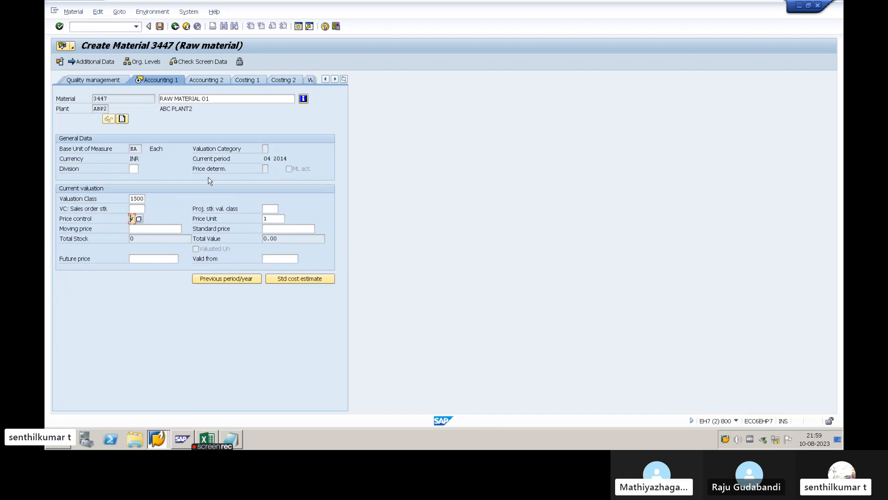
pyautogui.press('Return')
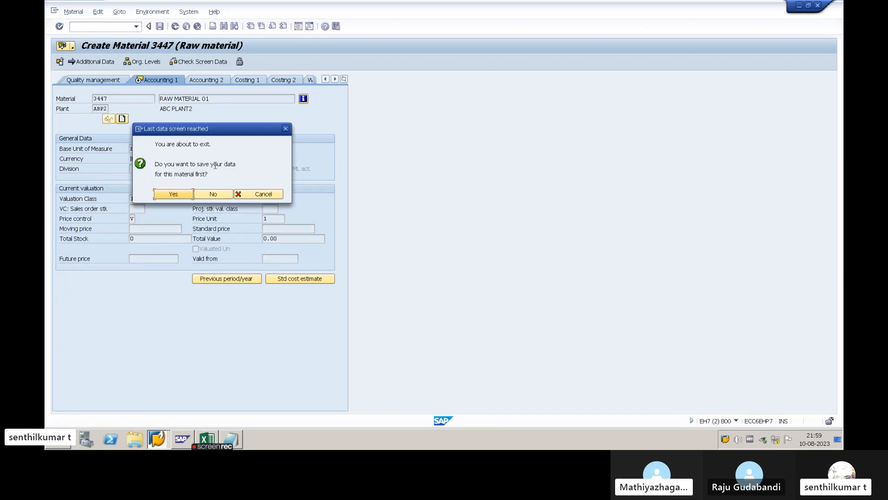
pyautogui.press('Return')
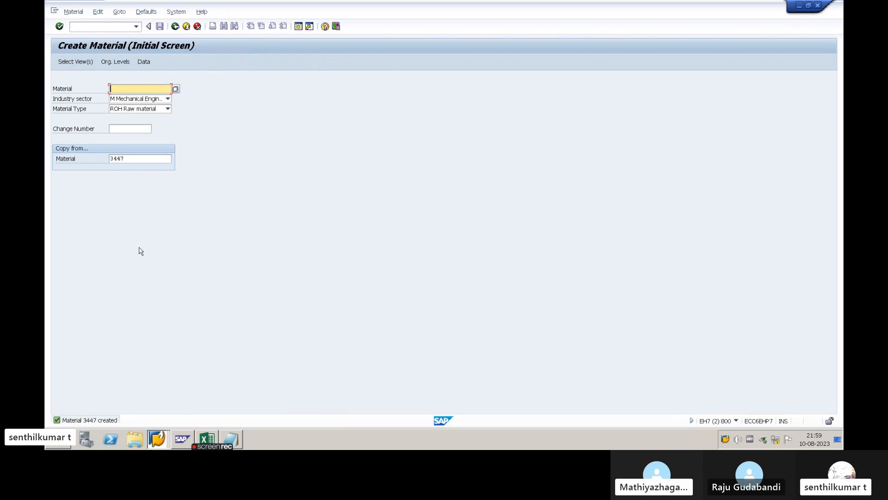
# - Switch to the Materials List session and rerun the report for material 3447 without a plant restriction
pyautogui.hotkey('alt', 'Tab')
pyautogui.press('Tab')
pyautogui.press('Tab')
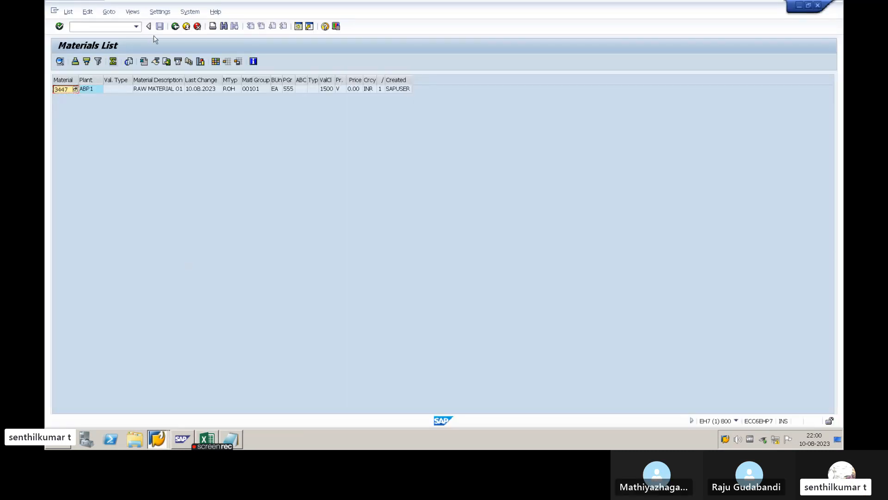
pyautogui.click(174, 26)
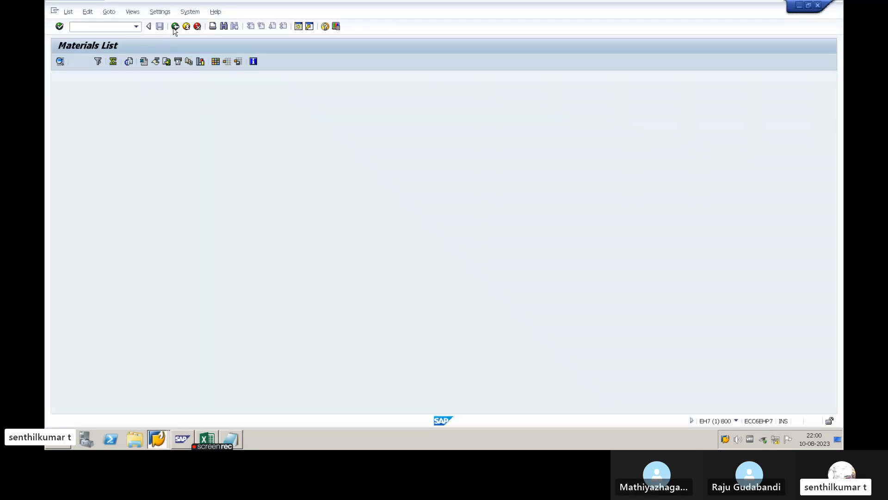
pyautogui.doubleClick(165, 89)
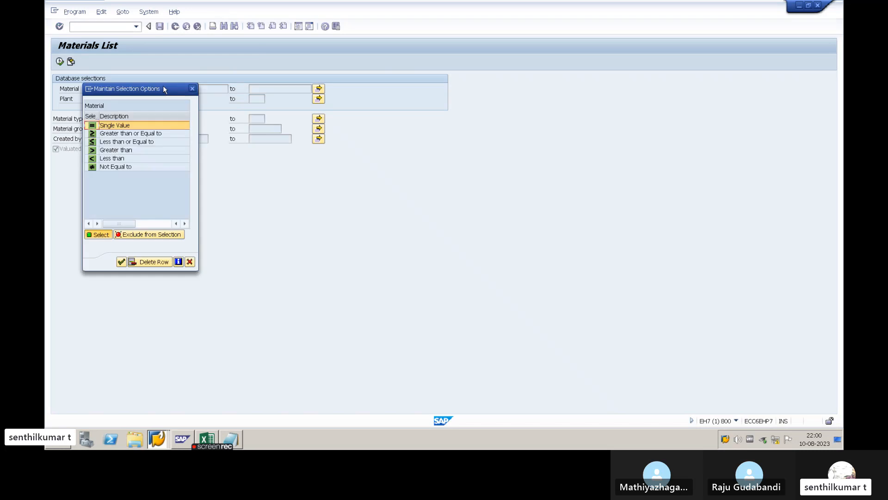
pyautogui.click(192, 90)
pyautogui.click(59, 61)
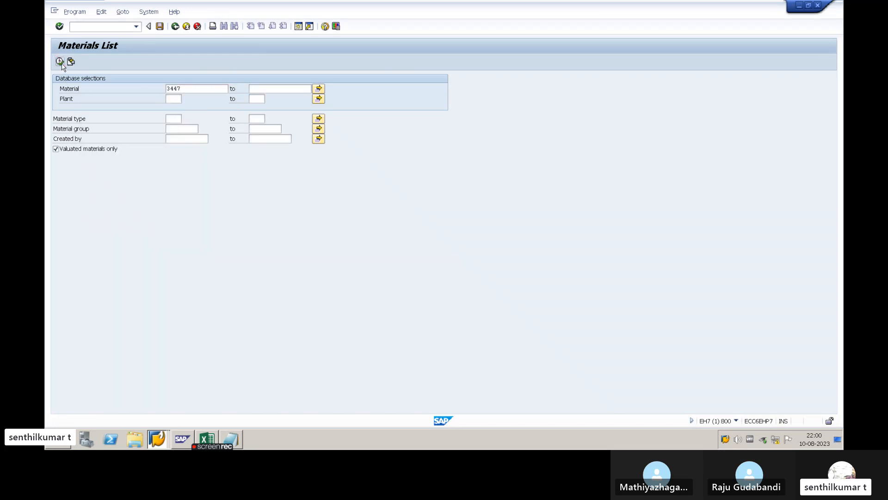
# - Widen the material and description columns and compare the ABP1 and ABP2 rows of material 3447
pyautogui.click(100, 96)
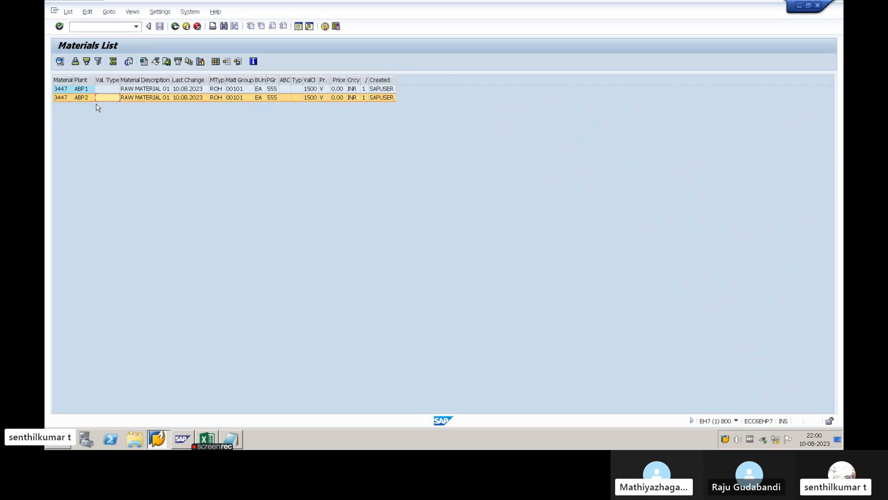
pyautogui.click(108, 91)
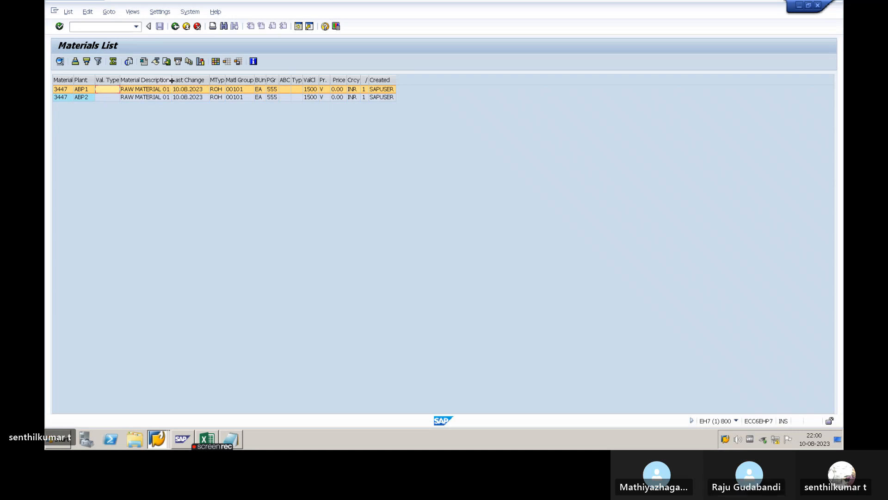
pyautogui.moveTo(172, 80); pyautogui.dragTo(176, 80)
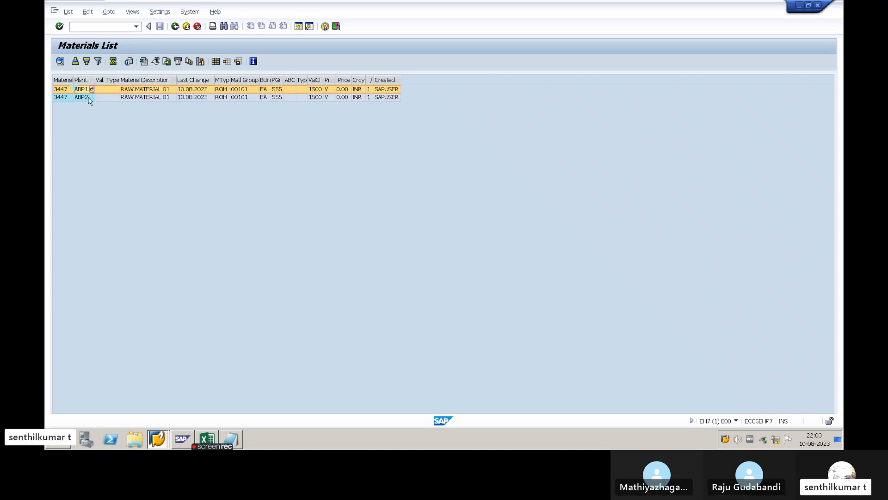
pyautogui.click(89, 98)
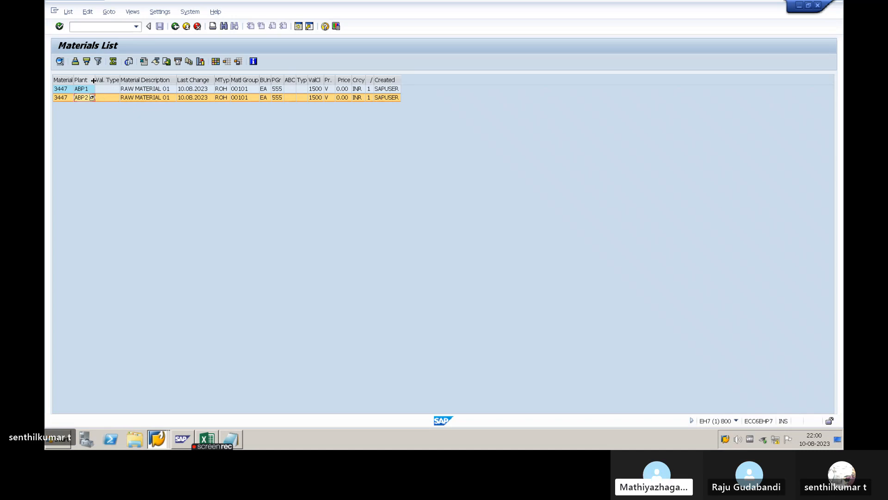
pyautogui.moveTo(95, 79); pyautogui.dragTo(76, 78)
pyautogui.click(71, 79)
pyautogui.click(106, 98)
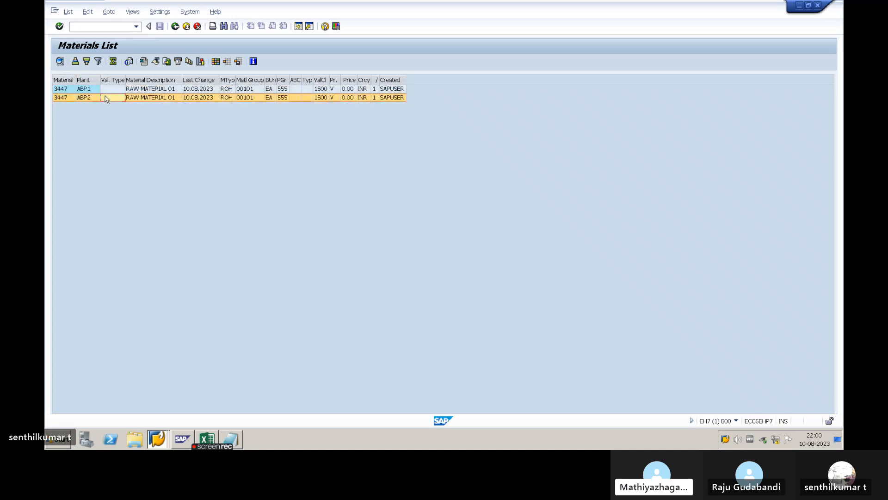
pyautogui.click(105, 89)
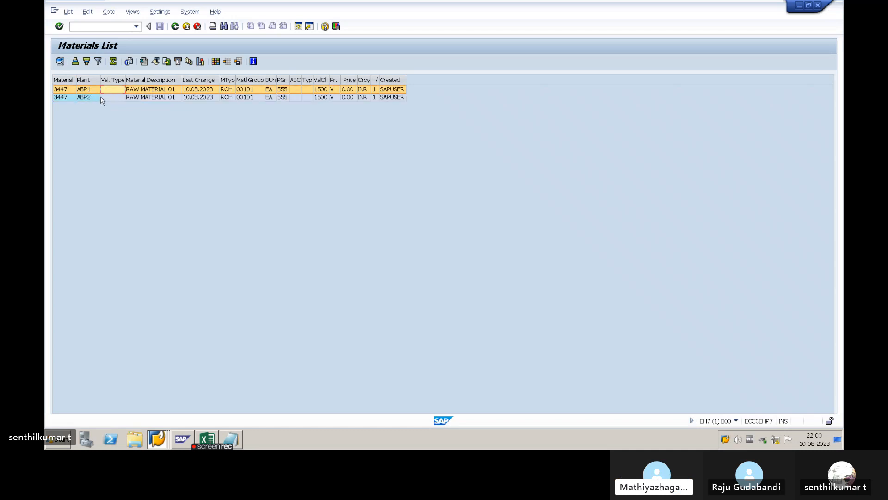
pyautogui.click(103, 98)
pyautogui.click(106, 89)
pyautogui.click(105, 98)
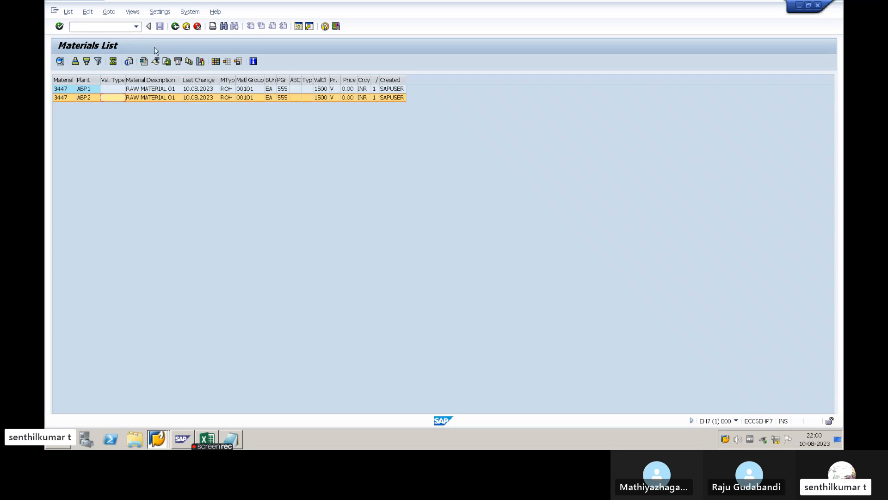
# - Return to the materials list selection, change the material to 3448, copy the number and run the list
pyautogui.hotkey('alt', 'Tab')
pyautogui.hotkey('alt', 'shift', 'Tab')
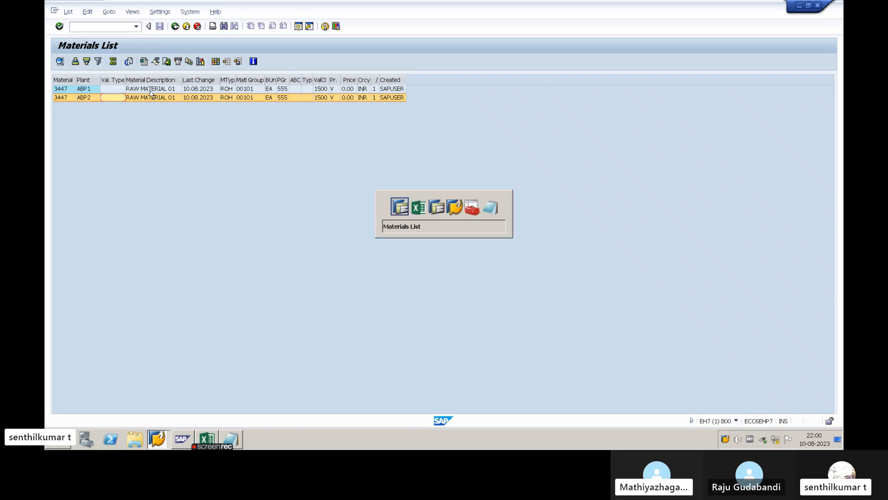
pyautogui.click(175, 26)
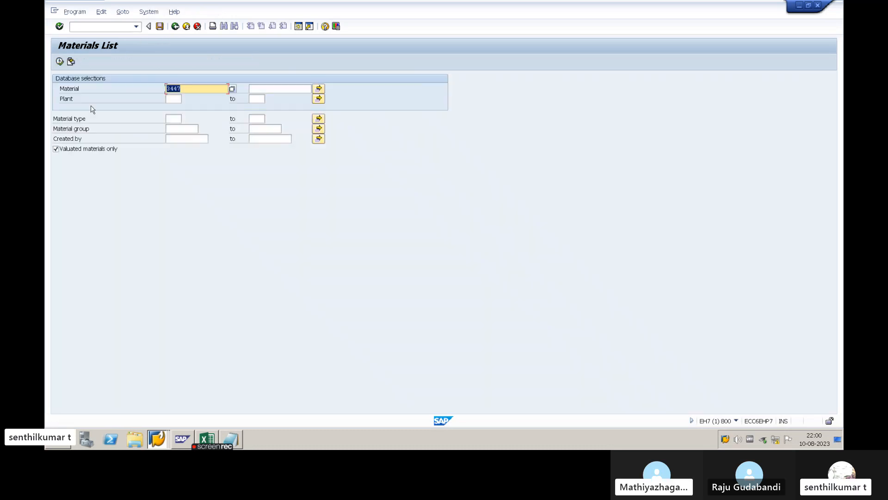
pyautogui.click(194, 90)
pyautogui.press('BackSpace')
pyautogui.write('8')
pyautogui.moveTo(192, 91); pyautogui.dragTo(64, 93)
pyautogui.hotkey('ctrl', 'c')
pyautogui.click(60, 62)
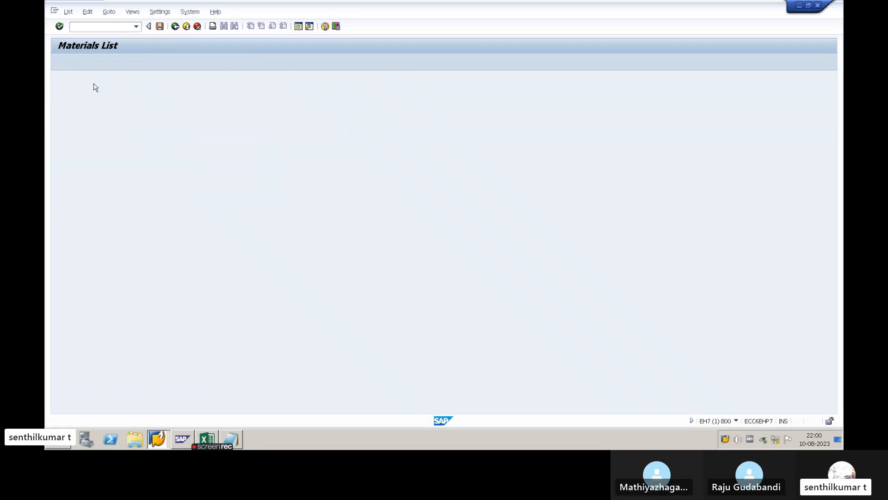
# - On the material creation screen, enter material 3448, clear the copy-from material and accept the preselected views
pyautogui.hotkey('alt', 'Tab')
pyautogui.hotkey('alt', 'Tab')
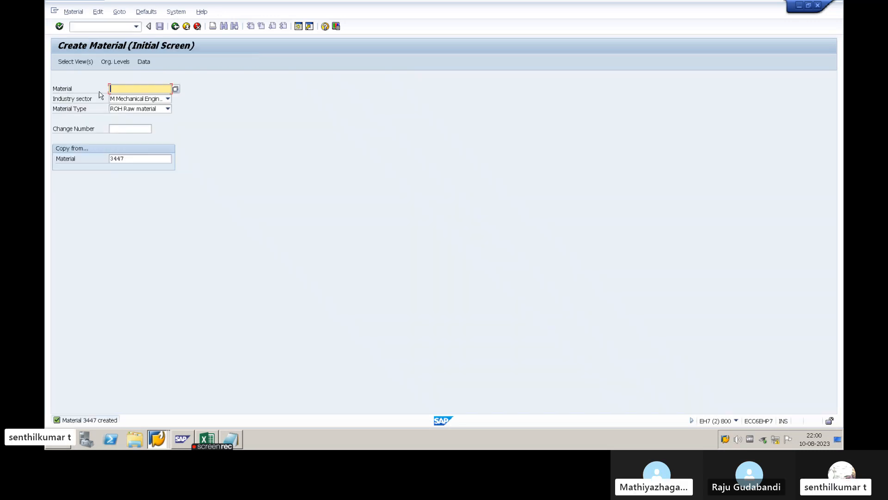
pyautogui.click(120, 89)
pyautogui.hotkey('ctrl', 'v')
pyautogui.moveTo(129, 158); pyautogui.dragTo(84, 159)
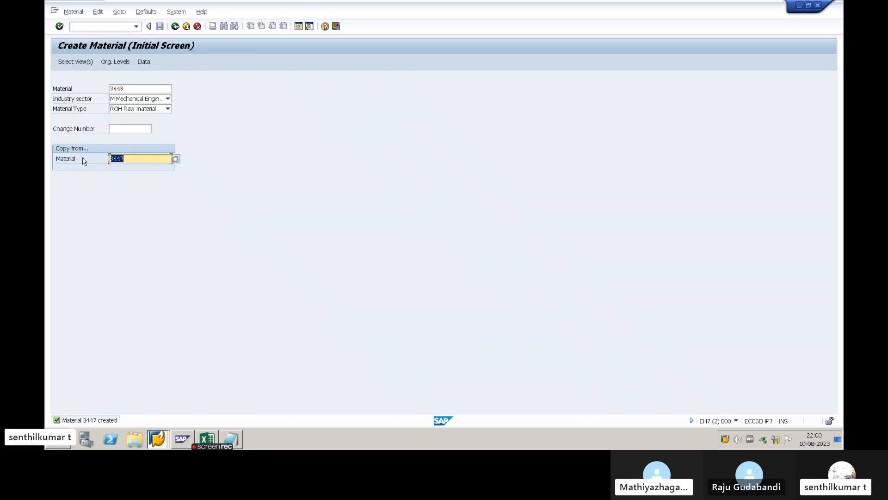
pyautogui.press('BackSpace')
pyautogui.press('Return')
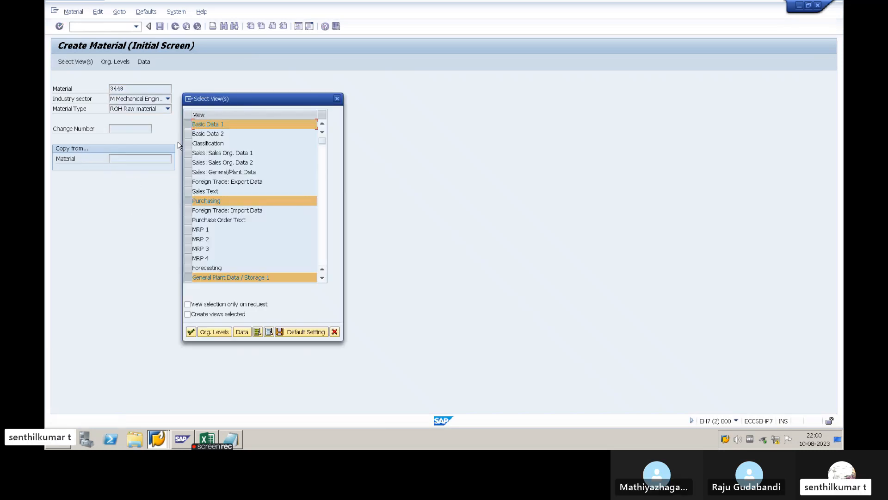
pyautogui.press('Return')
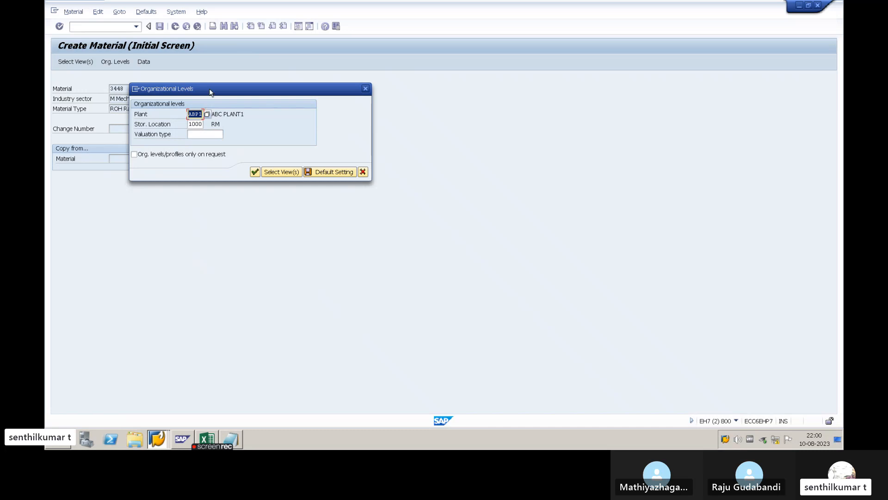
# - Set the plant to ABP2, keep storage location 1000, and confirm the organizational levels for material 3448
pyautogui.moveTo(211, 91); pyautogui.dragTo(339, 112)
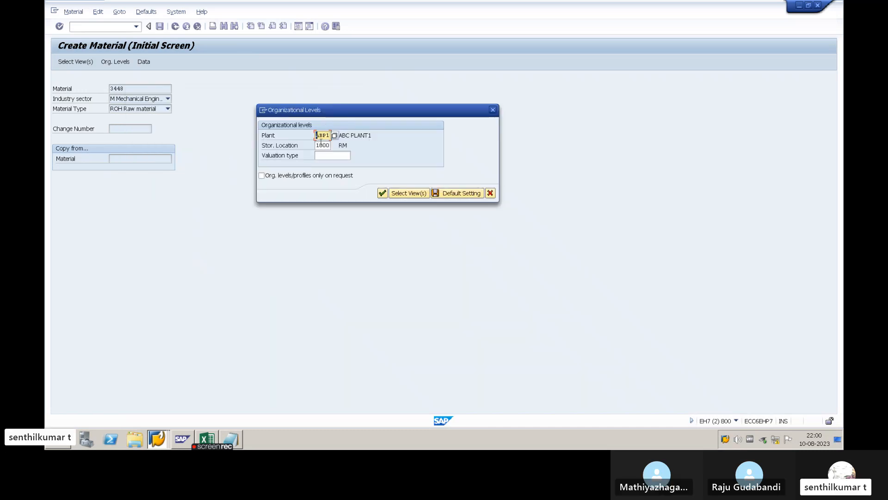
pyautogui.write('ABP2')
pyautogui.press('Tab')
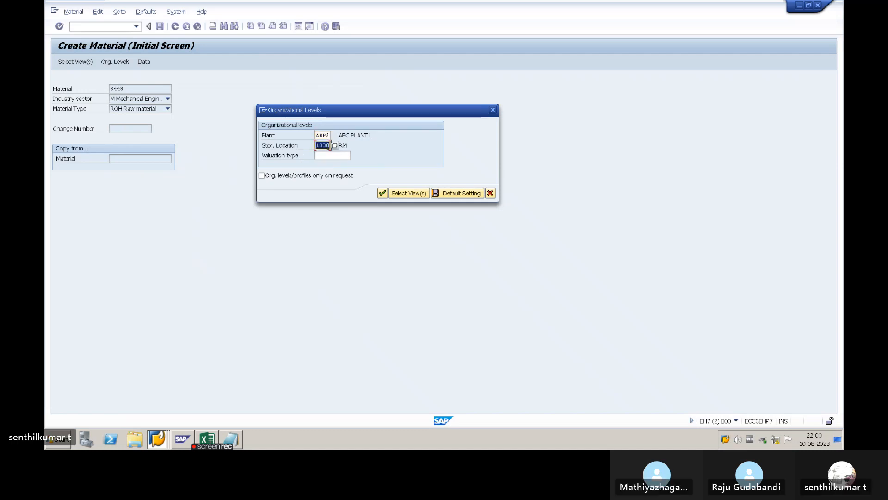
pyautogui.click(382, 194)
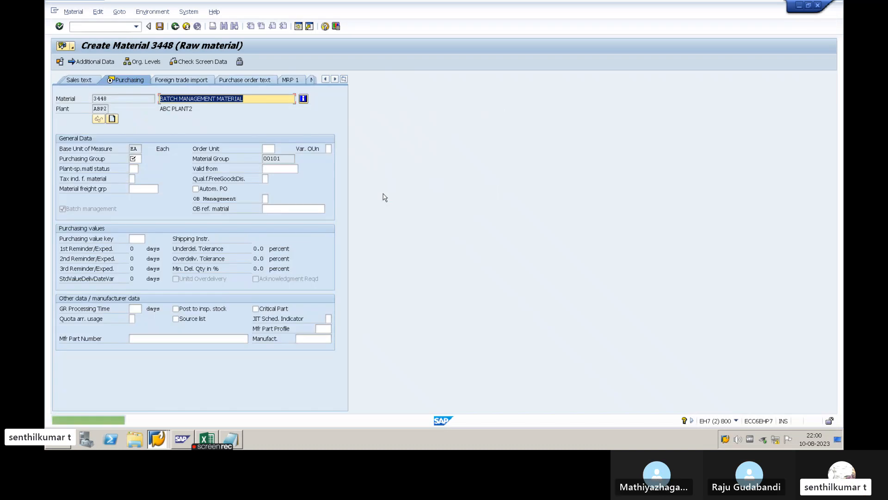
# - Set the purchasing group to 555 and continue through the plant storage view to Accounting 1
pyautogui.click(249, 101)
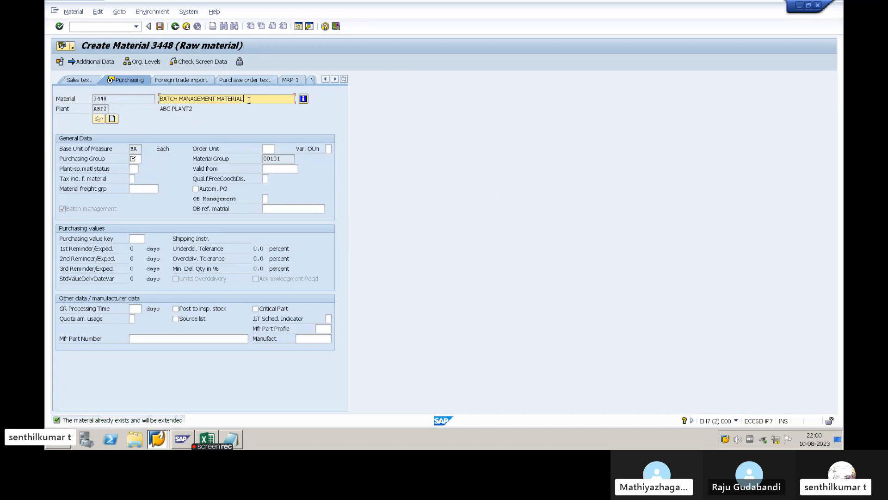
pyautogui.click(136, 159)
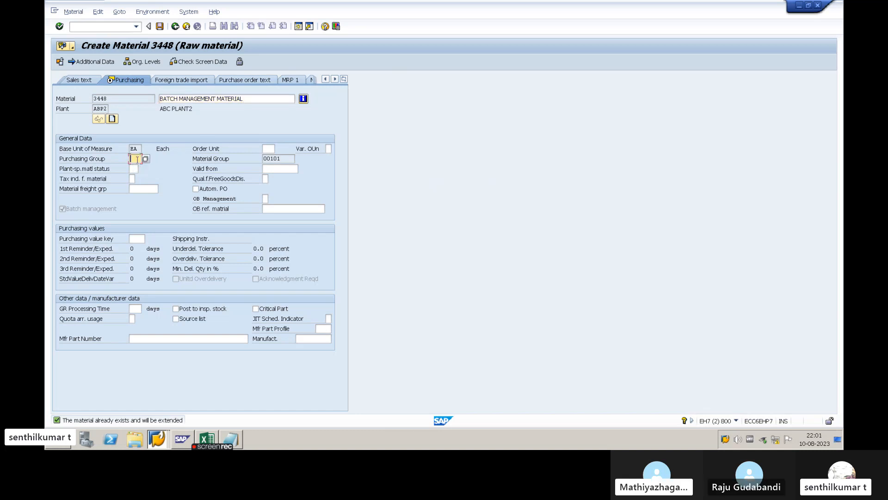
pyautogui.write('555')
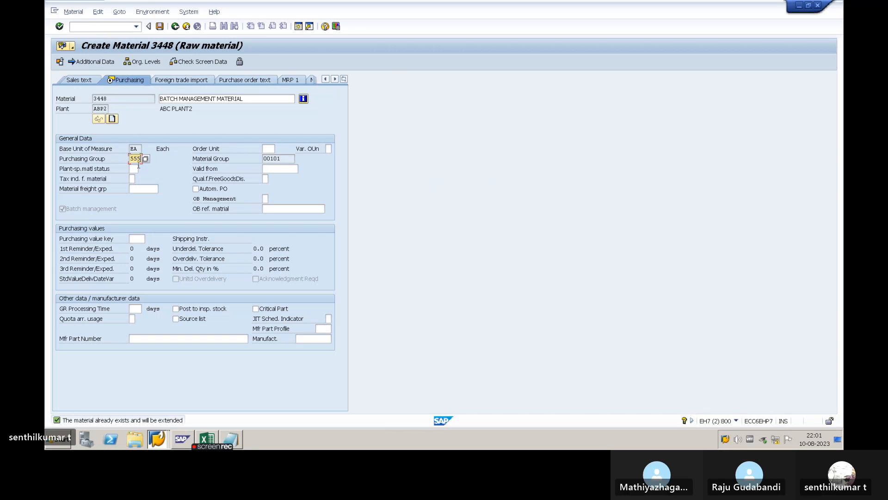
pyautogui.press('Return')
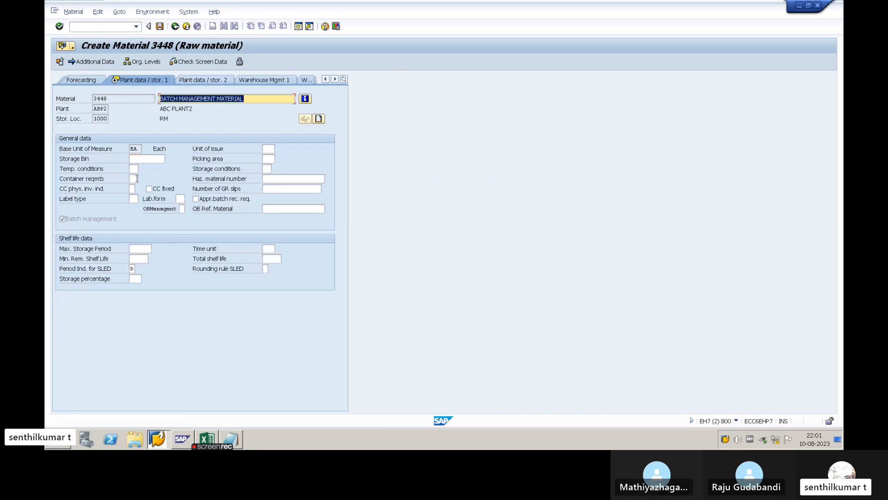
pyautogui.press('Return')
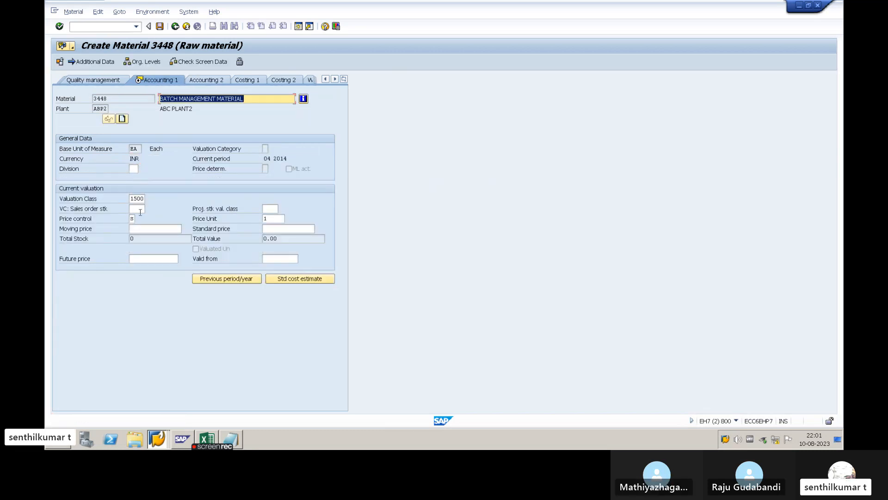
# - Set the price control of material 3448 to V from its list of possible values
pyautogui.click(134, 219)
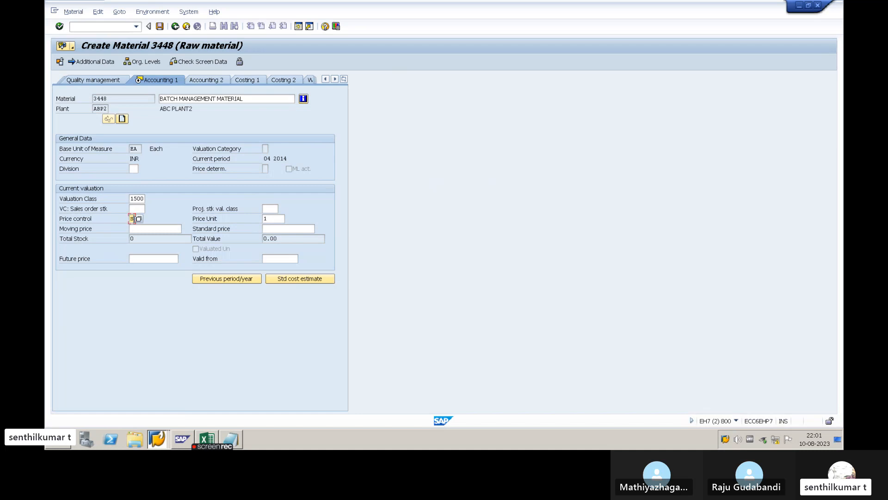
pyautogui.click(139, 219)
pyautogui.doubleClick(91, 119)
# - Confirm the valuation data, save material 3448 for plant ABP2, and leave the material creation transaction
pyautogui.press('Return')
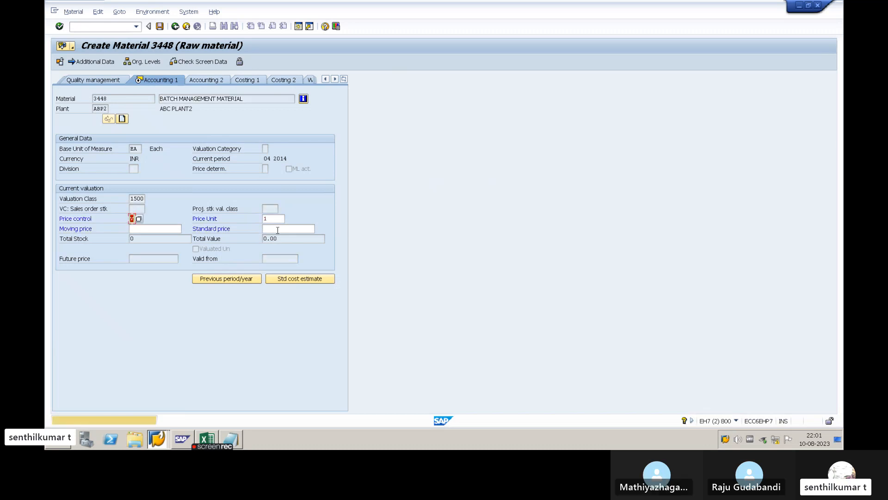
pyautogui.press('Return')
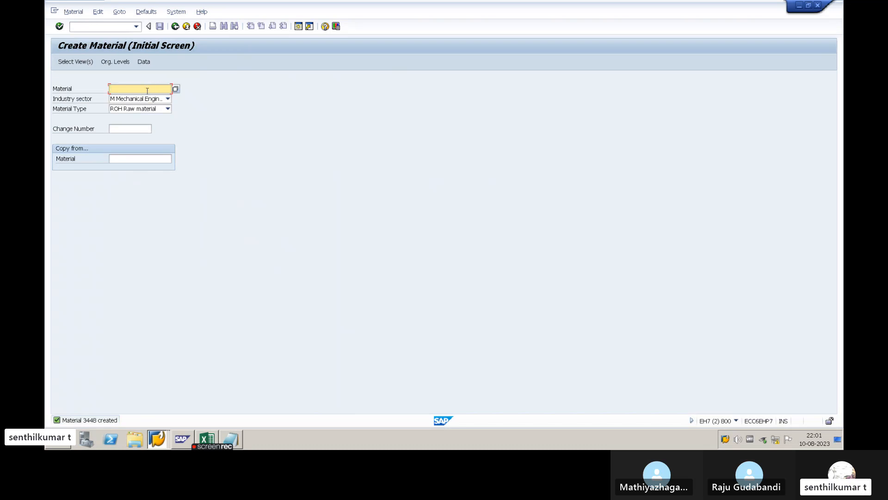
pyautogui.click(139, 158)
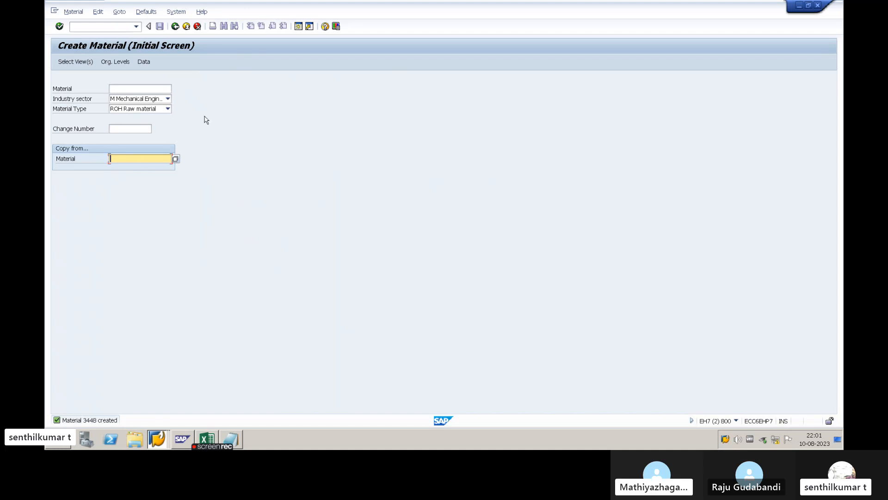
pyautogui.hotkey('alt', 'Tab')
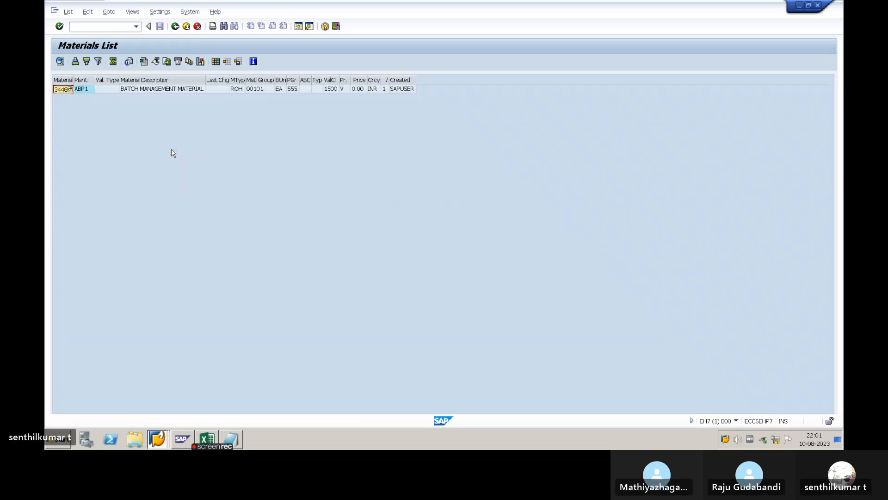
pyautogui.hotkey('alt', 'Tab')
pyautogui.press('F3')
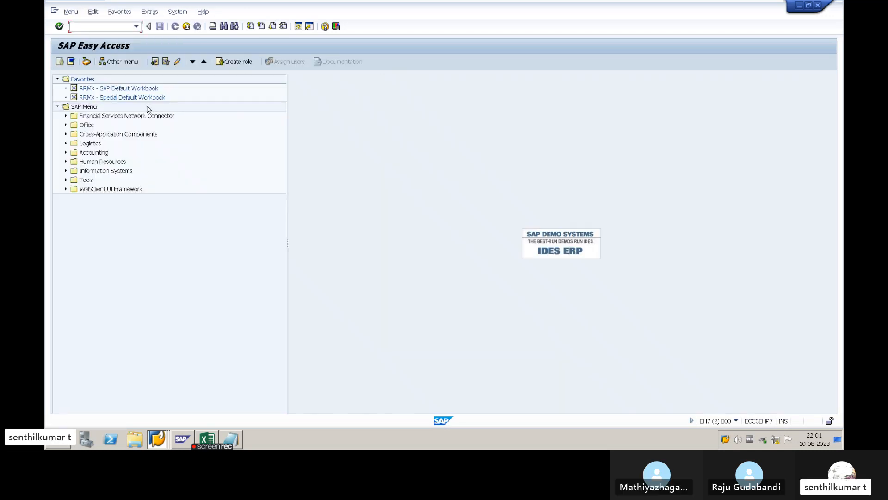
# - Switch to the materials list session, rerun the list for material 3448 and widen its Plant column
pyautogui.hotkey('alt', 'Tab')
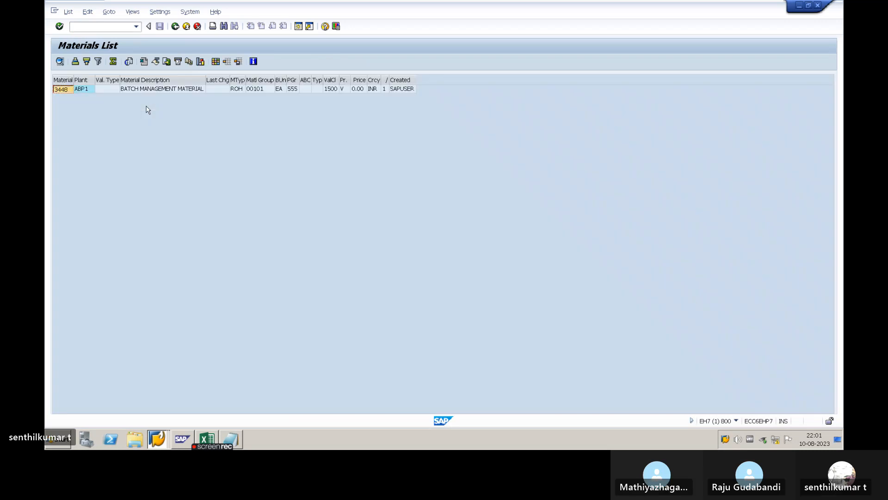
pyautogui.press('F3')
pyautogui.press('F8')
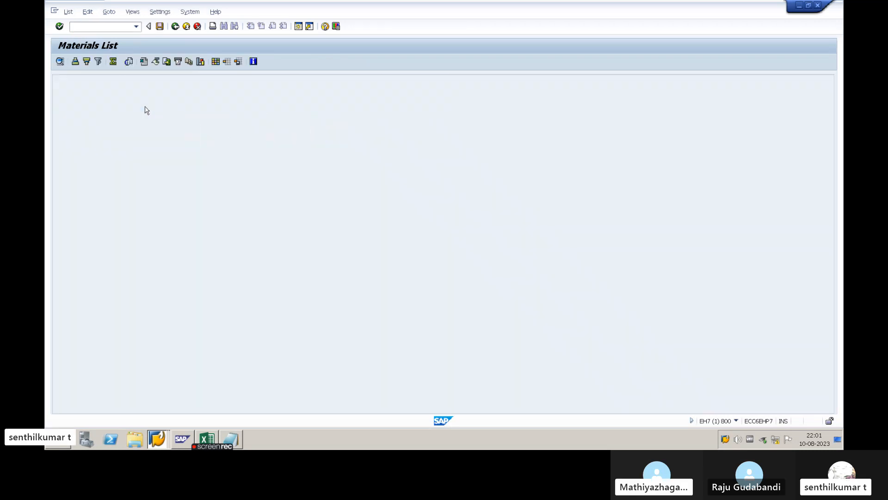
pyautogui.click(85, 99)
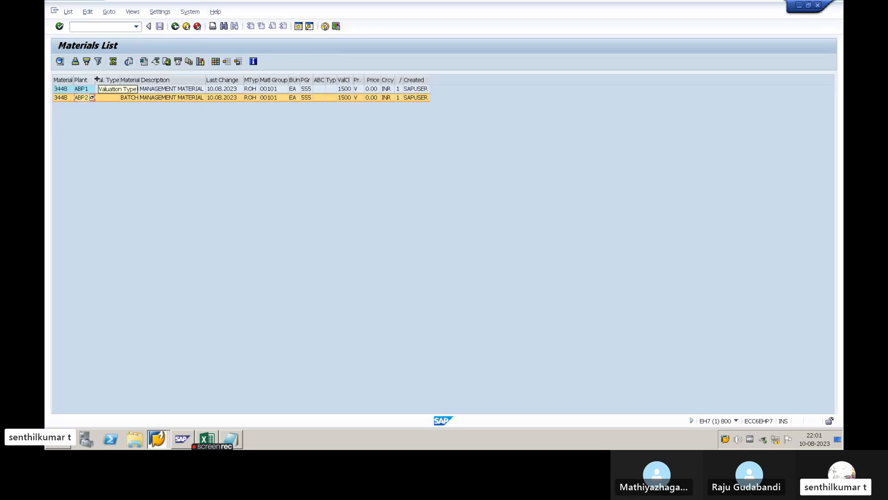
pyautogui.moveTo(96, 80); pyautogui.dragTo(102, 80)
# - Compare the ABP1 and ABP2 entries of material 3448 and return to SAP Easy Access
pyautogui.click(88, 90)
pyautogui.click(84, 99)
pyautogui.click(90, 90)
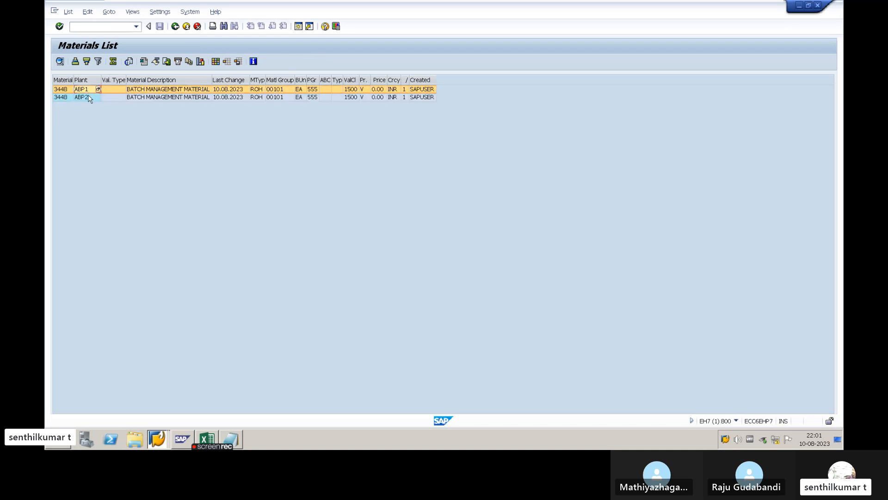
pyautogui.click(88, 99)
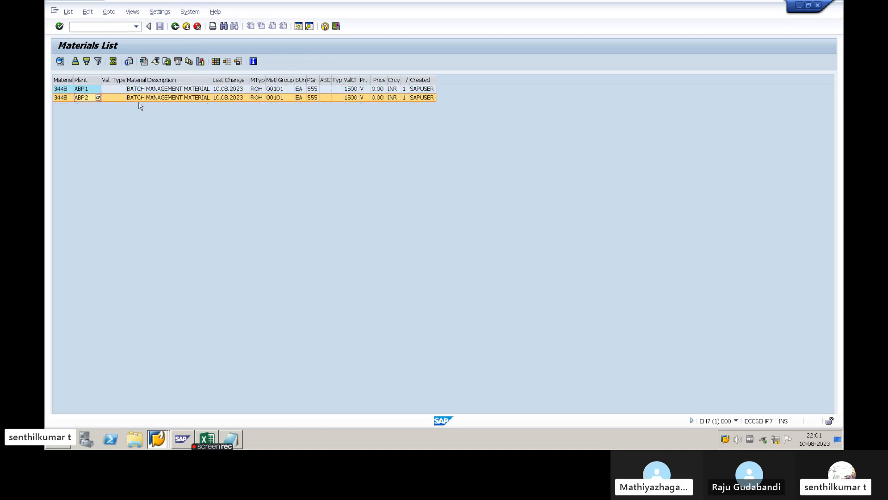
pyautogui.click(87, 90)
pyautogui.click(88, 98)
pyautogui.click(86, 92)
pyautogui.click(87, 98)
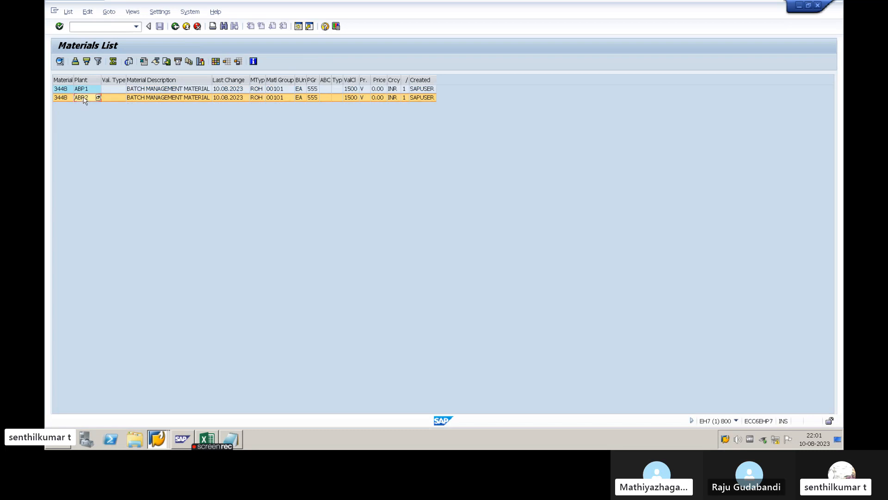
pyautogui.click(87, 91)
pyautogui.click(86, 99)
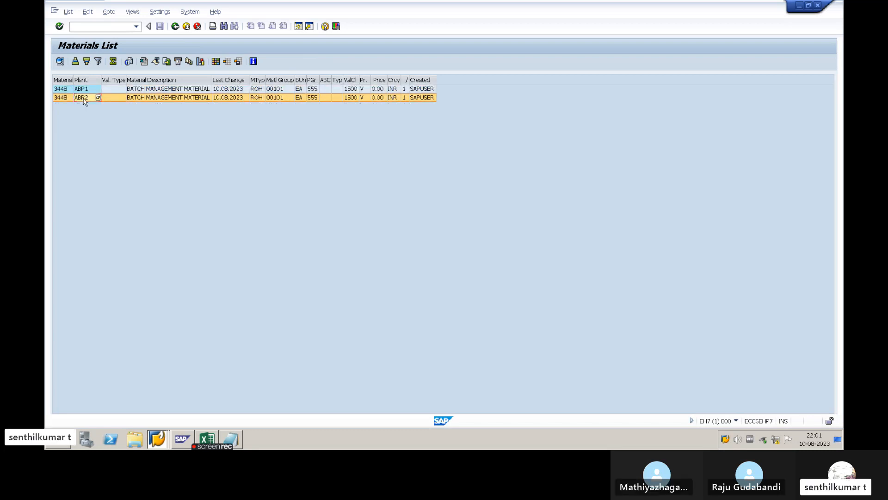
pyautogui.click(175, 26)
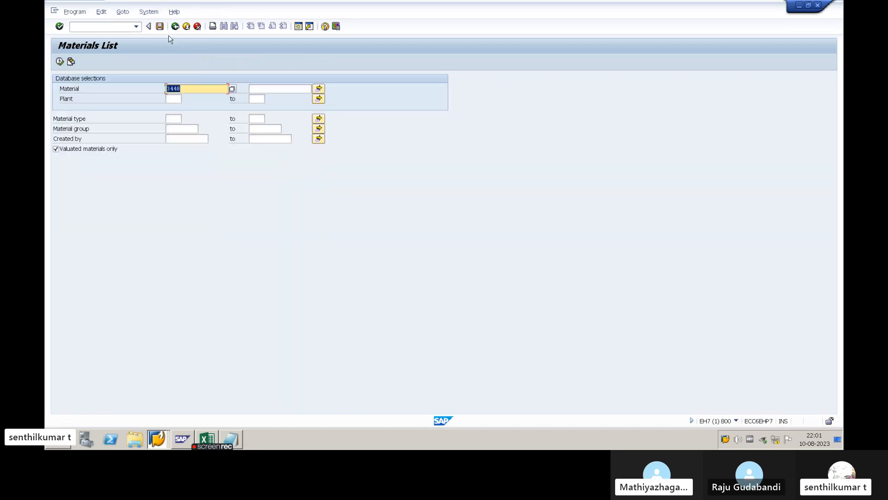
pyautogui.click(175, 26)
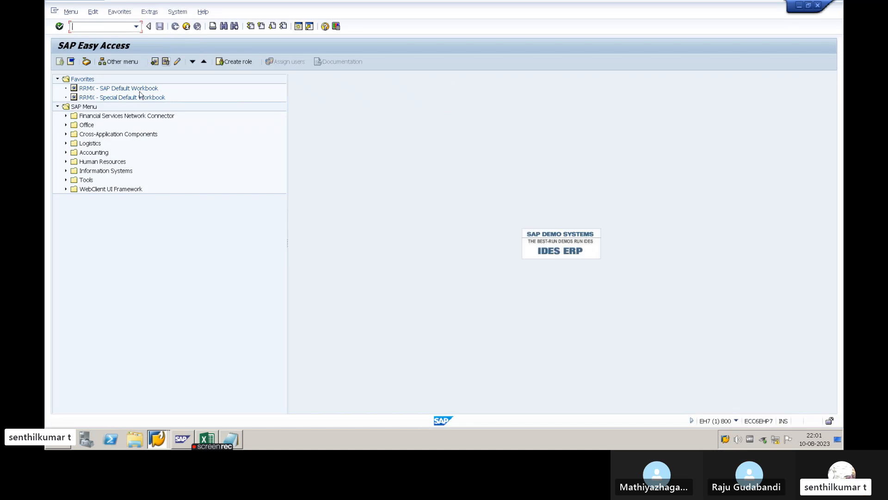
pyautogui.click(116, 28)
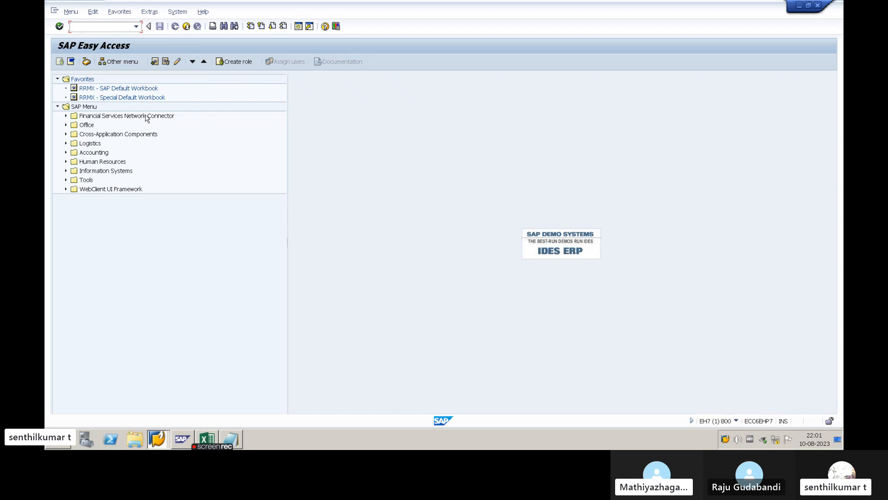
# - Switch to the Notepad notes and append "- MM01 - PLANT EXT" to the material master extension line
pyautogui.hotkey('alt', 'Tab')
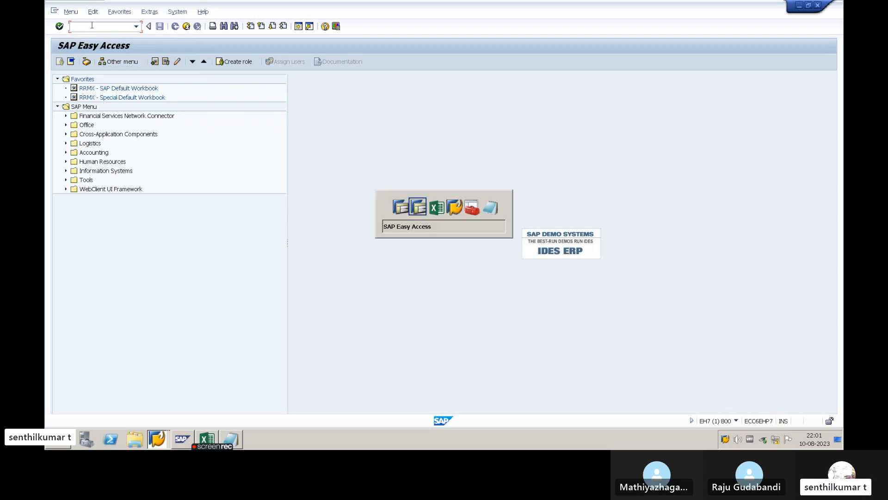
pyautogui.hotkey('alt', 'Tab')
pyautogui.hotkey('alt', 'Tab')
pyautogui.hotkey('alt', 'Tab')
pyautogui.hotkey('alt', 'Tab')
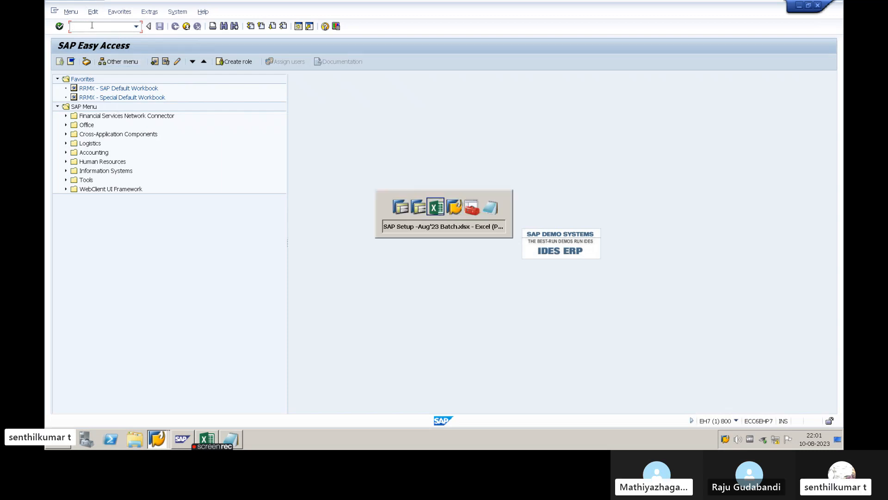
pyautogui.write('- MM')
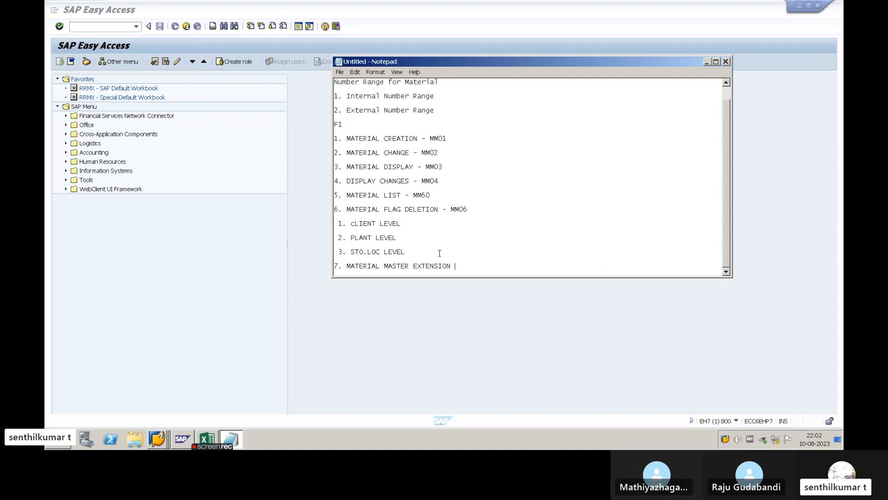
pyautogui.write('0')
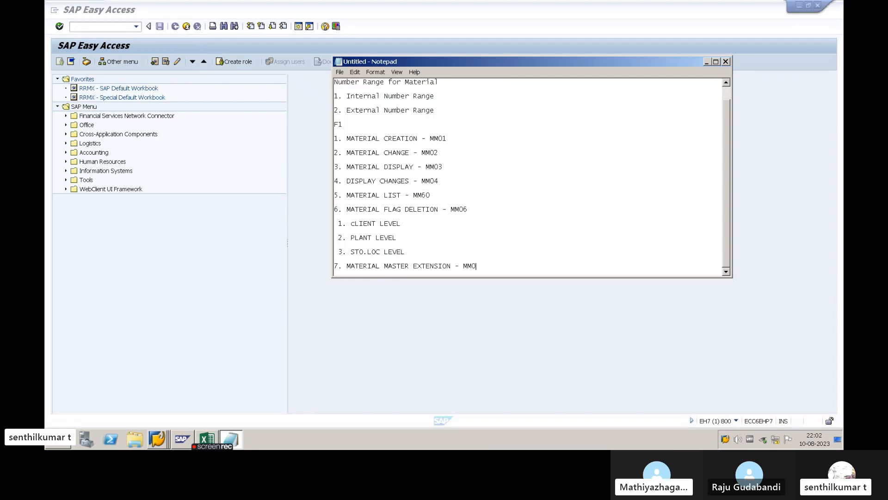
pyautogui.write('1 - PLAN')
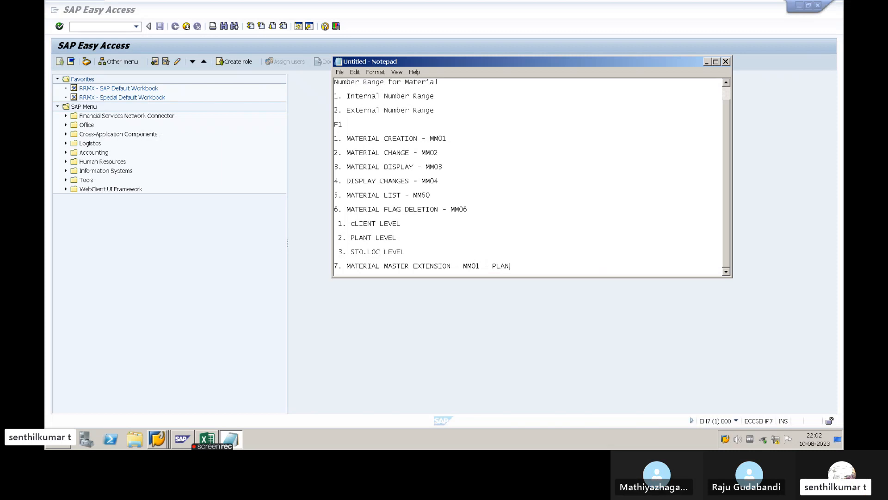
pyautogui.write('T EXT')
# - Switch to the SAP setup workbook in Excel and review storage locations 2000 and 1000
pyautogui.click(277, 186)
pyautogui.hotkey('alt', 'Tab')
pyautogui.hotkey('alt', 'Tab')
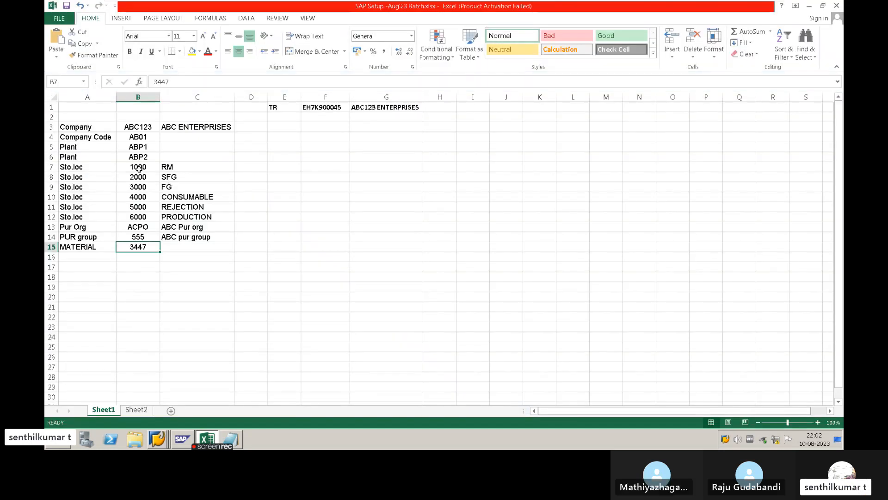
pyautogui.click(140, 177)
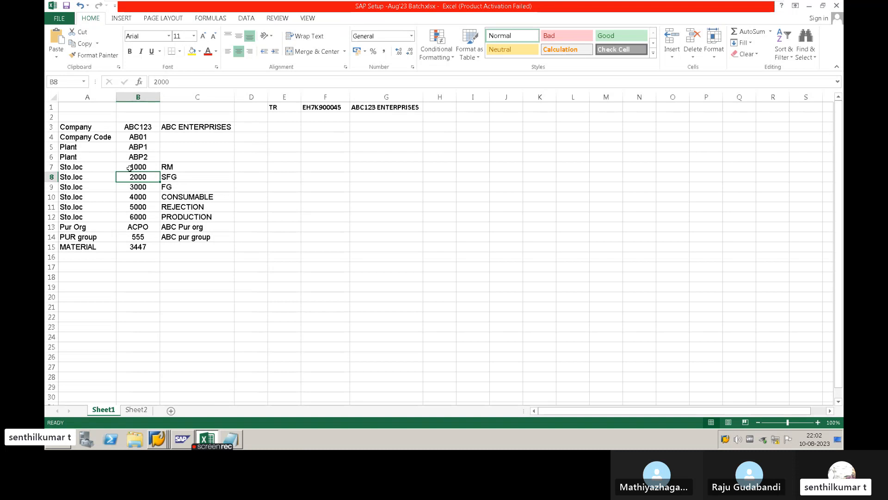
pyautogui.click(150, 167)
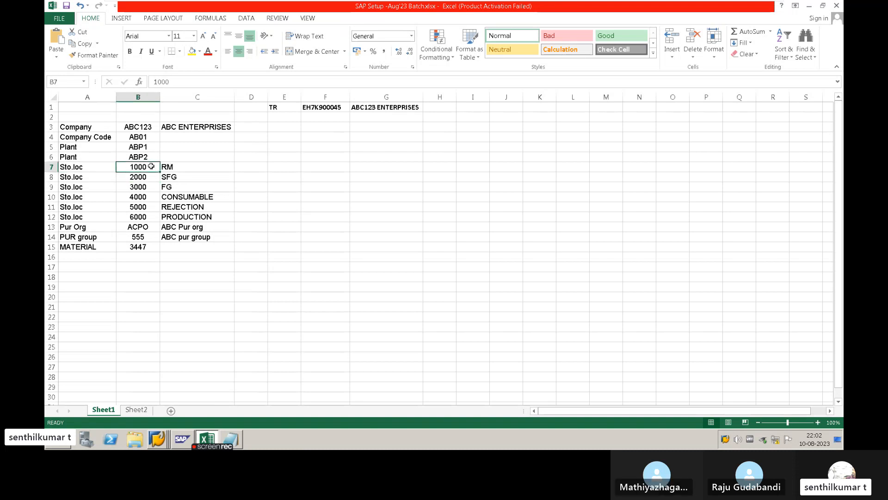
# - Switch back to SAP, start transaction SE16N and load table MARD
pyautogui.hotkey('alt', 'Tab')
pyautogui.hotkey('alt', 'Tab')
pyautogui.hotkey('alt', 'Tab')
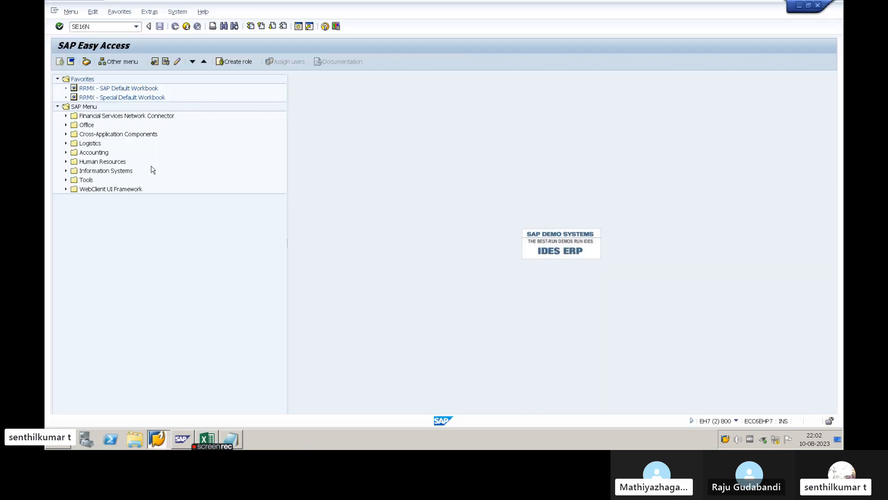
pyautogui.press('Return')
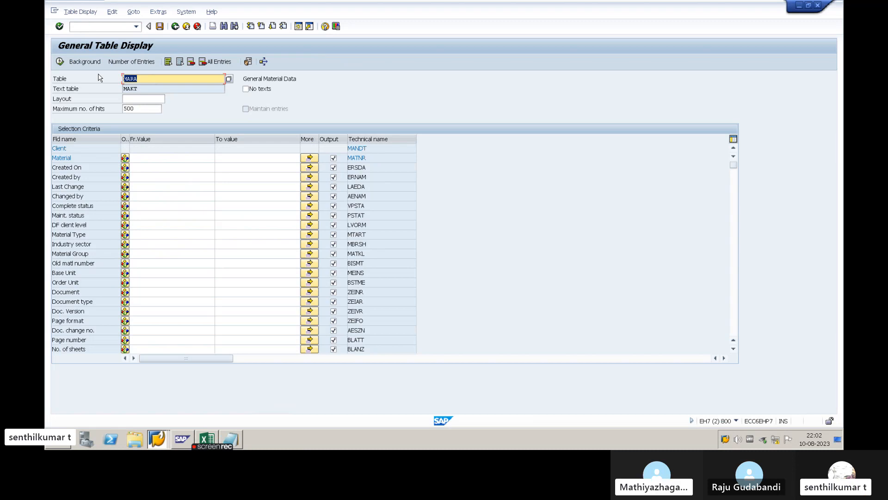
pyautogui.write('MARC')
pyautogui.press('BackSpace')
pyautogui.write('D')
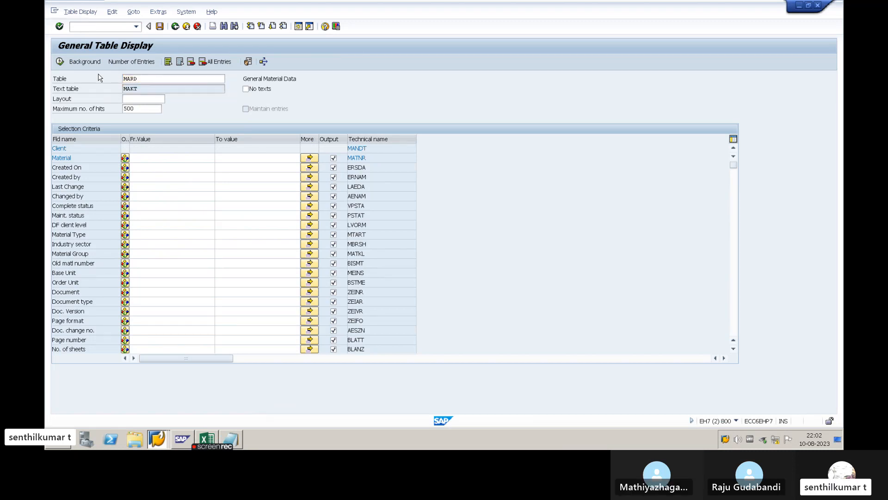
pyautogui.press('Return')
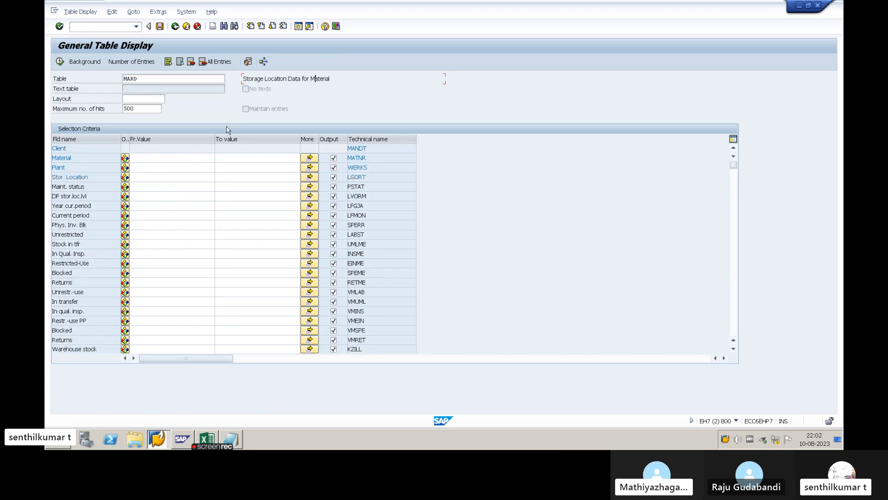
# - Consult the plants in the Excel setup workbook and copy the material number 3447
pyautogui.click(182, 157)
pyautogui.click(157, 173)
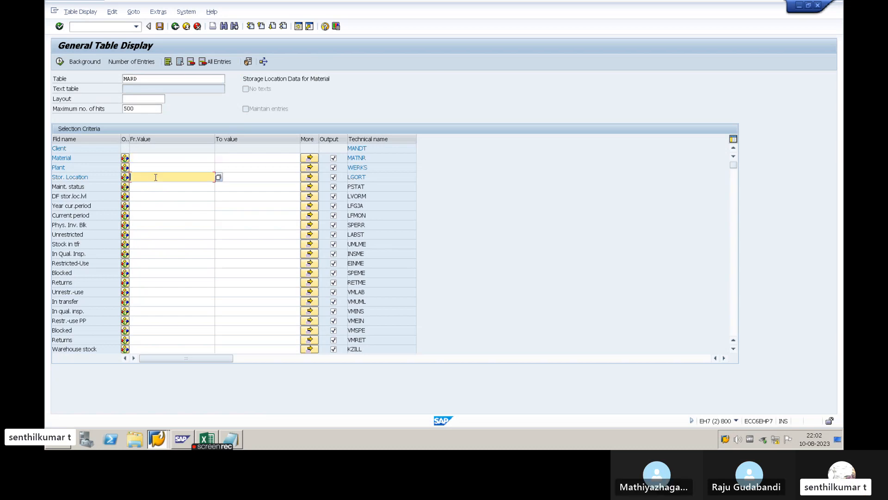
pyautogui.hotkey('alt', 'Tab')
pyautogui.click(134, 156)
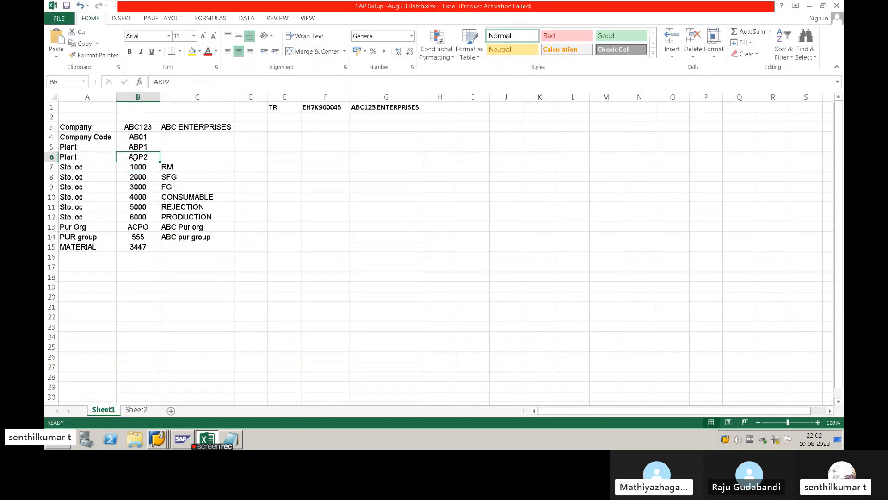
pyautogui.hotkey('alt', 'Tab')
pyautogui.press('Escape')
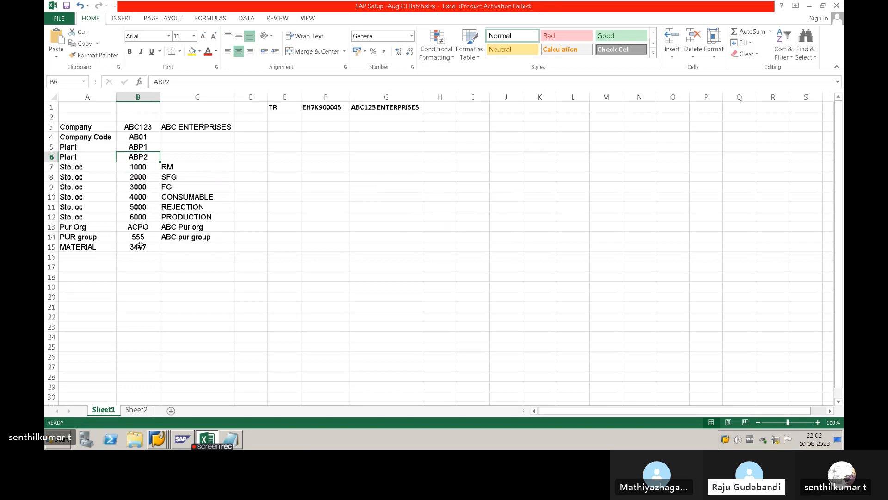
pyautogui.click(143, 247)
pyautogui.hotkey('ctrl', 'c')
# - Paste 3447 as the Material criterion for table MARD in SAP and execute the selection
pyautogui.hotkey('alt', 'Tab')
pyautogui.click(155, 168)
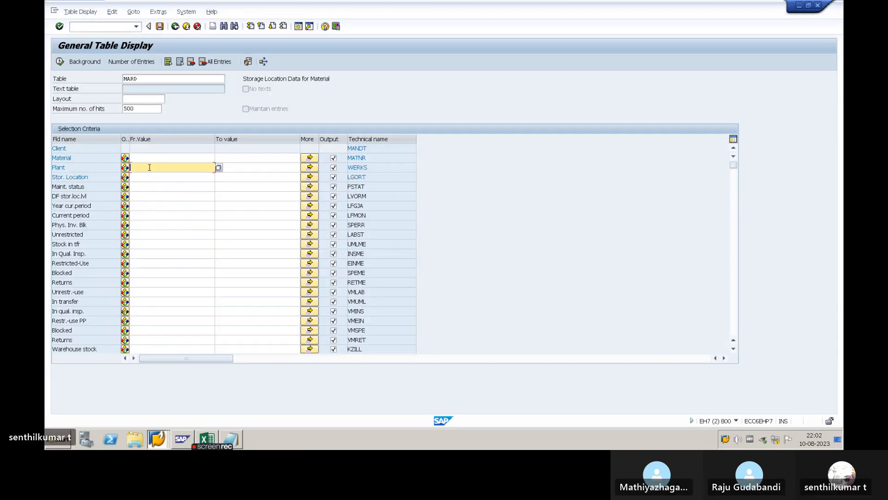
pyautogui.click(154, 160)
pyautogui.hotkey('ctrl', 'v')
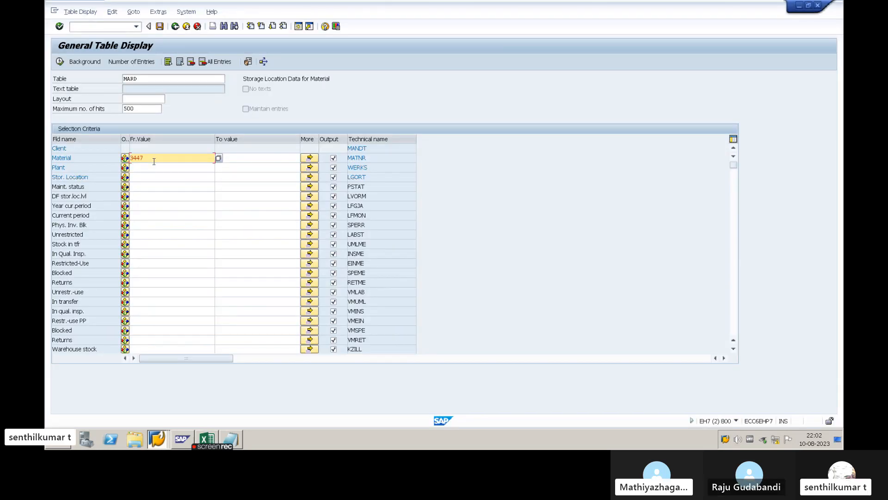
pyautogui.click(60, 63)
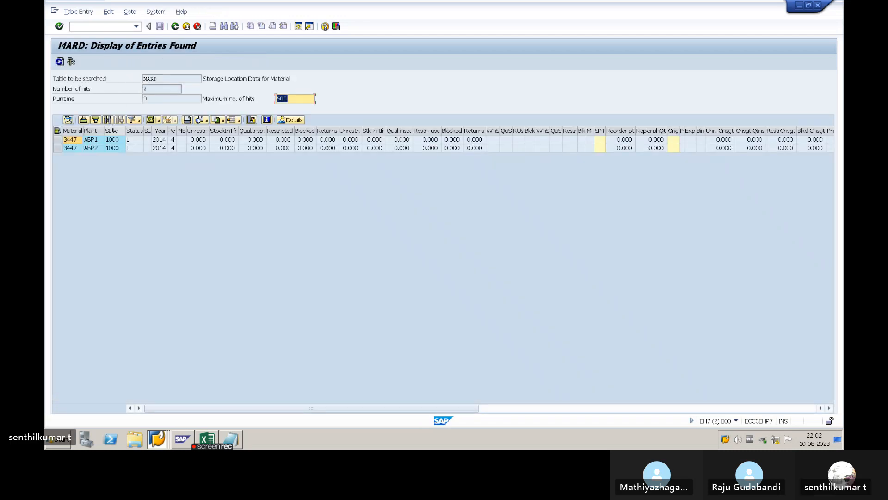
# - Examine the plant and storage location entries of material 3447 in the MARD results
pyautogui.click(92, 148)
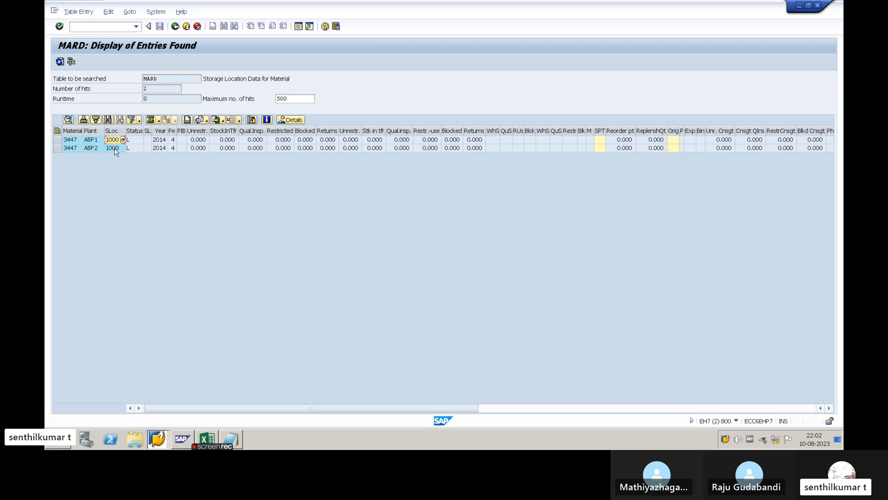
pyautogui.click(117, 148)
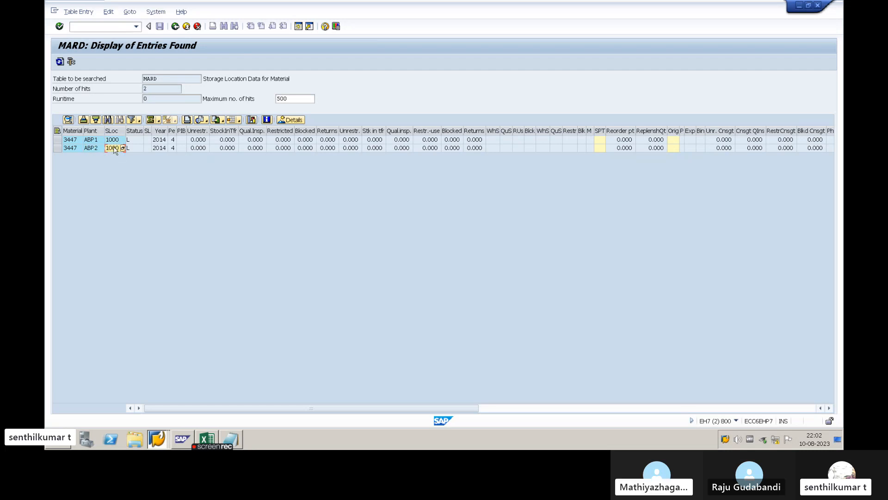
pyautogui.click(76, 142)
pyautogui.click(97, 142)
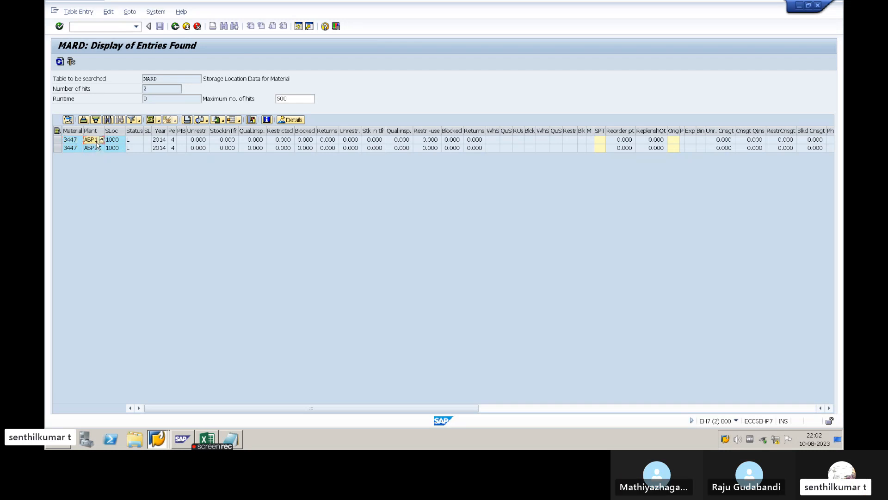
pyautogui.click(112, 142)
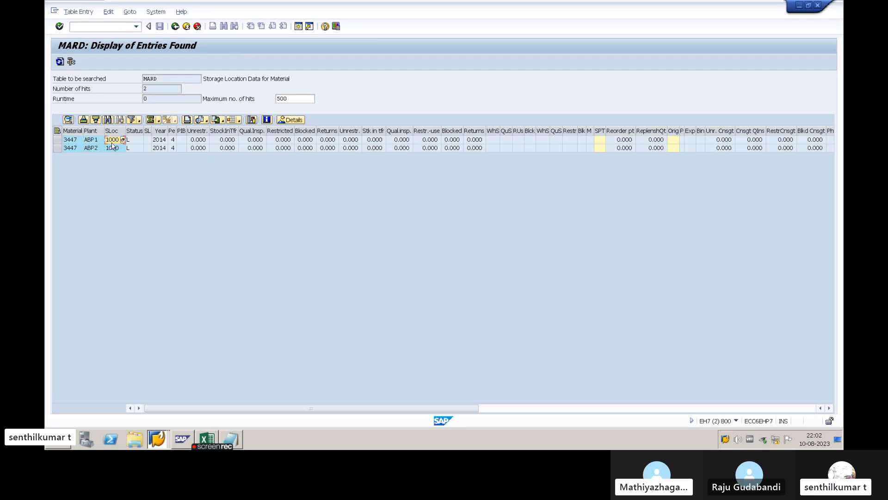
pyautogui.click(112, 149)
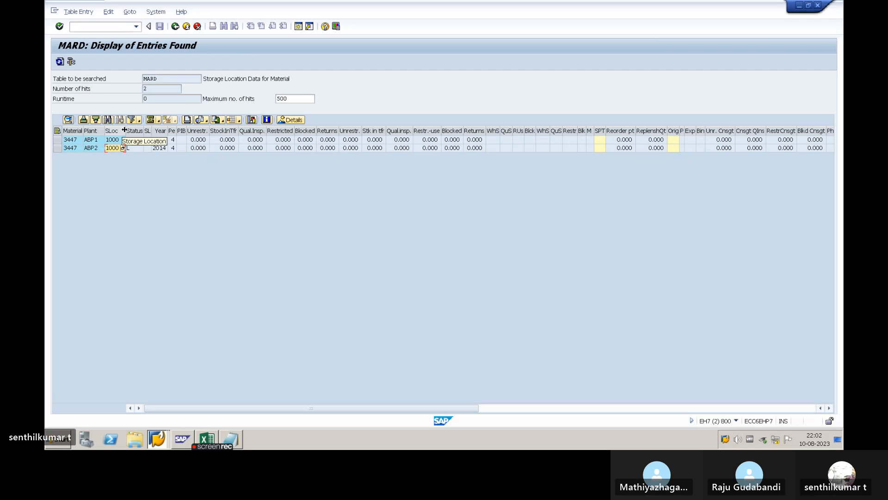
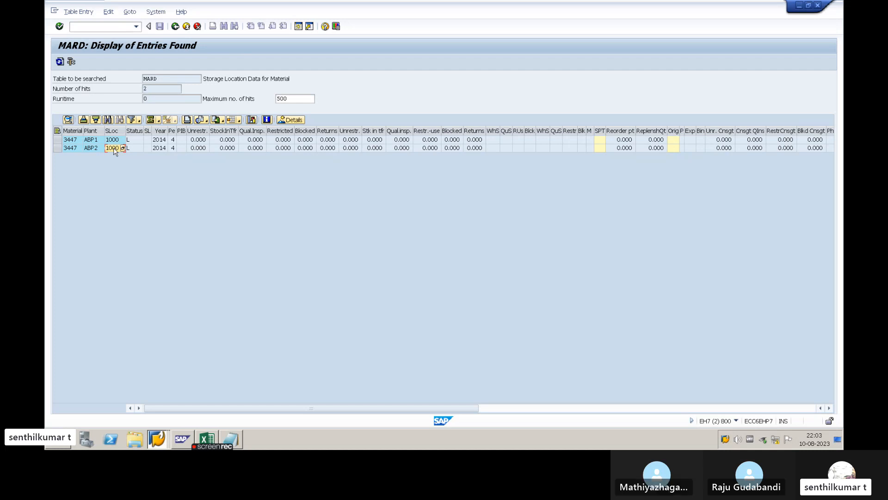
# - Switch to the Excel setup workbook and review the plants and storage locations 1000 to 6000
pyautogui.hotkey('alt', 'Tab')
pyautogui.hotkey('alt', 'Tab')
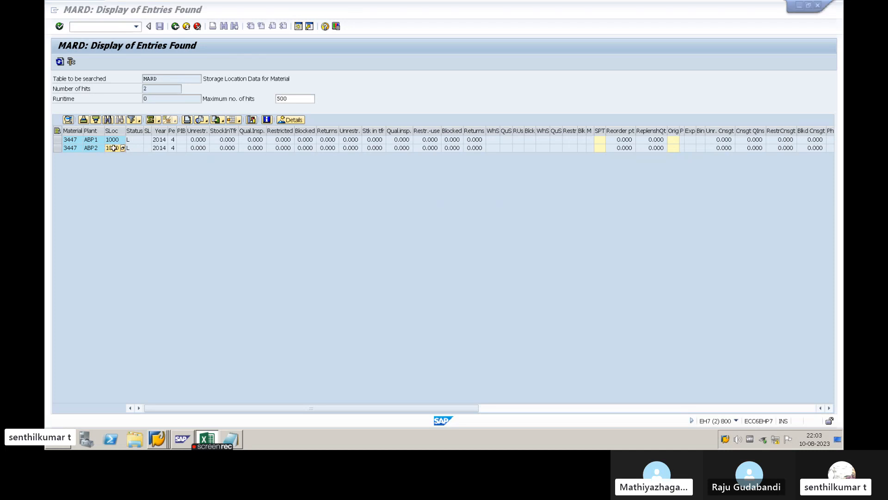
pyautogui.hotkey('alt', 'Tab')
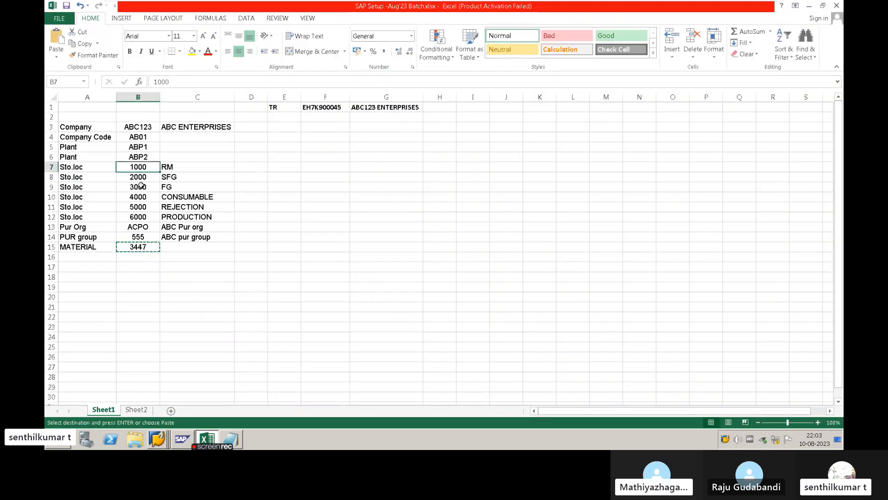
pyautogui.click(140, 217)
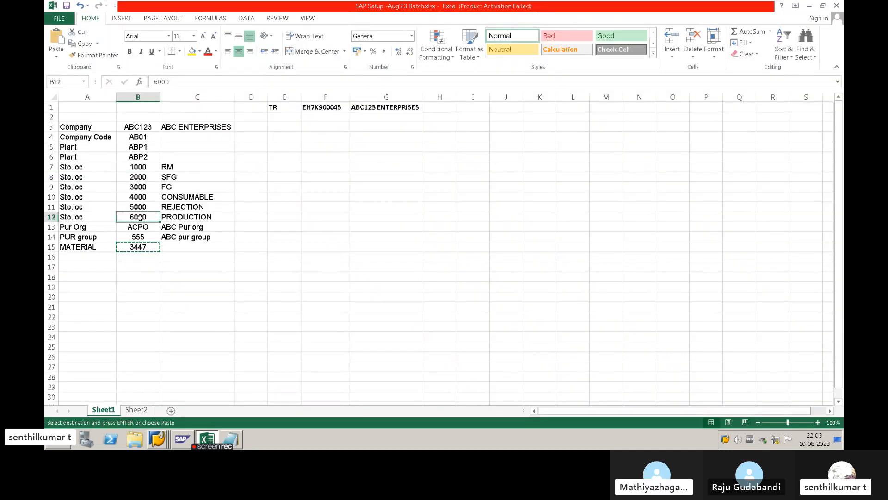
pyautogui.click(134, 178)
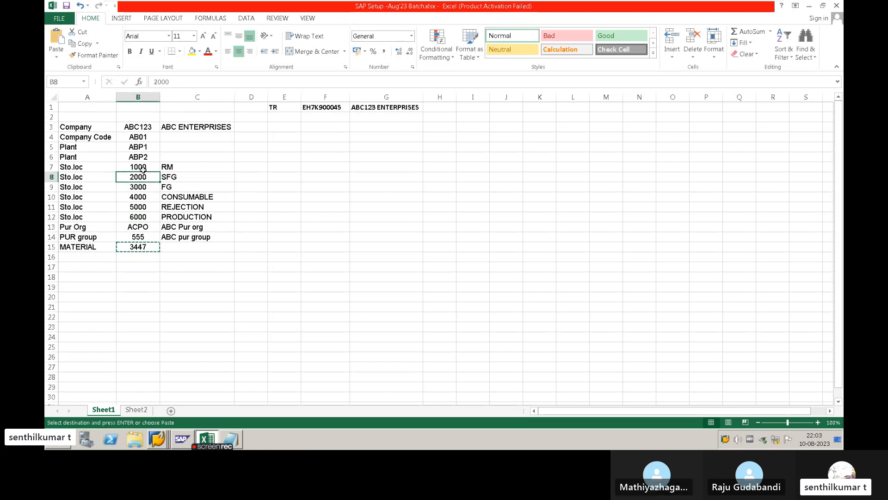
pyautogui.click(143, 169)
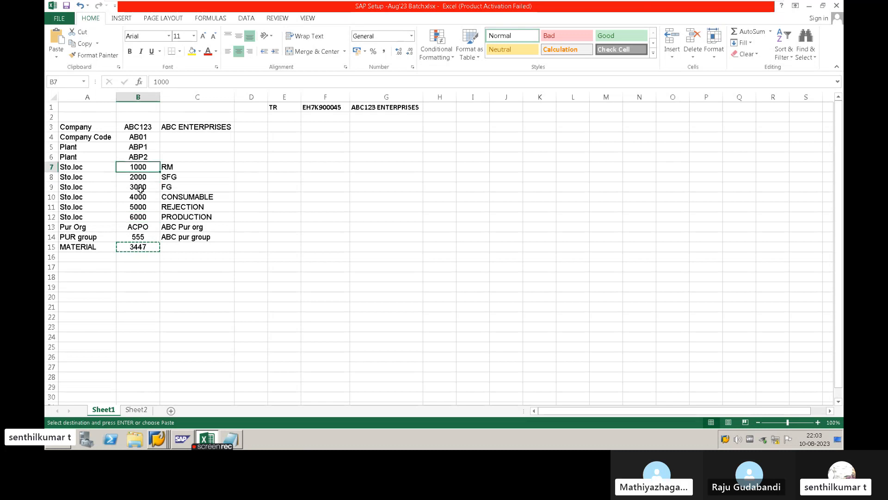
pyautogui.click(137, 184)
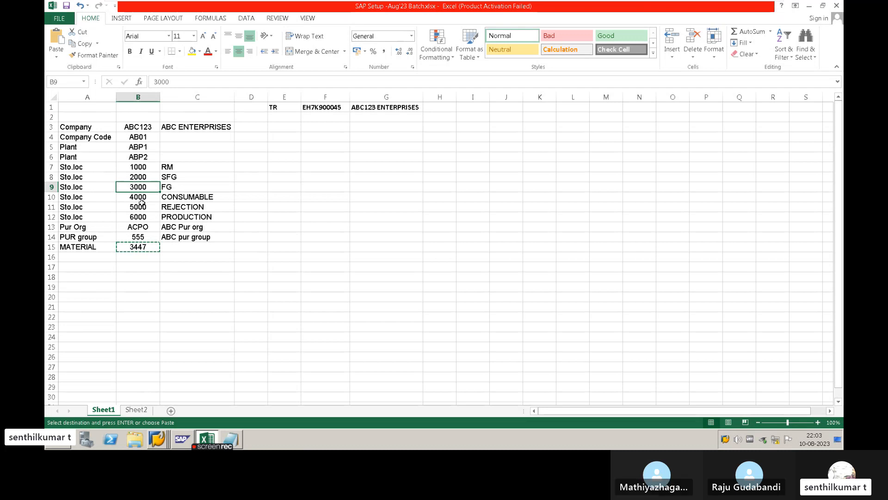
pyautogui.click(133, 169)
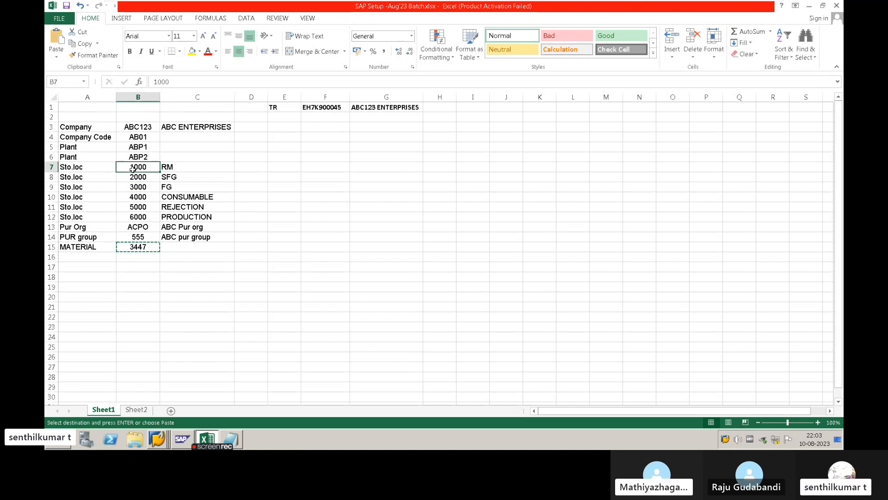
pyautogui.click(133, 147)
pyautogui.click(134, 157)
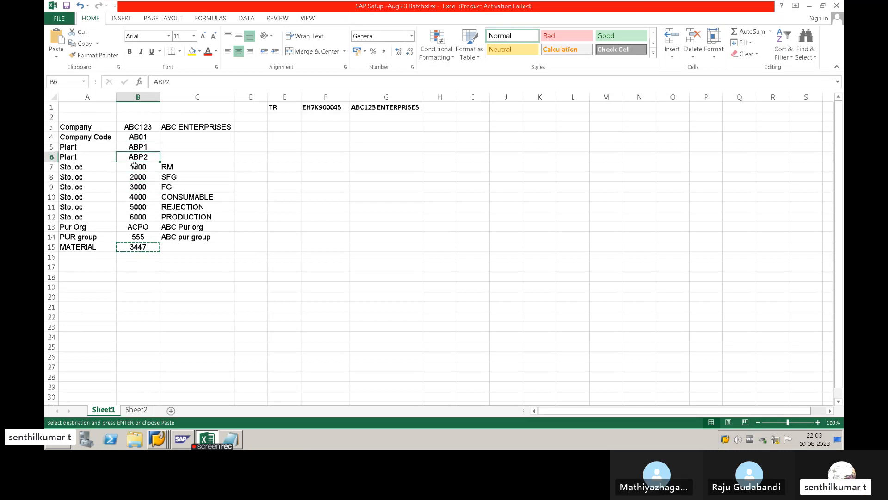
pyautogui.click(133, 177)
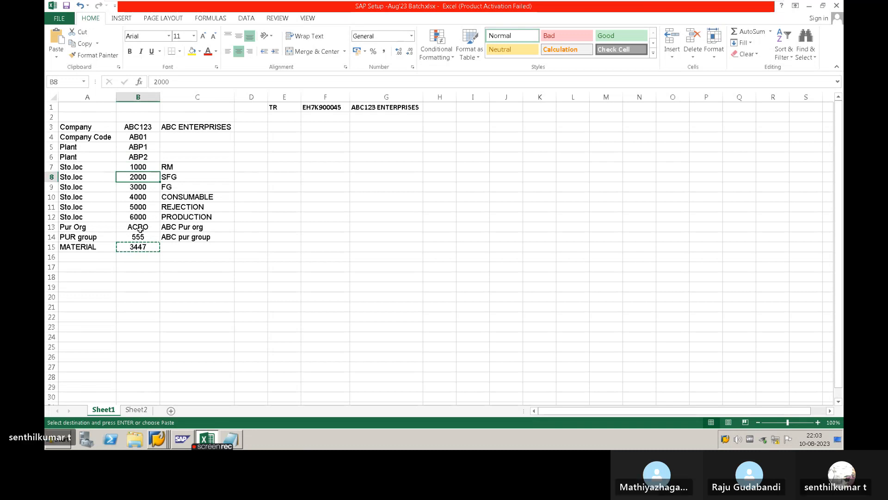
pyautogui.click(132, 187)
pyautogui.click(136, 180)
# - Switch to the SAP Easy Access session and enter the transaction code MMSC without starting it
pyautogui.hotkey('alt', 'Tab')
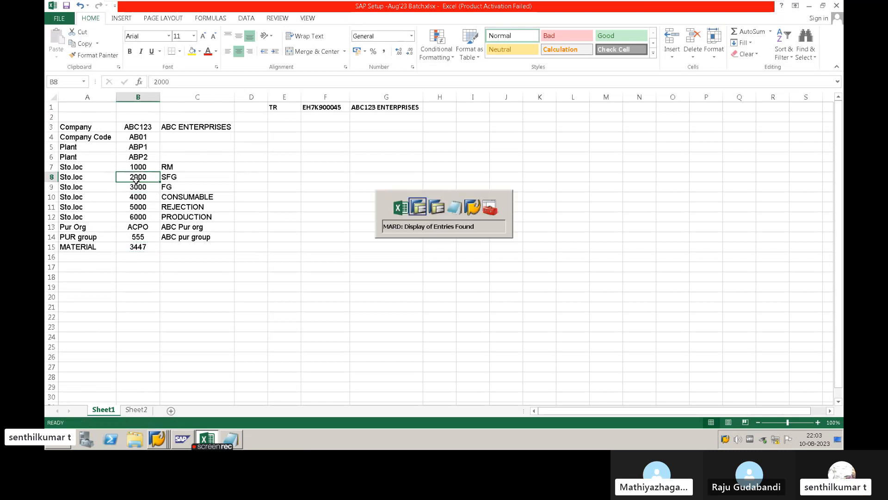
pyautogui.hotkey('alt', 'Tab')
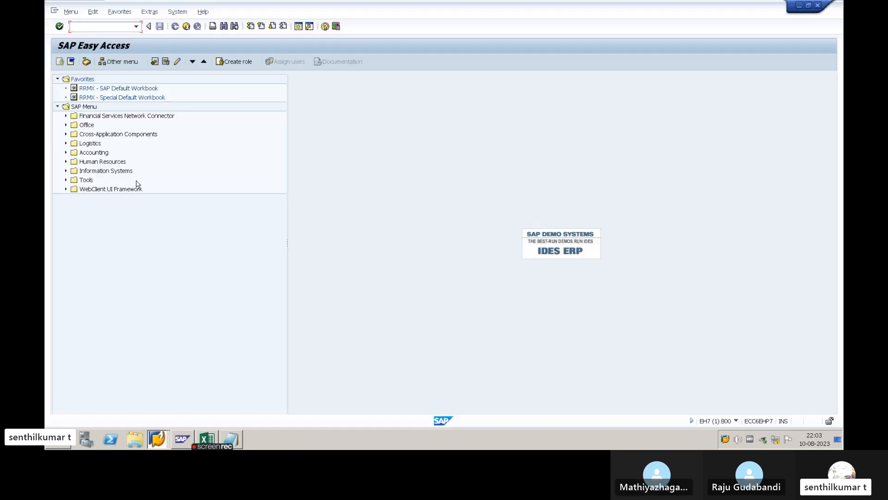
pyautogui.write('MMSC')
# - Switch to the Notepad notes and add the line "8. STORAGE LOCATION EXTENSION - MMSC" below the plant extension entry
pyautogui.hotkey('alt', 'Tab')
pyautogui.press('Tab')
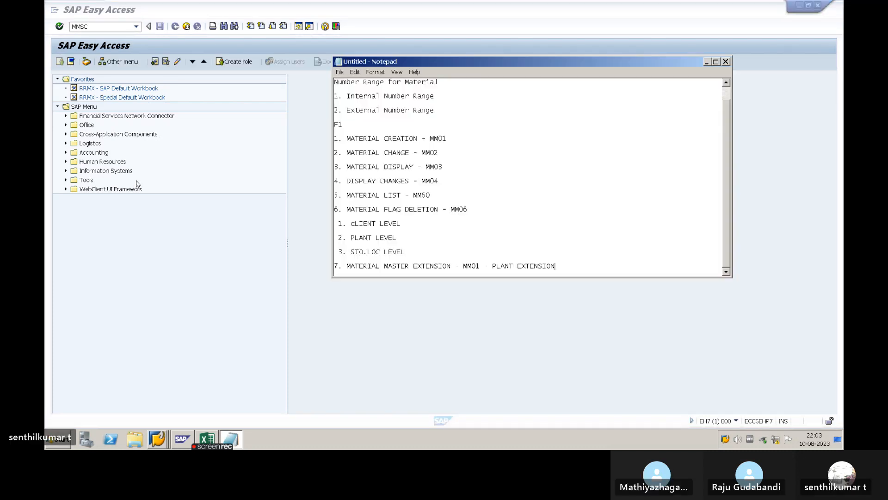
pyautogui.press('Return')
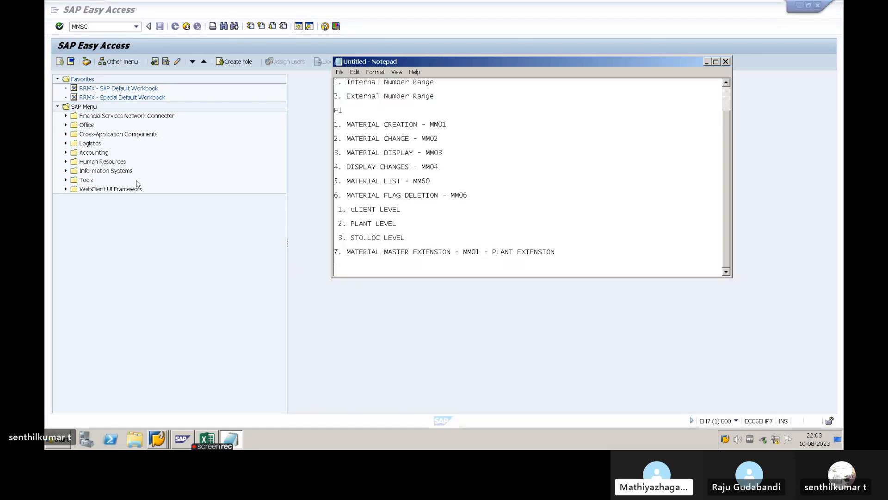
pyautogui.write('8. S')
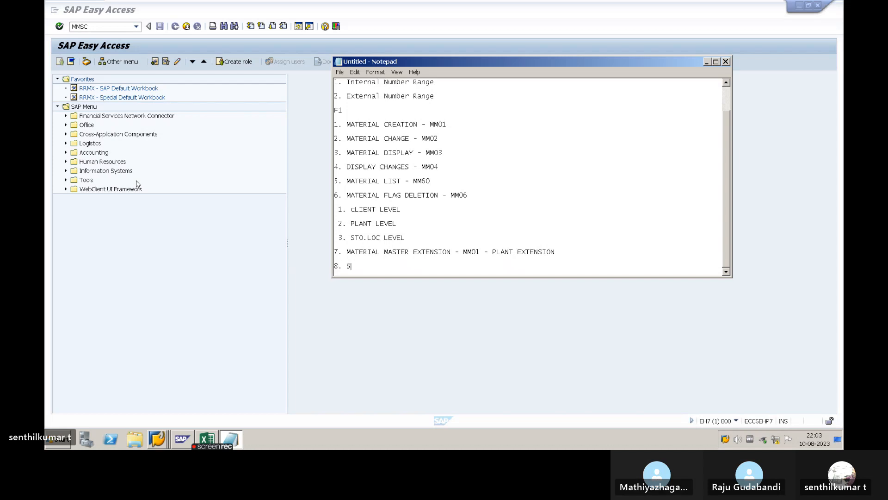
pyautogui.write('TORAGE LOCA')
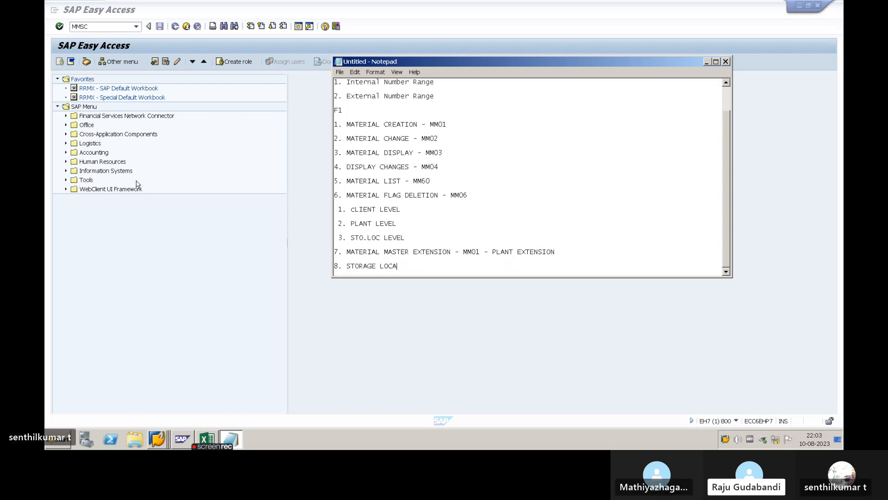
pyautogui.write('TION E')
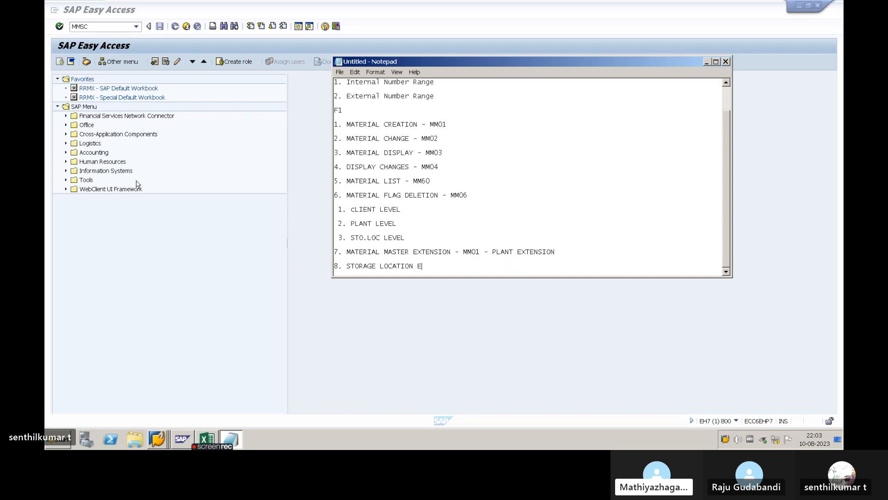
pyautogui.write('XT')
pyautogui.write('ENSION - ')
pyautogui.write('MM01')
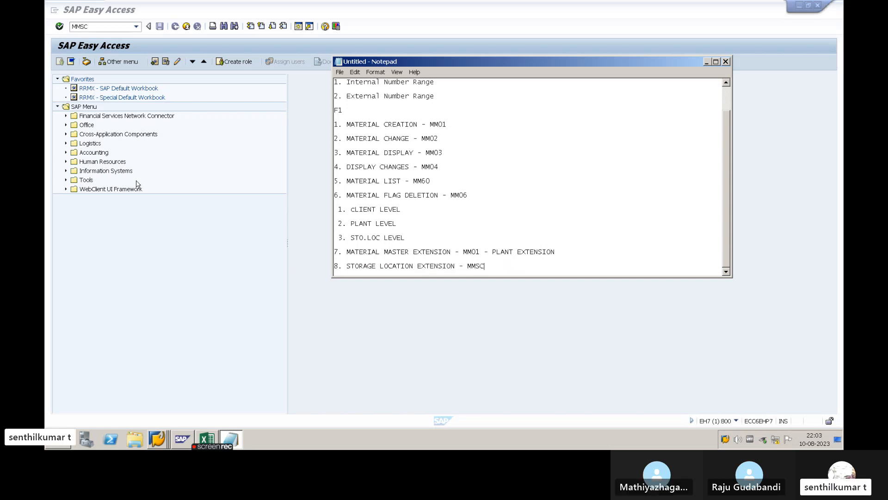
# - Switch back to SAP Easy Access and start transaction MMSC
pyautogui.hotkey('alt', 'Tab')
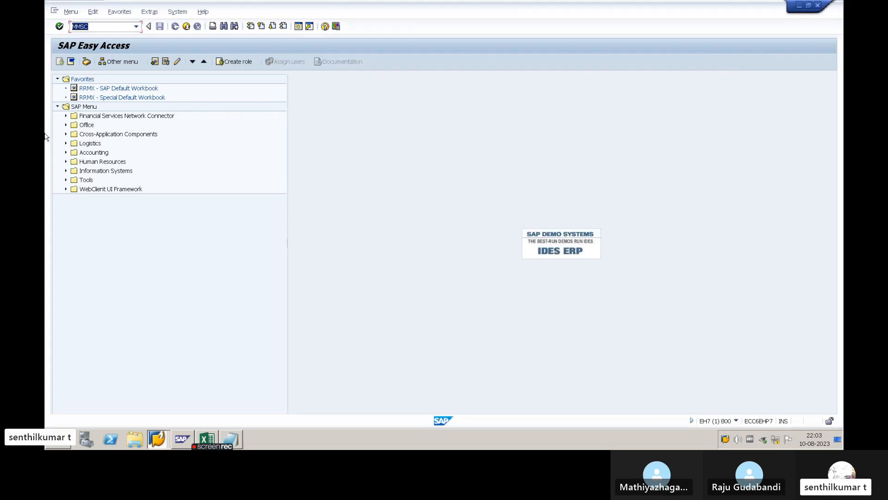
pyautogui.write('MMSC')
pyautogui.press('Return')
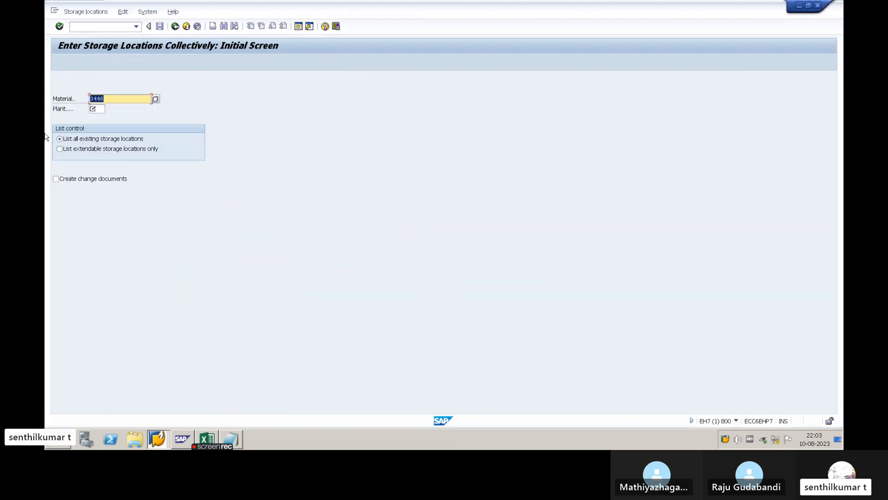
# - Copy the material number 3447 from the MARD results in the other SAP session and return to MMSC
pyautogui.click(106, 100)
pyautogui.hotkey('alt', 'Tab')
pyautogui.hotkey('alt', 'Tab')
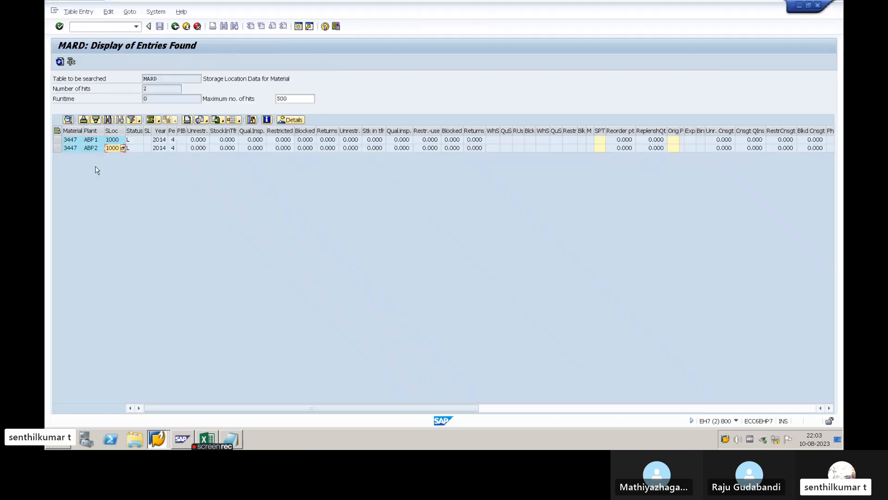
pyautogui.click(73, 139)
pyautogui.hotkey('alt', 'Tab')
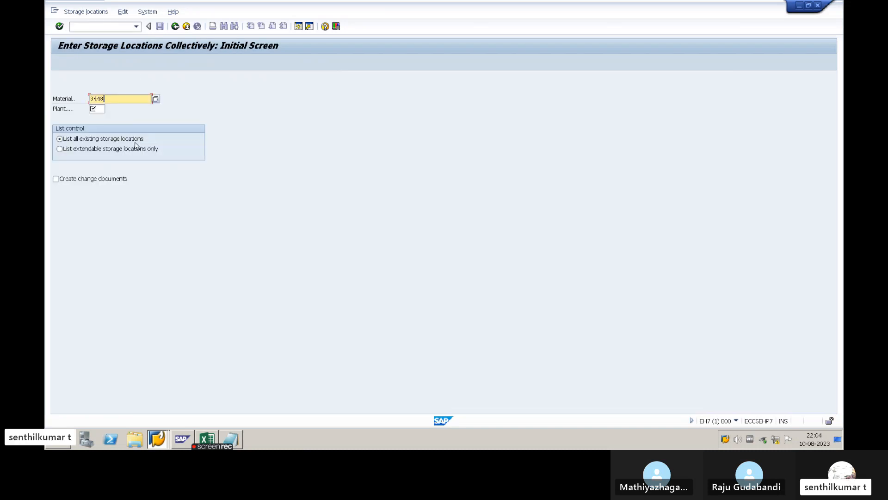
# - Replace the material with 3447, set the plant to ABP1 and open the storage location list
pyautogui.write('3447')
pyautogui.moveTo(120, 97); pyautogui.dragTo(88, 98)
pyautogui.write('3447')
pyautogui.click(99, 110)
pyautogui.write('AB')
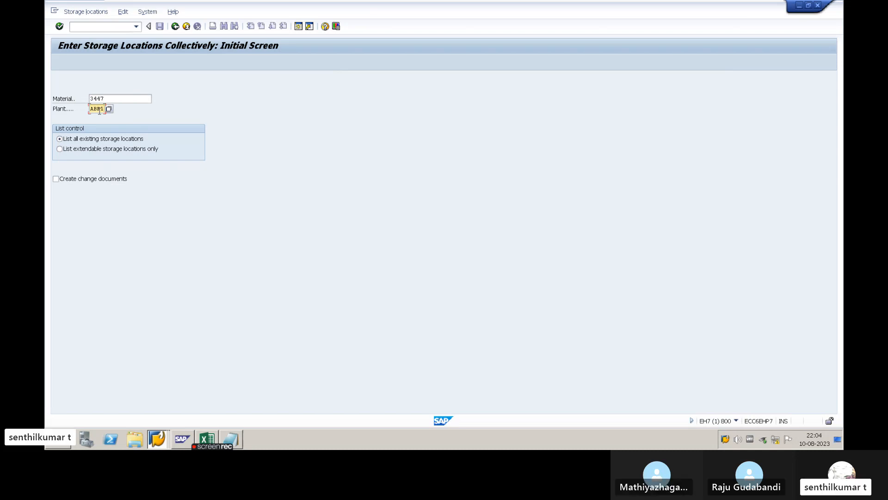
pyautogui.press('Return')
# - Select the first empty storage location row, then copy storage locations 2000 to 6000 from the Excel setup workbook
pyautogui.click(63, 143)
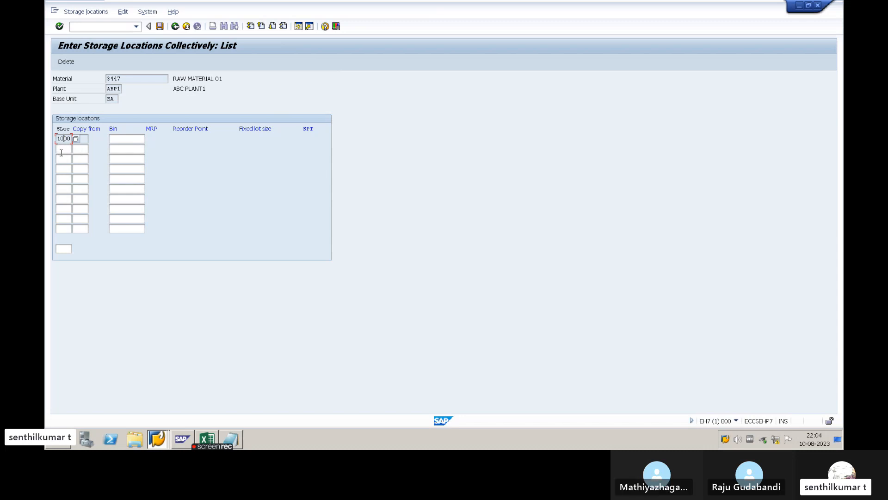
pyautogui.click(61, 153)
pyautogui.hotkey('alt', 'Tab')
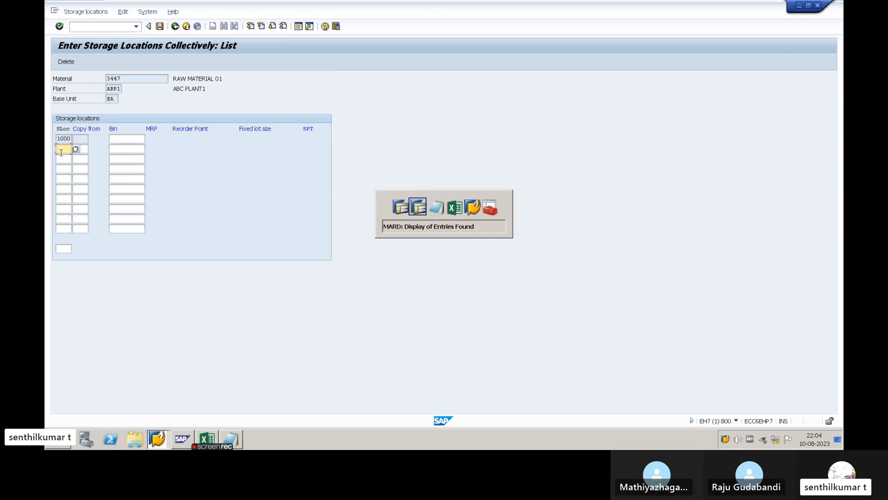
pyautogui.hotkey('alt', 'Tab')
pyautogui.hotkey('alt', 'Tab')
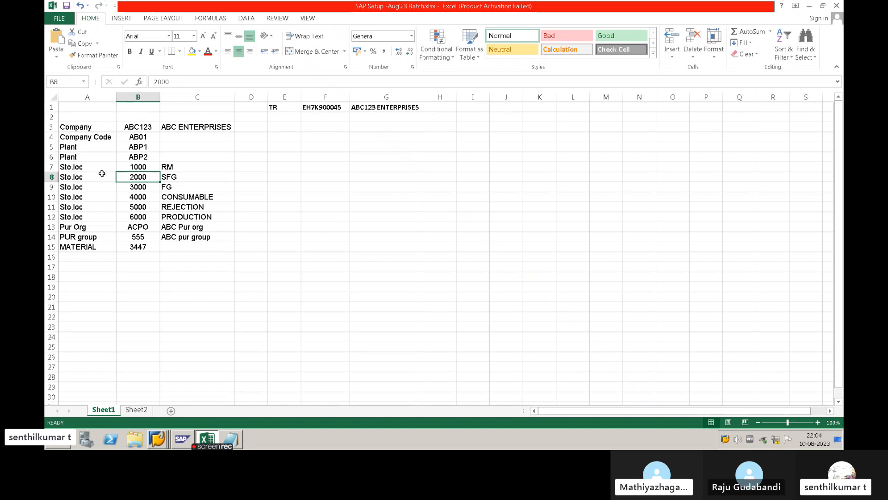
pyautogui.moveTo(137, 177); pyautogui.dragTo(132, 215)
pyautogui.hotkey('ctrl', 'c')
# - Paste storage locations 2000 to 6000 below 1000 in the SAP list for material 3447 and save the extension
pyautogui.hotkey('alt', 'Tab')
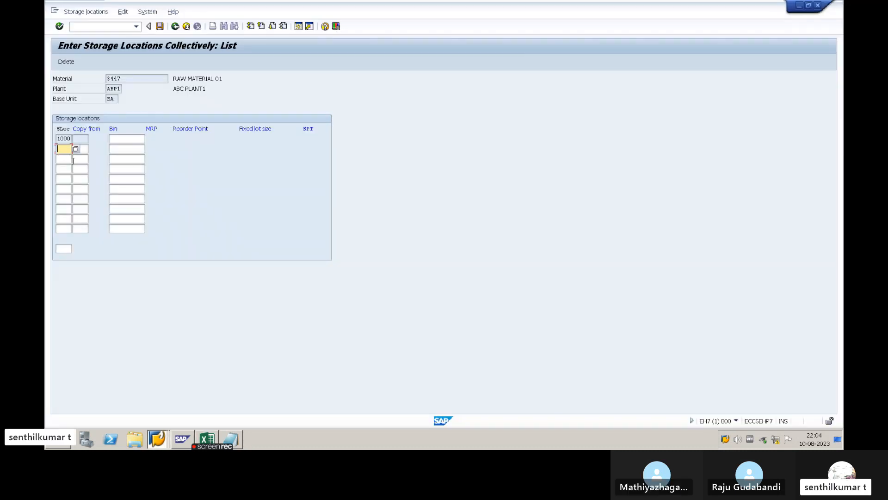
pyautogui.hotkey('ctrl', 'v')
pyautogui.press('Return')
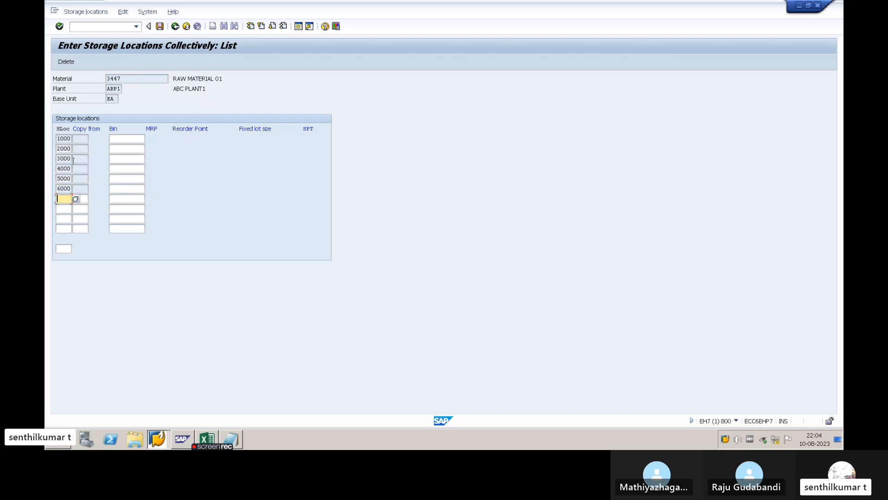
pyautogui.click(75, 151)
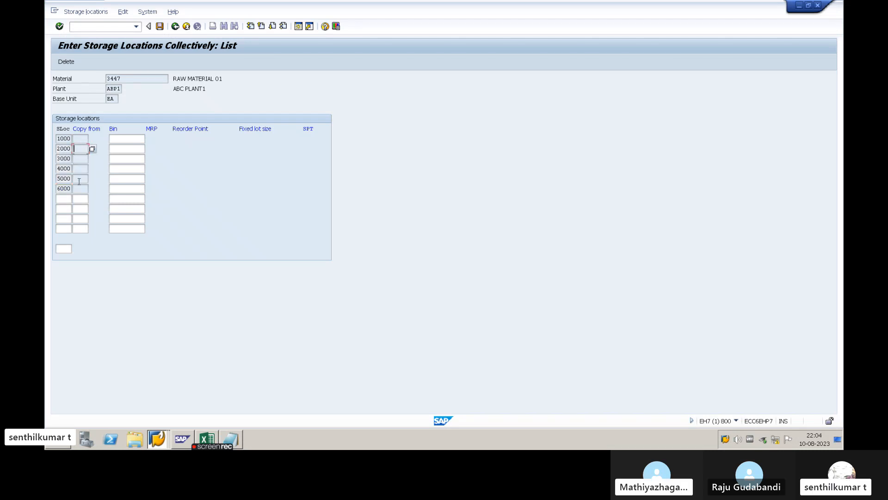
pyautogui.click(80, 180)
pyautogui.click(160, 26)
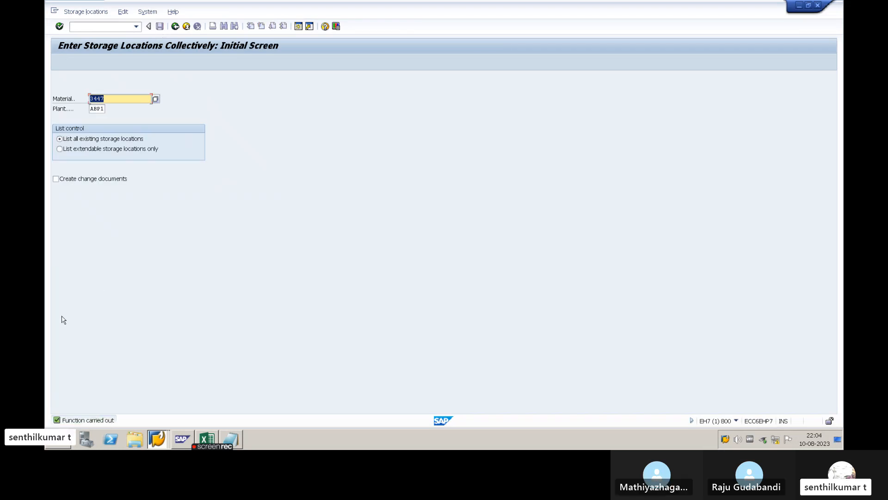
# - Switch to the MARD results session and refresh the entries for material 3447
pyautogui.hotkey('alt', 'Tab')
pyautogui.press('Tab')
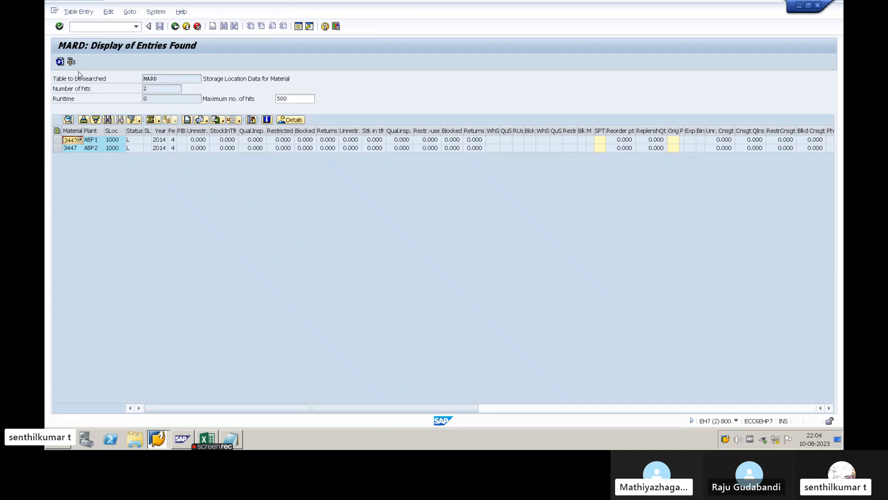
pyautogui.click(60, 61)
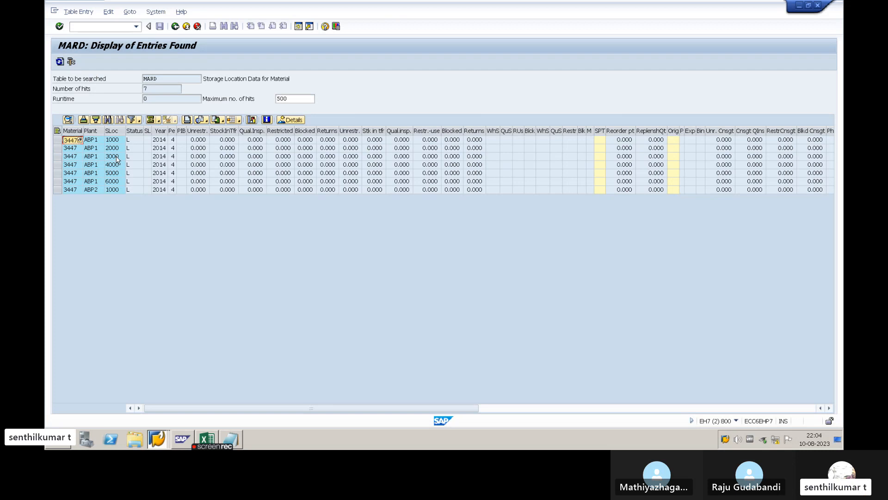
# - Widen the storage location column and check each storage location entry of material 3447 in plant ABP1
pyautogui.click(116, 157)
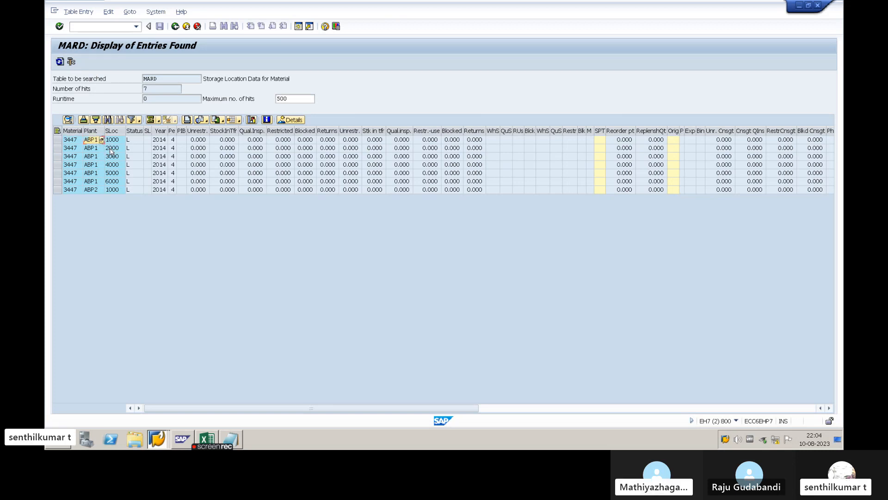
pyautogui.click(113, 165)
pyautogui.click(114, 174)
pyautogui.click(114, 182)
pyautogui.moveTo(126, 131); pyautogui.dragTo(132, 133)
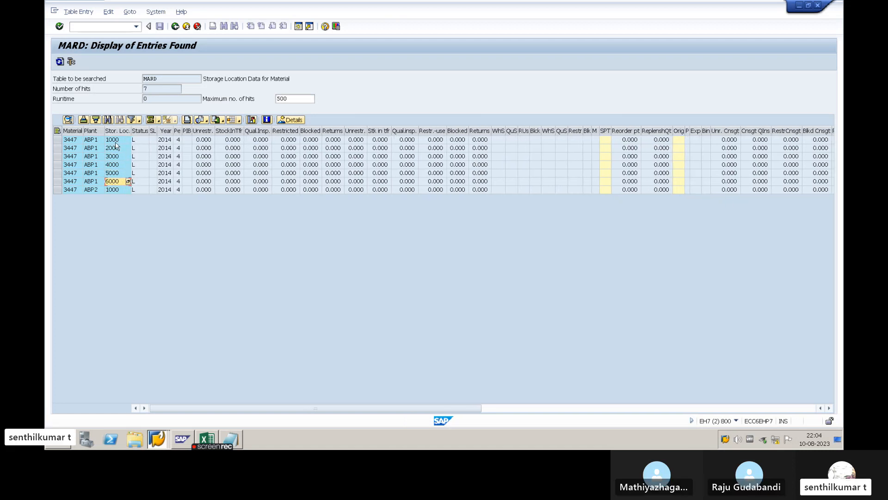
pyautogui.click(115, 140)
pyautogui.click(114, 148)
pyautogui.click(112, 157)
pyautogui.click(115, 142)
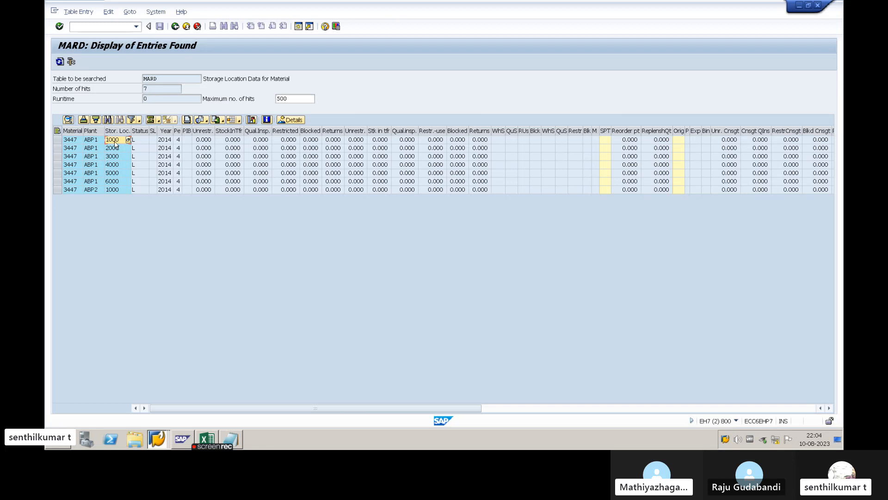
pyautogui.click(115, 149)
pyautogui.click(115, 157)
pyautogui.click(116, 165)
pyautogui.click(116, 174)
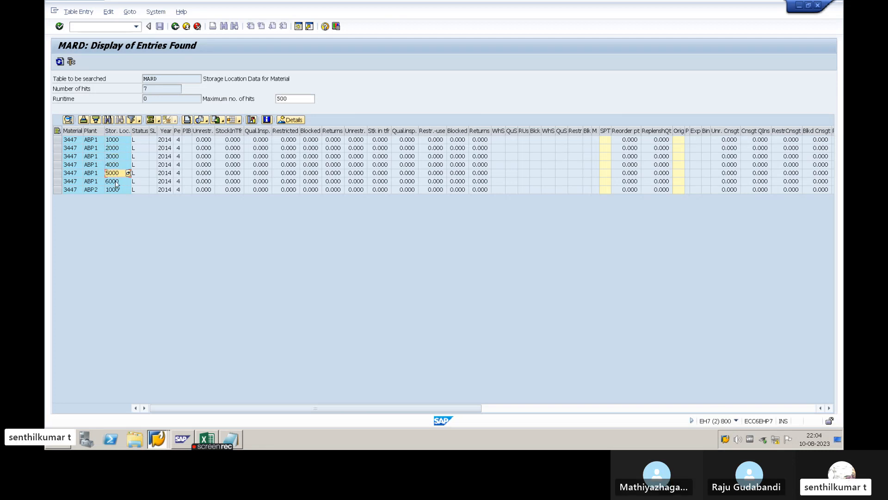
# - Review storage locations 2000 to 6000 of material 3447 in plant ABP1 once more in the MARD entries
pyautogui.click(117, 181)
pyautogui.click(115, 174)
pyautogui.click(114, 165)
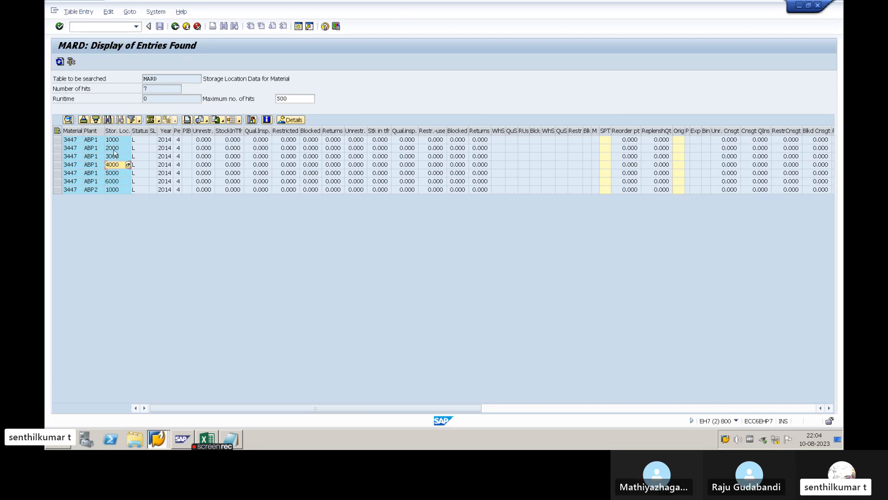
pyautogui.click(114, 148)
pyautogui.click(113, 158)
pyautogui.click(117, 149)
pyautogui.click(117, 157)
pyautogui.click(117, 172)
pyautogui.click(119, 158)
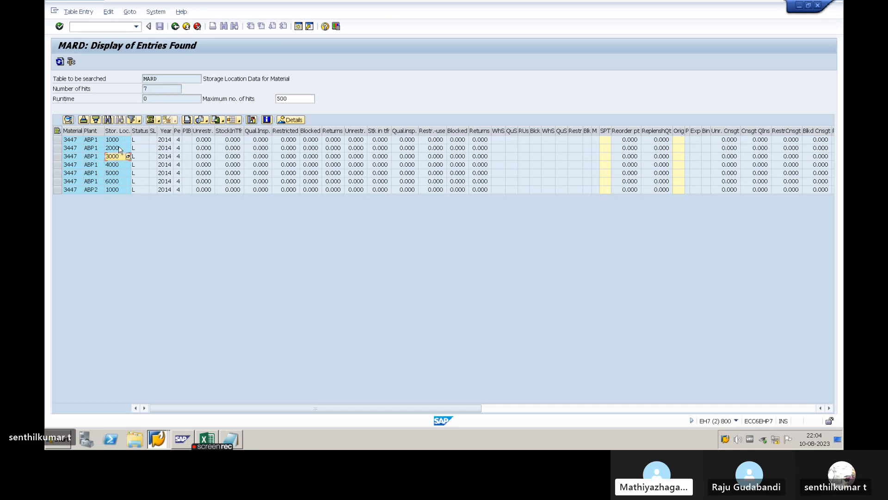
pyautogui.click(120, 148)
pyautogui.click(120, 165)
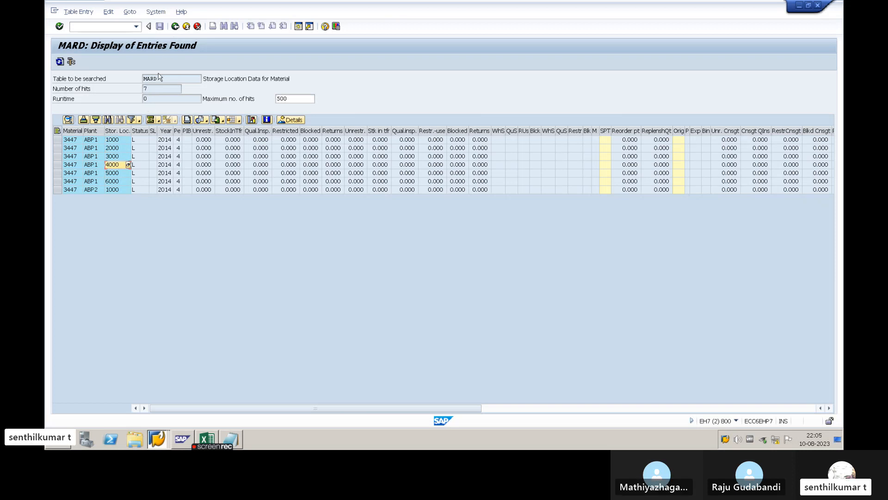
pyautogui.click(116, 181)
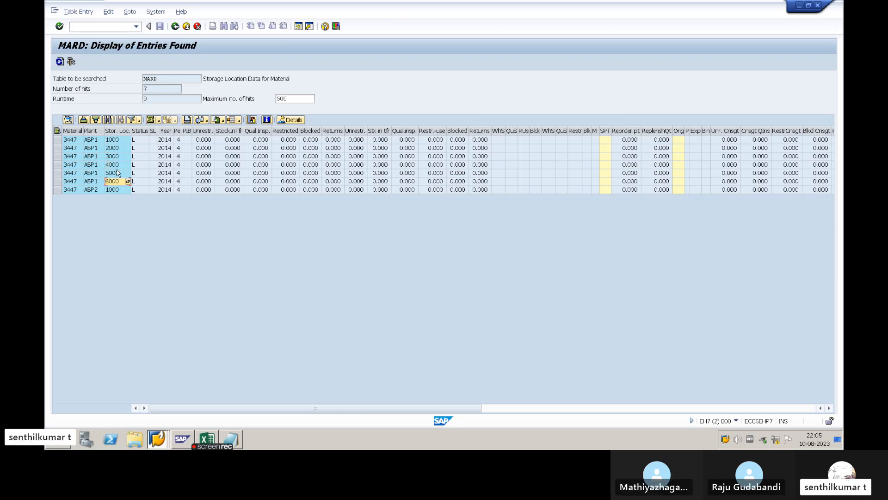
# - Leave the MARD table display back to SAP Easy Access and bring up the Notepad list of material transactions
pyautogui.click(175, 28)
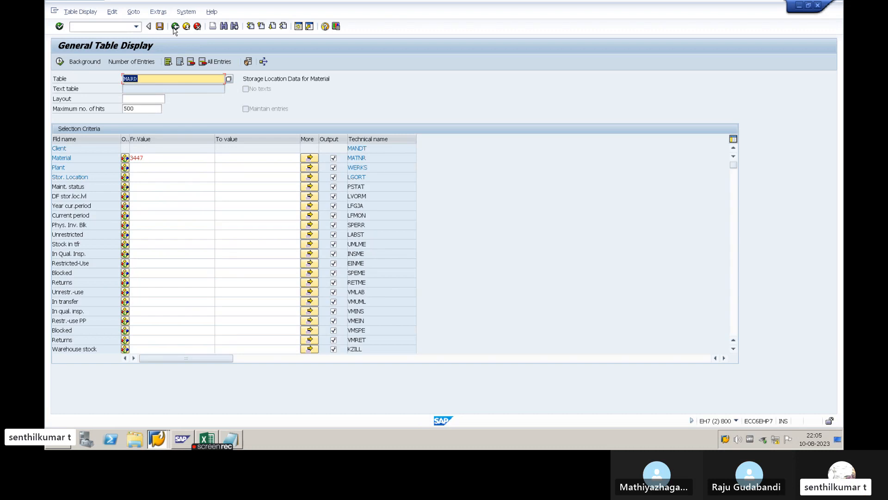
pyautogui.click(174, 29)
pyautogui.hotkey('alt', 'Tab')
pyautogui.press('Tab')
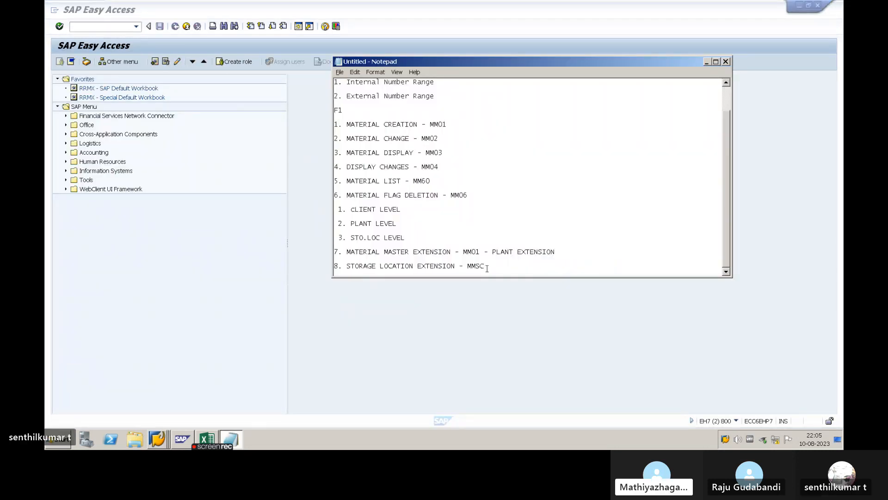
pyautogui.hotkey('alt', 'Tab')
pyautogui.press('Tab')
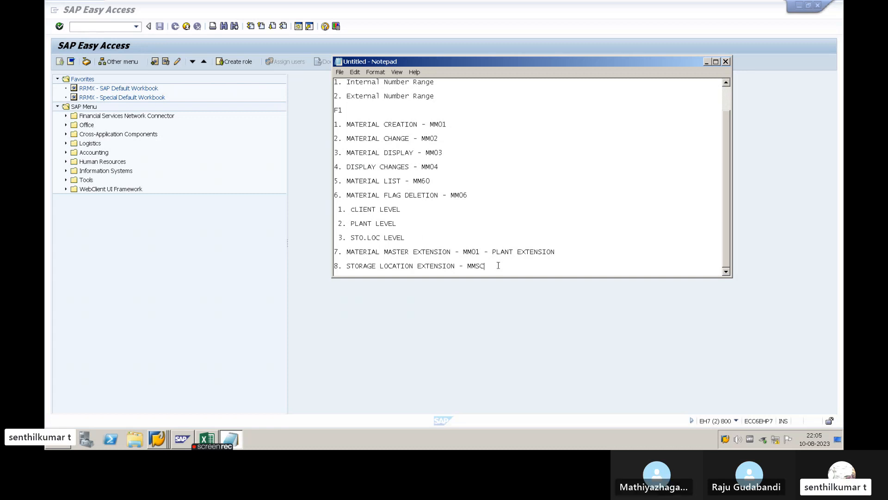
pyautogui.hotkey('alt', 'Tab')
pyautogui.hotkey('alt', 'Tab')
pyautogui.hotkey('alt', 'Tab')
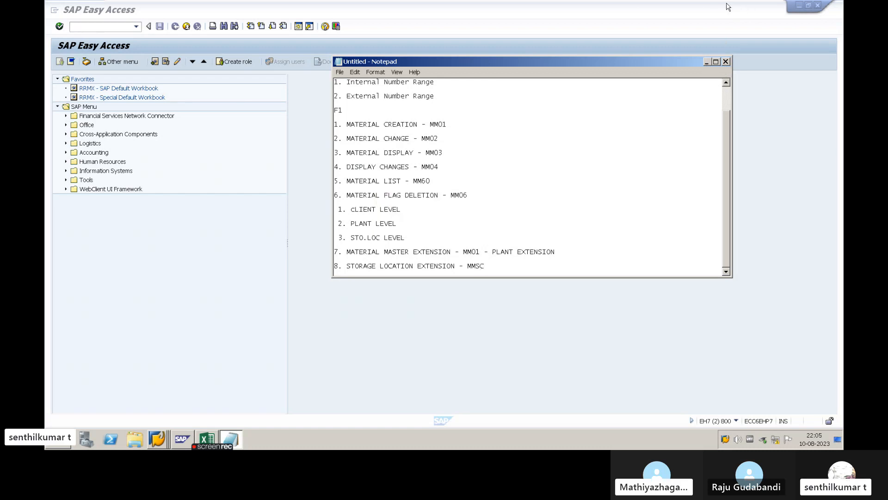
# - Minimize the remote desktop session and bring up the previews of the open Skype windows
pyautogui.click(745, 8)
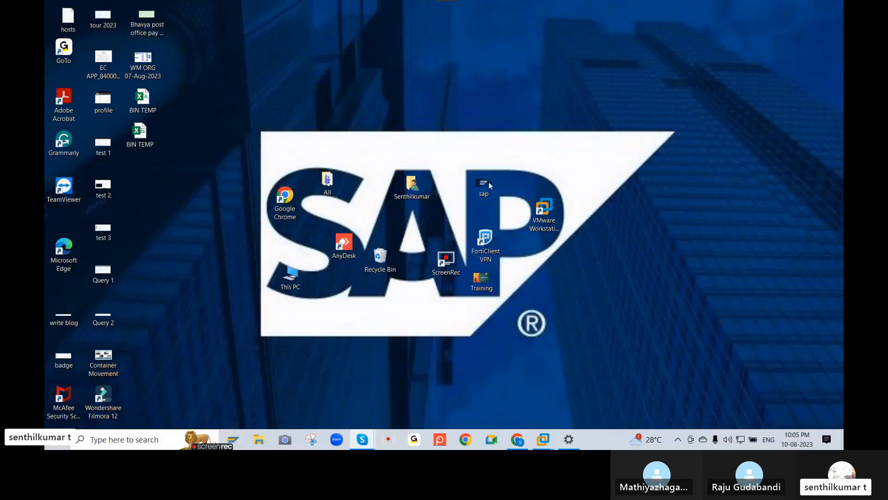
pyautogui.moveTo(362, 440)
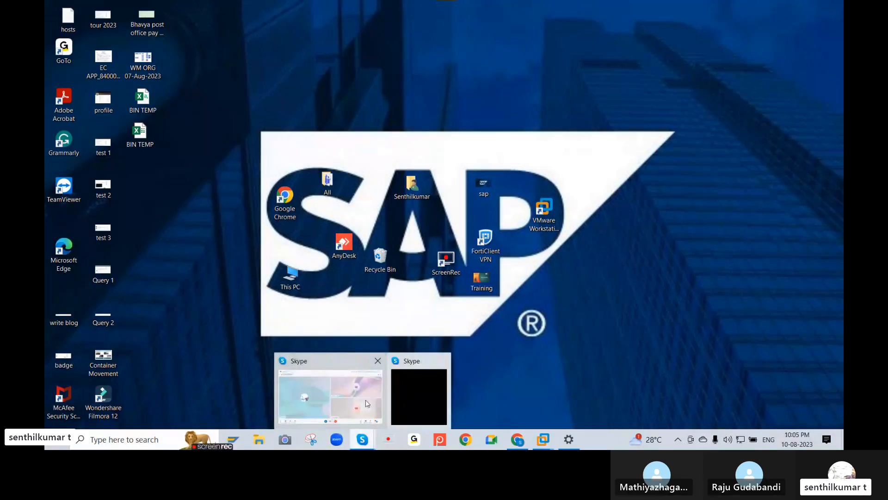